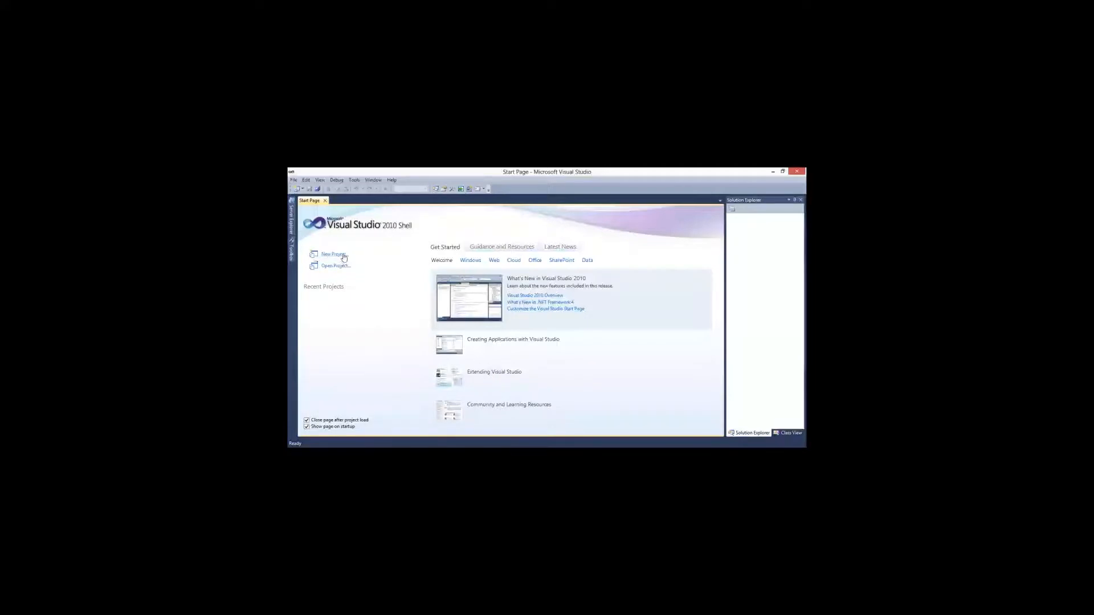
Create a new Integration Services project named Webinar
{"action": "left_click", "coordinate": [344, 255]}
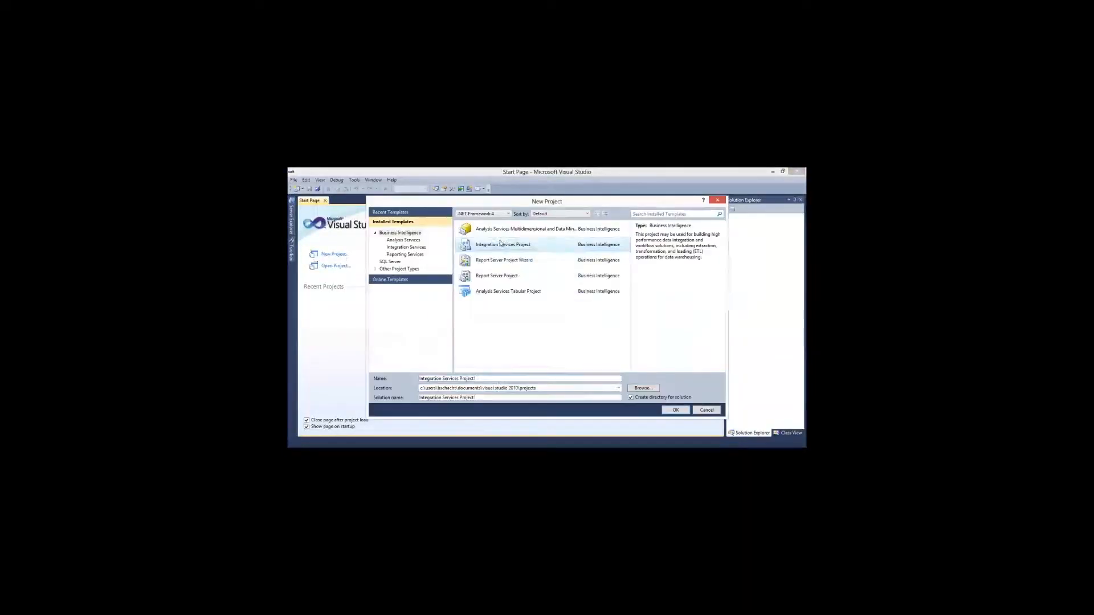
{"action": "left_click_drag", "start_coordinate": [499, 379], "coordinate": [415, 385]}
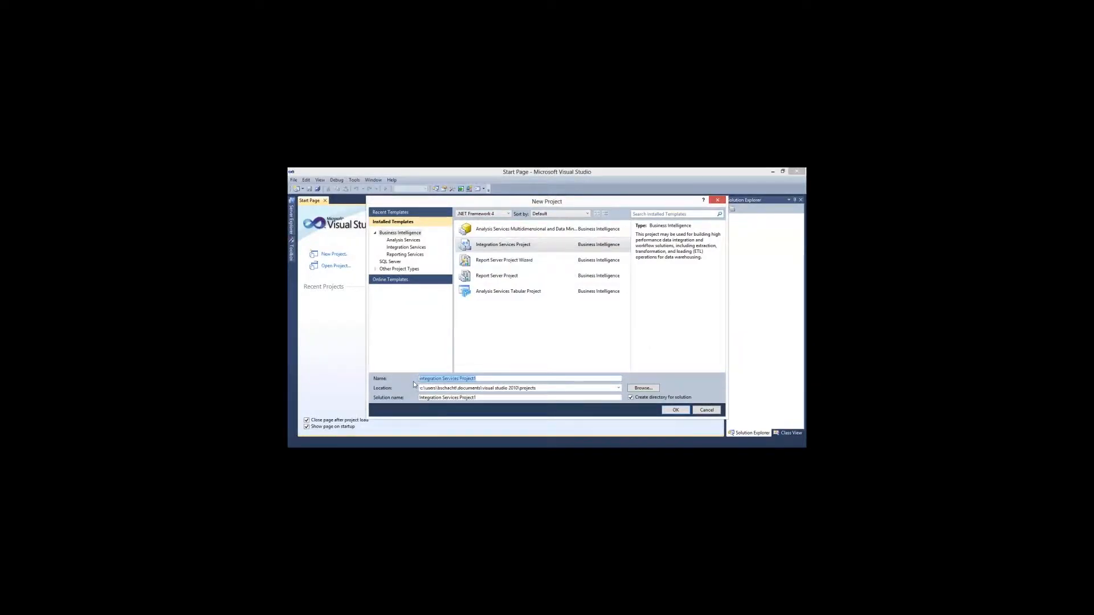
{"action": "type", "text": "Webinar"}
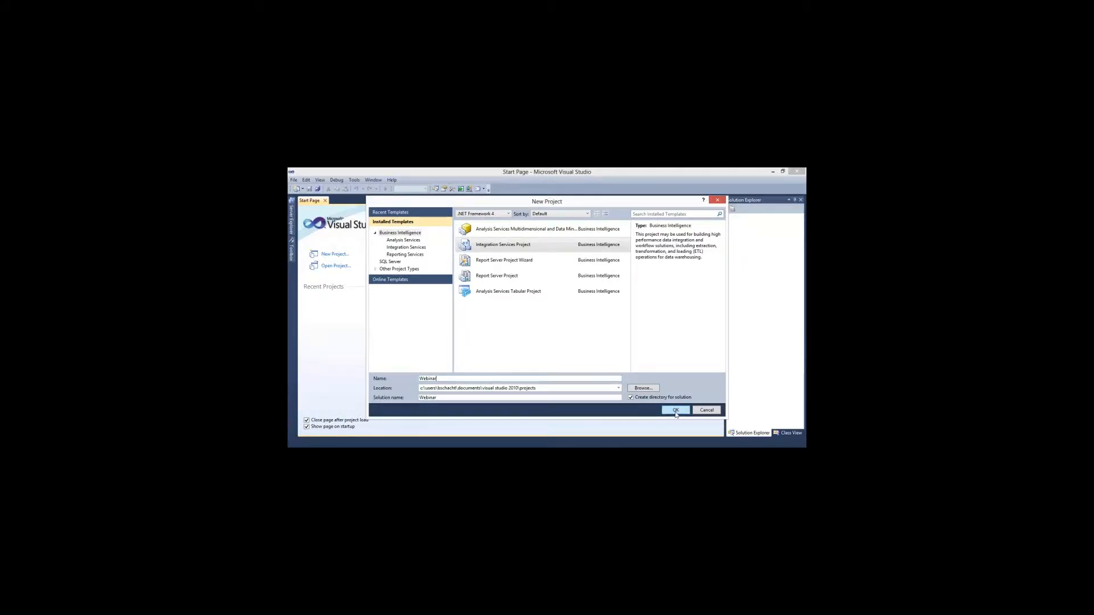
{"action": "left_click", "coordinate": [676, 410]}
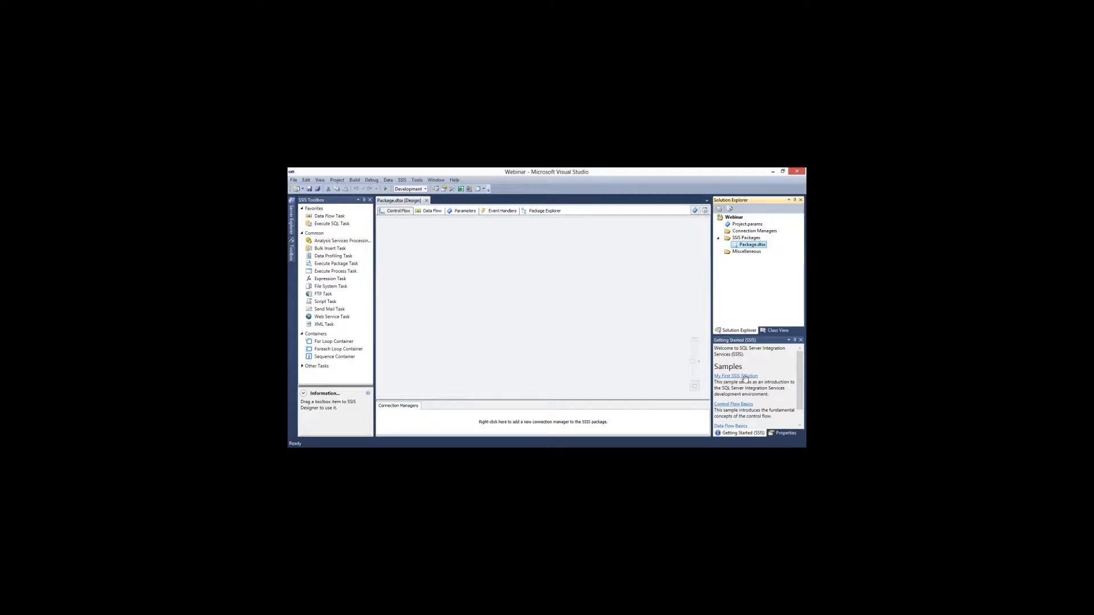
{"action": "left_click", "coordinate": [800, 384]}
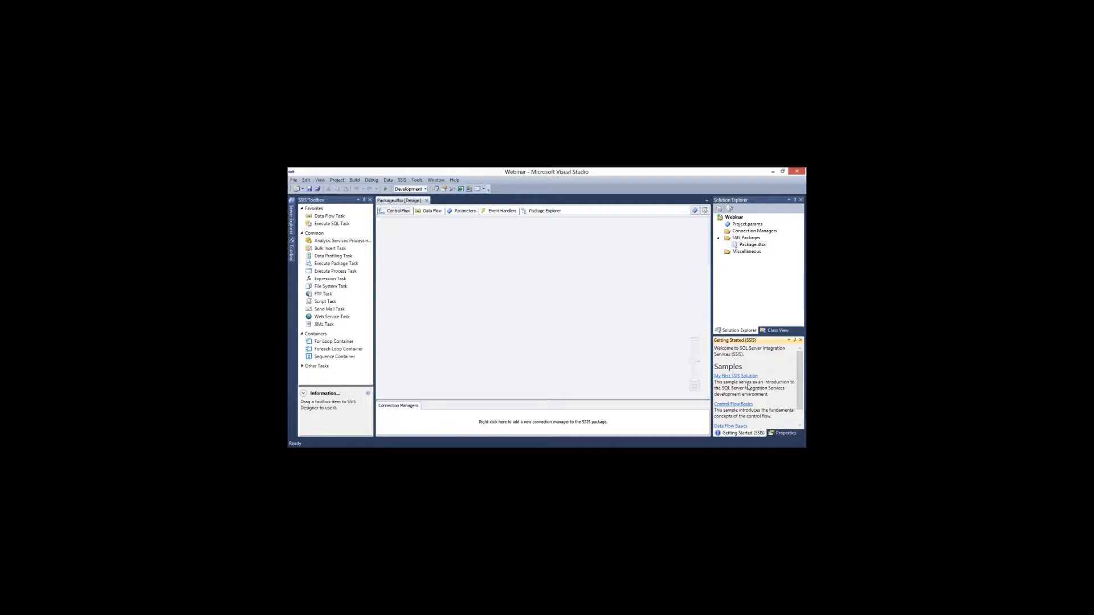
{"action": "left_click", "coordinate": [739, 225]}
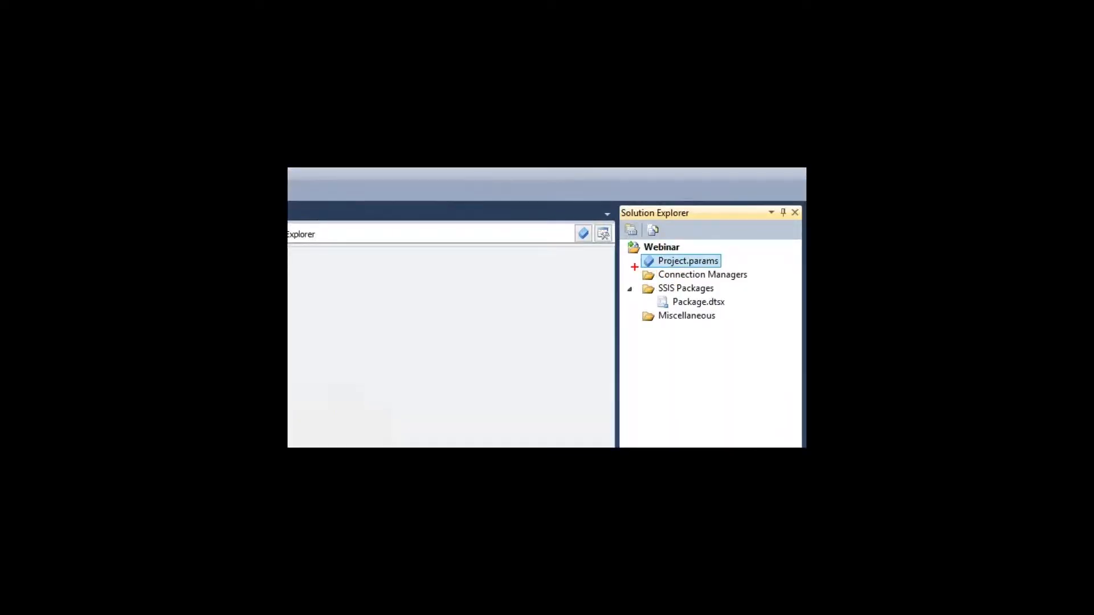
{"action": "left_click_drag", "start_coordinate": [635, 266], "coordinate": [758, 284]}
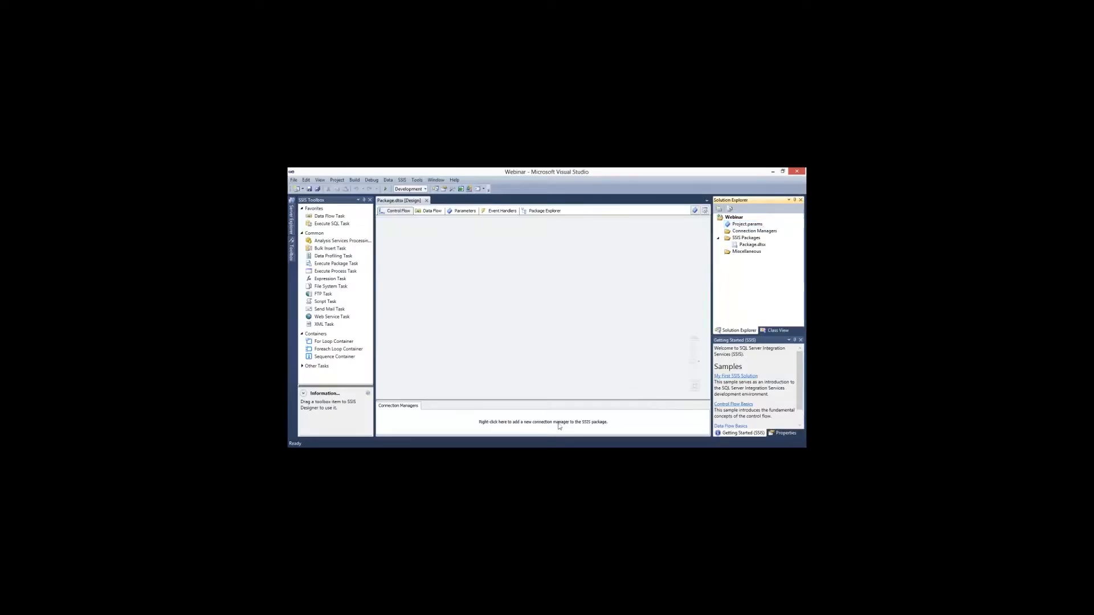
Add a package-level OLE DB connection to server localhost\sql2012 with the AdventureWorks2012 database
{"action": "right_click", "coordinate": [559, 426]}
{"action": "left_click", "coordinate": [566, 330]}
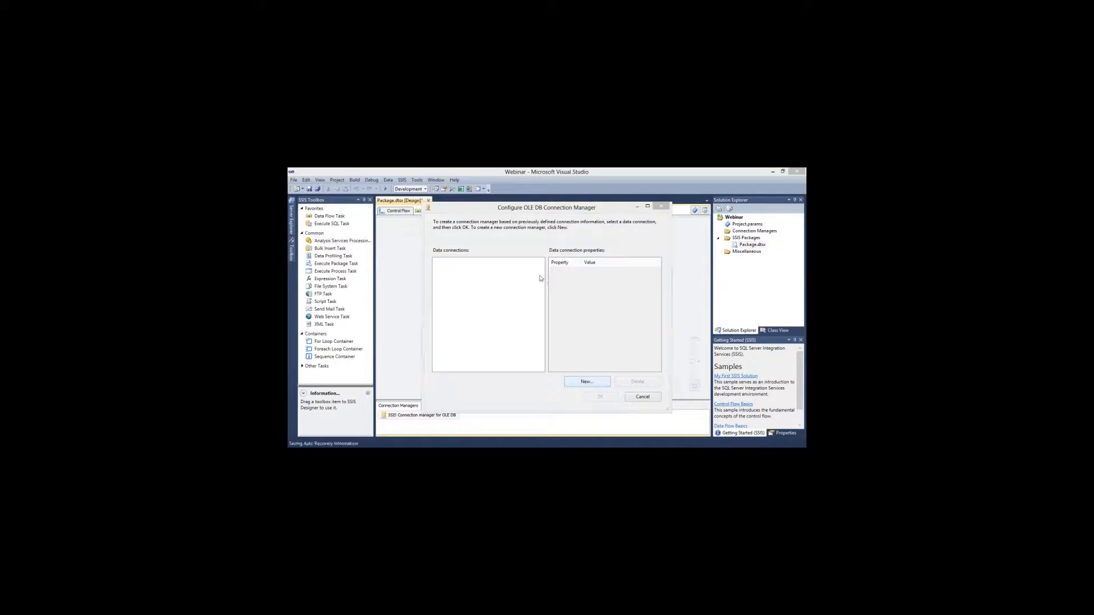
{"action": "left_click", "coordinate": [587, 381]}
{"action": "left_click", "coordinate": [500, 239]}
{"action": "type", "text": "localhost\\sq"}
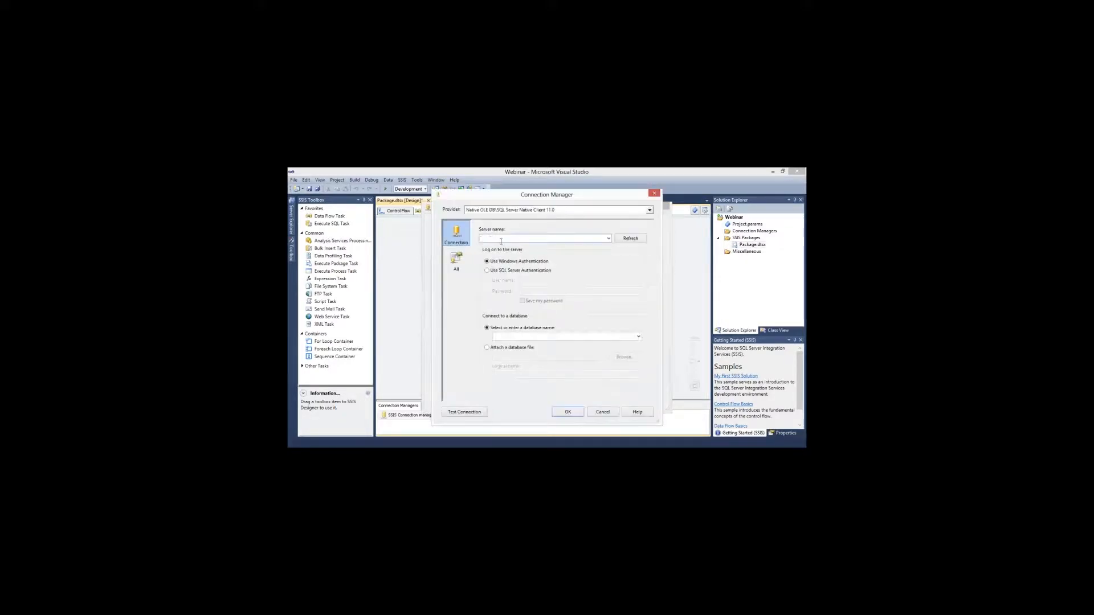
{"action": "type", "text": "l2012"}
{"action": "left_click", "coordinate": [639, 337]}
{"action": "left_click", "coordinate": [530, 344]}
{"action": "left_click", "coordinate": [565, 411]}
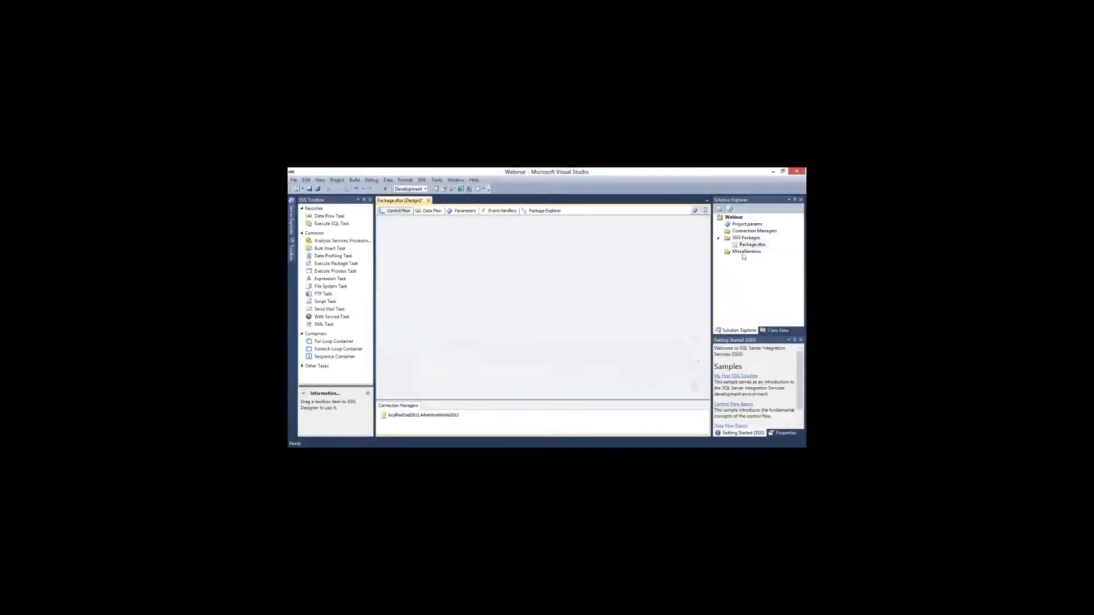
Add a second SSIS package to the project and return to the Package.dtsx designer
{"action": "right_click", "coordinate": [743, 238]}
{"action": "left_click", "coordinate": [721, 245]}
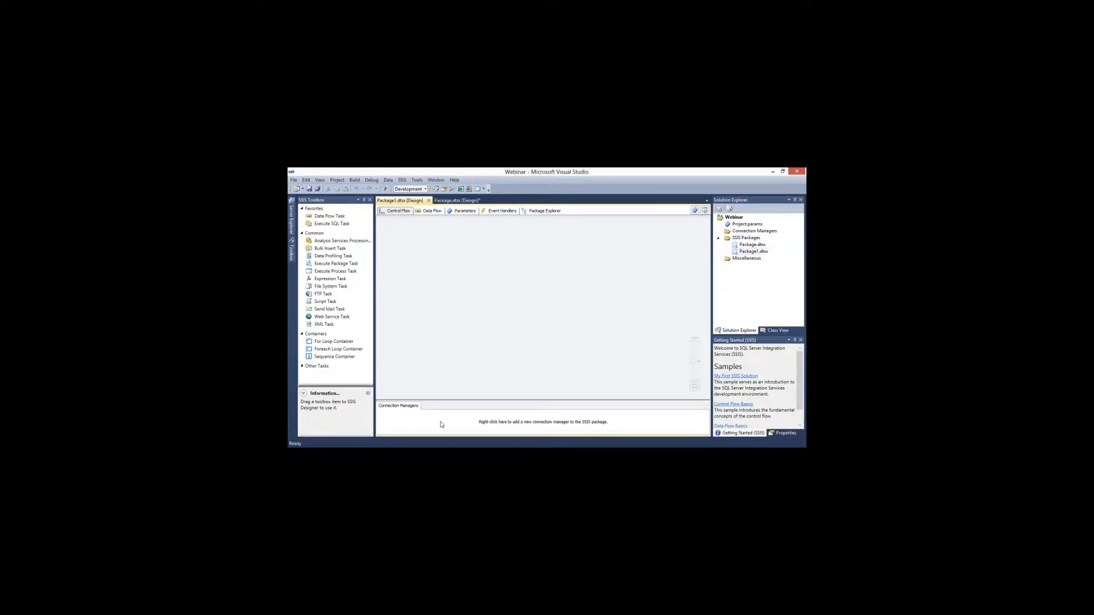
{"action": "left_click", "coordinate": [458, 201]}
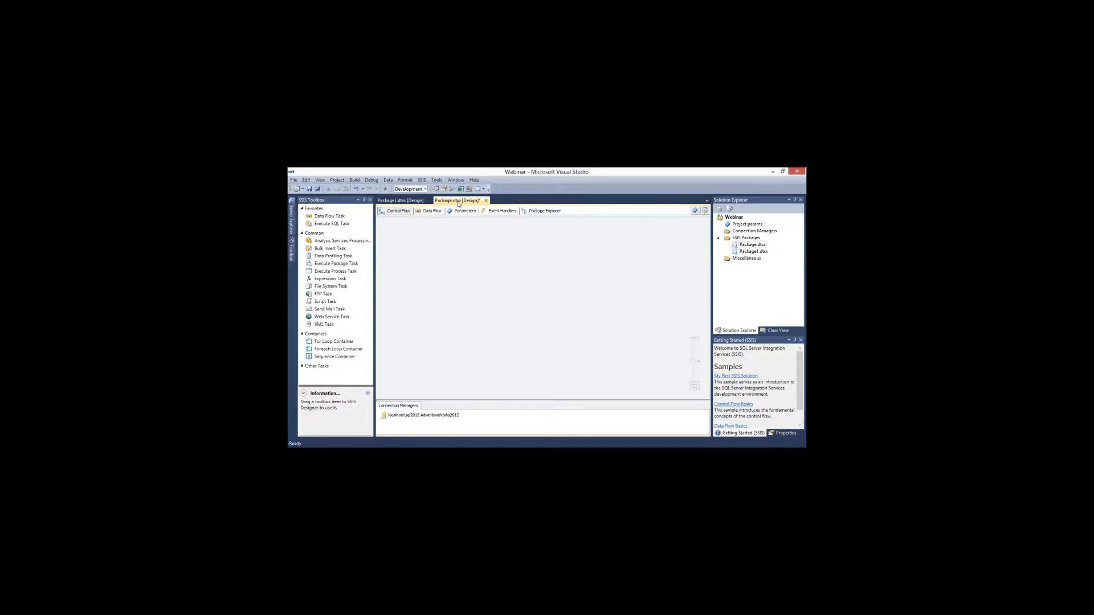
{"action": "left_click", "coordinate": [745, 231]}
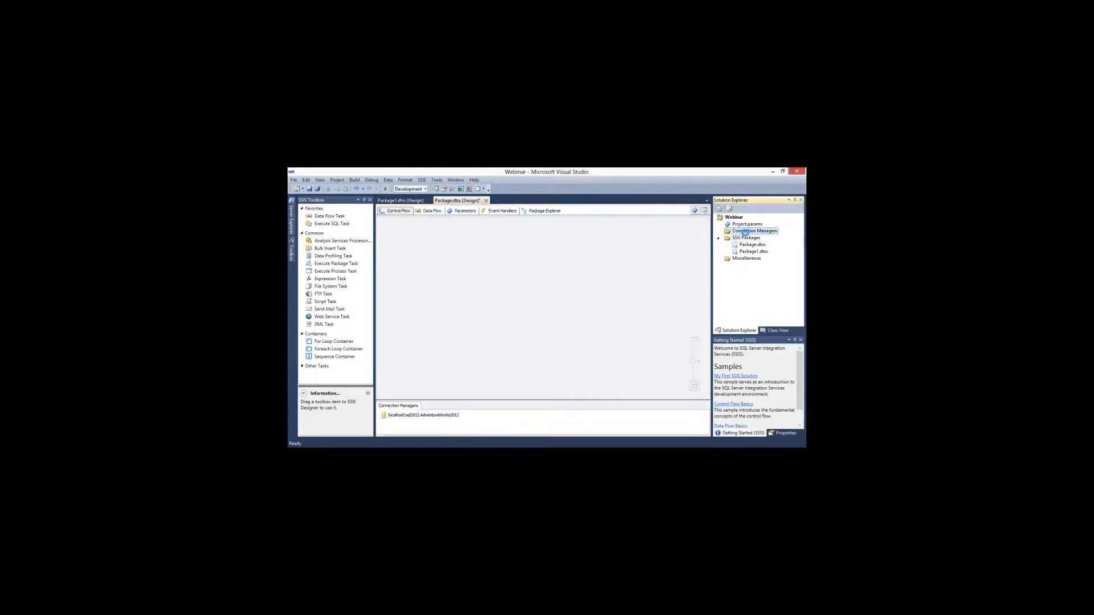
{"action": "left_click", "coordinate": [748, 226]}
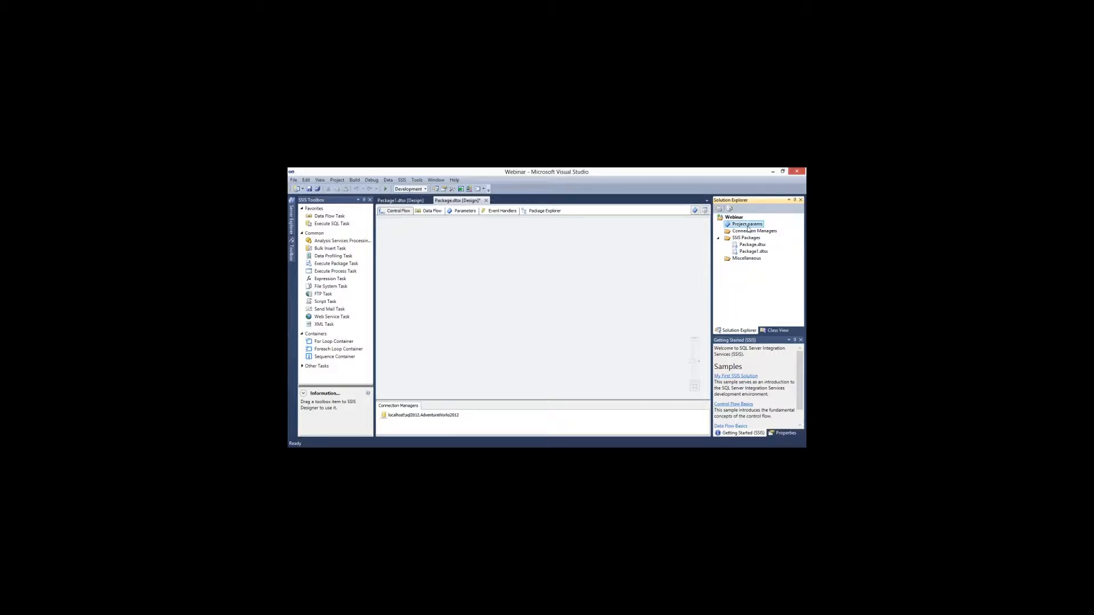
{"action": "left_click", "coordinate": [735, 218]}
Add a project-level OLE DB connection manager for server localhost\sql2012 with the AdventureWorksDW2012 database
{"action": "left_click", "coordinate": [751, 232]}
{"action": "right_click", "coordinate": [741, 232]}
{"action": "left_click", "coordinate": [737, 238]}
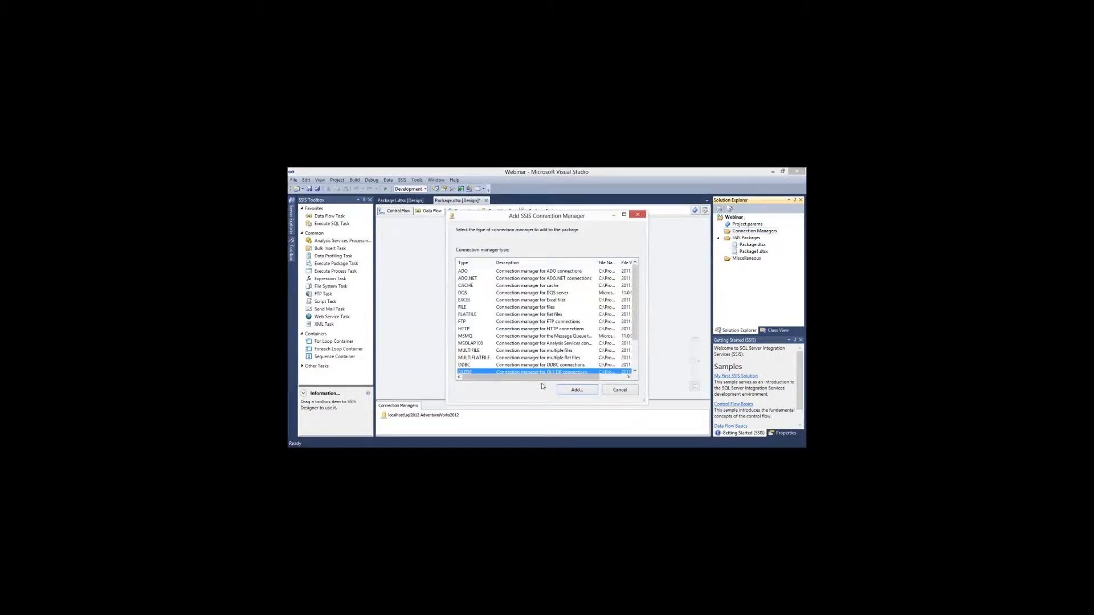
{"action": "left_click", "coordinate": [561, 392]}
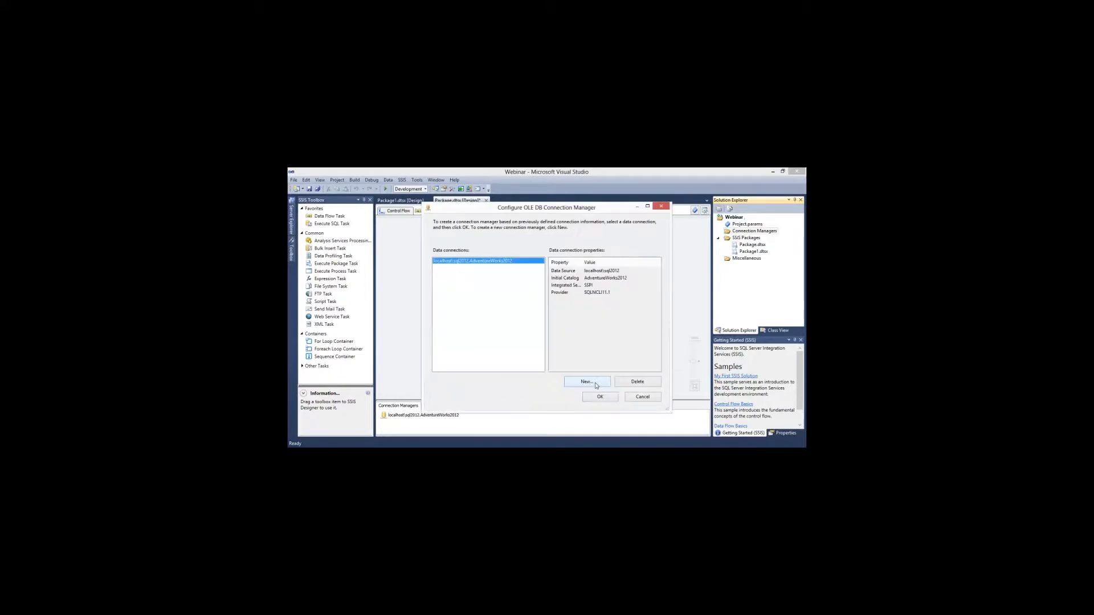
{"action": "left_click", "coordinate": [587, 382]}
{"action": "left_click", "coordinate": [513, 239]}
{"action": "type", "text": "localhost\\sql2012"}
{"action": "left_click", "coordinate": [638, 337]}
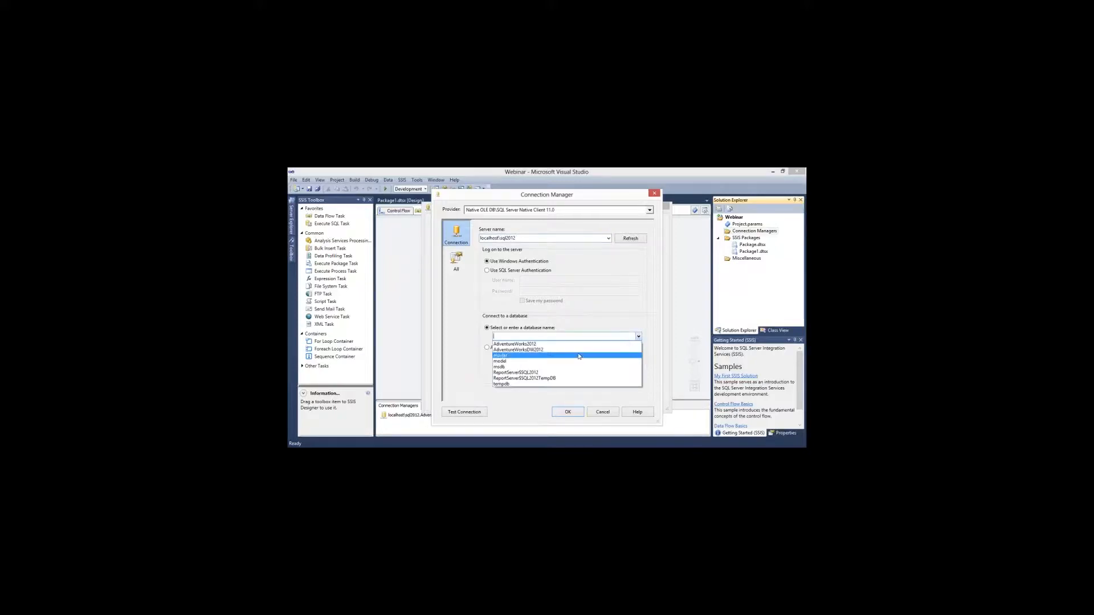
{"action": "left_click", "coordinate": [576, 350]}
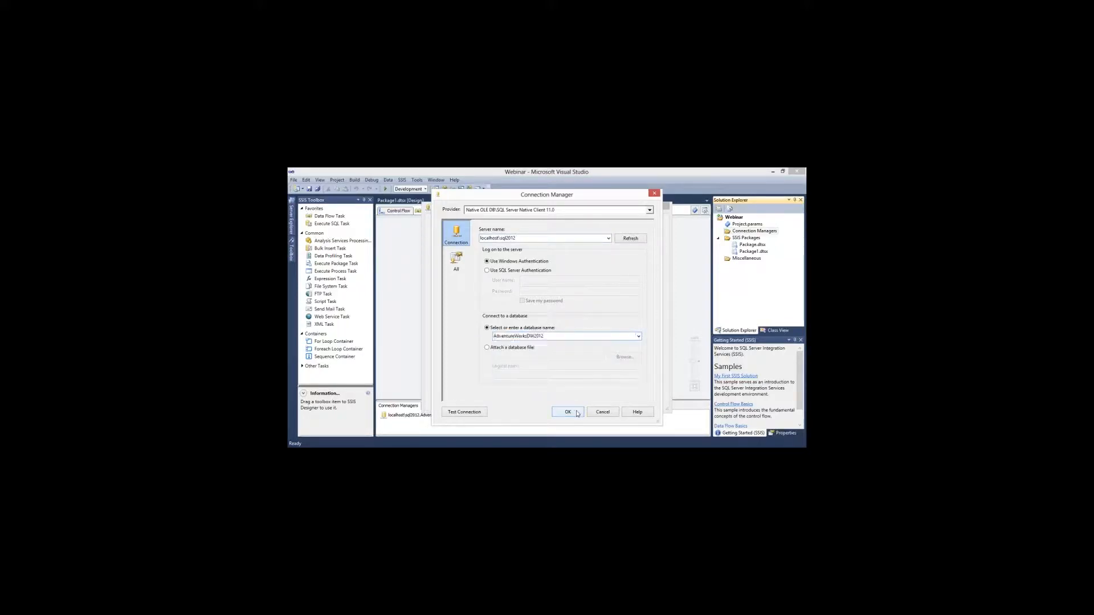
{"action": "left_click", "coordinate": [570, 412]}
{"action": "left_click", "coordinate": [593, 408]}
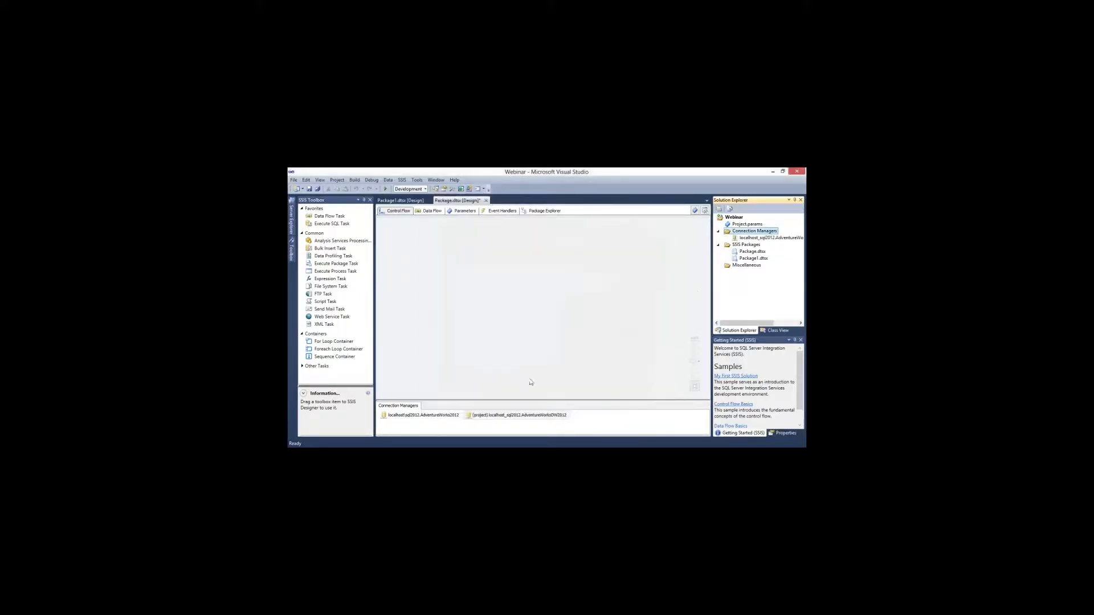
{"action": "left_click", "coordinate": [490, 426]}
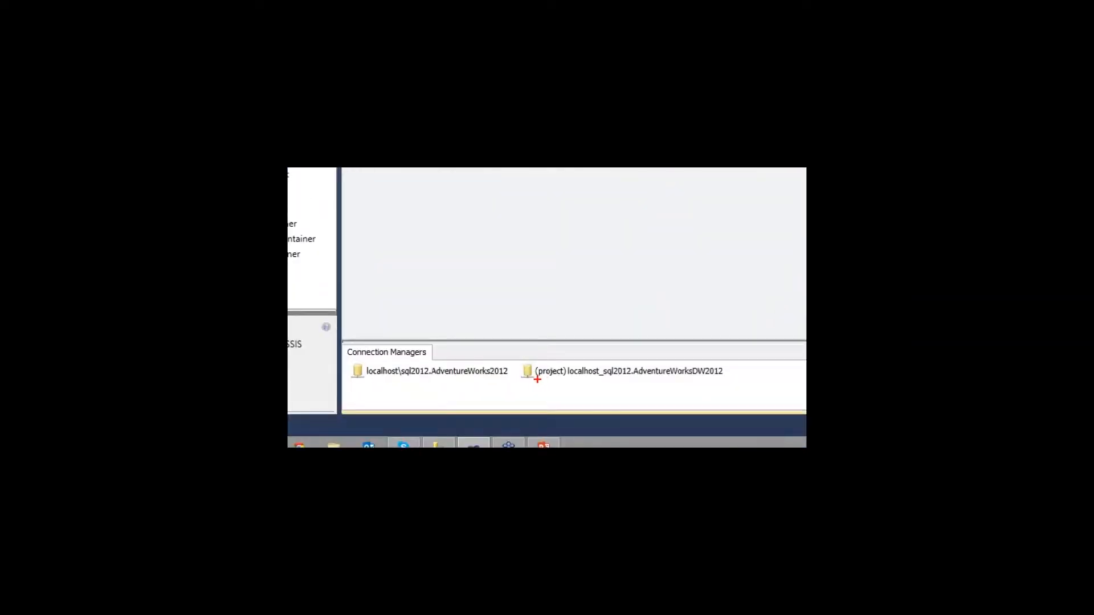
{"action": "left_click_drag", "start_coordinate": [537, 378], "coordinate": [568, 377]}
{"action": "mouse_move", "coordinate": [738, 370]}
{"action": "left_mouse_down"}
{"action": "mouse_move", "coordinate": [595, 347]}
{"action": "mouse_move", "coordinate": [517, 363]}
{"action": "mouse_move", "coordinate": [566, 390]}
{"action": "mouse_move", "coordinate": [701, 384]}
{"action": "mouse_move", "coordinate": [734, 372]}
{"action": "left_mouse_up"}
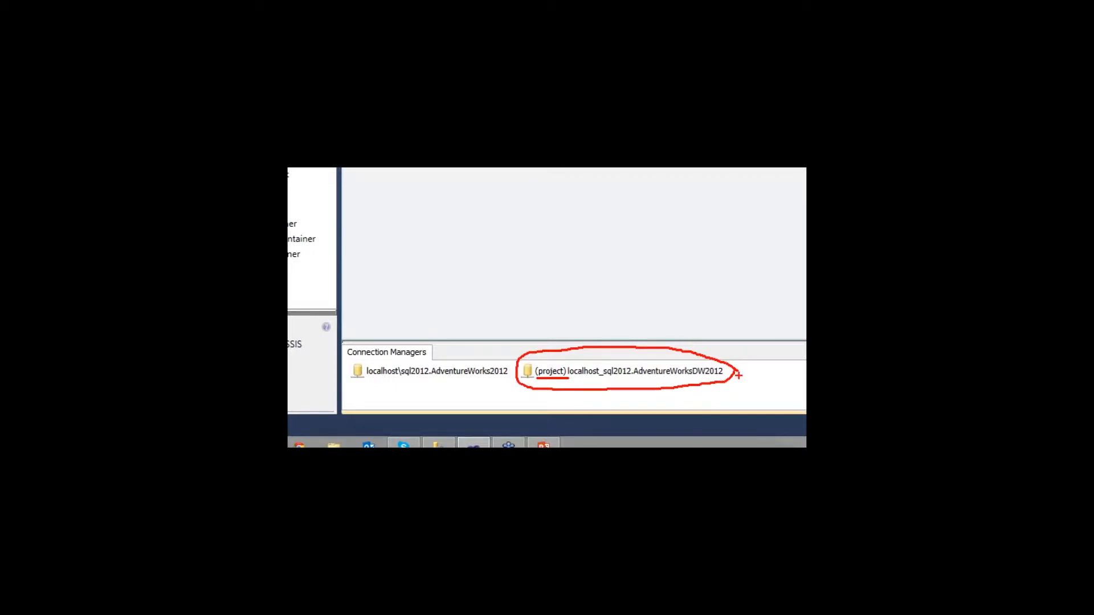
{"action": "key", "text": "Escape"}
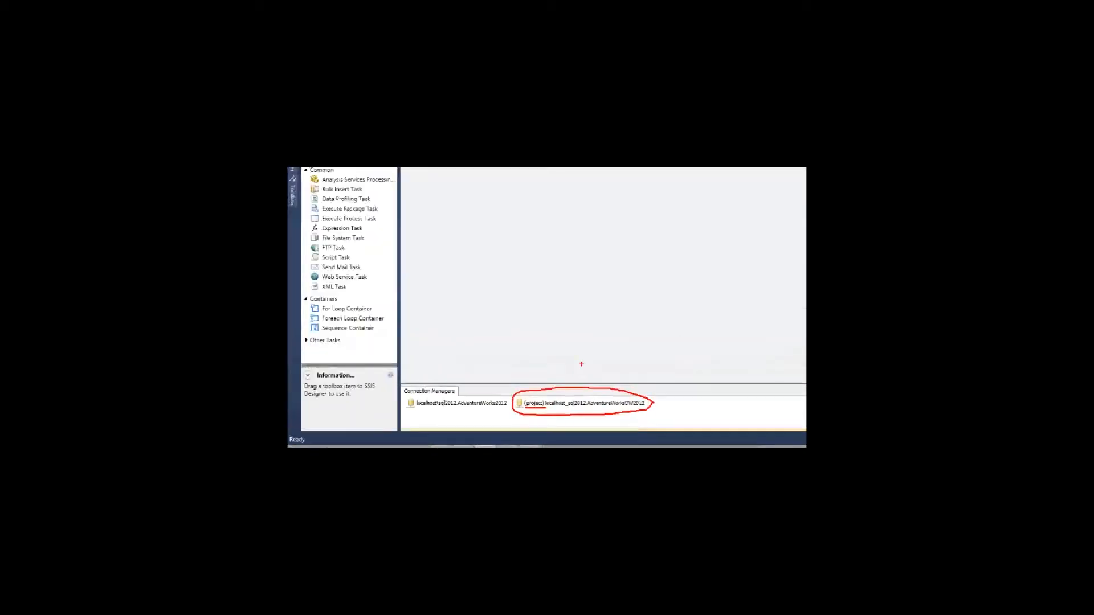
Check the connection managers available in Package1.dtsx and review the project-level connection's settings
{"action": "left_click", "coordinate": [416, 203]}
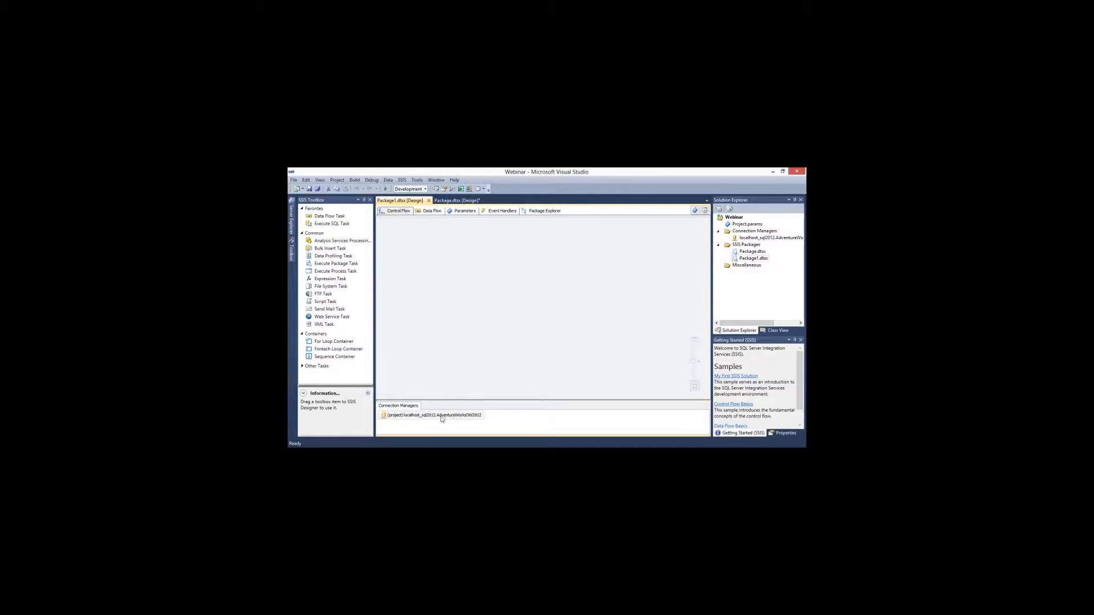
{"action": "left_click", "coordinate": [450, 420]}
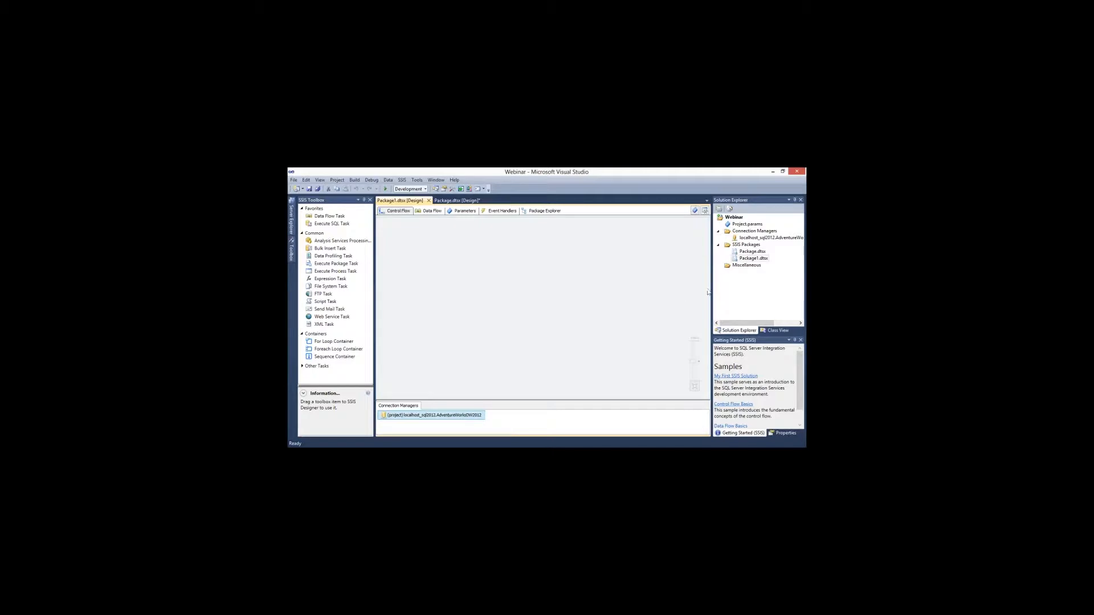
{"action": "left_click", "coordinate": [738, 232]}
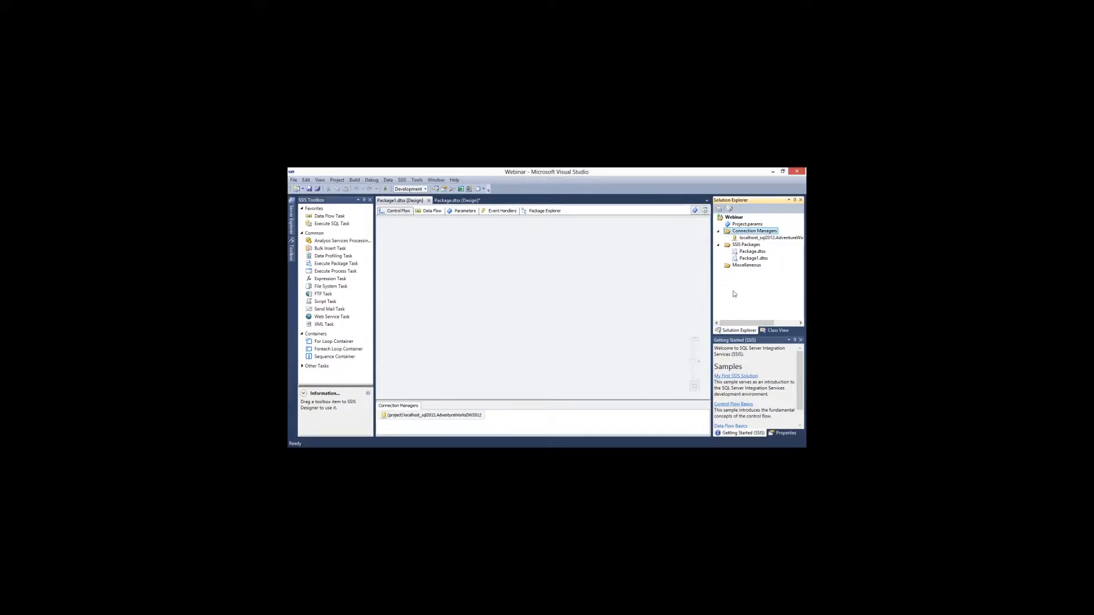
{"action": "left_click", "coordinate": [746, 238]}
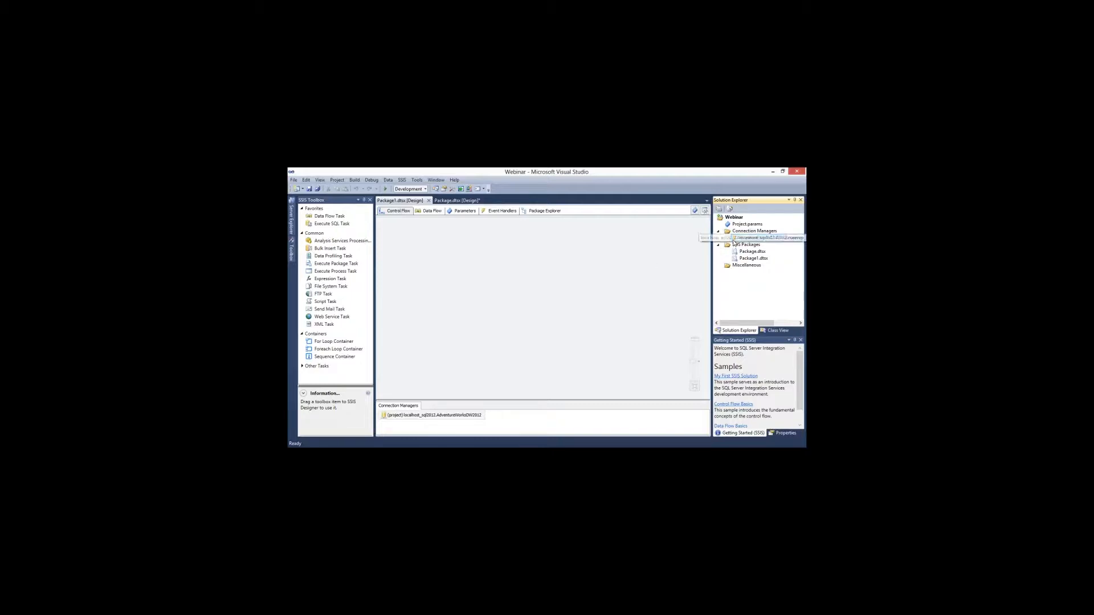
{"action": "double_click", "coordinate": [735, 238]}
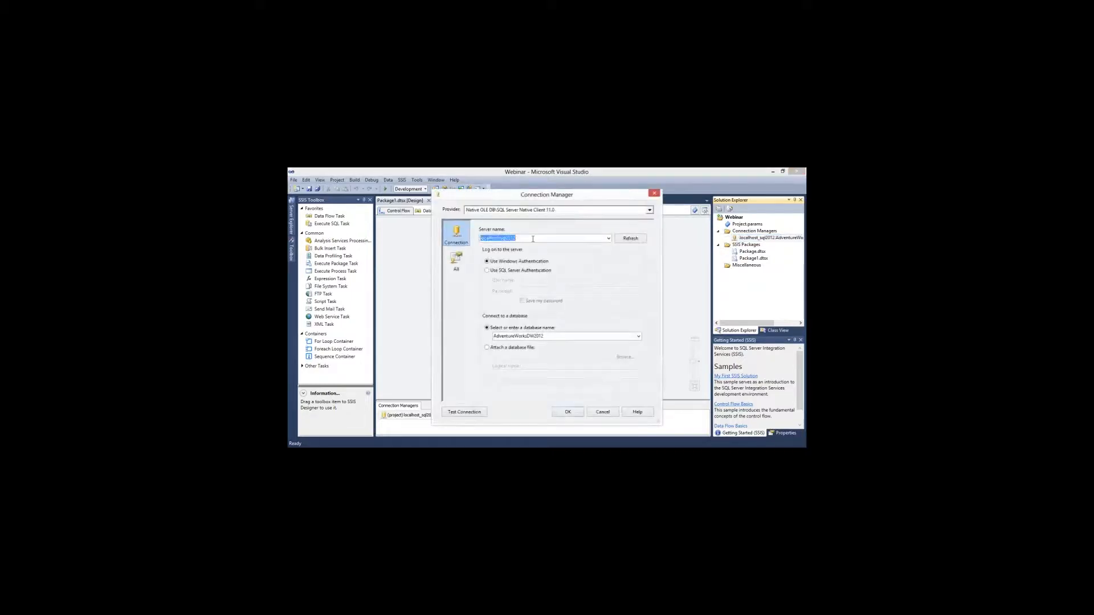
{"action": "left_click", "coordinate": [564, 414]}
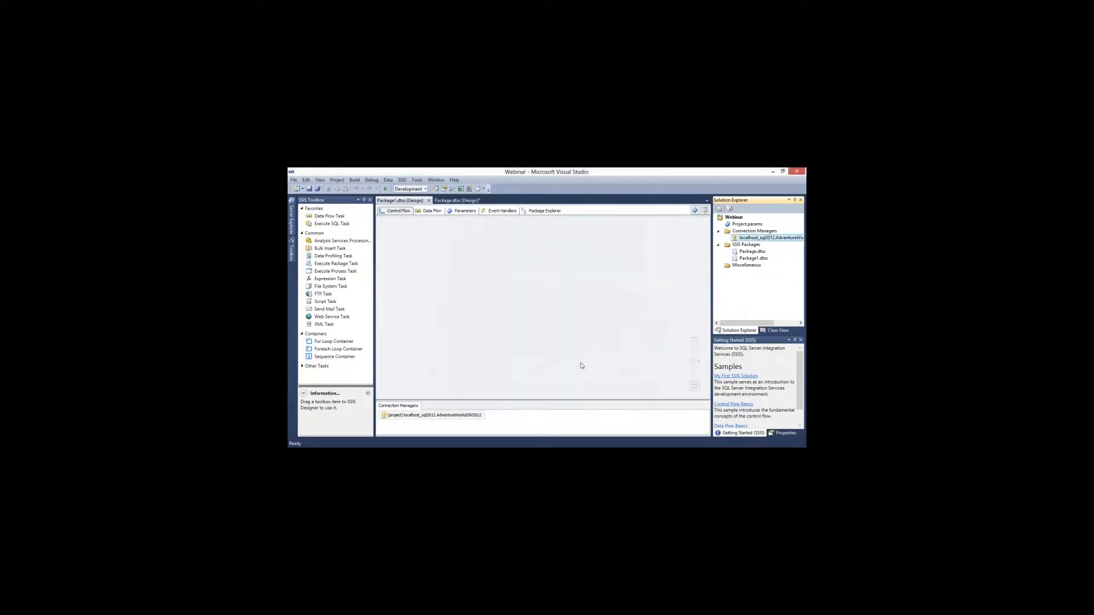
Close the Package1.dtsx designer
{"action": "left_click", "coordinate": [429, 201]}
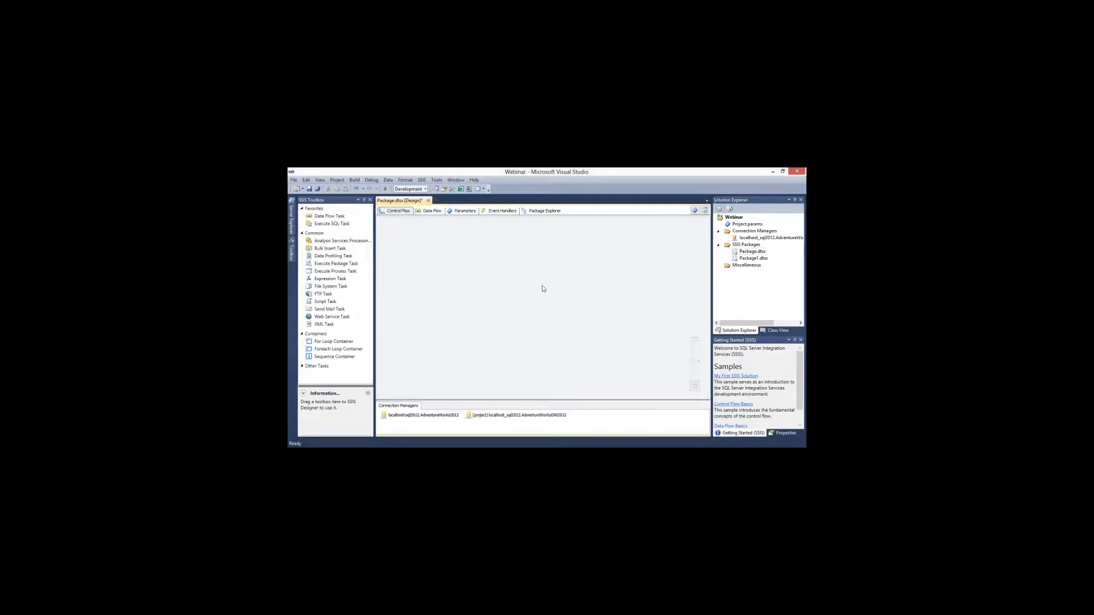
{"action": "right_click", "coordinate": [542, 287]}
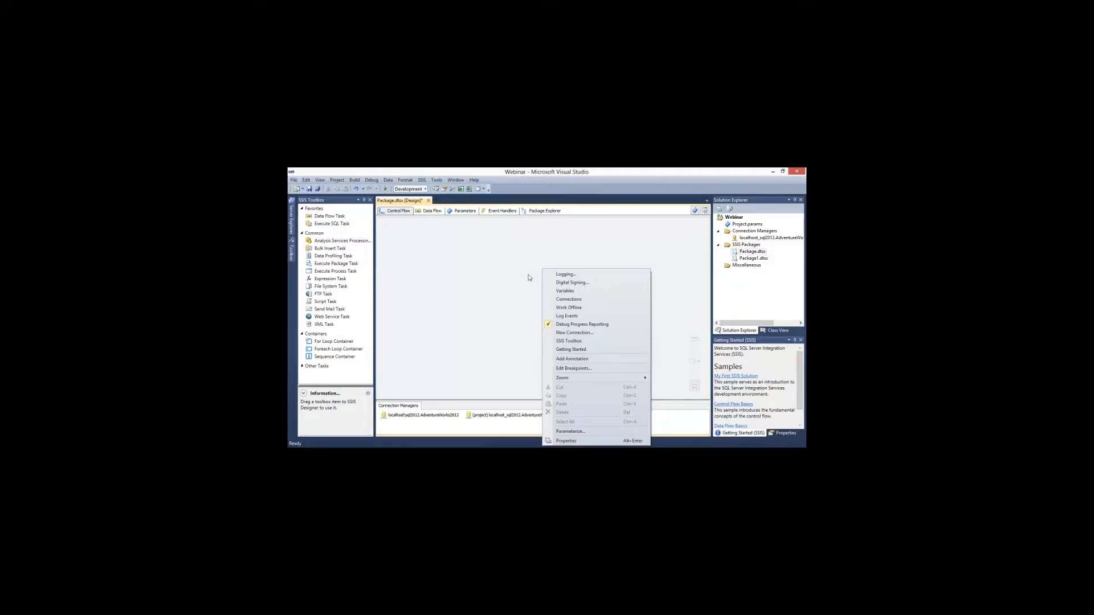
{"action": "left_click", "coordinate": [528, 277]}
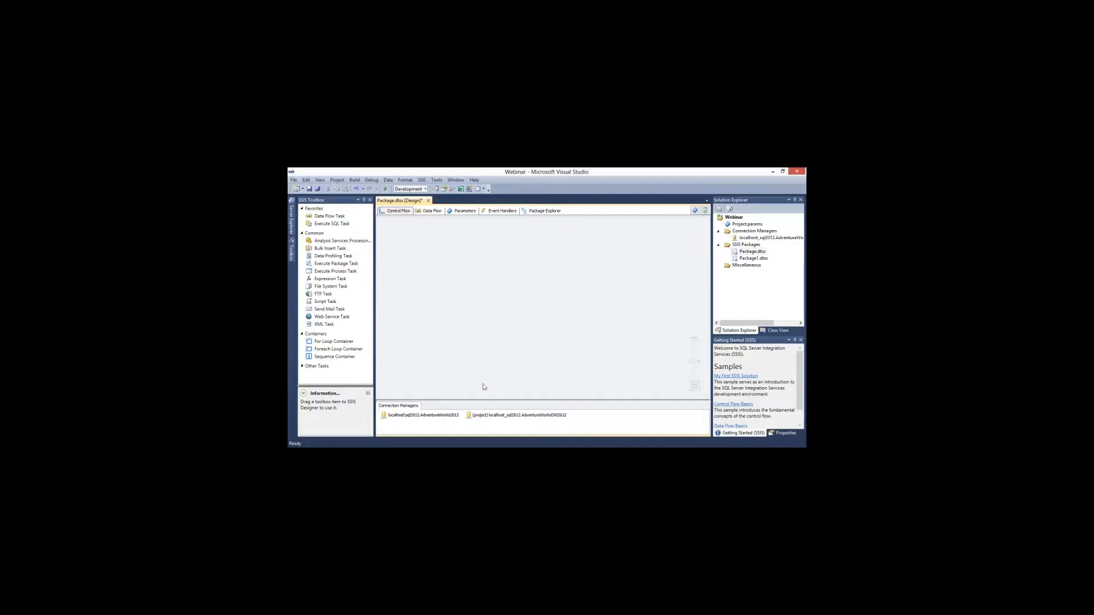
Parameterize the ServerName property of the project-level AdventureWorksDW2012 connection, using a new project-scoped parameter
{"action": "left_click", "coordinate": [474, 418]}
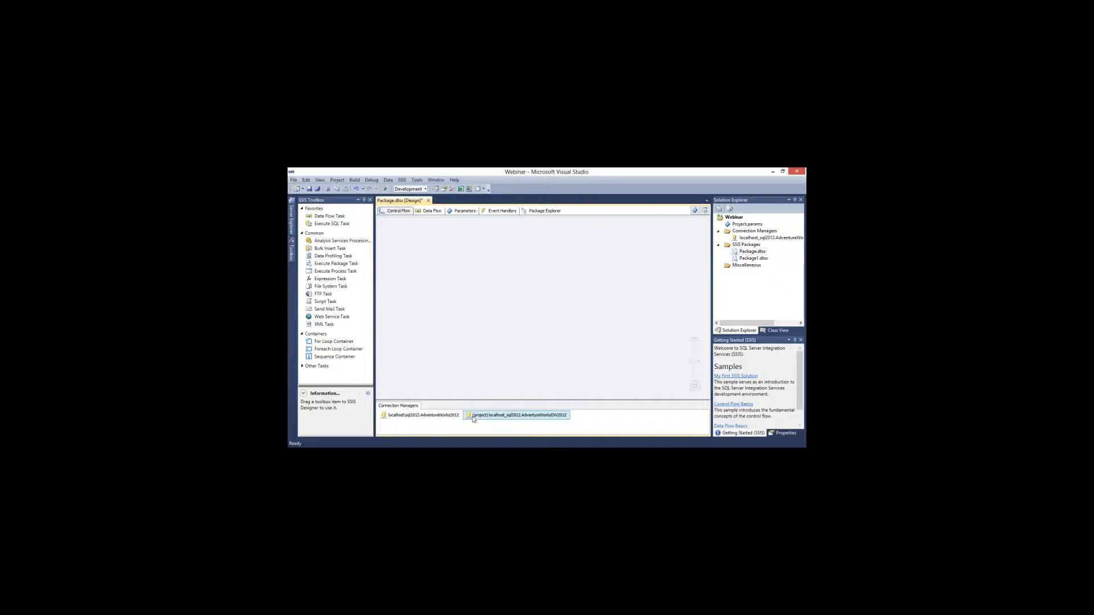
{"action": "right_click", "coordinate": [472, 419]}
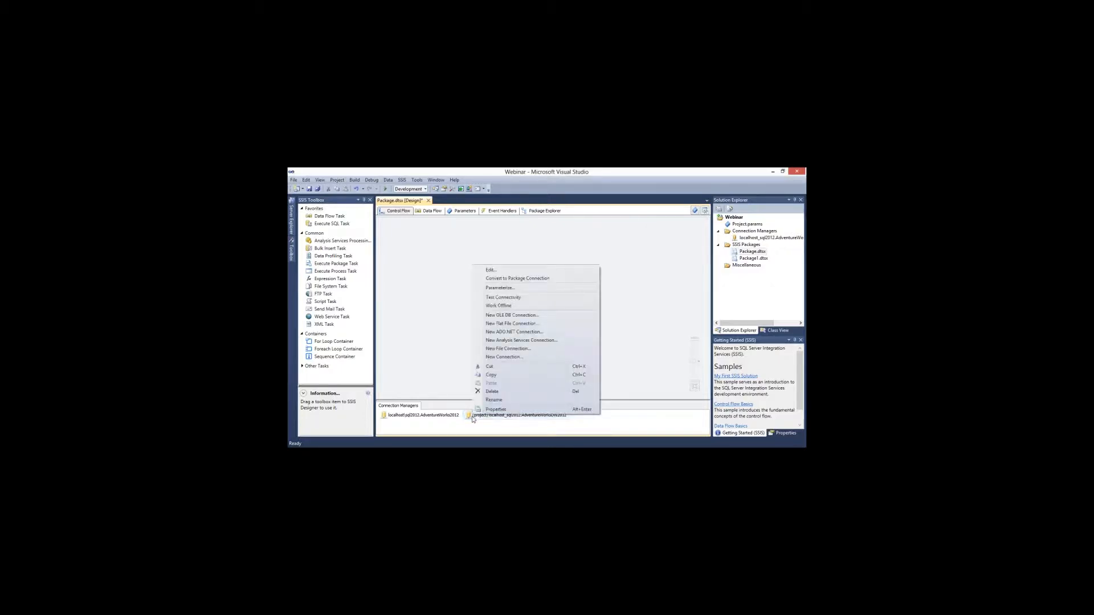
{"action": "left_click", "coordinate": [511, 288]}
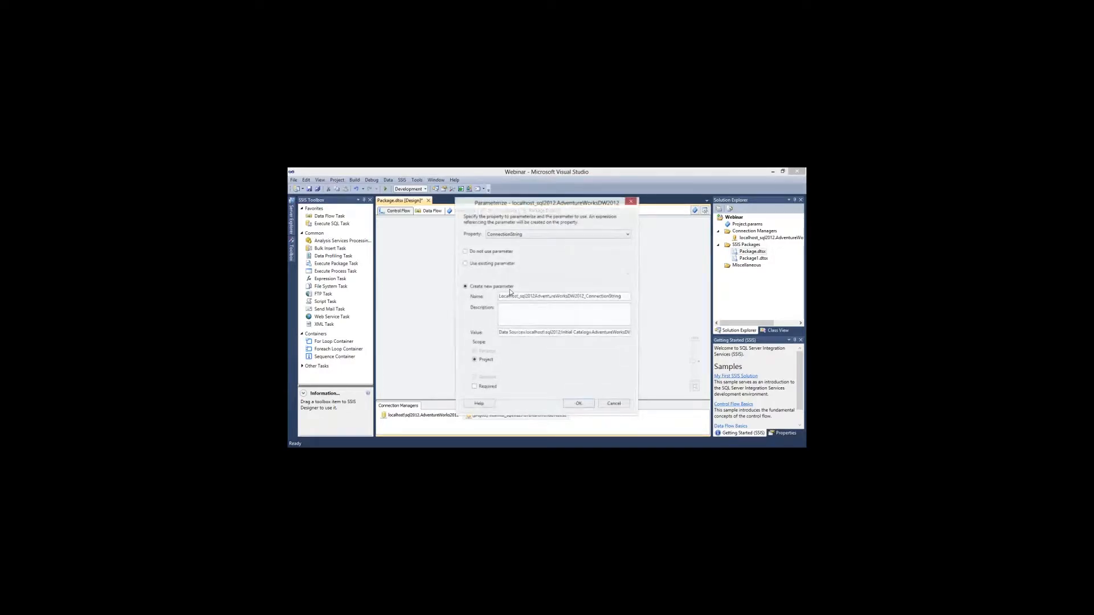
{"action": "left_click", "coordinate": [513, 234]}
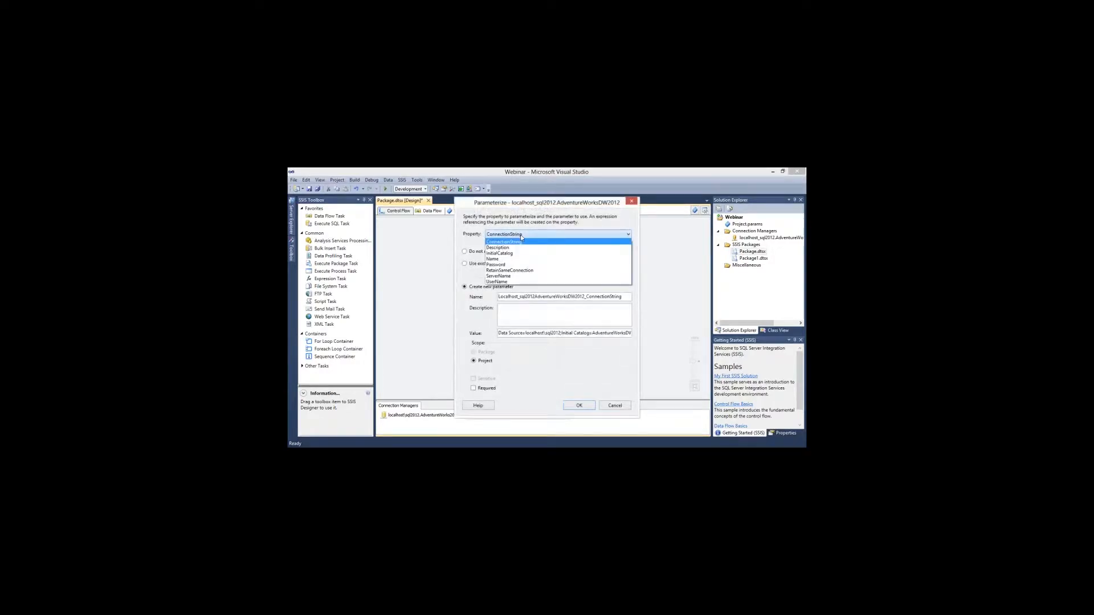
{"action": "left_click", "coordinate": [511, 277]}
{"action": "left_click", "coordinate": [498, 316]}
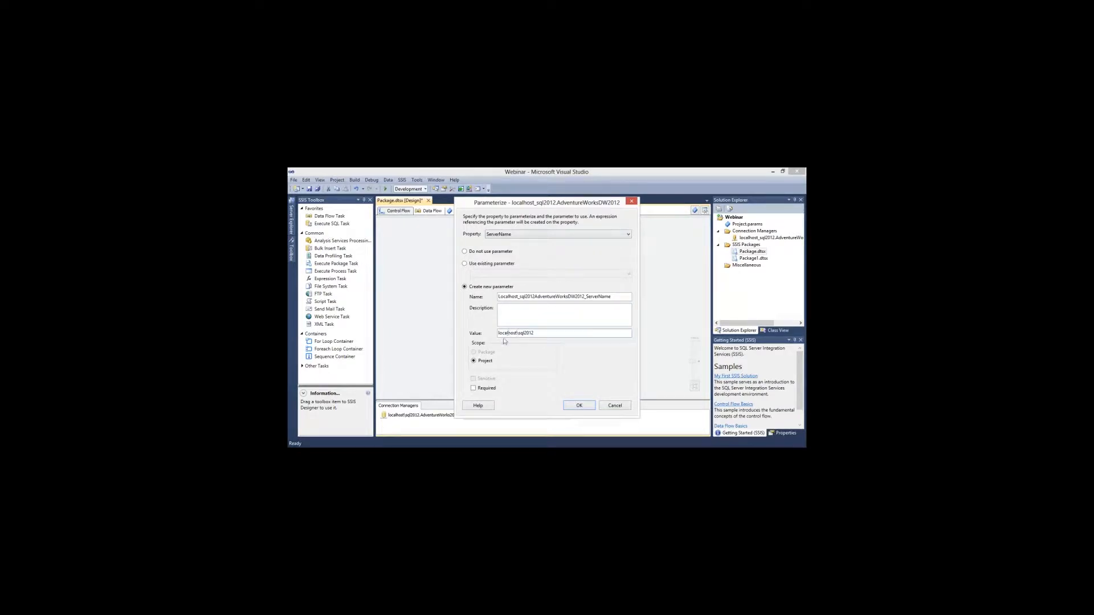
Name the new parameter ServerName, set its value to FL-WS-CON-BS01\sql2012, and create it
{"action": "left_click_drag", "start_coordinate": [535, 333], "coordinate": [491, 335]}
{"action": "left_click_drag", "start_coordinate": [498, 297], "coordinate": [616, 291]}
{"action": "type", "text": "ServerName"}
{"action": "left_click_drag", "start_coordinate": [515, 334], "coordinate": [496, 334]}
{"action": "type", "text": "FL-WS-CON-BS01"}
{"action": "left_click", "coordinate": [580, 405]}
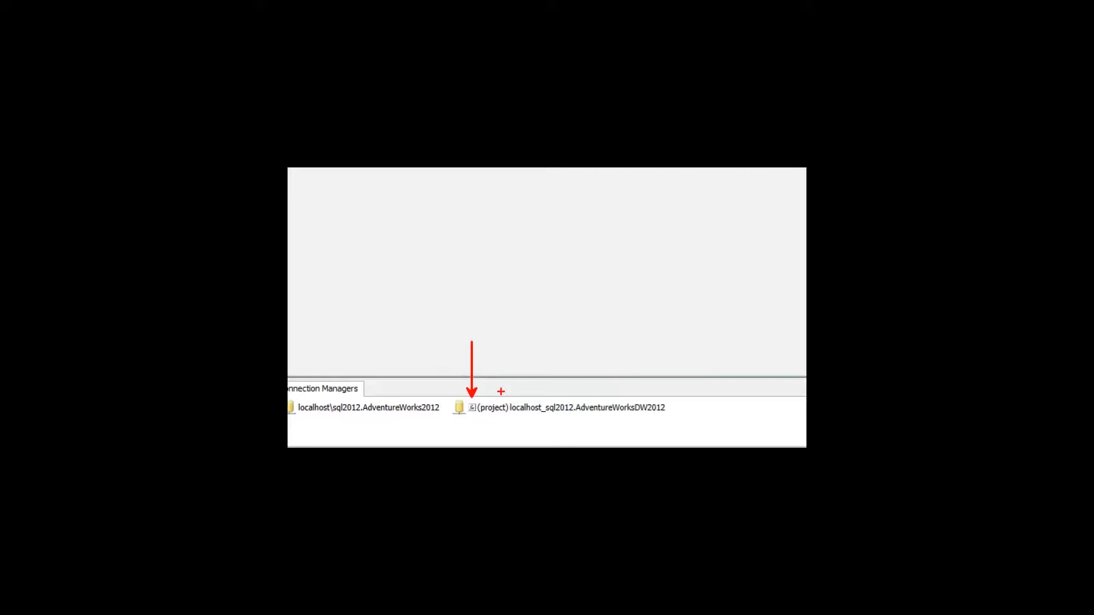
Show the project-level connection's properties and examine the ServerName entry under its expressions
{"action": "right_click", "coordinate": [548, 407]}
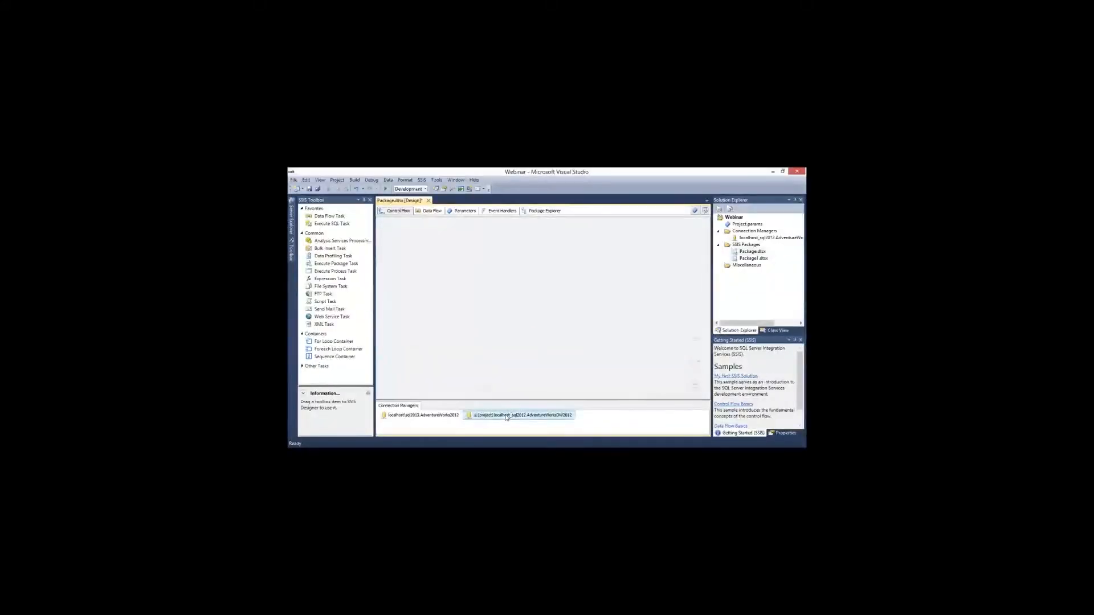
{"action": "left_click", "coordinate": [513, 408]}
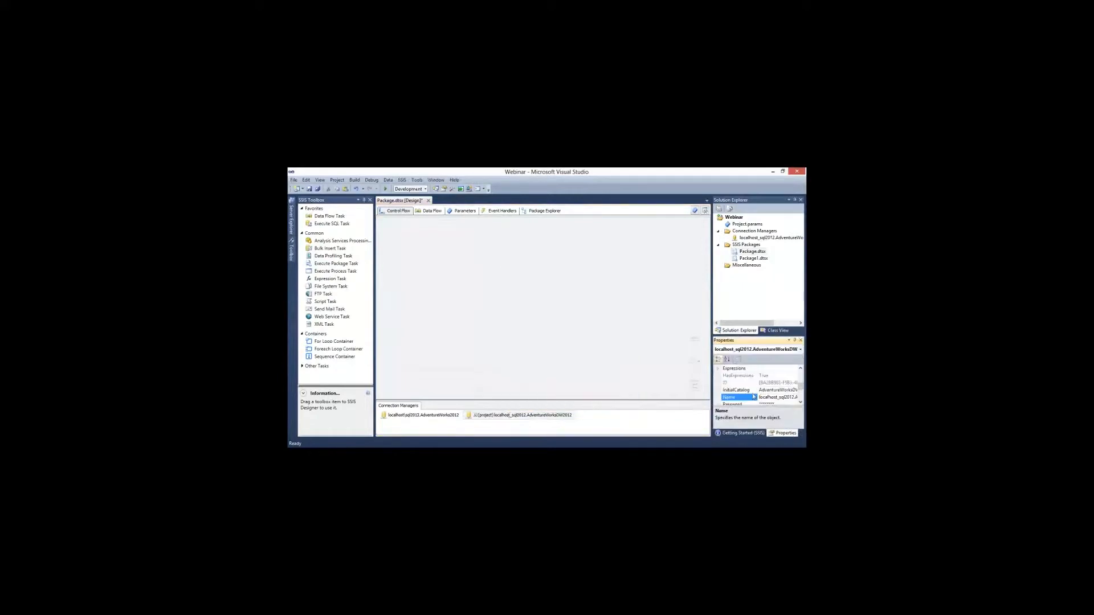
{"action": "left_click", "coordinate": [718, 371]}
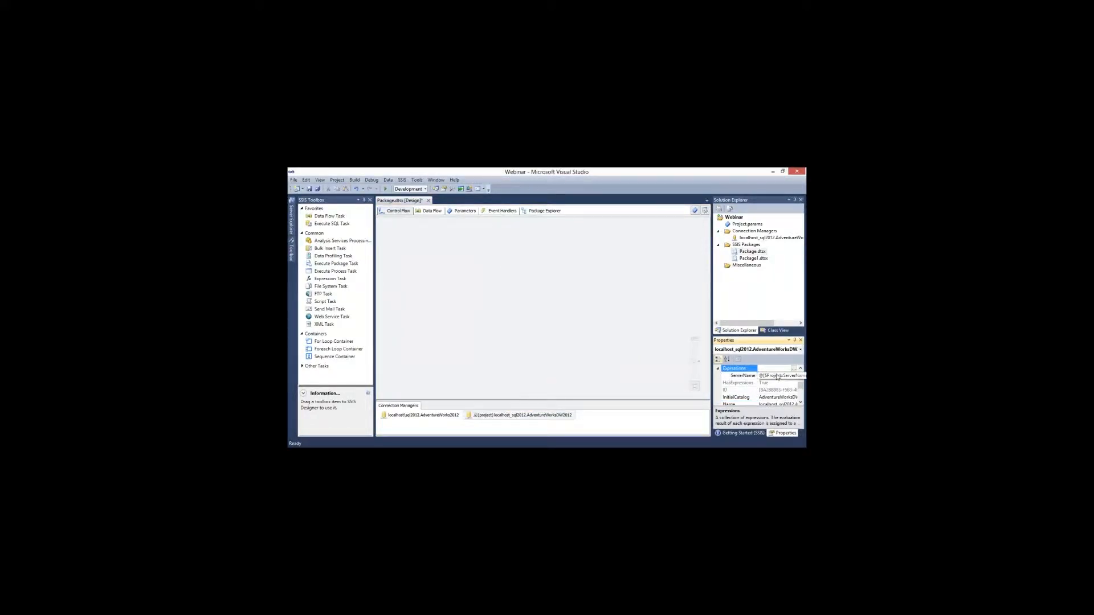
{"action": "left_click", "coordinate": [779, 376]}
{"action": "left_click", "coordinate": [794, 377]}
{"action": "left_click", "coordinate": [599, 339]}
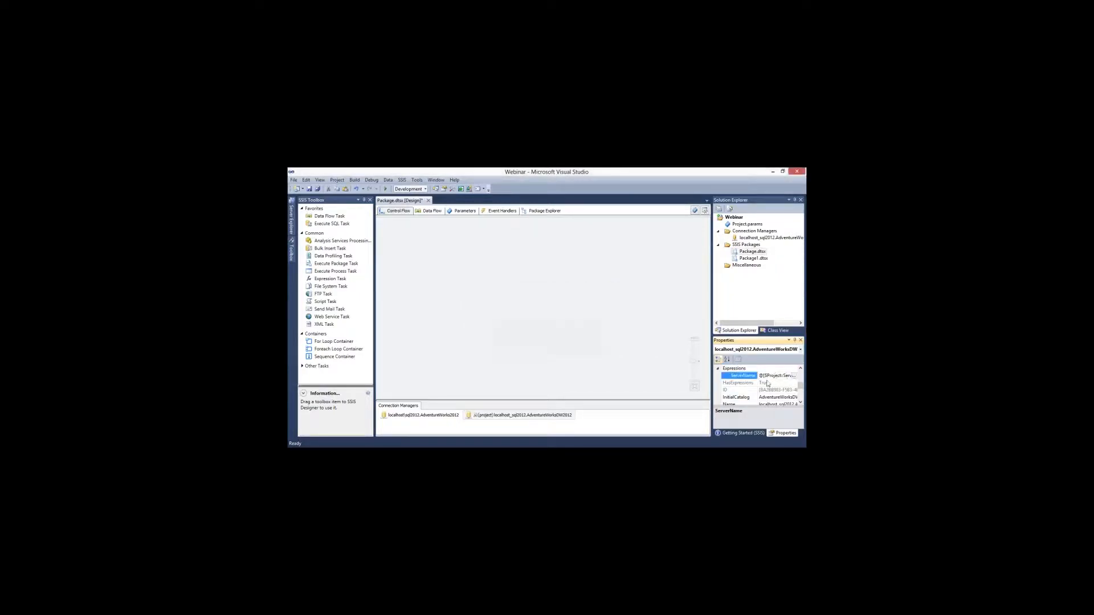
Evaluate the connection's ServerName expression in the Expression Builder and close the expression dialogs
{"action": "left_click", "coordinate": [794, 375]}
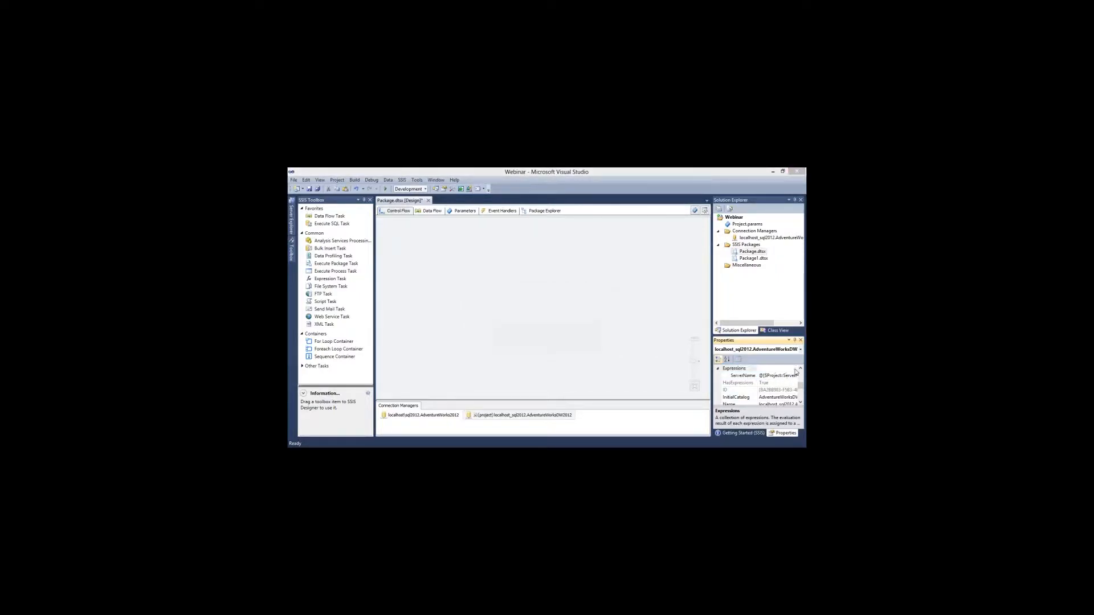
{"action": "left_click", "coordinate": [613, 278]}
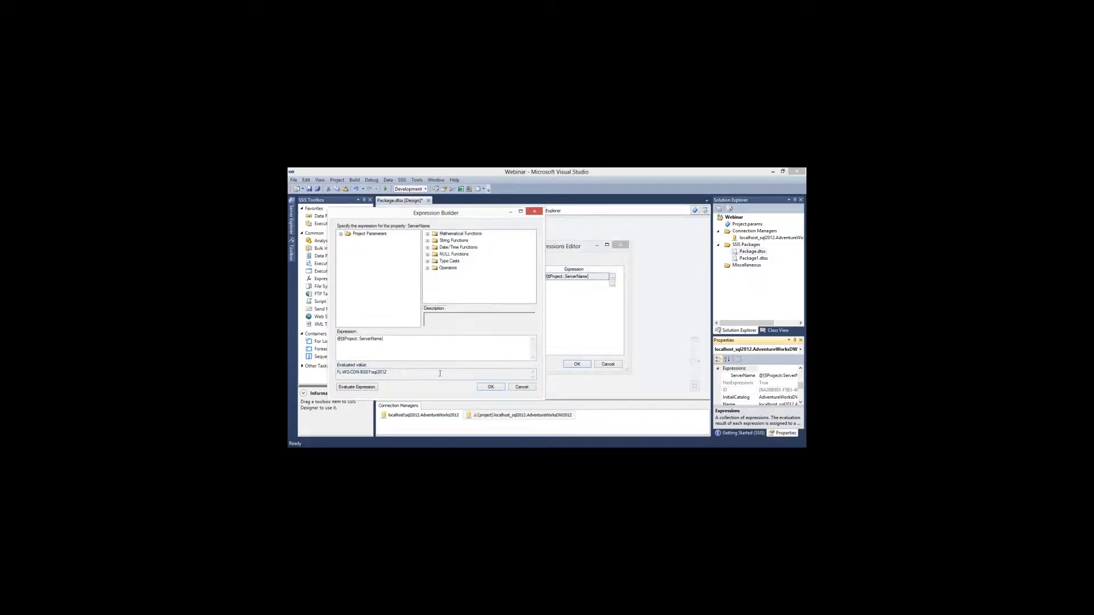
{"action": "left_click", "coordinate": [488, 387]}
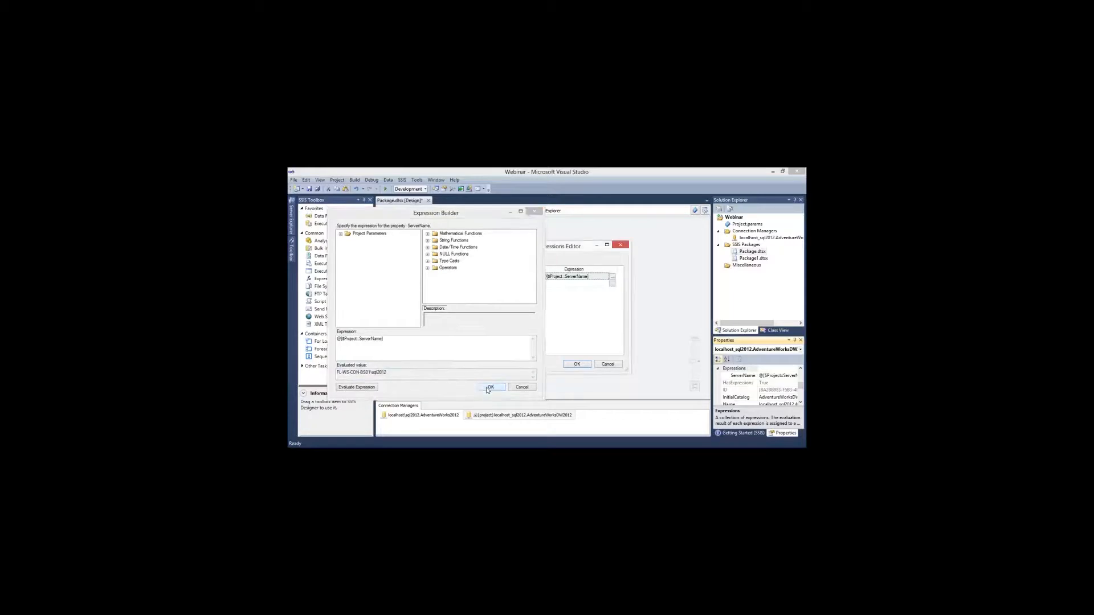
{"action": "left_click", "coordinate": [577, 363]}
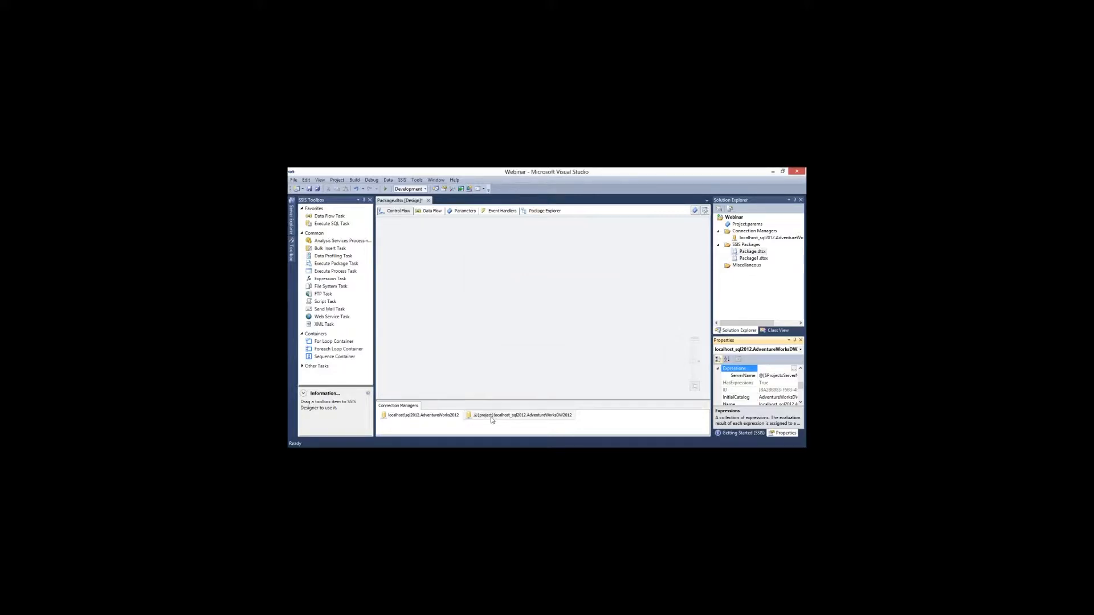
{"action": "left_click", "coordinate": [717, 370]}
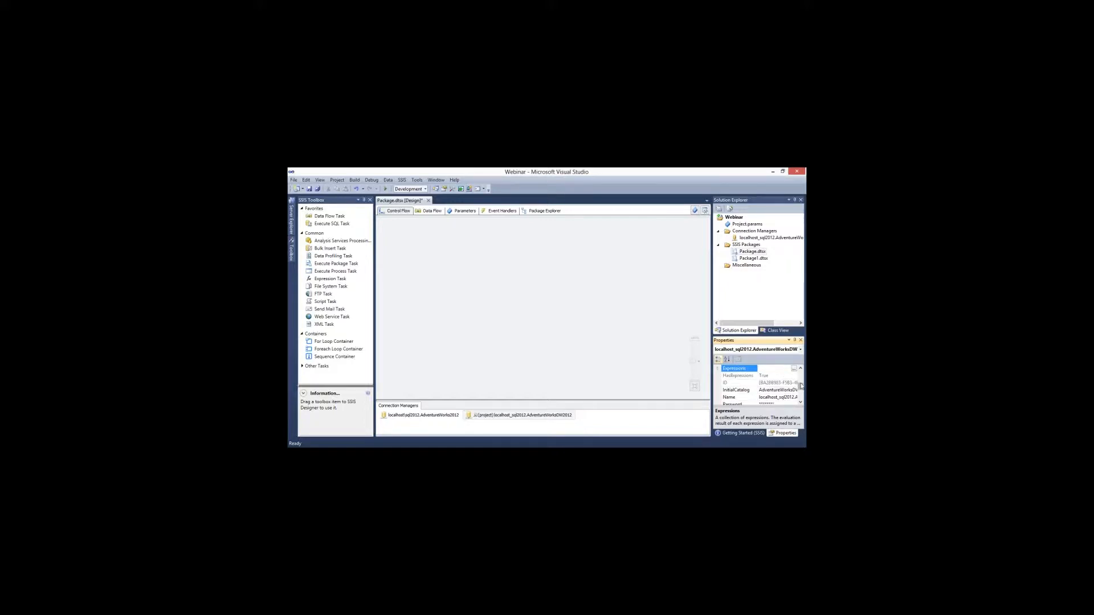
{"action": "scroll", "coordinate": [801, 386], "scroll_direction": "up", "scroll_amount": 1}
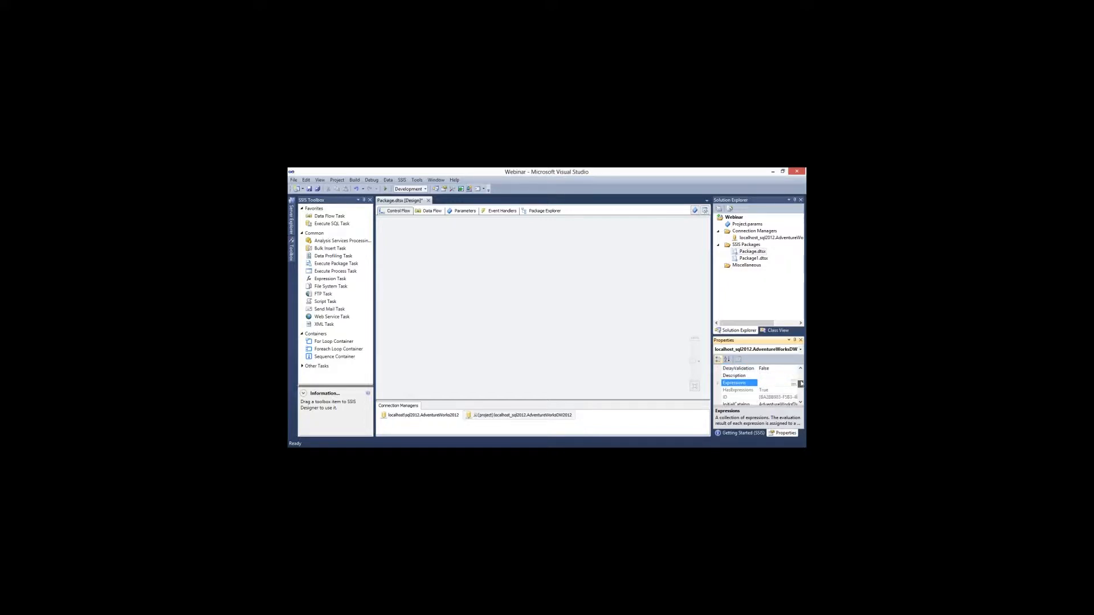
{"action": "left_click", "coordinate": [625, 301]}
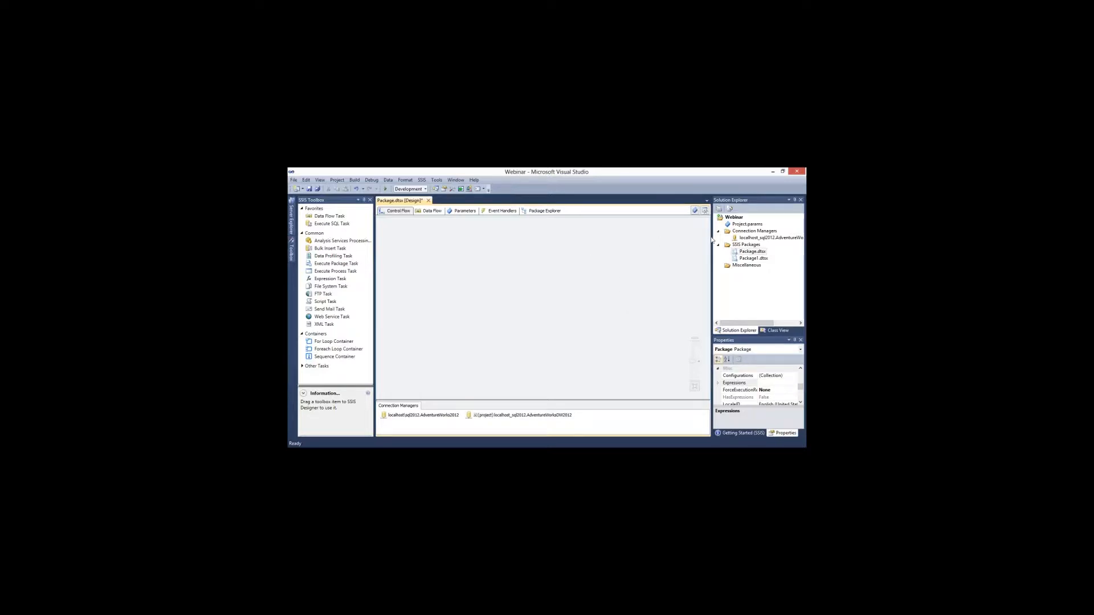
Try to convert the Webinar project to the package deployment model
{"action": "right_click", "coordinate": [735, 217]}
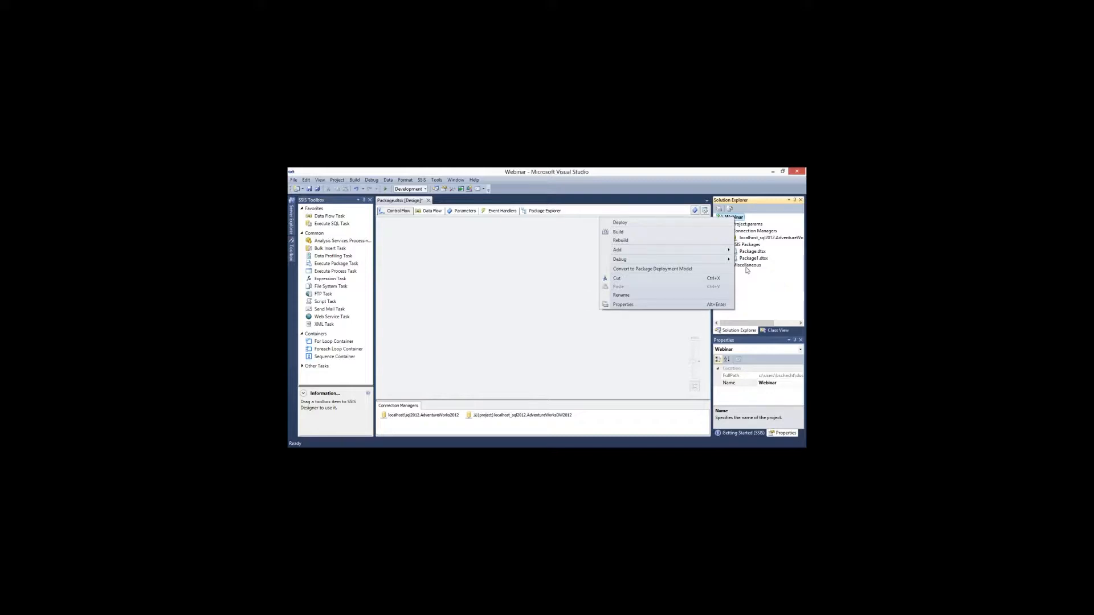
{"action": "left_click", "coordinate": [711, 270]}
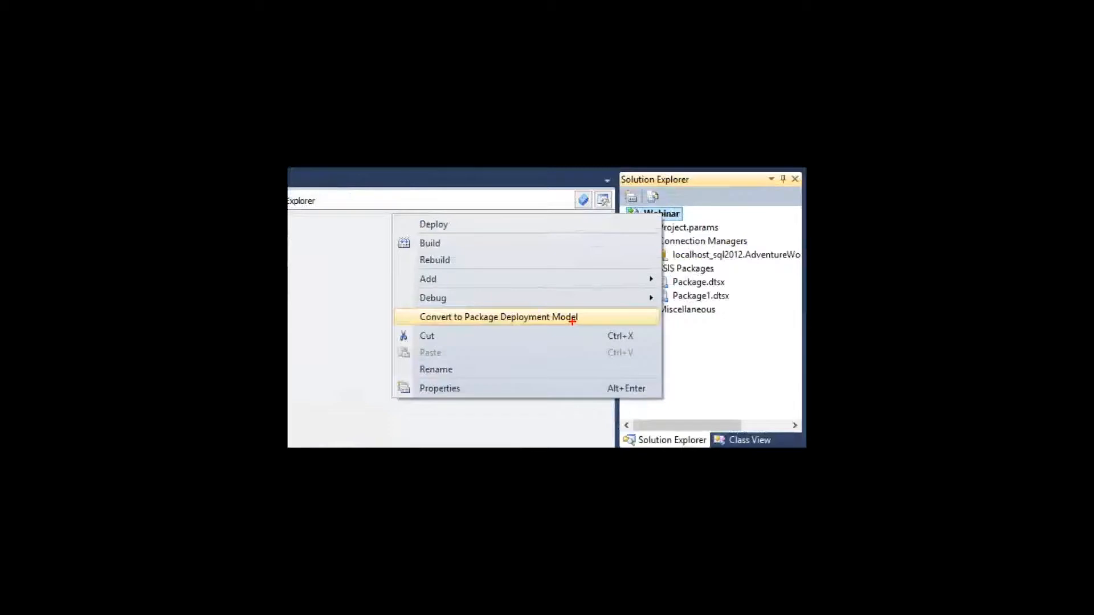
{"action": "right_click", "coordinate": [661, 213]}
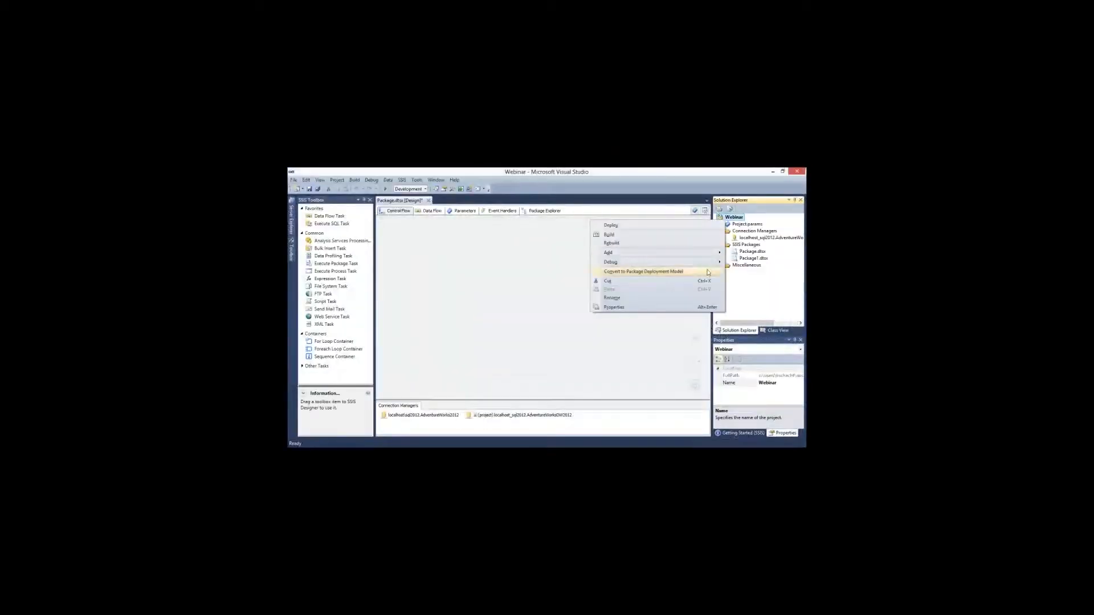
{"action": "left_click", "coordinate": [708, 270]}
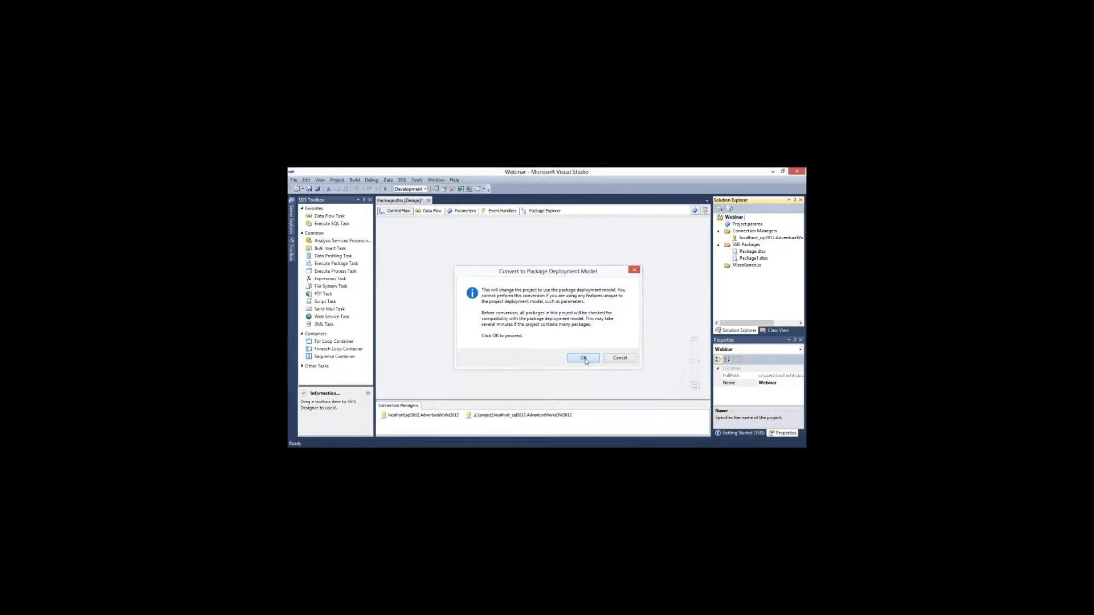
{"action": "left_click", "coordinate": [583, 358]}
{"action": "left_click", "coordinate": [485, 388]}
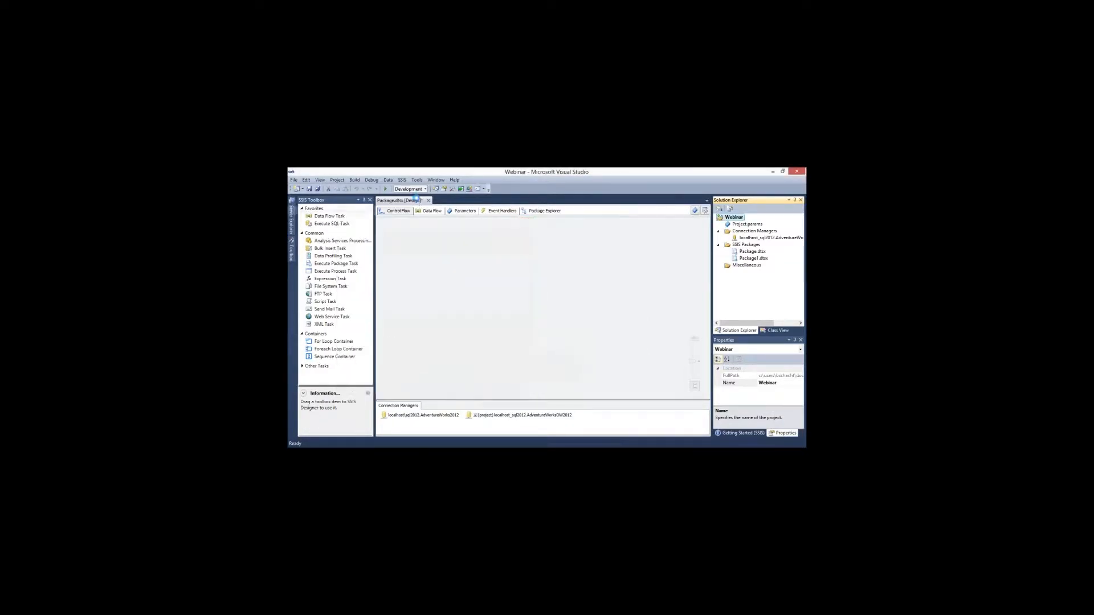
Save and close Package.dtsx and delete the project-level AdventureWorksDW2012 connection manager from the project
{"action": "key", "text": "ctrl+s"}
{"action": "middle_click", "coordinate": [418, 201]}
{"action": "left_click", "coordinate": [750, 239]}
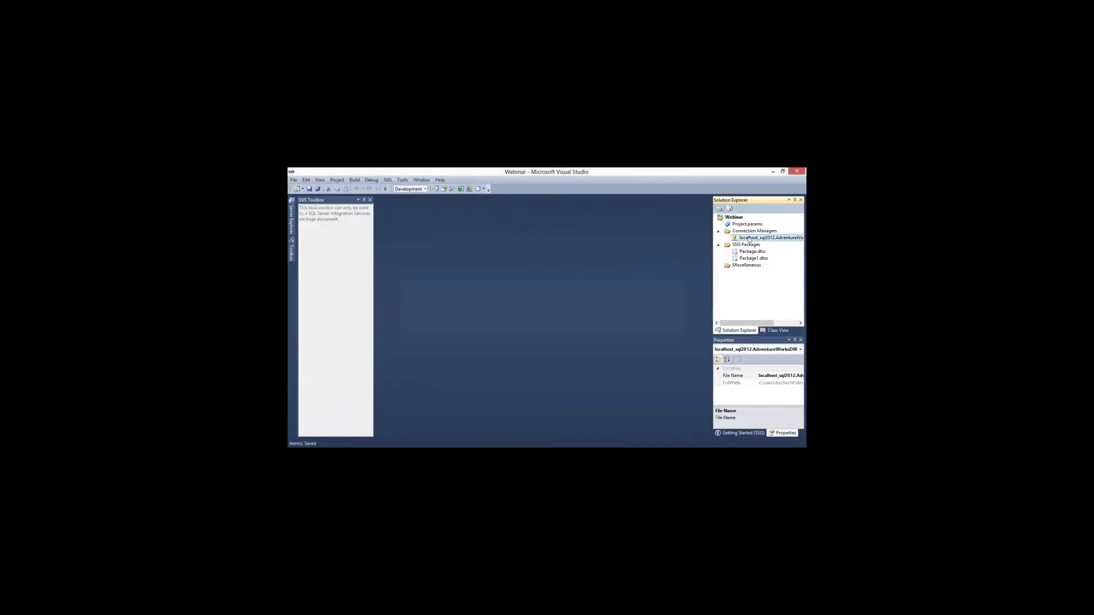
{"action": "key", "text": "Delete"}
{"action": "key", "text": "Return"}
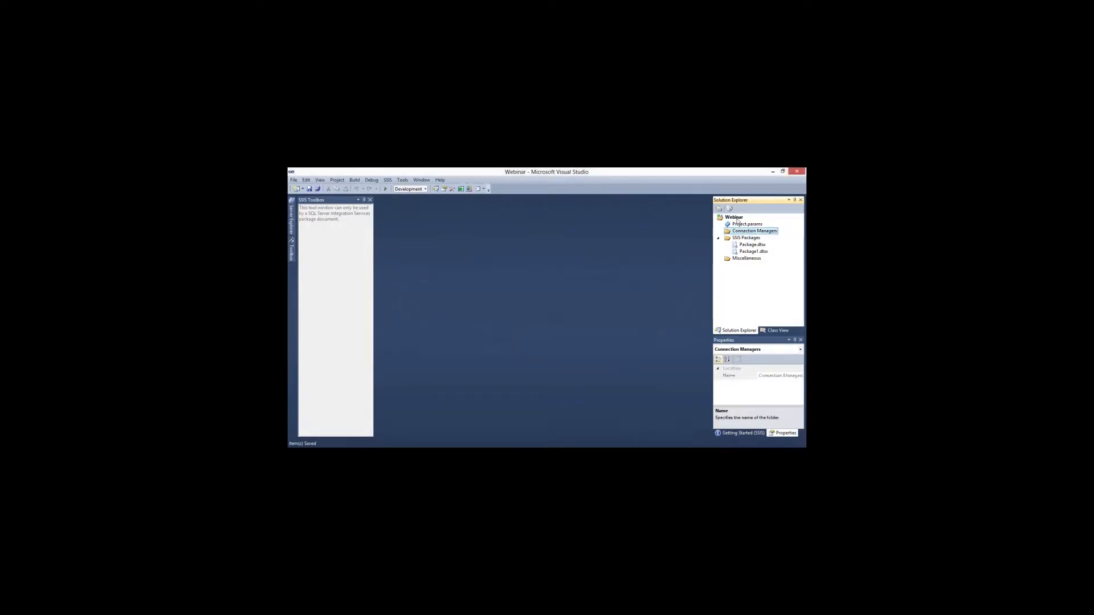
Retry the package deployment model conversion and examine the compatibility result for the Webinar project
{"action": "right_click", "coordinate": [737, 220]}
{"action": "left_click", "coordinate": [654, 273]}
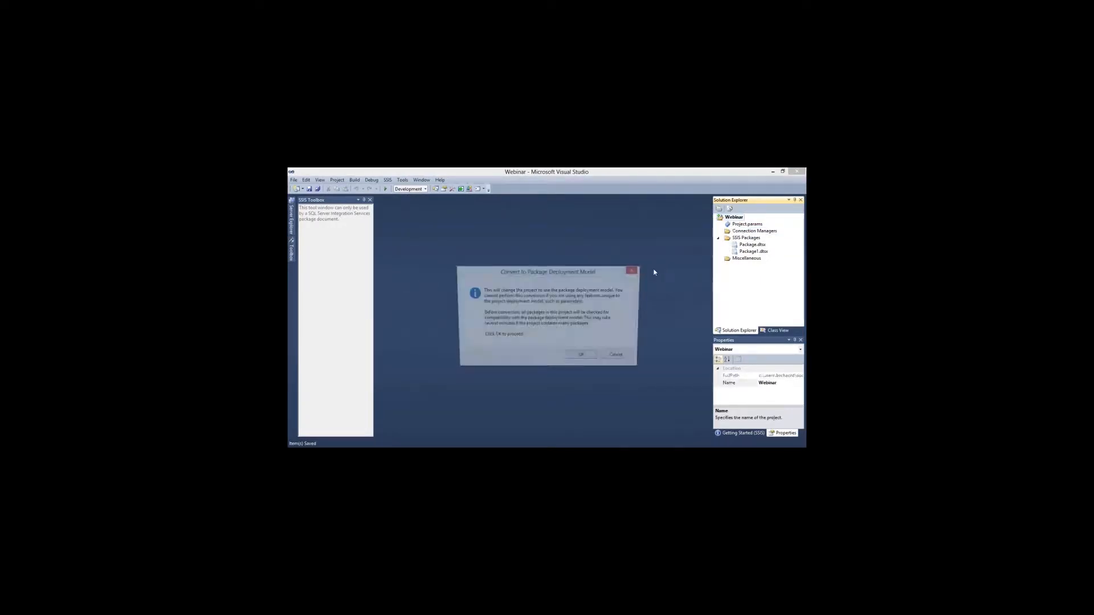
{"action": "left_click", "coordinate": [583, 356]}
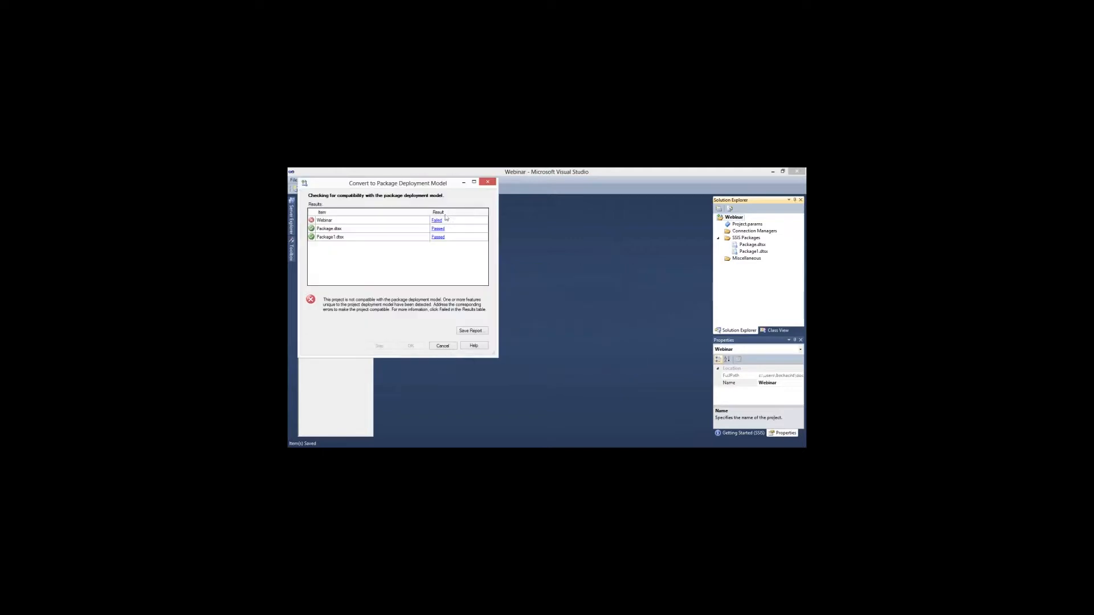
{"action": "left_click", "coordinate": [438, 221]}
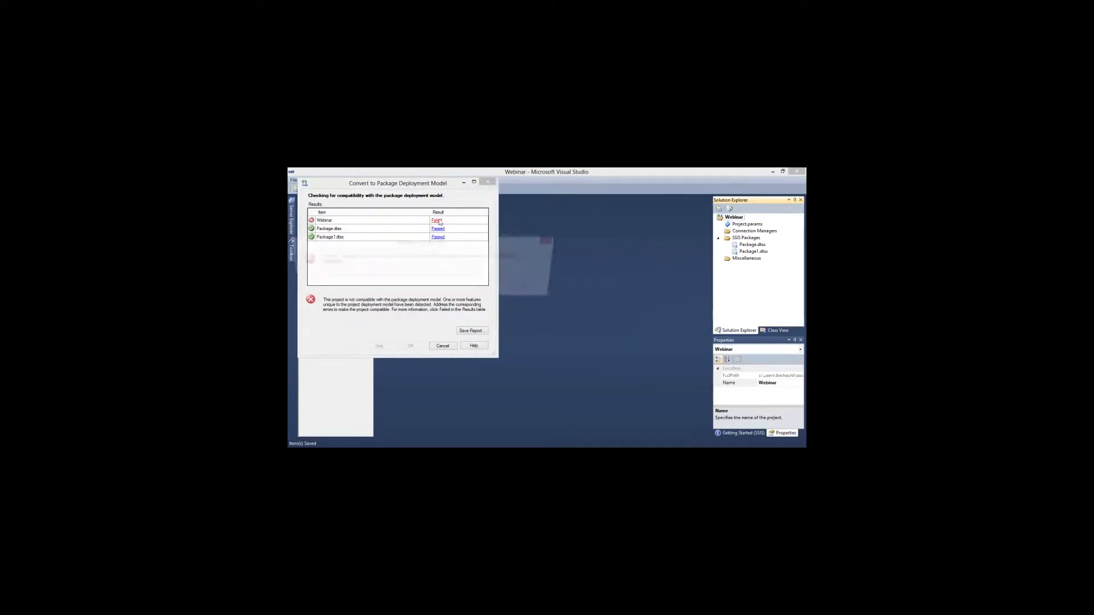
{"action": "left_click", "coordinate": [533, 288]}
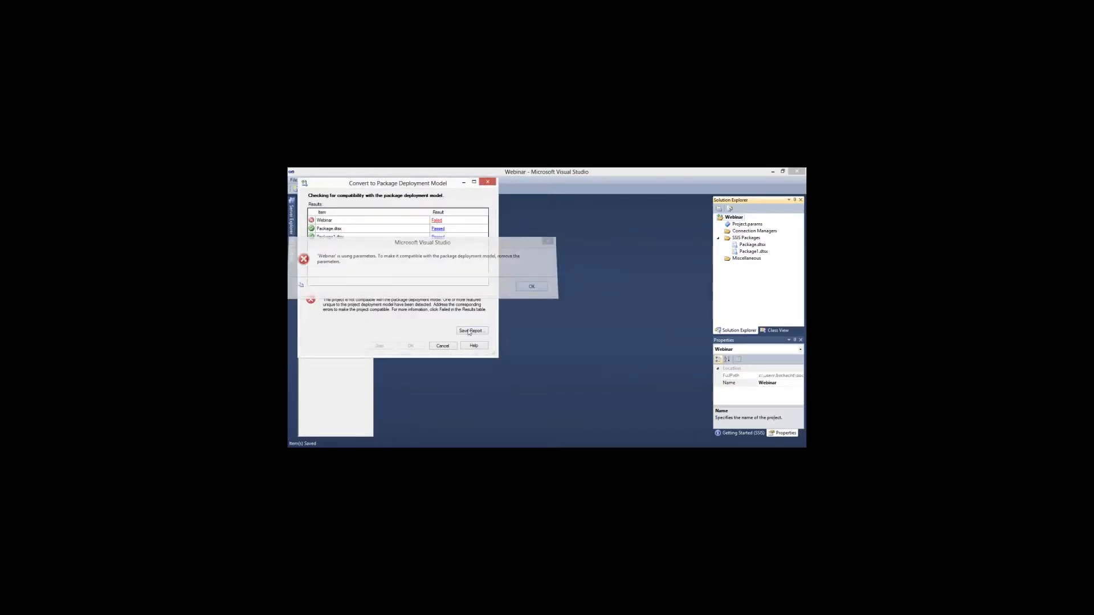
Delete the ServerName parameter from Project.params and close the parameter designer, saving the changes
{"action": "double_click", "coordinate": [735, 224]}
{"action": "left_click", "coordinate": [442, 229]}
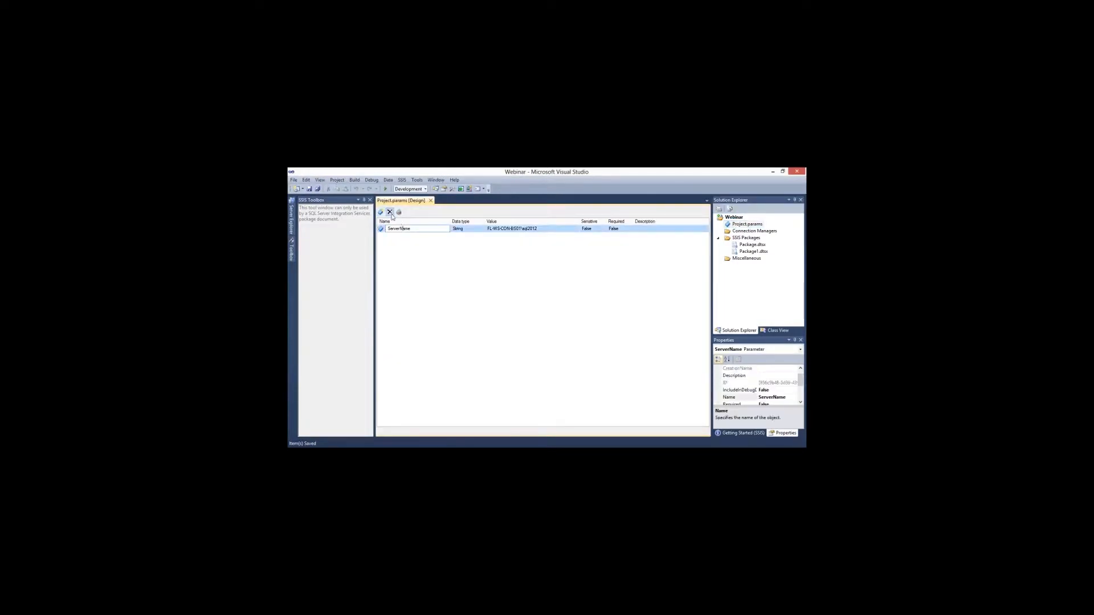
{"action": "left_click", "coordinate": [390, 212]}
{"action": "left_click", "coordinate": [607, 328]}
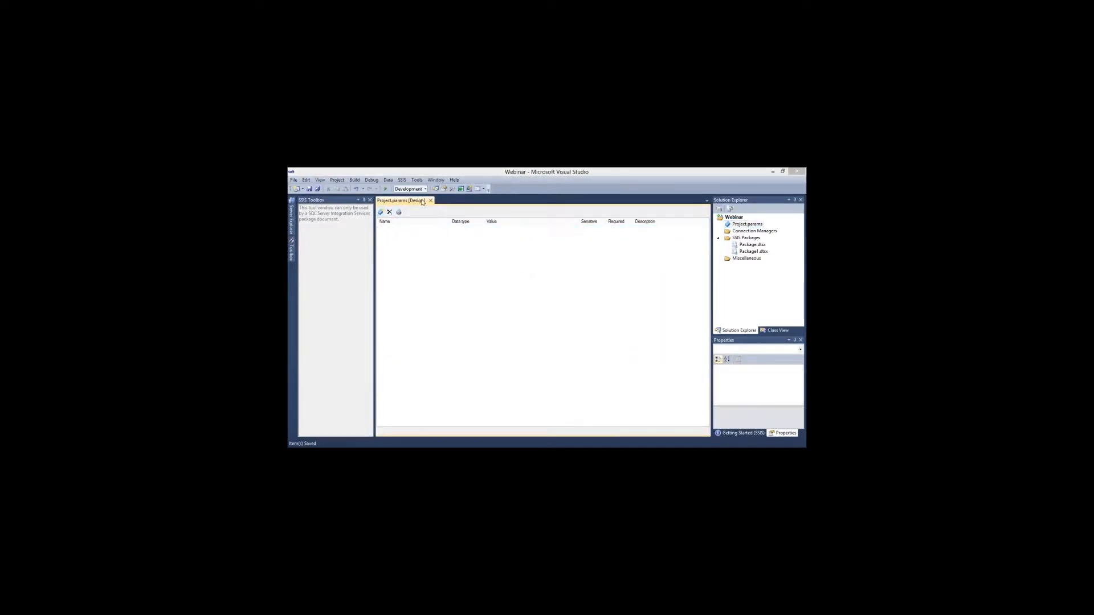
{"action": "left_click", "coordinate": [587, 332]}
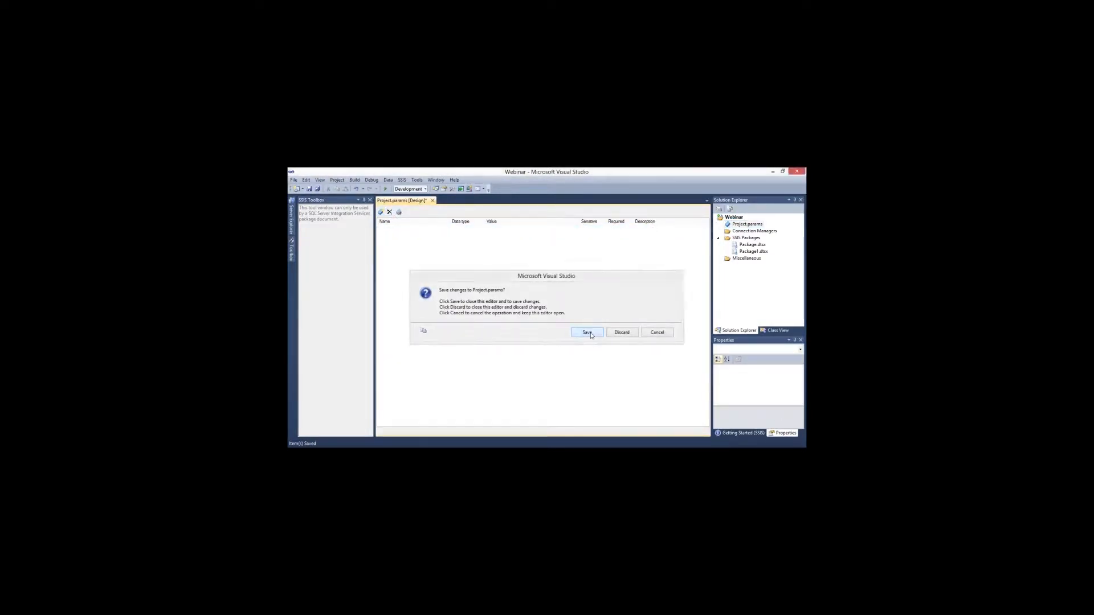
Convert the Webinar project to the package deployment model and select Package.dtsx in the project
{"action": "right_click", "coordinate": [724, 217]}
{"action": "left_click", "coordinate": [629, 268]}
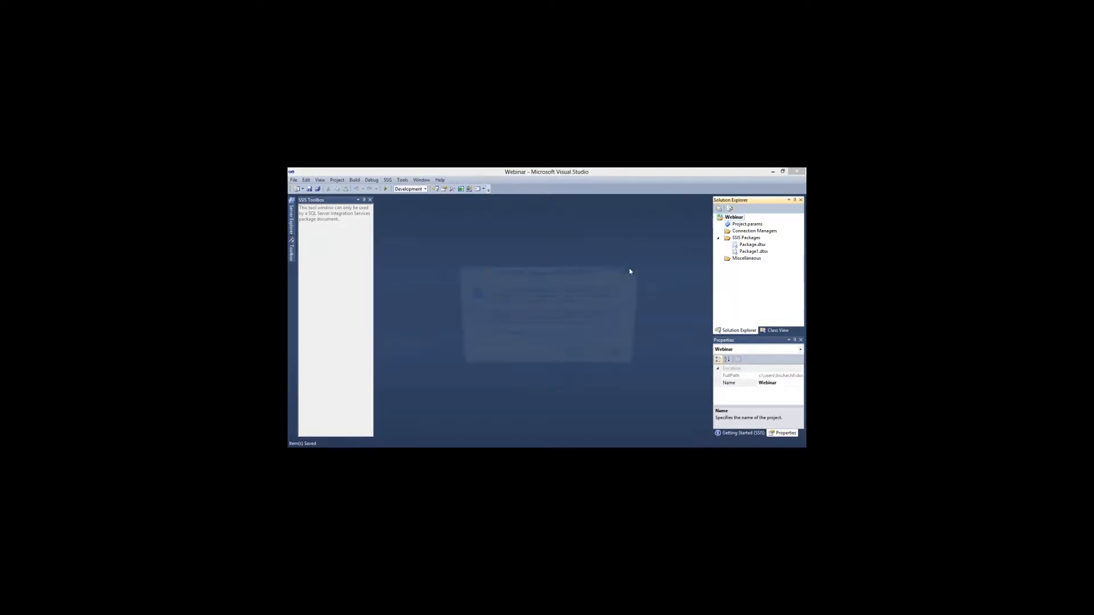
{"action": "key", "text": "Return"}
{"action": "key", "text": "Return"}
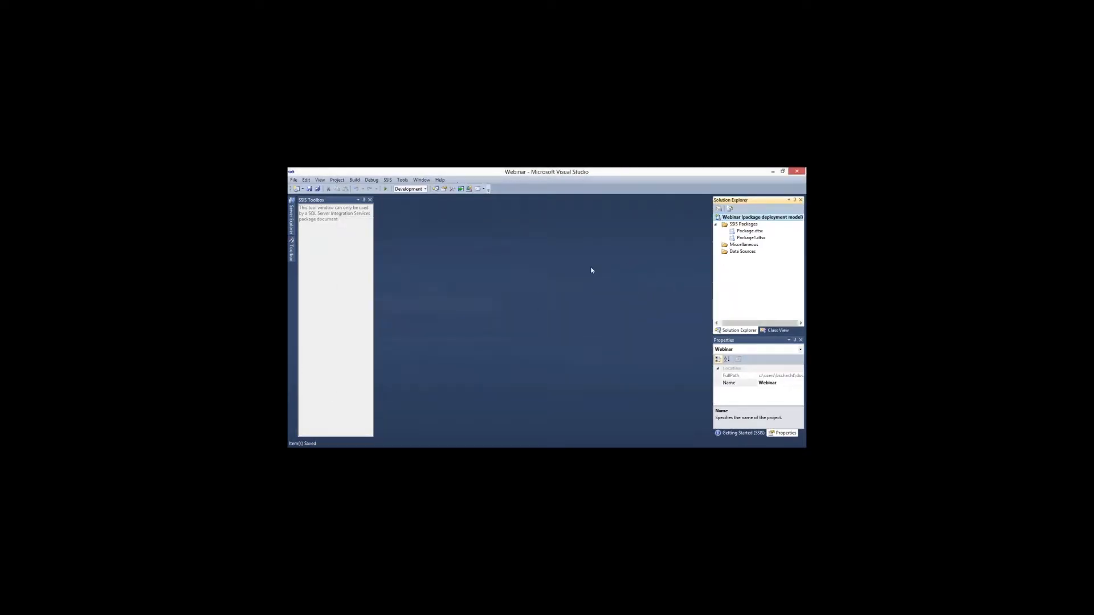
{"action": "left_click", "coordinate": [741, 254]}
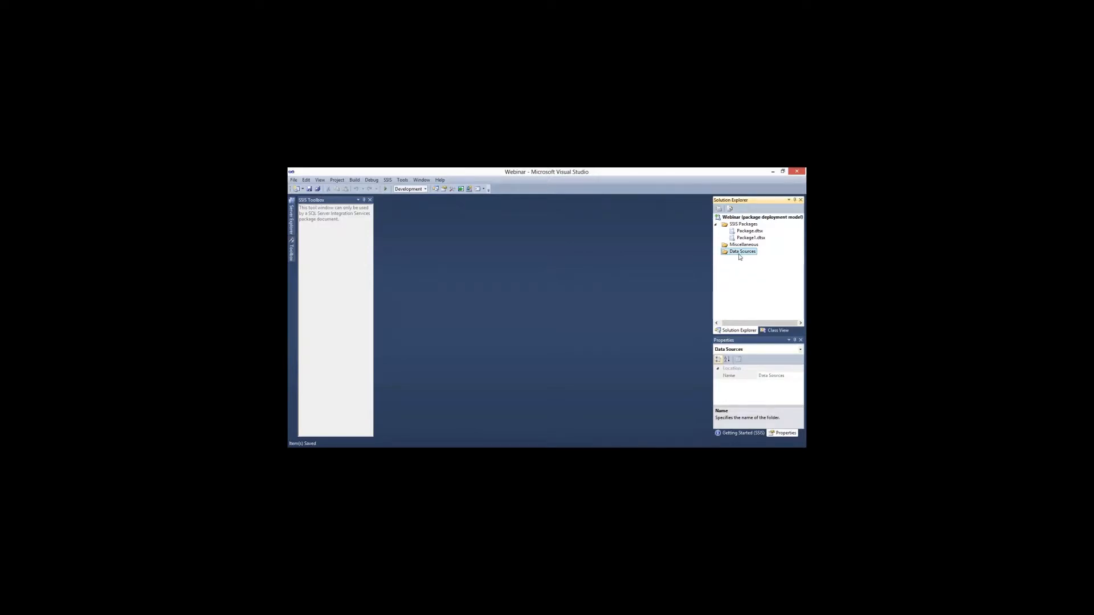
{"action": "left_click", "coordinate": [746, 233]}
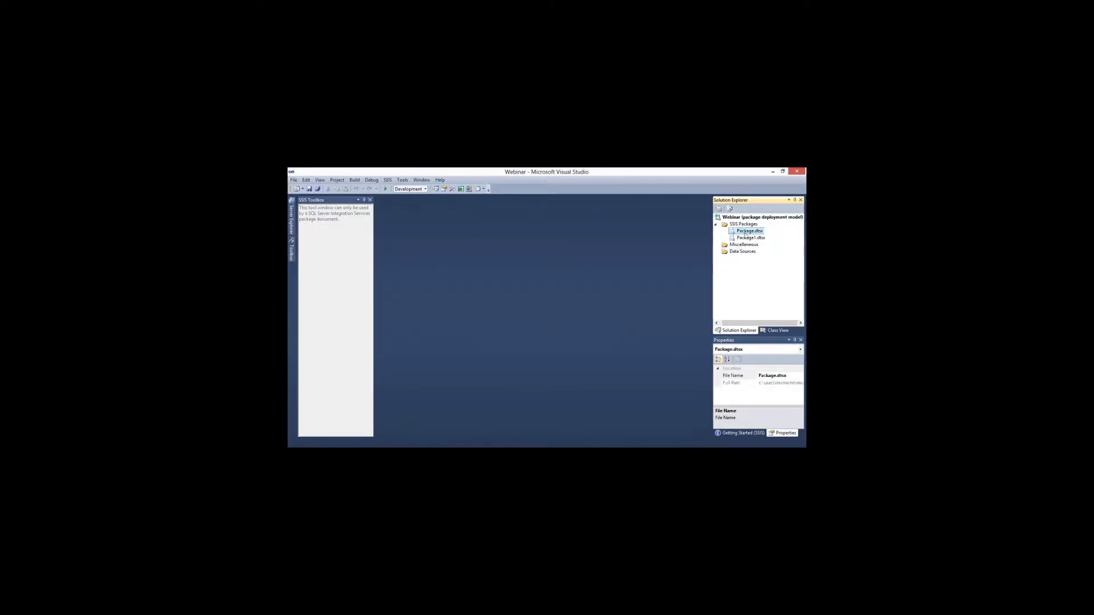
Open Package.dtsx, look at the Package Configurations option for its control flow, and close the package
{"action": "double_click", "coordinate": [746, 233]}
{"action": "right_click", "coordinate": [517, 271]}
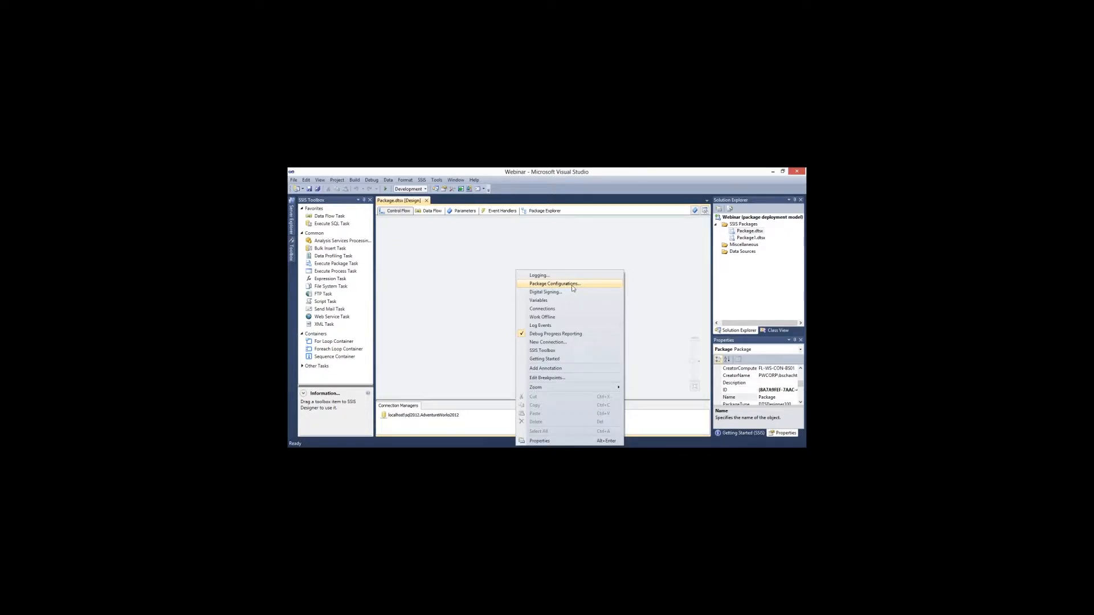
{"action": "left_click", "coordinate": [477, 249]}
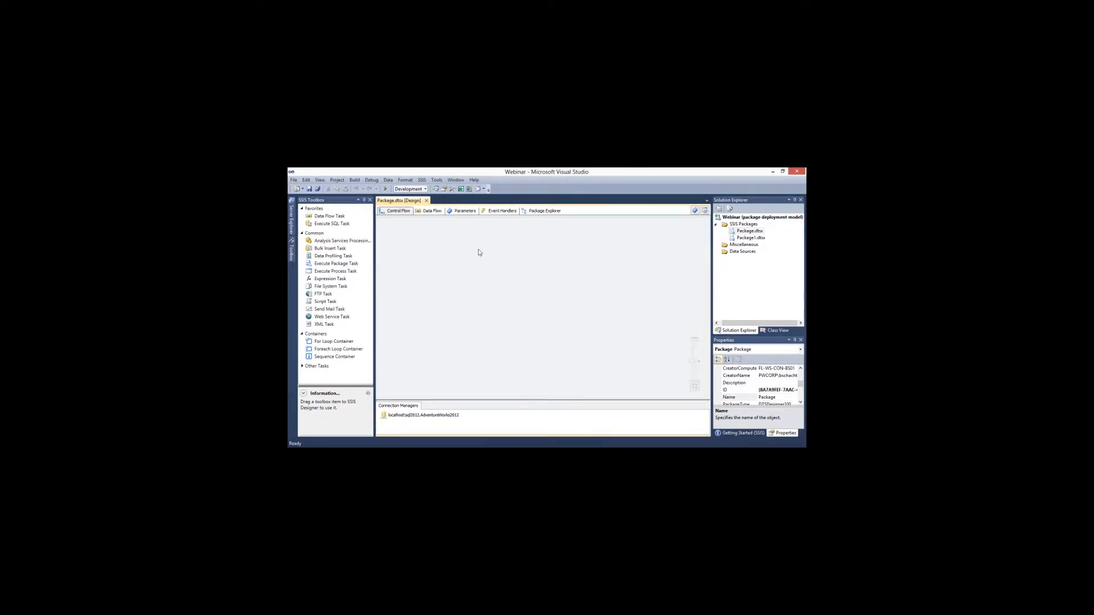
{"action": "left_click", "coordinate": [426, 201]}
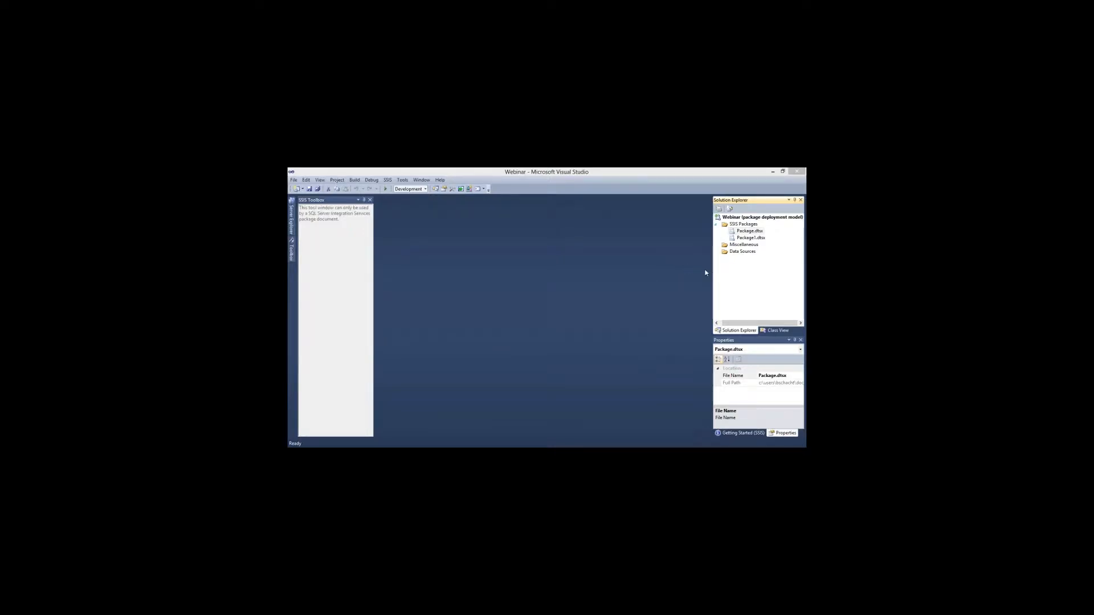
Widen the Solution Explorer and start converting the Webinar project to the project deployment model, including Package.dtsx and Package1.dtsx
{"action": "left_click", "coordinate": [706, 264]}
{"action": "left_click_drag", "start_coordinate": [706, 265], "coordinate": [698, 264]}
{"action": "right_click", "coordinate": [737, 220]}
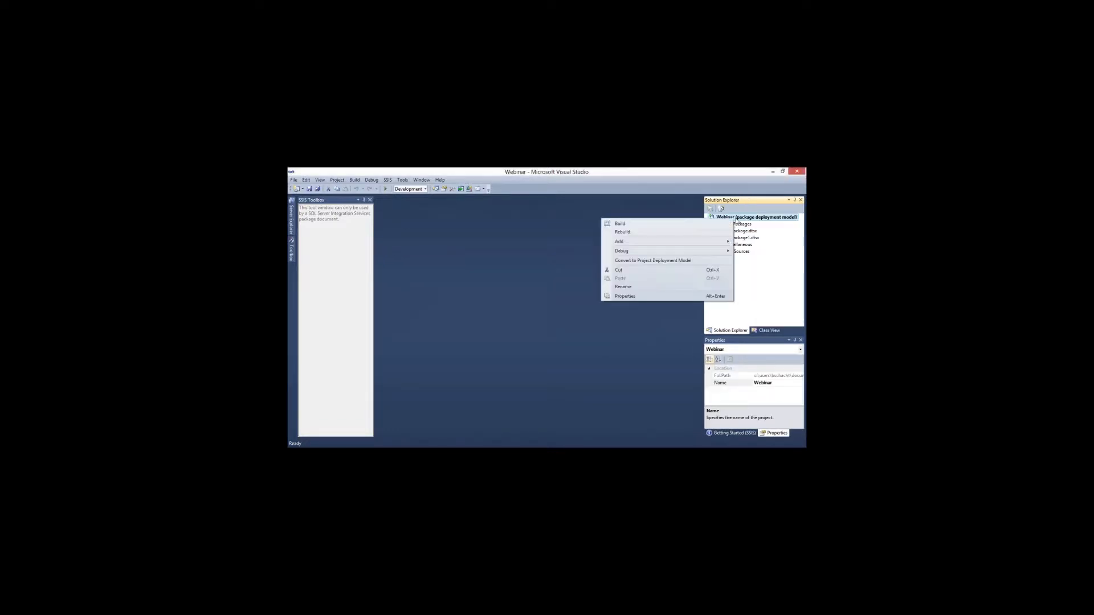
{"action": "left_click", "coordinate": [680, 263]}
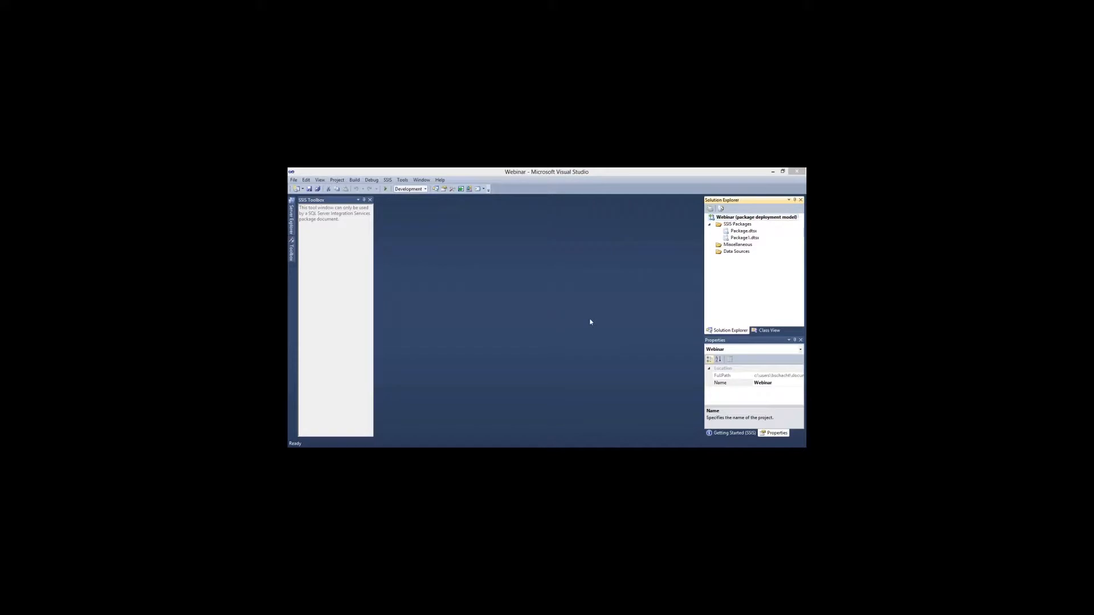
{"action": "left_click", "coordinate": [602, 426]}
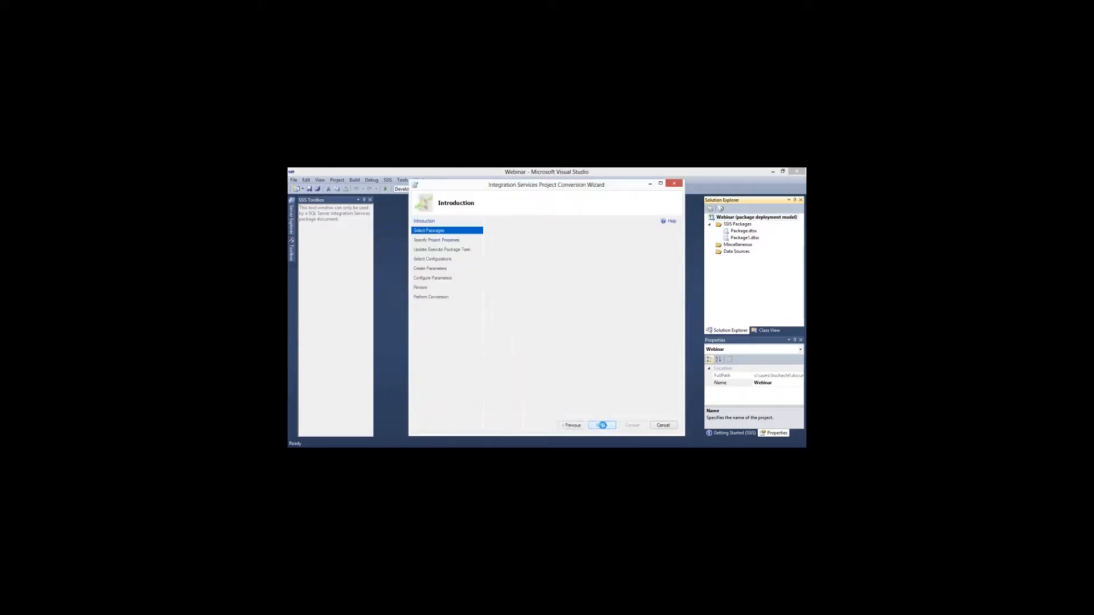
{"action": "left_click", "coordinate": [603, 426]}
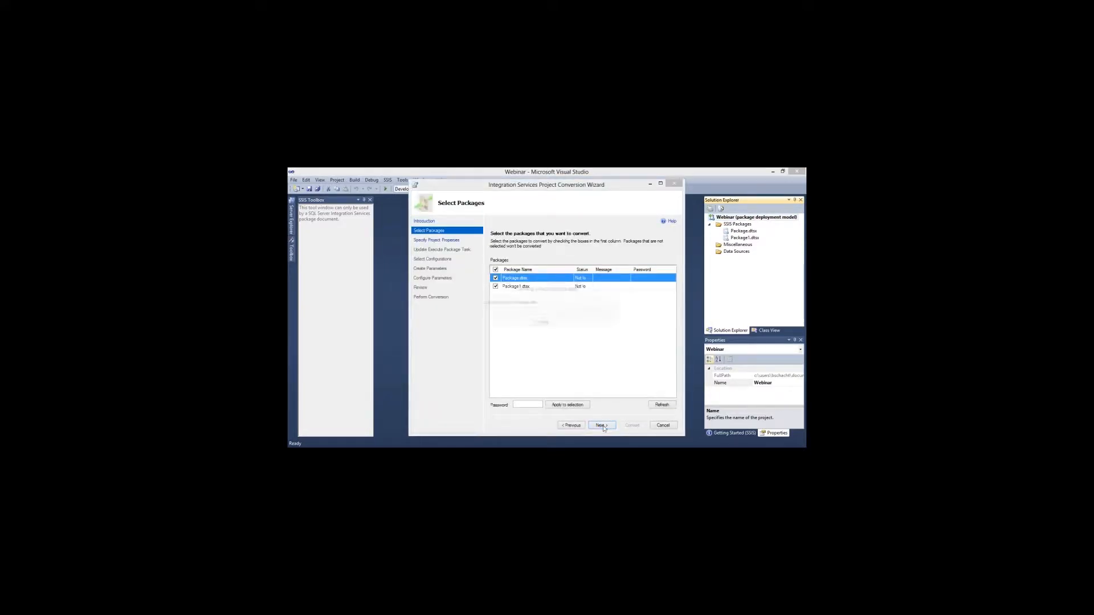
{"action": "left_click", "coordinate": [607, 428]}
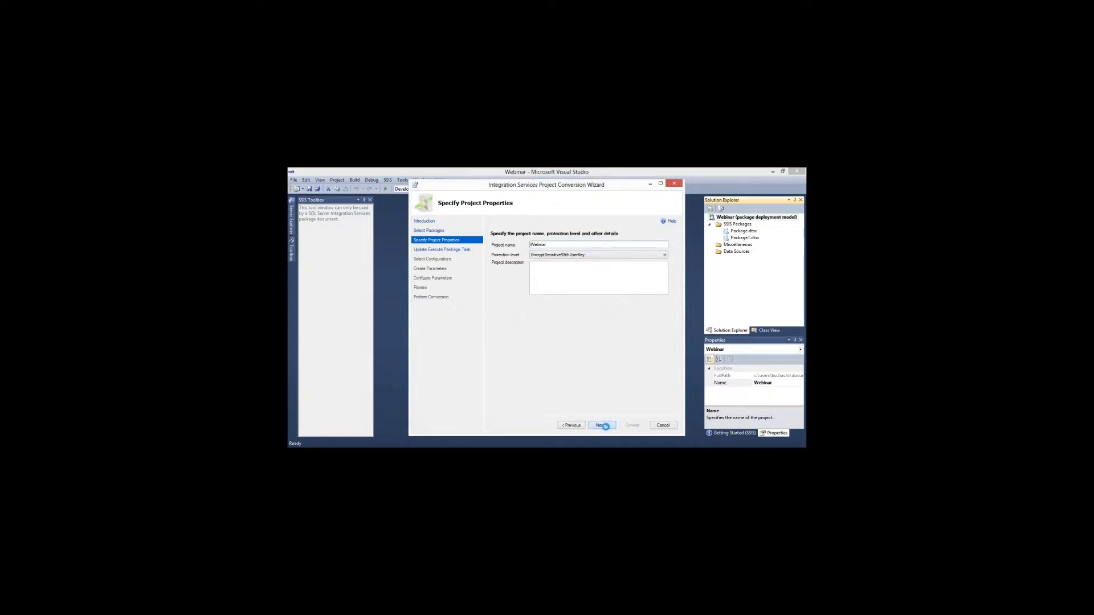
Keep the remaining conversion wizard settings at their defaults, run the project deployment model conversion, and close the wizard
{"action": "left_click", "coordinate": [606, 428]}
{"action": "left_click", "coordinate": [606, 429]}
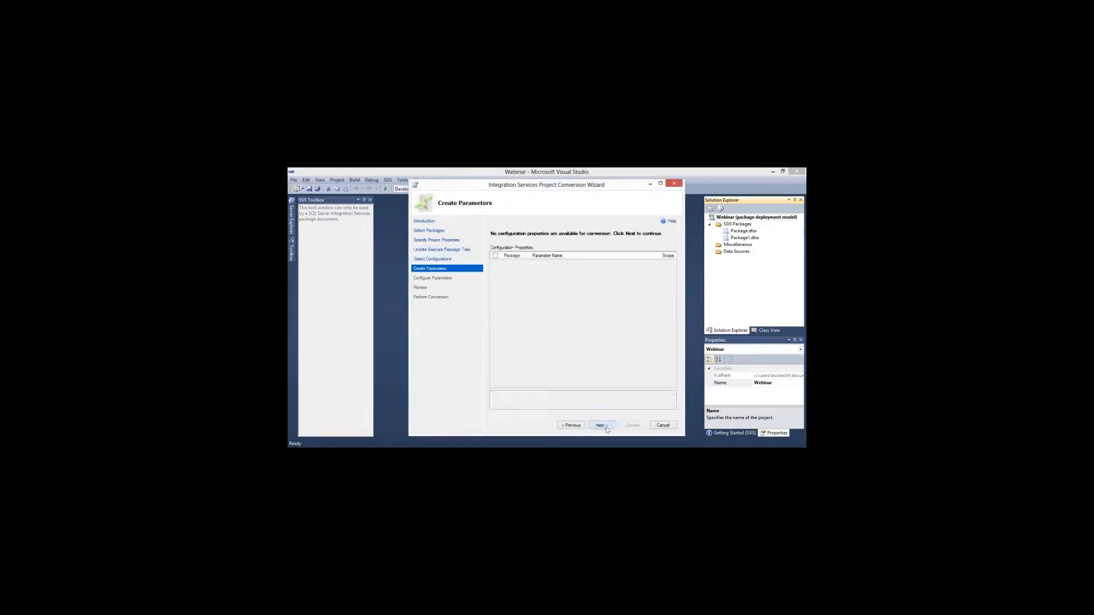
{"action": "left_click", "coordinate": [606, 426]}
{"action": "left_click", "coordinate": [606, 427]}
{"action": "left_click", "coordinate": [633, 425]}
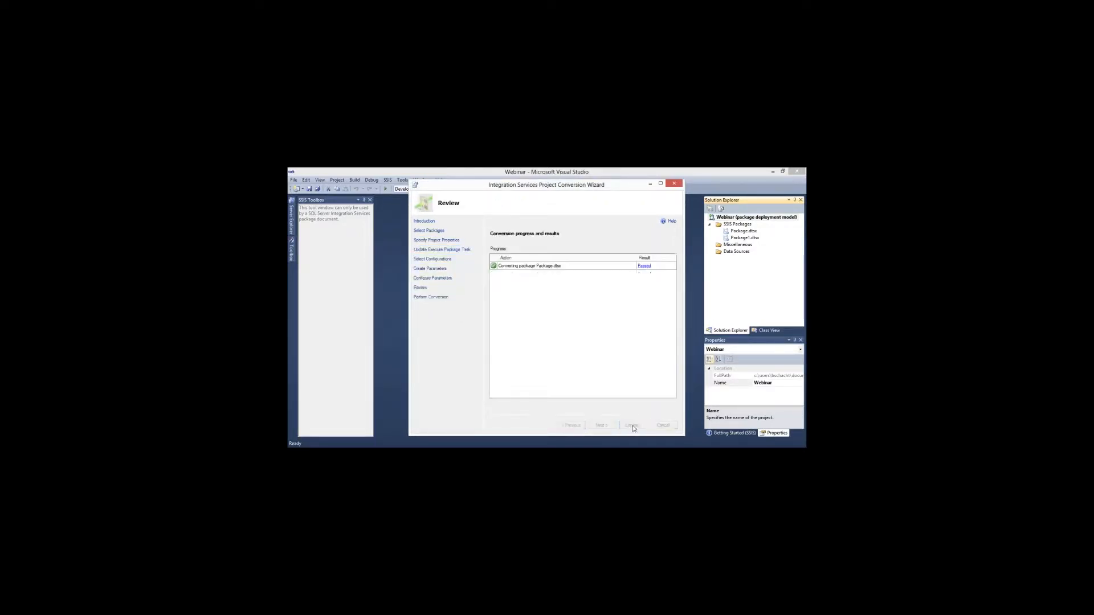
{"action": "left_click", "coordinate": [641, 323]}
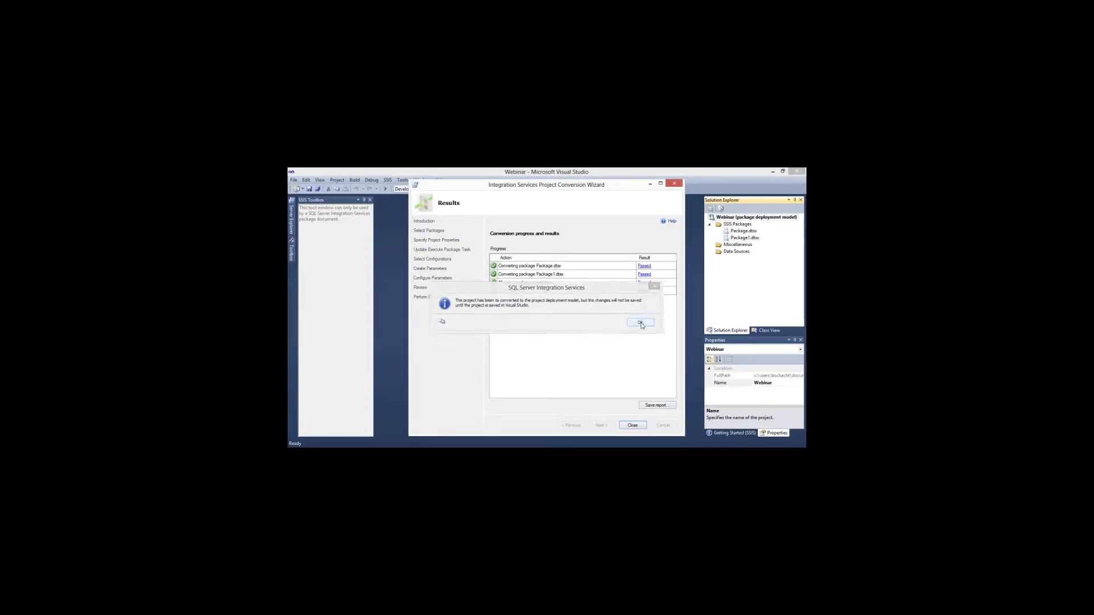
{"action": "left_click", "coordinate": [632, 426]}
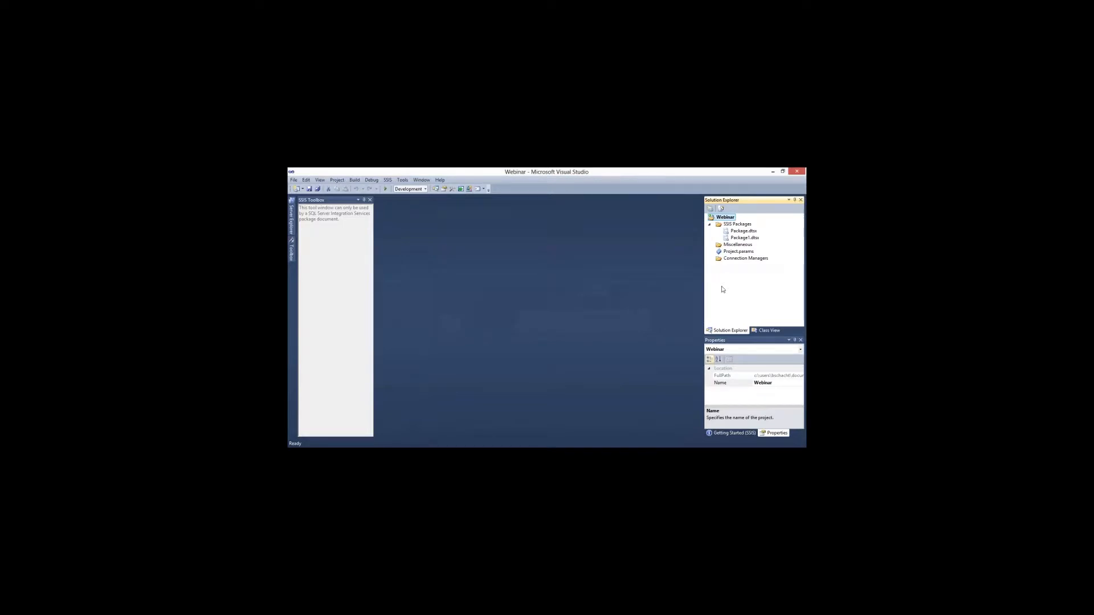
Open Package.dtsx in the package designer
{"action": "double_click", "coordinate": [745, 231]}
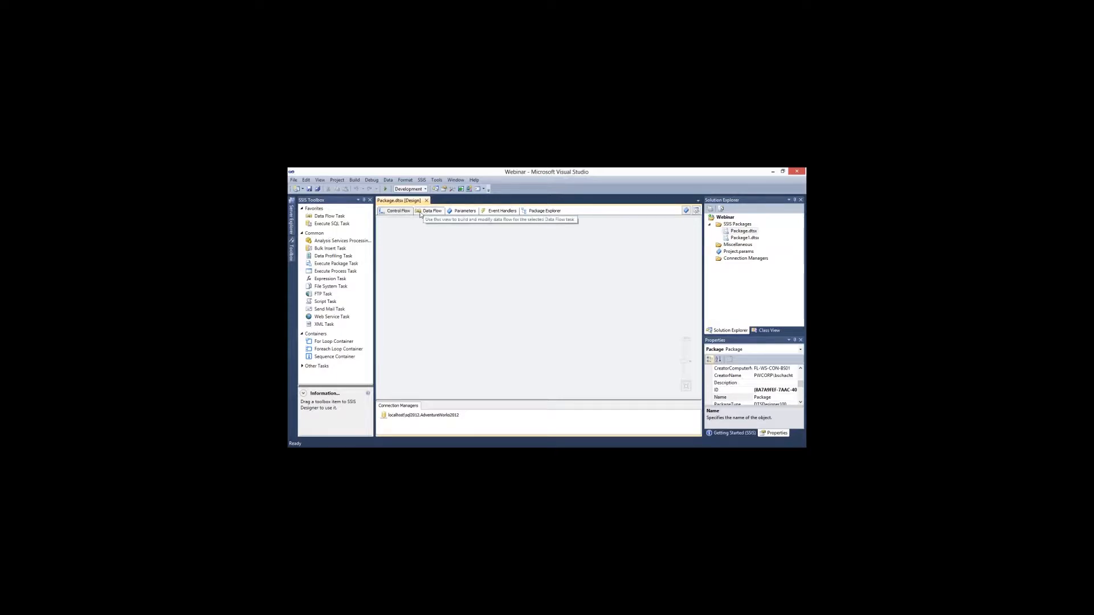
Add a Data Flow Task to the control flow, inspect the components its data flow offers, and delete the task
{"action": "left_click", "coordinate": [341, 225]}
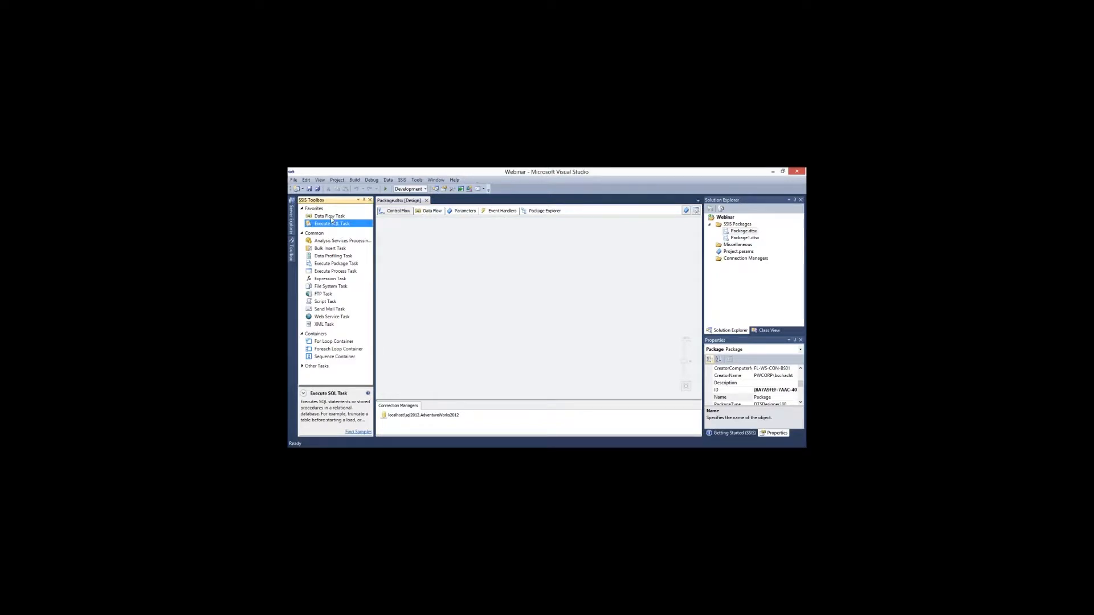
{"action": "left_click", "coordinate": [331, 216]}
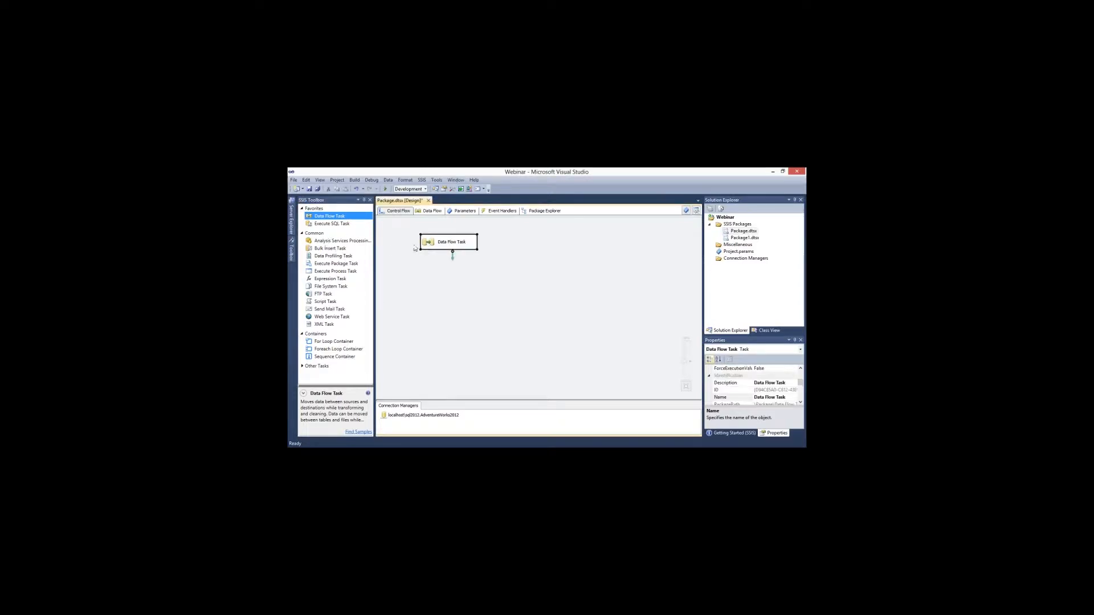
{"action": "double_click", "coordinate": [428, 244]}
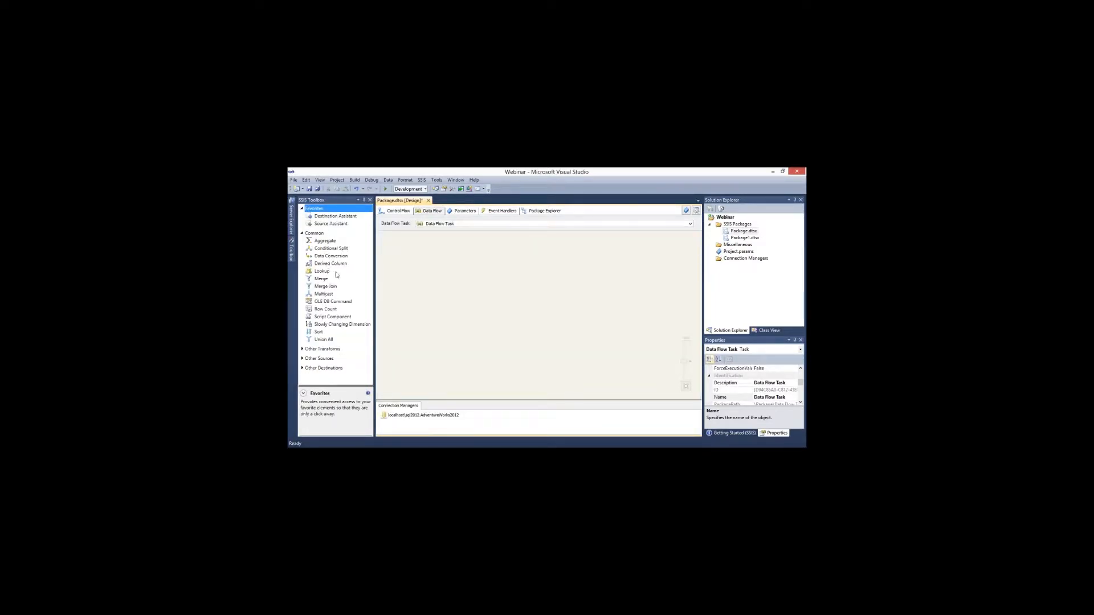
{"action": "left_click", "coordinate": [396, 210]}
{"action": "left_click", "coordinate": [425, 246]}
{"action": "key", "text": "Delete"}
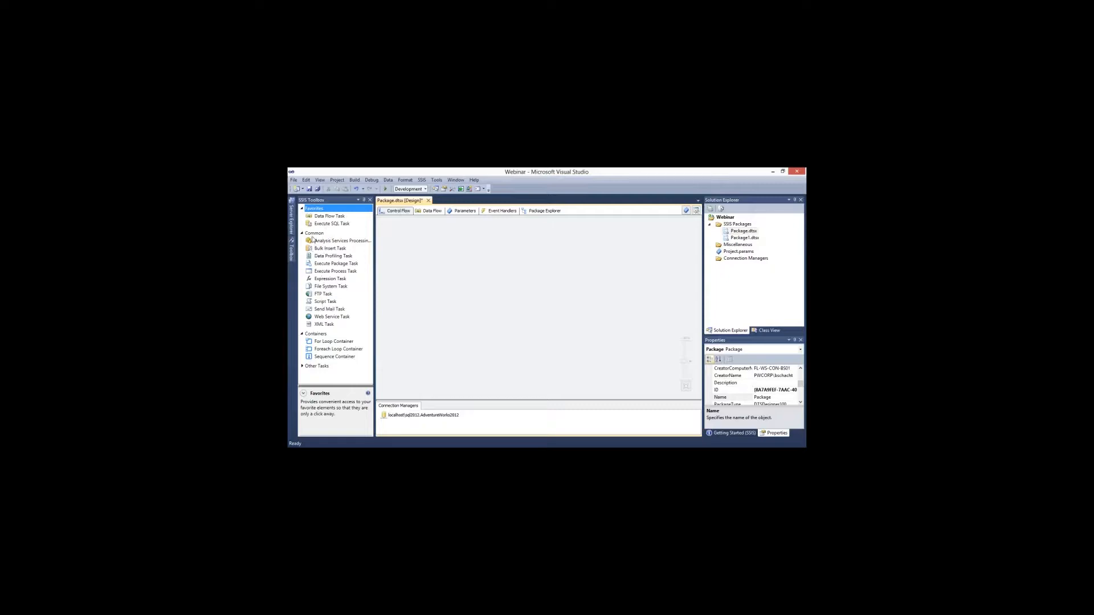
Examine the Containers and Other Tasks groups of the SSIS Toolbox, leaving Other Tasks collapsed
{"action": "left_click", "coordinate": [320, 335]}
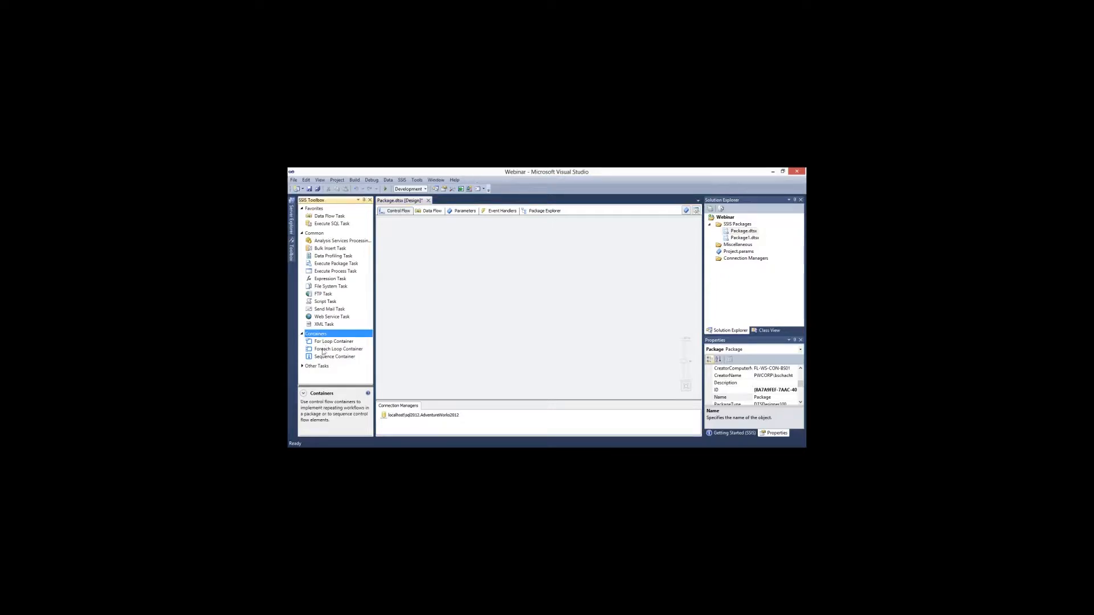
{"action": "left_click", "coordinate": [302, 365]}
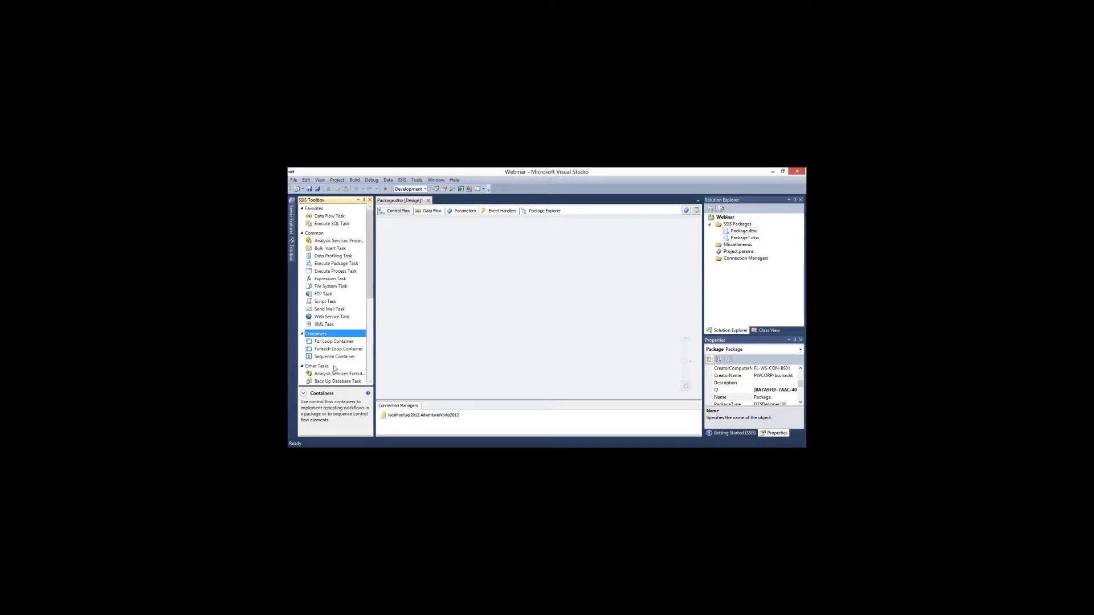
{"action": "scroll", "coordinate": [334, 369], "scroll_direction": "down", "scroll_amount": 6}
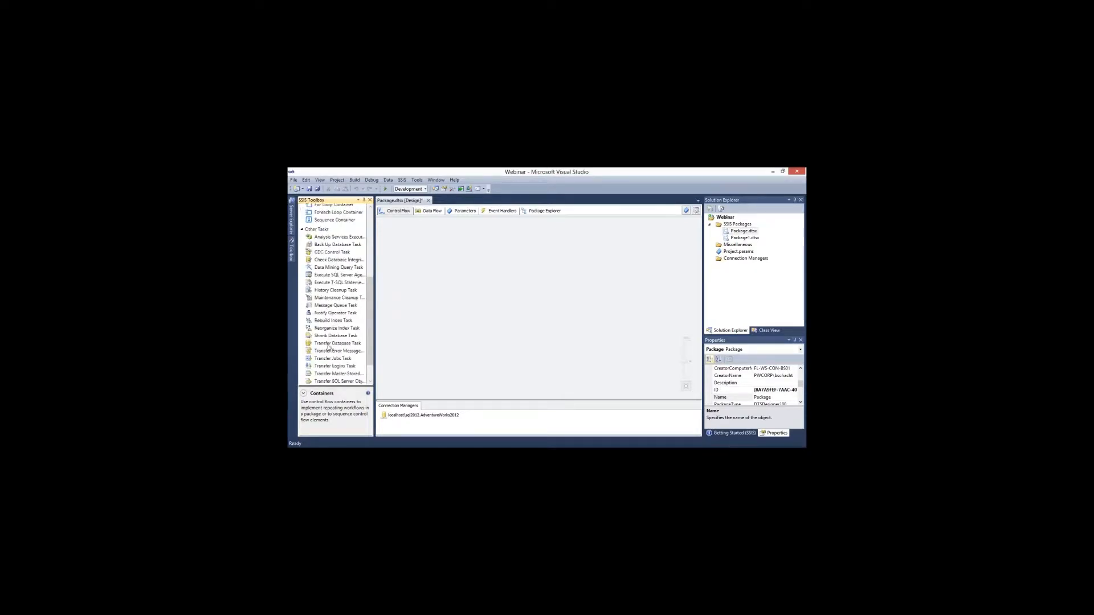
{"action": "left_click", "coordinate": [302, 231]}
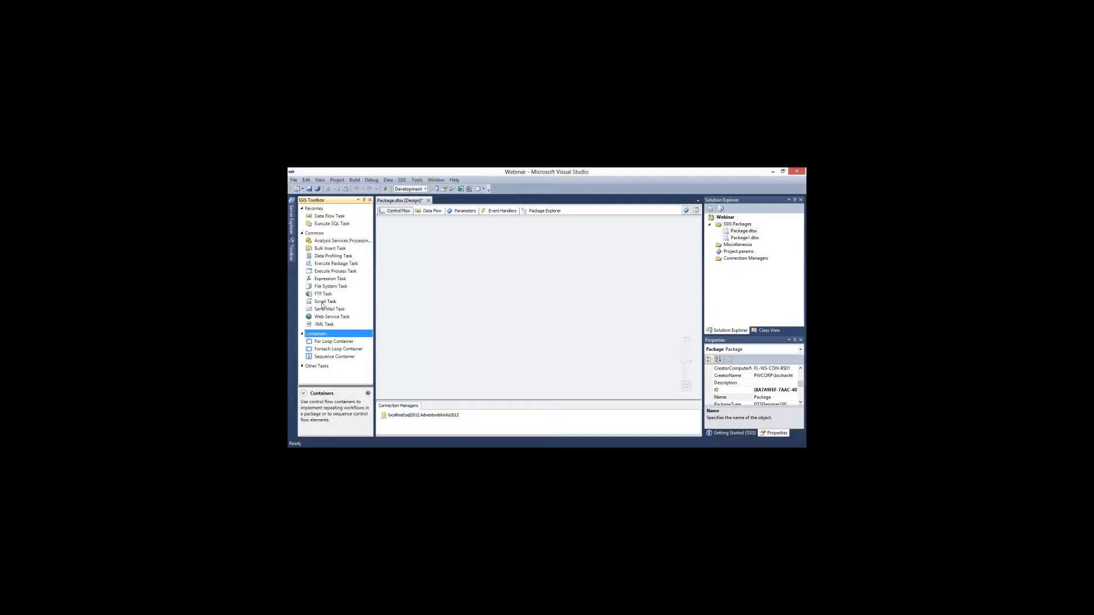
Add three Script Tasks to the control flow of Package.dtsx
{"action": "left_click_drag", "start_coordinate": [322, 305], "coordinate": [437, 269]}
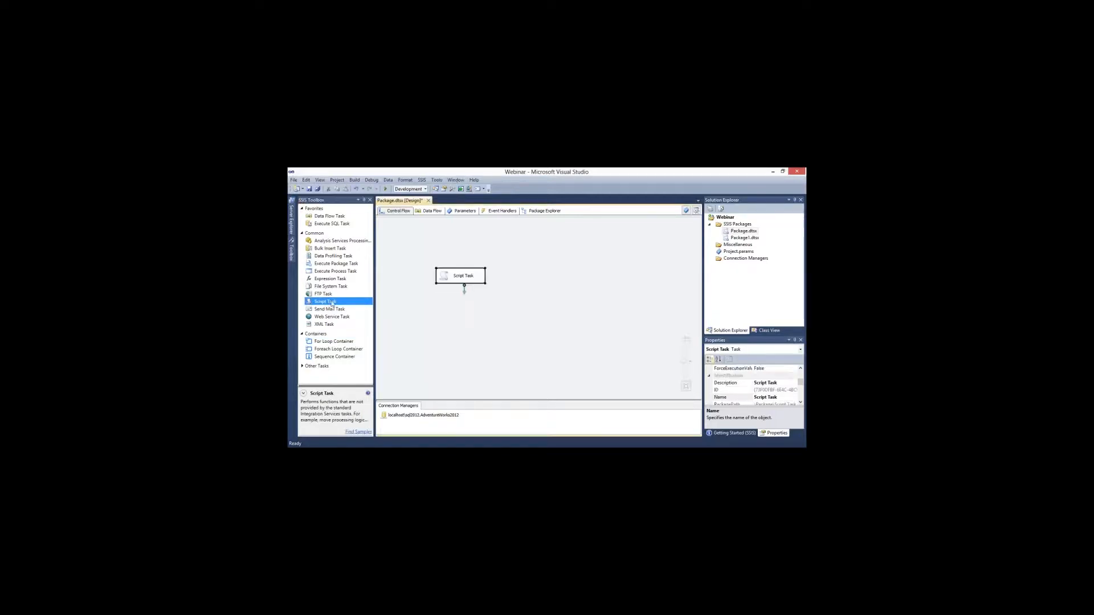
{"action": "left_click_drag", "start_coordinate": [331, 303], "coordinate": [513, 268]}
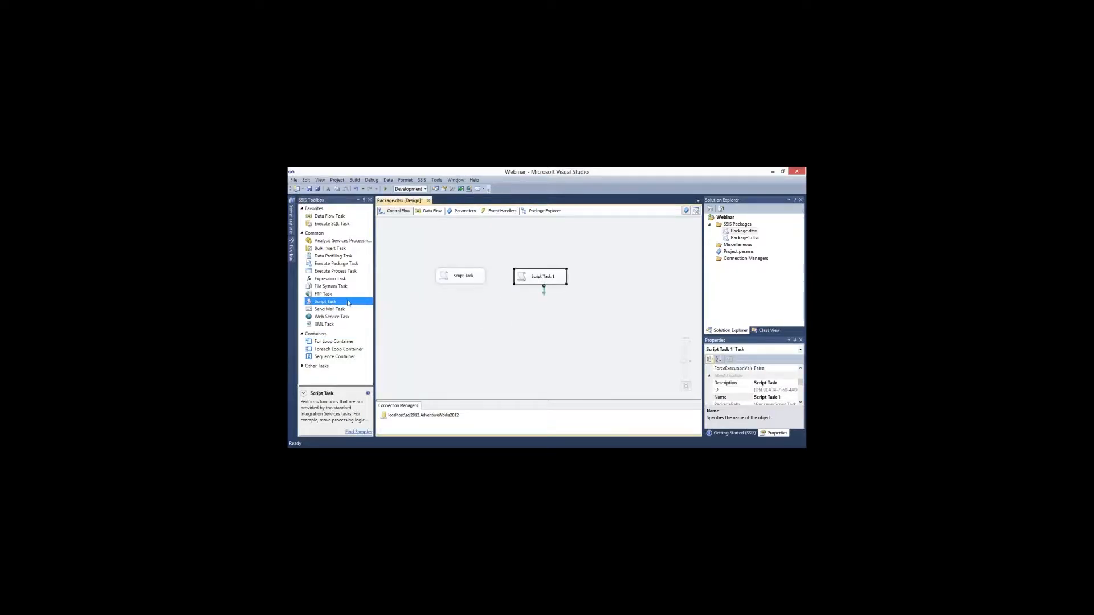
{"action": "left_click_drag", "start_coordinate": [348, 303], "coordinate": [487, 304]}
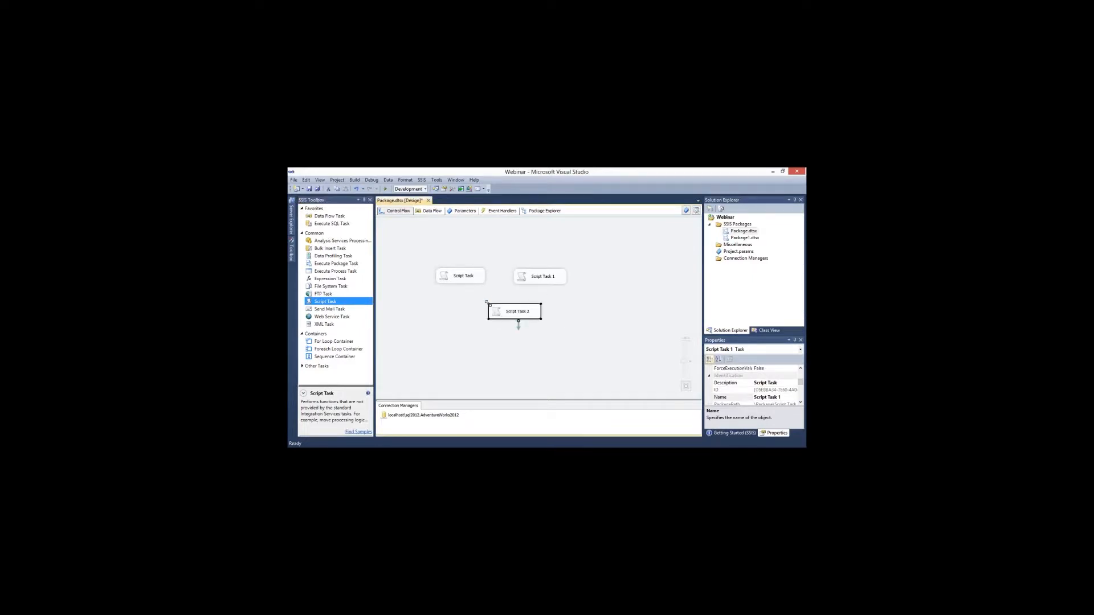
{"action": "left_click", "coordinate": [564, 323]}
Rename the three Script Tasks as 1, 2 and 3 and arrange them in order in a vertical column
{"action": "left_click", "coordinate": [478, 276]}
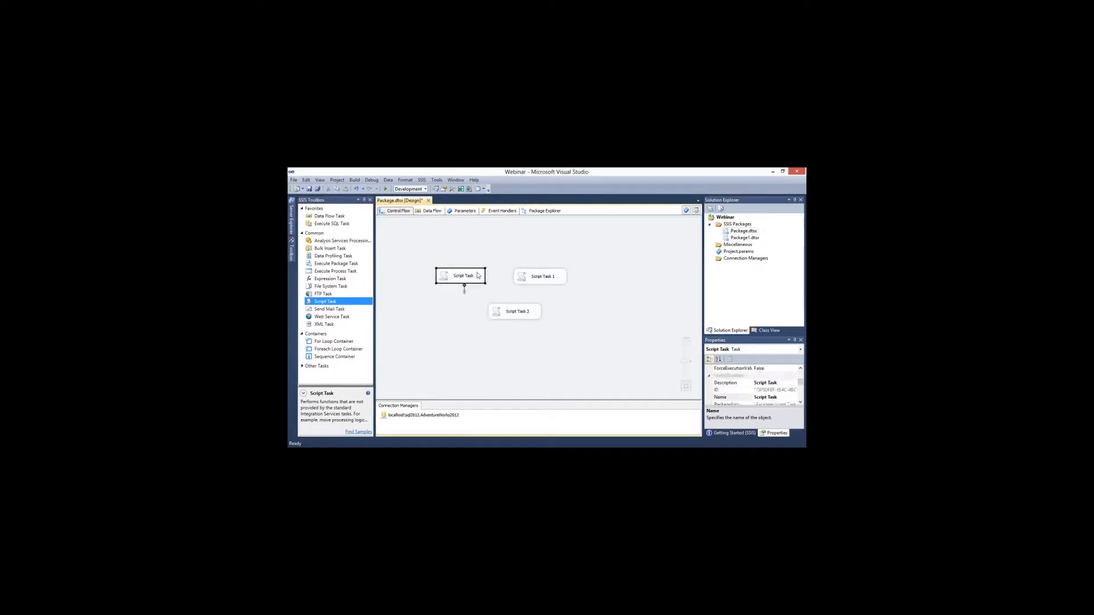
{"action": "left_click", "coordinate": [477, 276]}
{"action": "type", "text": "1"}
{"action": "left_click", "coordinate": [547, 275]}
{"action": "left_click", "coordinate": [548, 275]}
{"action": "type", "text": "2"}
{"action": "left_click", "coordinate": [523, 315]}
{"action": "left_click", "coordinate": [524, 314]}
{"action": "type", "text": "3"}
{"action": "left_click", "coordinate": [562, 327]}
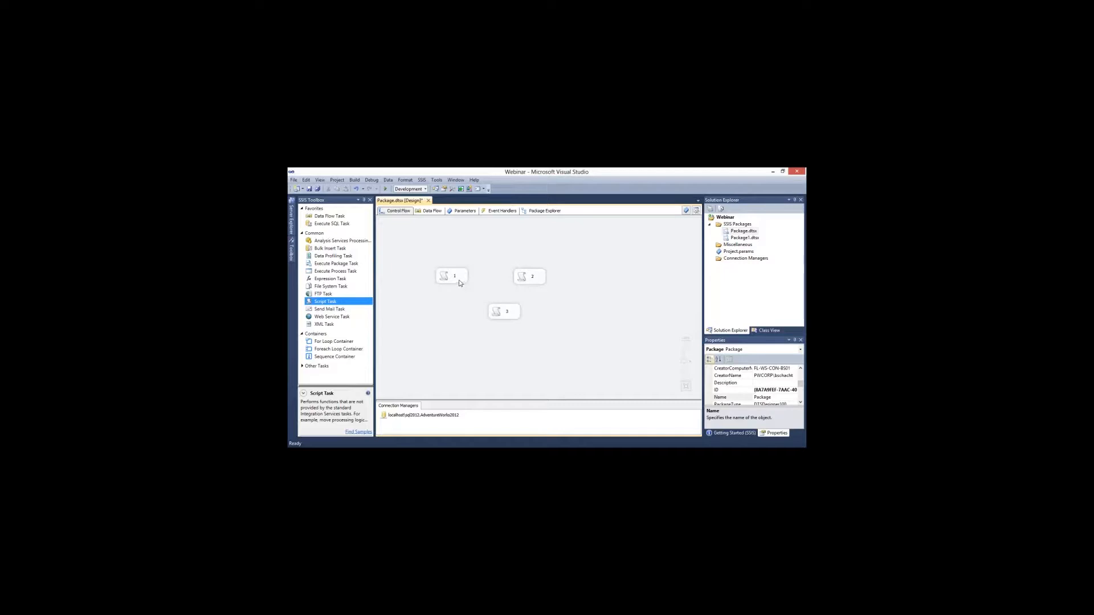
{"action": "left_click_drag", "start_coordinate": [460, 282], "coordinate": [498, 304]}
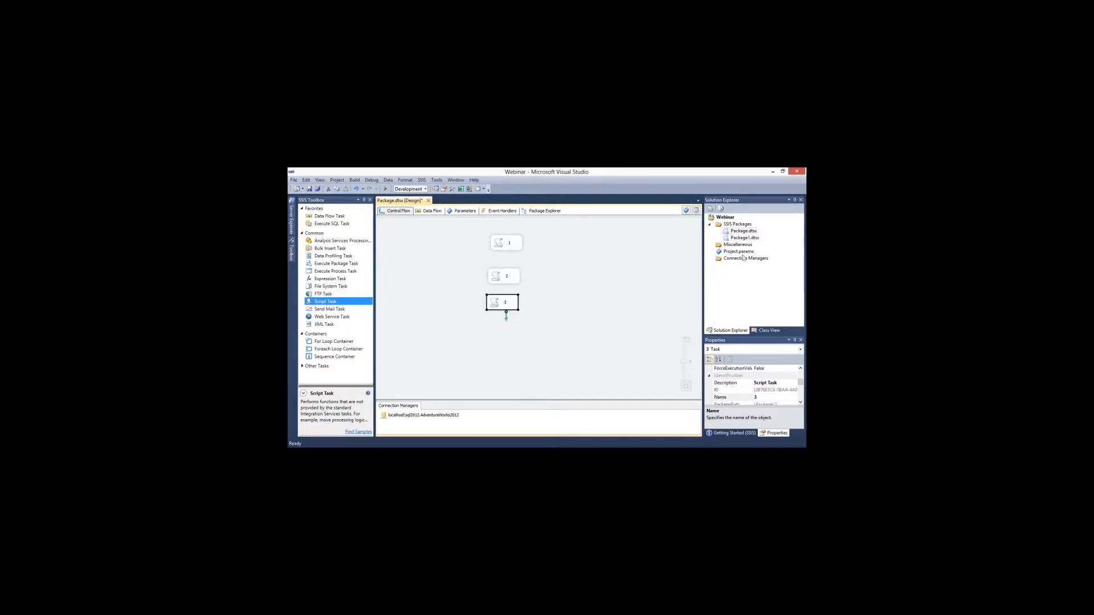
Execute Package.dtsx and stop debugging once its three Script Tasks have run
{"action": "right_click", "coordinate": [745, 230]}
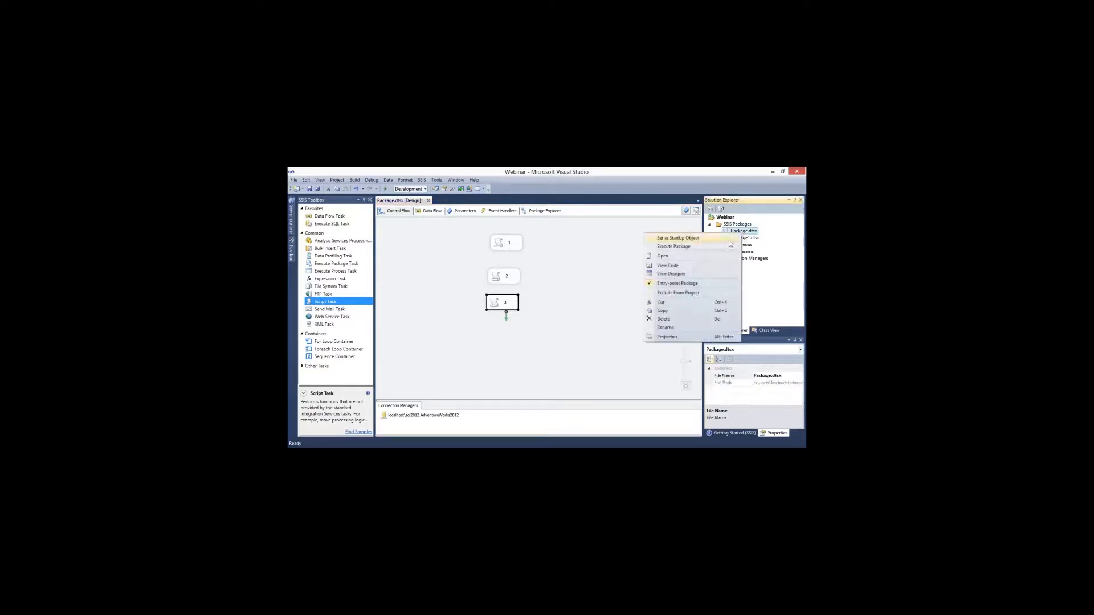
{"action": "left_click", "coordinate": [704, 251]}
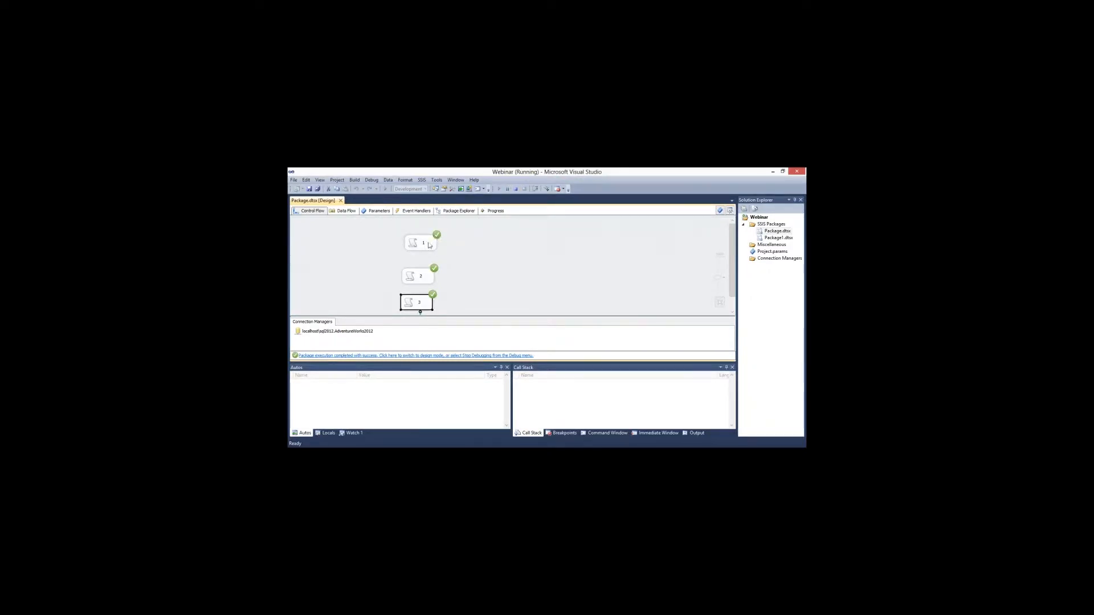
{"action": "left_click", "coordinate": [516, 190]}
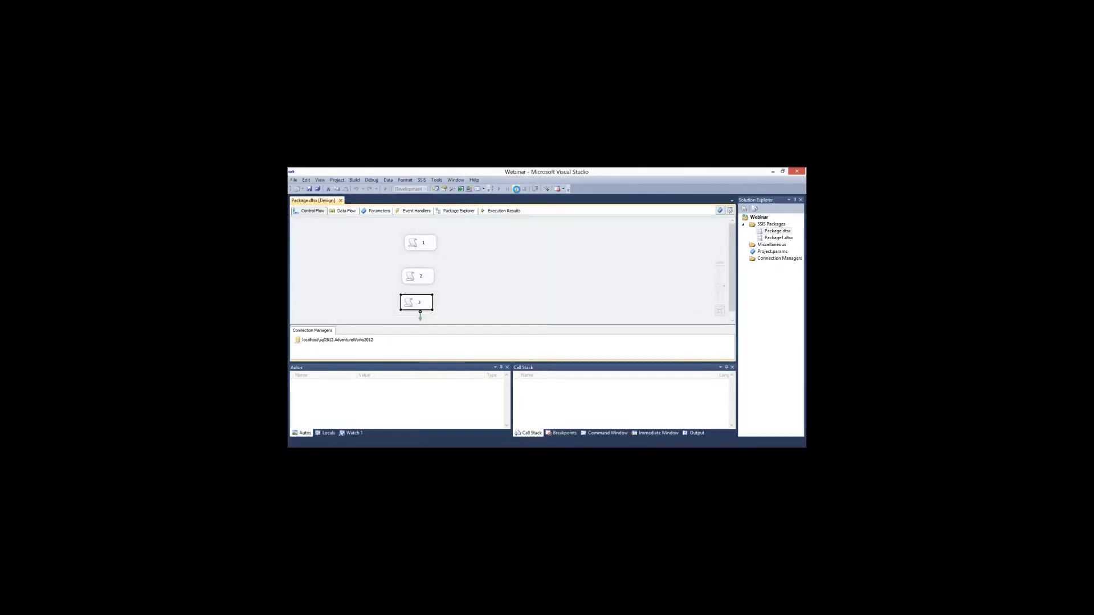
Rename Script Tasks 1, 2 and 3 as Truncate table, Load Data and Notify of Success, respectively
{"action": "left_click", "coordinate": [509, 244]}
{"action": "type", "text": "Truncate table"}
{"action": "key", "text": "Return"}
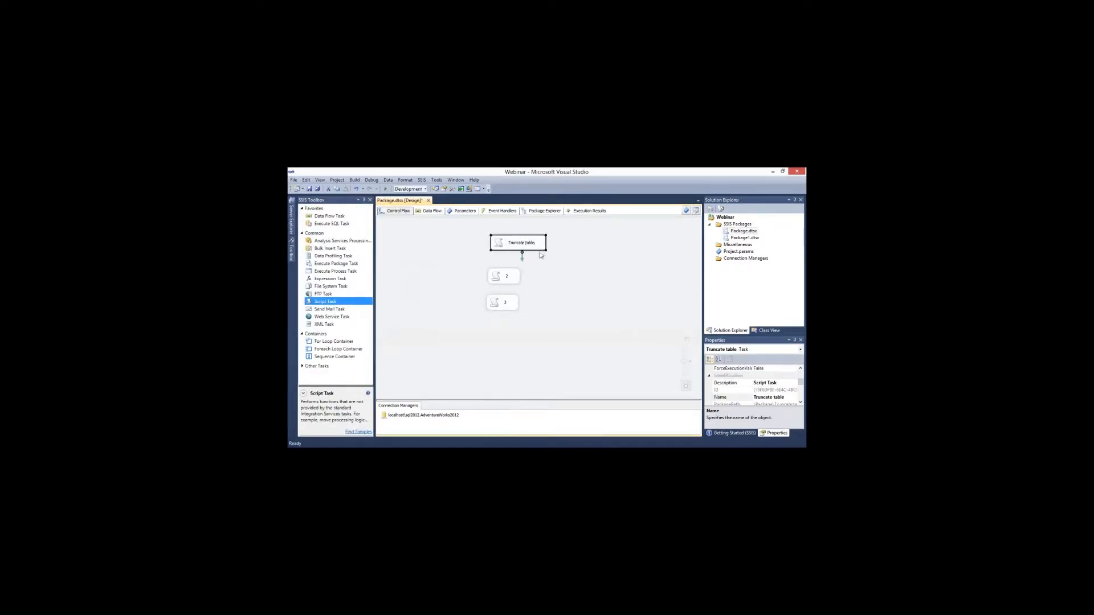
{"action": "left_click", "coordinate": [508, 280]}
{"action": "left_click", "coordinate": [507, 277]}
{"action": "type", "text": "Load Data"}
{"action": "key", "text": "Return"}
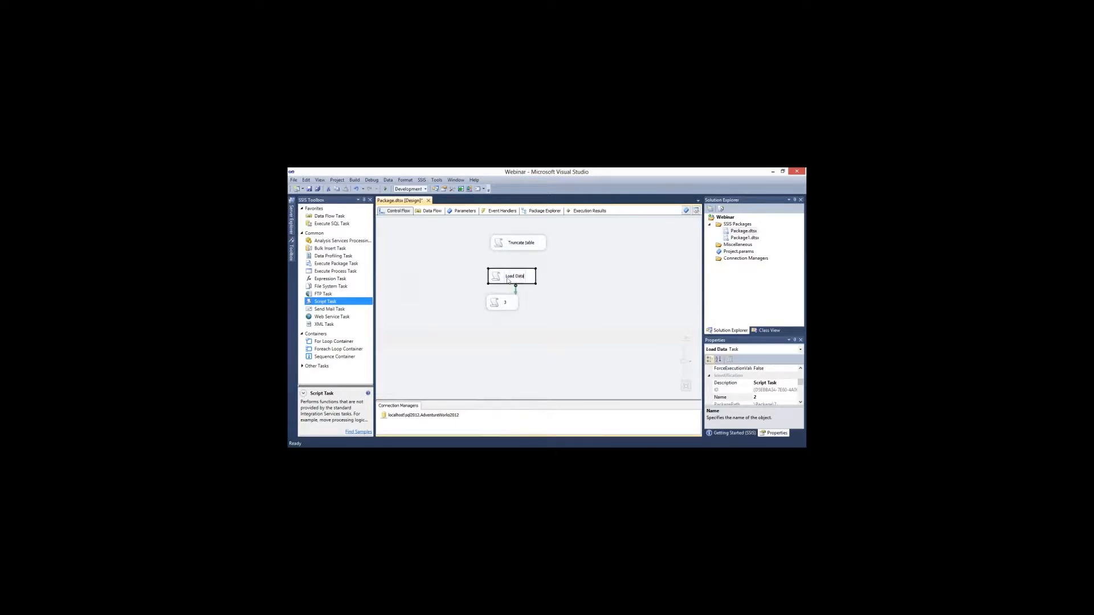
{"action": "left_click", "coordinate": [505, 303]}
{"action": "left_click", "coordinate": [506, 306]}
{"action": "type", "text": "Not"}
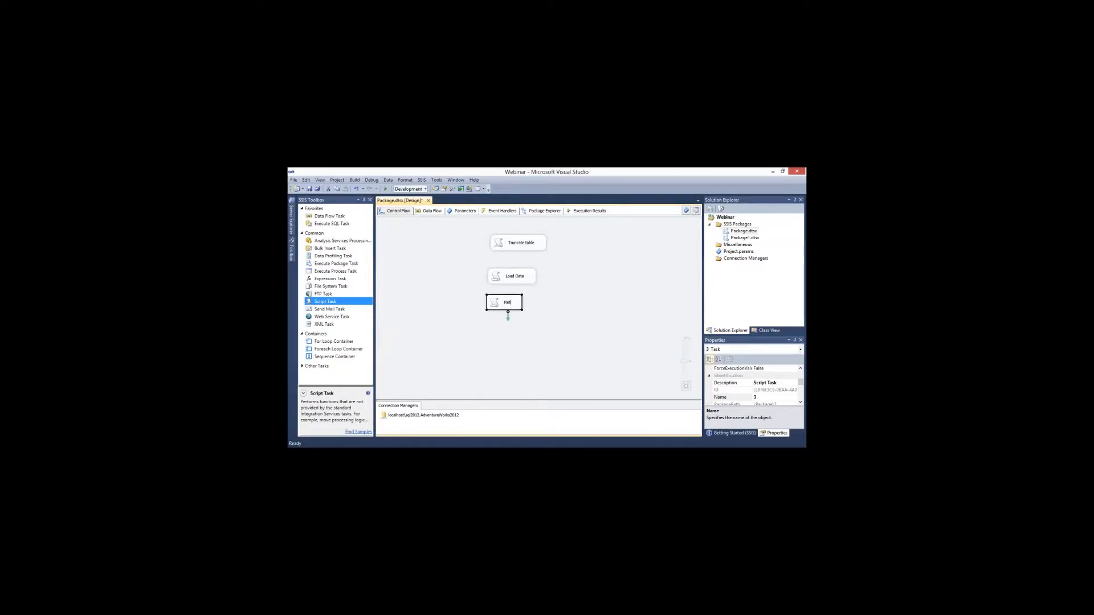
{"action": "type", "text": "ify of Success"}
{"action": "key", "text": "Return"}
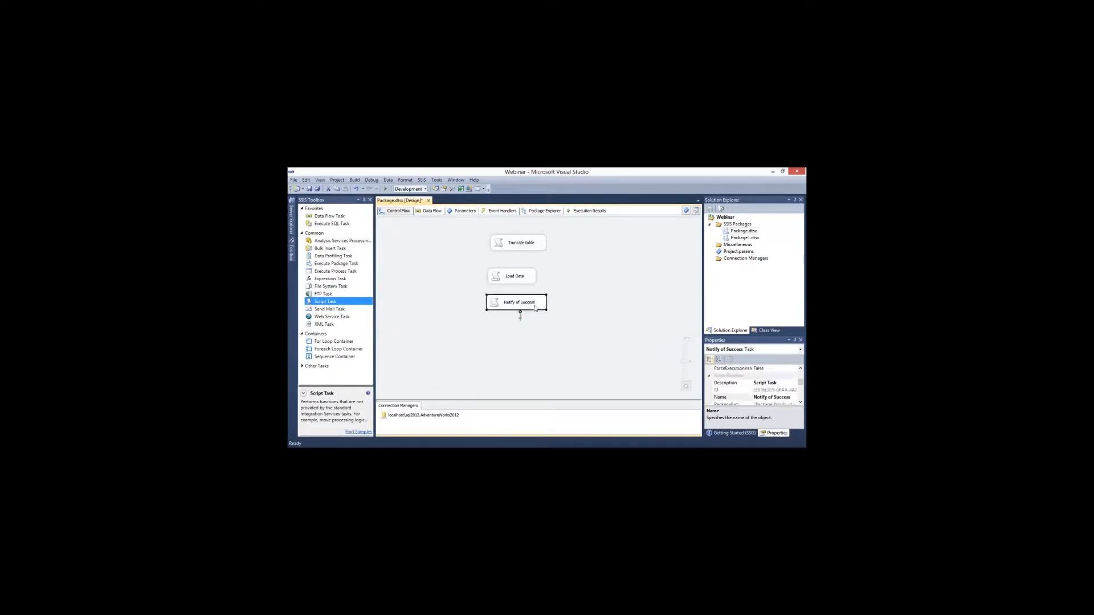
{"action": "left_click", "coordinate": [532, 281]}
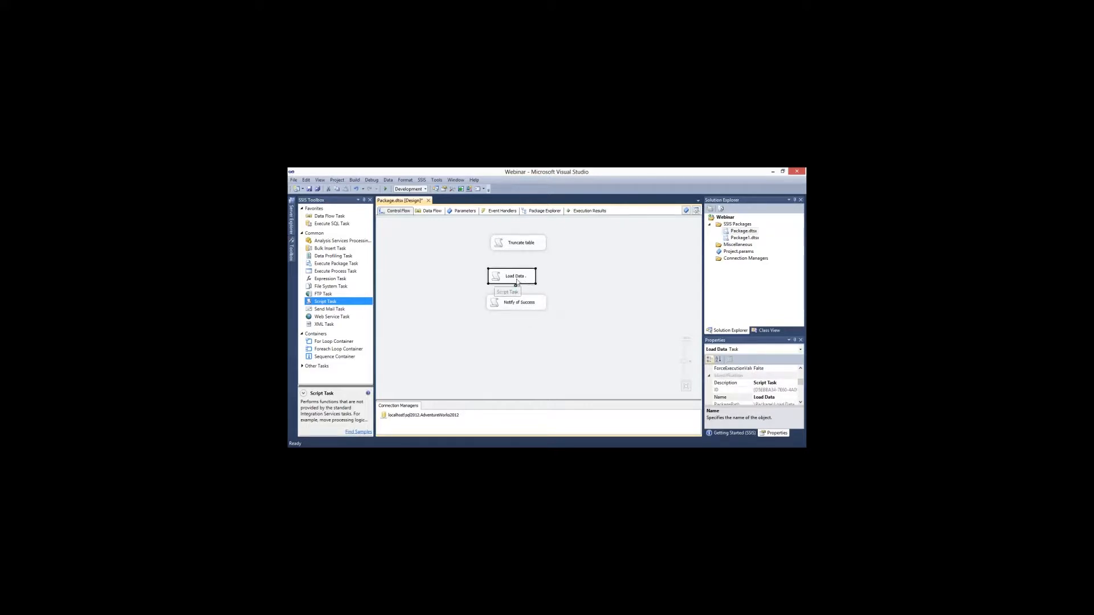
Connect Truncate table to Load Data and Load Data to Notify of Success with precedence constraints
{"action": "left_click_drag", "start_coordinate": [528, 279], "coordinate": [520, 281]}
{"action": "left_click", "coordinate": [531, 249]}
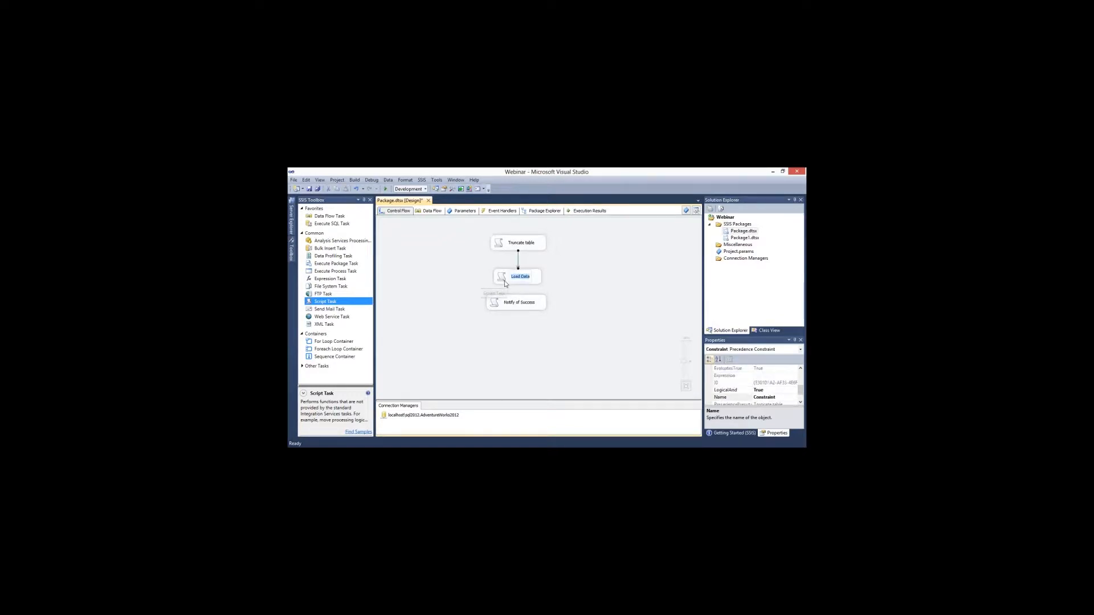
{"action": "left_click", "coordinate": [505, 283]}
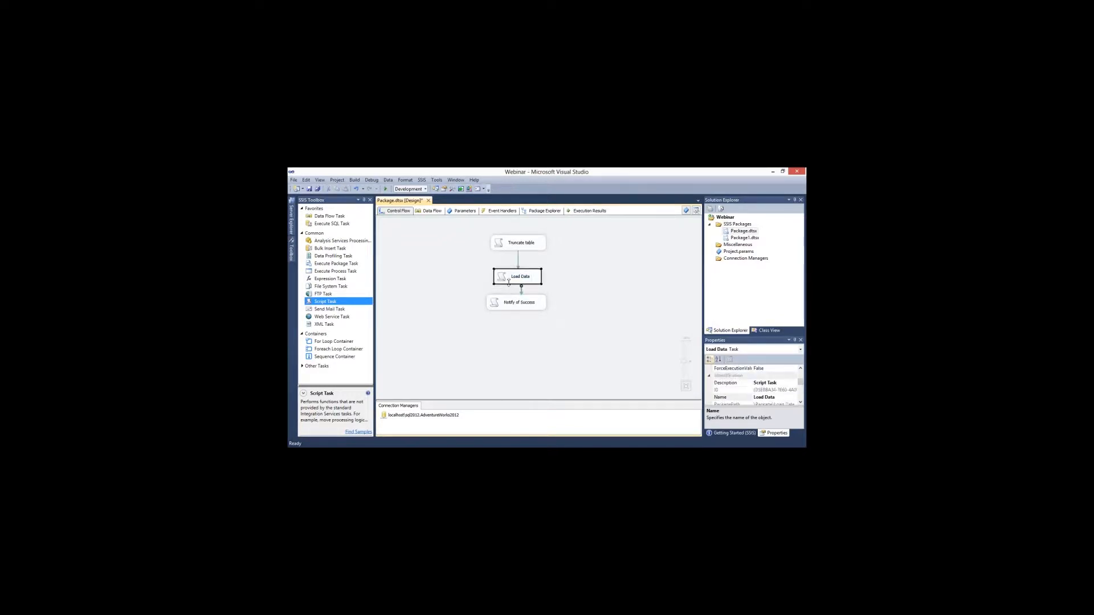
{"action": "left_click_drag", "start_coordinate": [521, 287], "coordinate": [519, 306]}
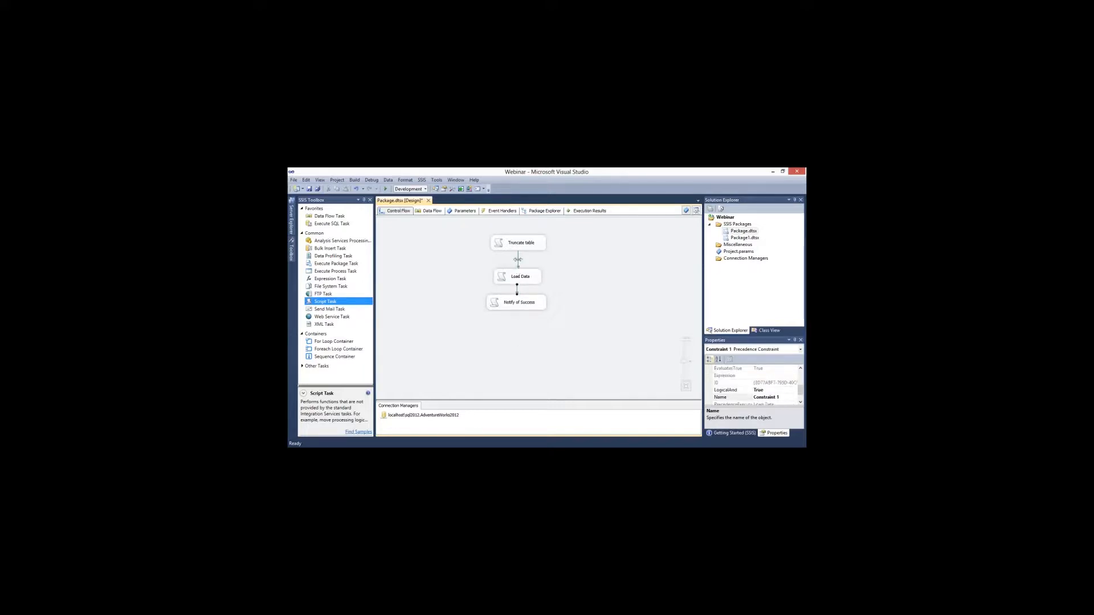
{"action": "left_click", "coordinate": [529, 247]}
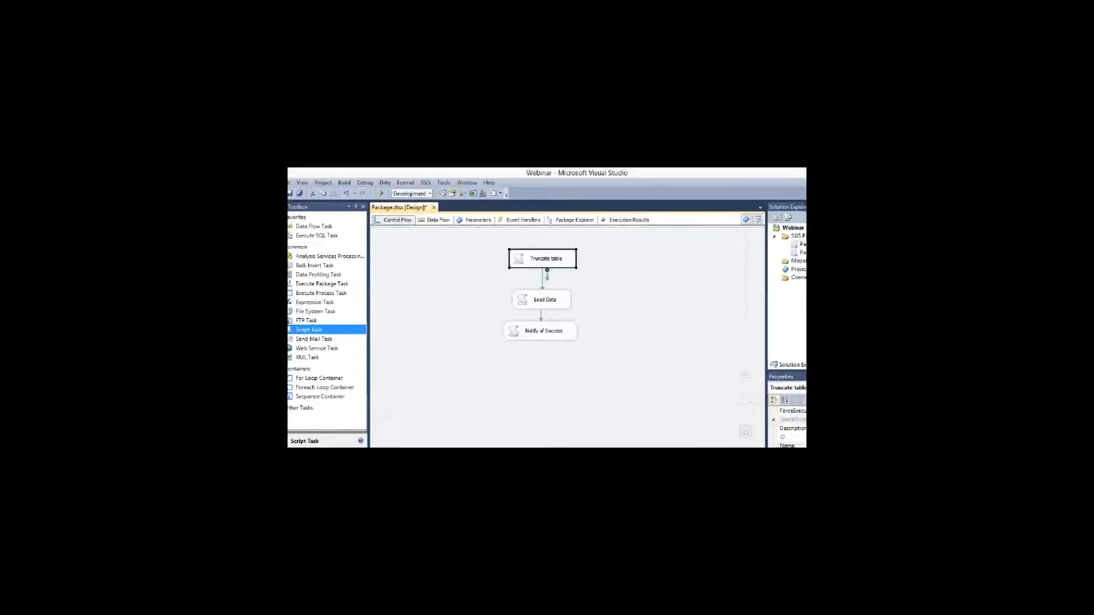
{"action": "left_click_drag", "start_coordinate": [510, 245], "coordinate": [489, 240]}
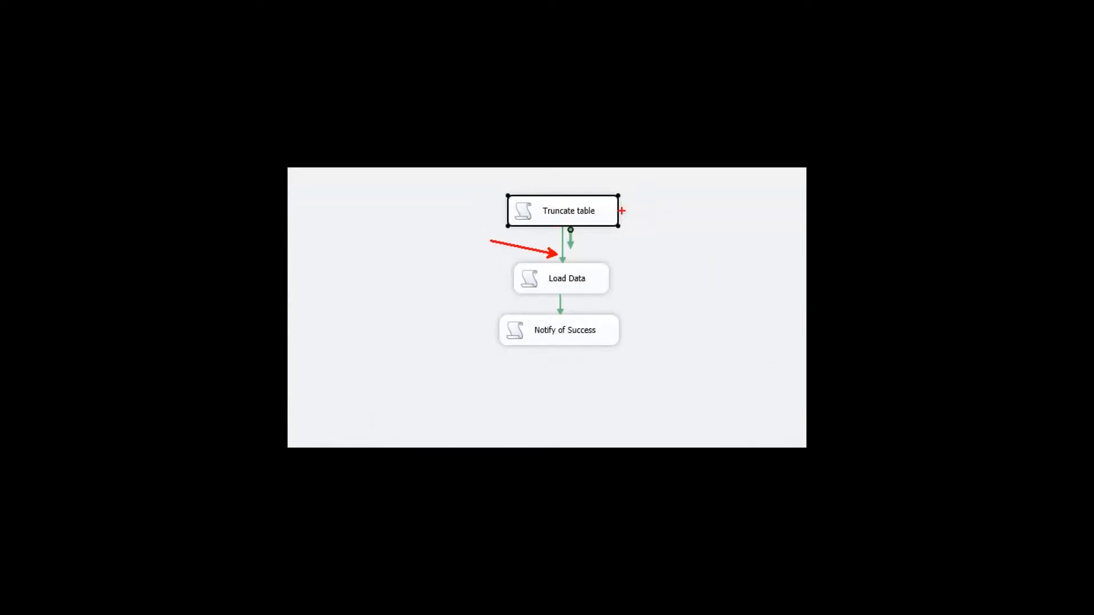
{"action": "left_click_drag", "start_coordinate": [622, 211], "coordinate": [688, 211]}
{"action": "left_click_drag", "start_coordinate": [611, 282], "coordinate": [697, 281]}
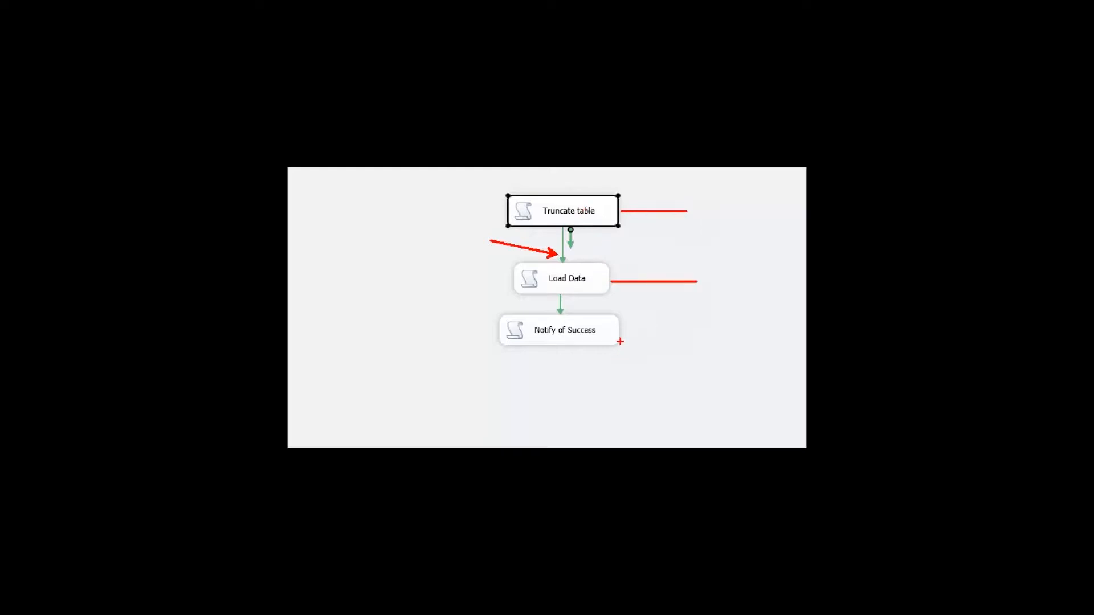
{"action": "left_click_drag", "start_coordinate": [622, 330], "coordinate": [660, 330]}
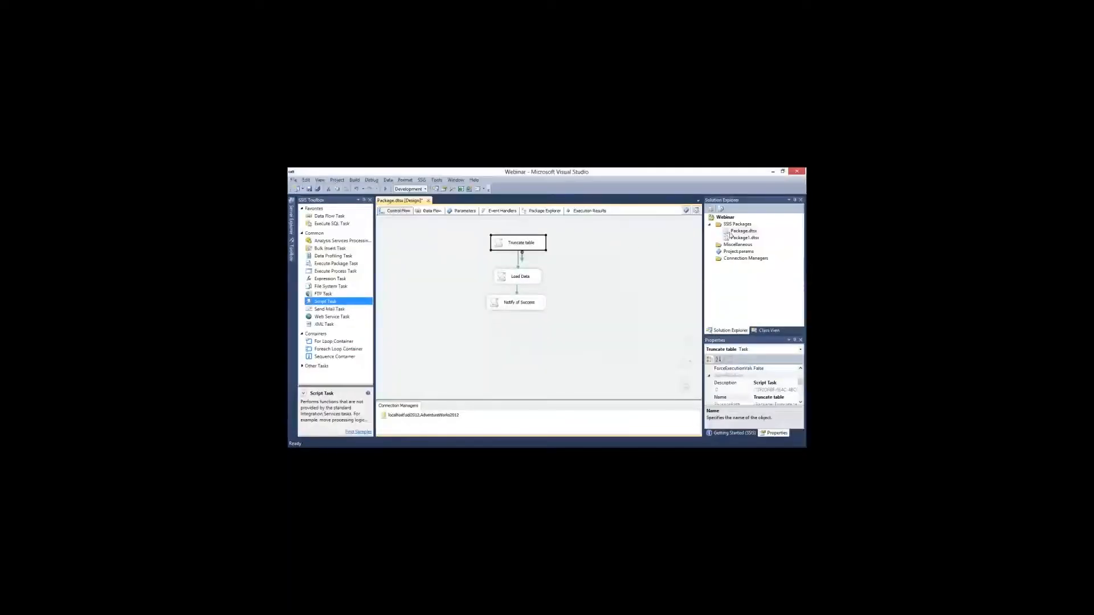
Execute Package.dtsx with its three tasks linked in sequence and stop debugging after the run
{"action": "right_click", "coordinate": [731, 234]}
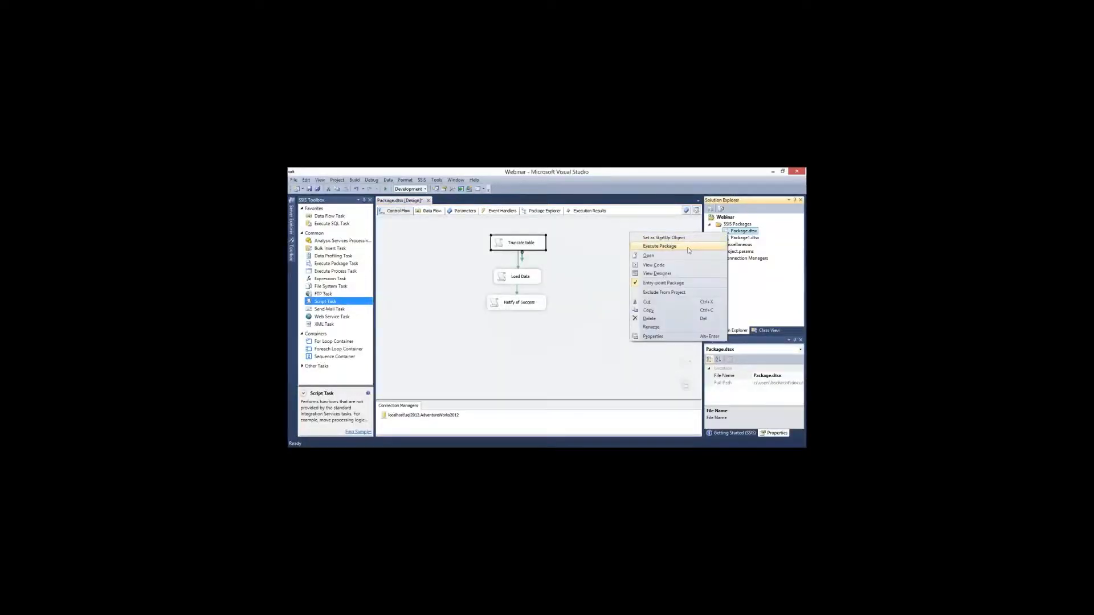
{"action": "left_click", "coordinate": [644, 249]}
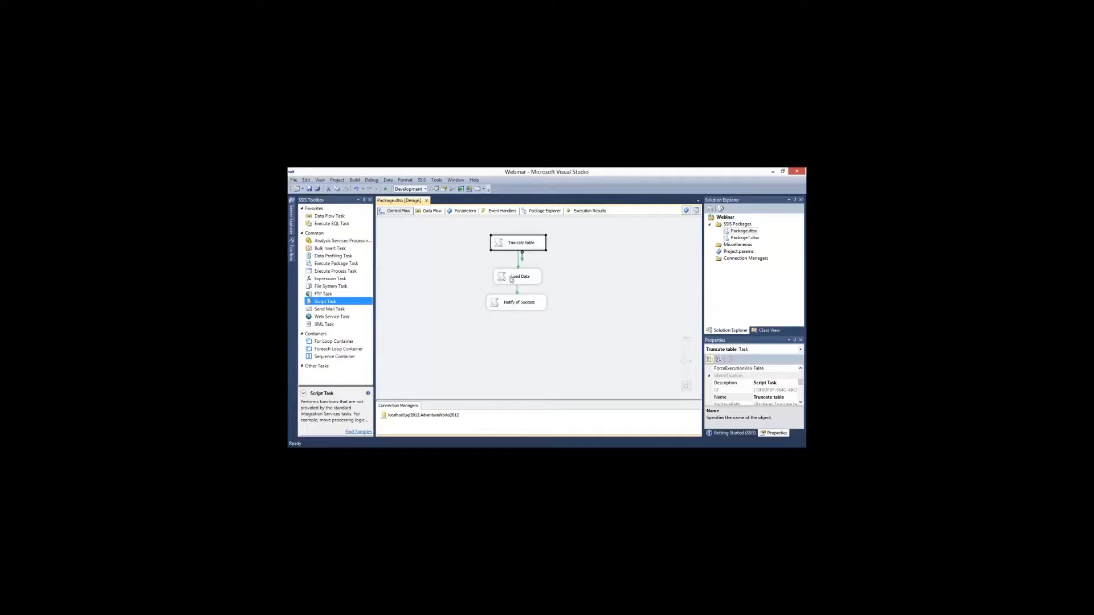
{"action": "left_click", "coordinate": [511, 280]}
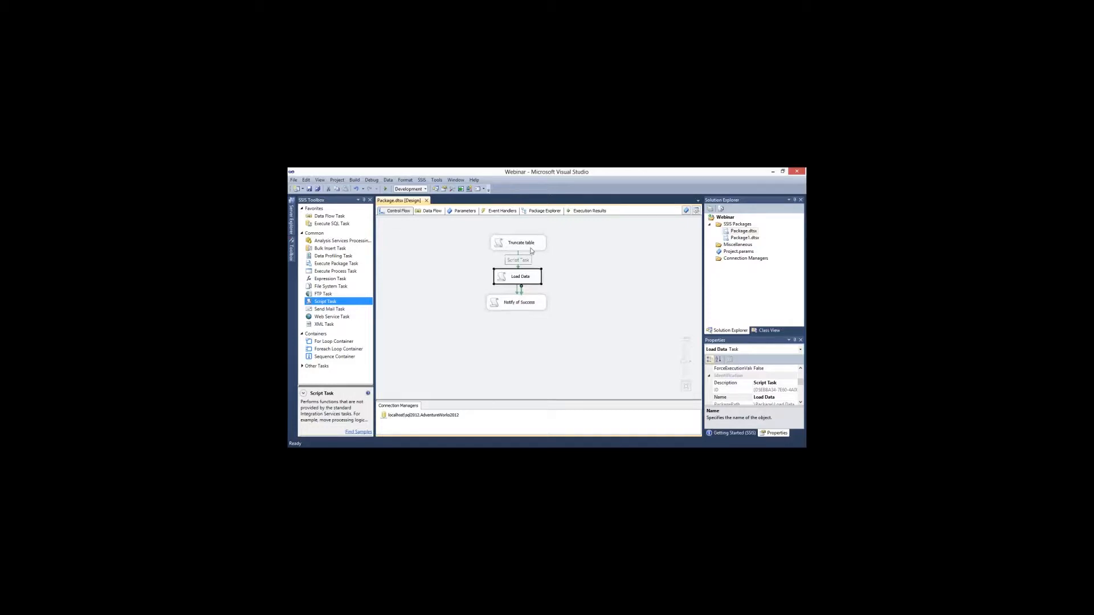
Rename the Notify of Success task as Notify of Failure
{"action": "left_click", "coordinate": [517, 298]}
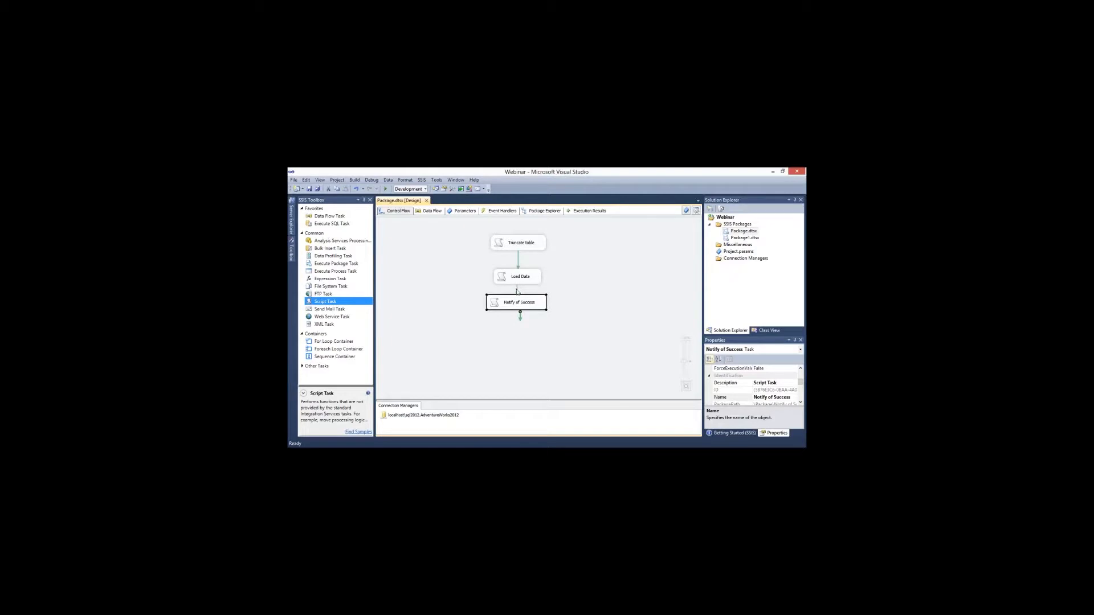
{"action": "left_click", "coordinate": [530, 304]}
{"action": "double_click", "coordinate": [531, 306]}
{"action": "type", "text": "Failure"}
{"action": "key", "text": "Return"}
{"action": "left_click", "coordinate": [533, 291]}
{"action": "left_click", "coordinate": [530, 303]}
Edit the precedence constraint between Load Data and Notify of Failure, keeping the Constraint evaluation operation and setting its value to Failure
{"action": "left_click", "coordinate": [535, 278]}
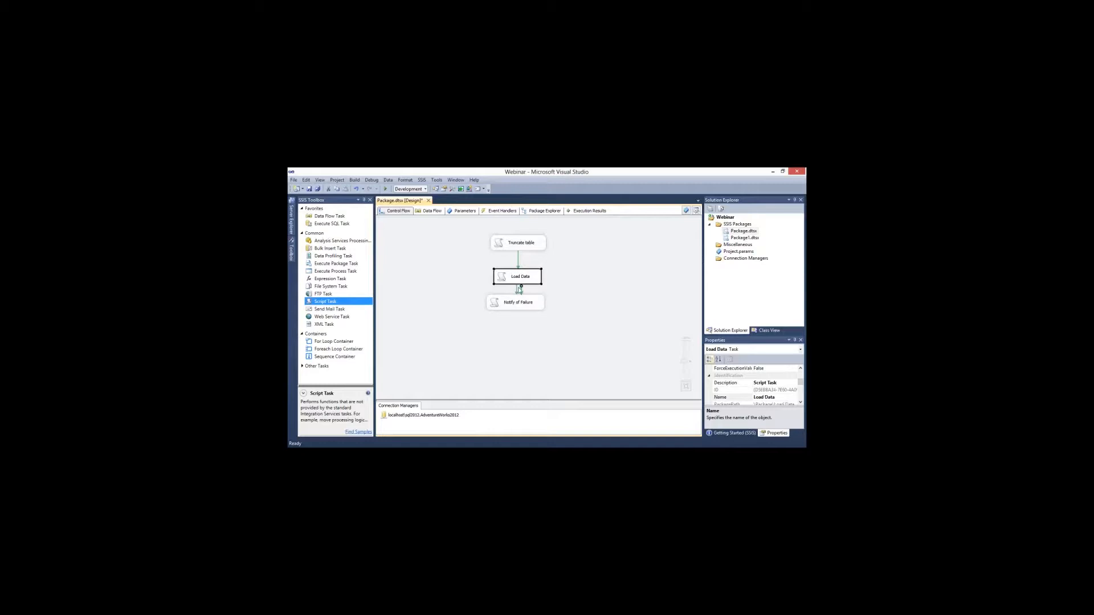
{"action": "left_click", "coordinate": [517, 289]}
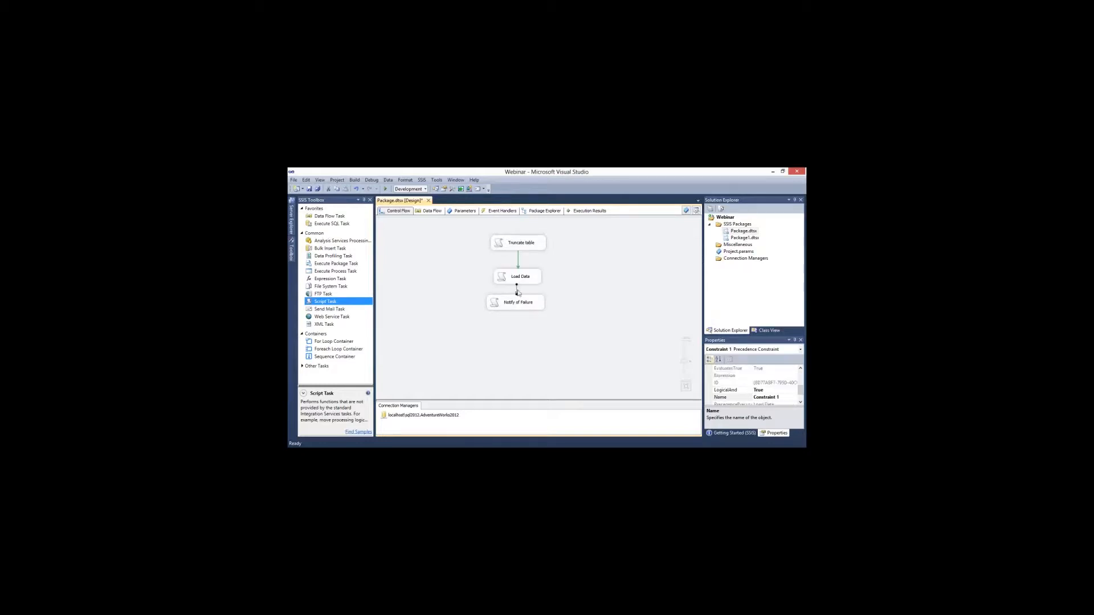
{"action": "right_click", "coordinate": [516, 287]}
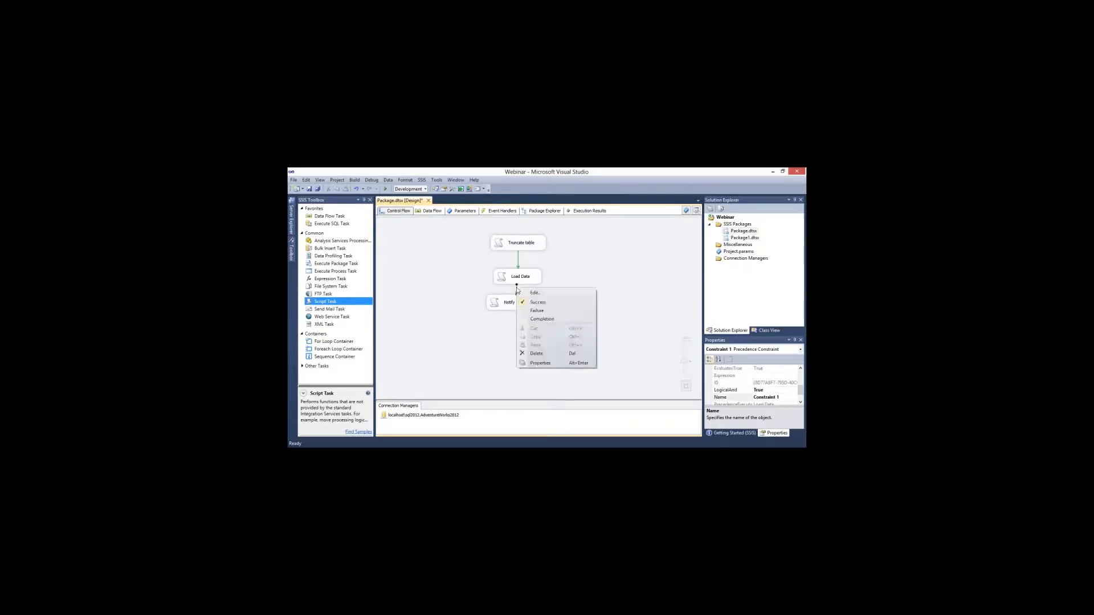
{"action": "left_click", "coordinate": [519, 292]}
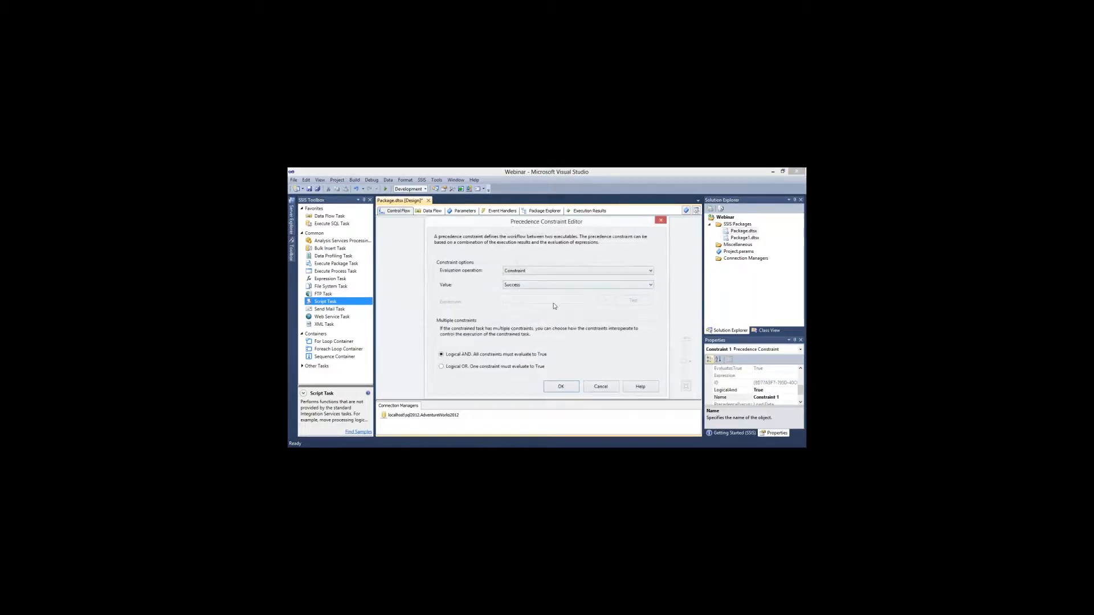
{"action": "left_click", "coordinate": [552, 272]}
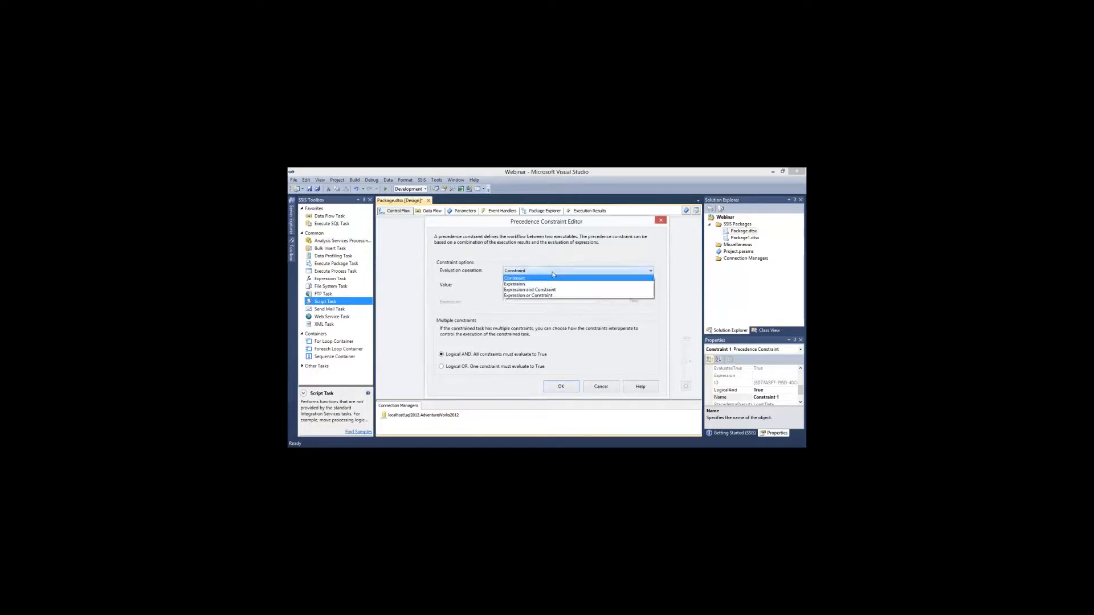
{"action": "left_click", "coordinate": [552, 272]}
{"action": "left_click", "coordinate": [552, 272]}
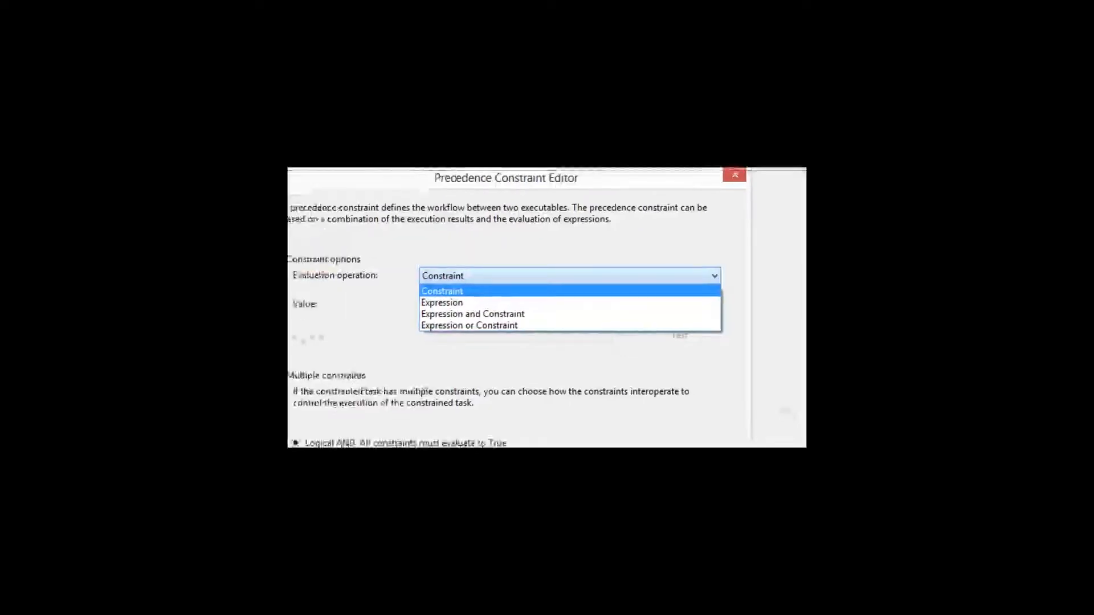
{"action": "left_click", "coordinate": [530, 298]}
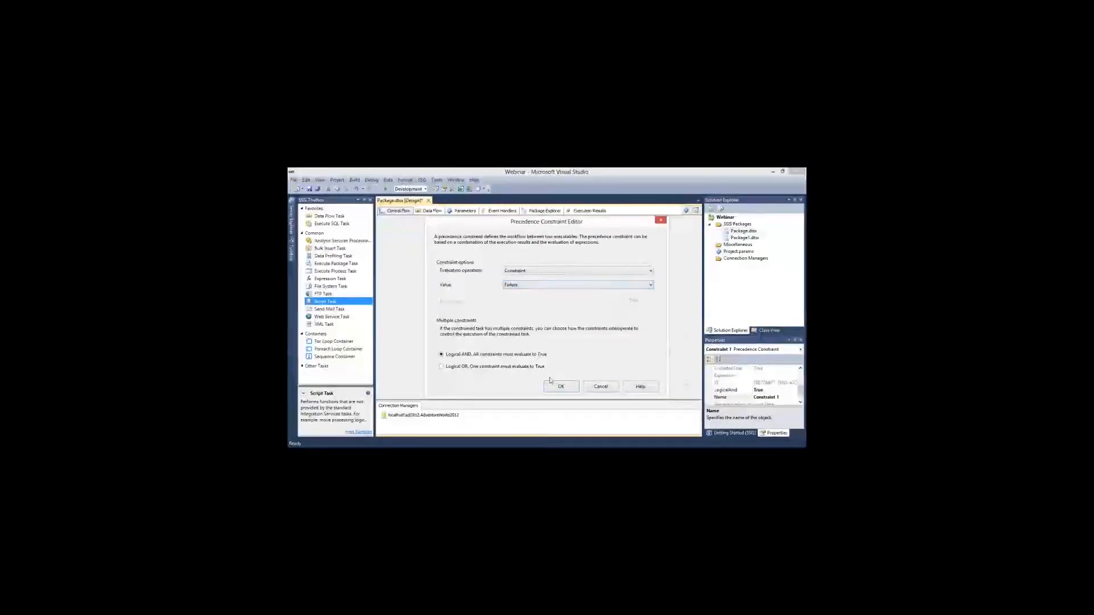
{"action": "left_click", "coordinate": [558, 387]}
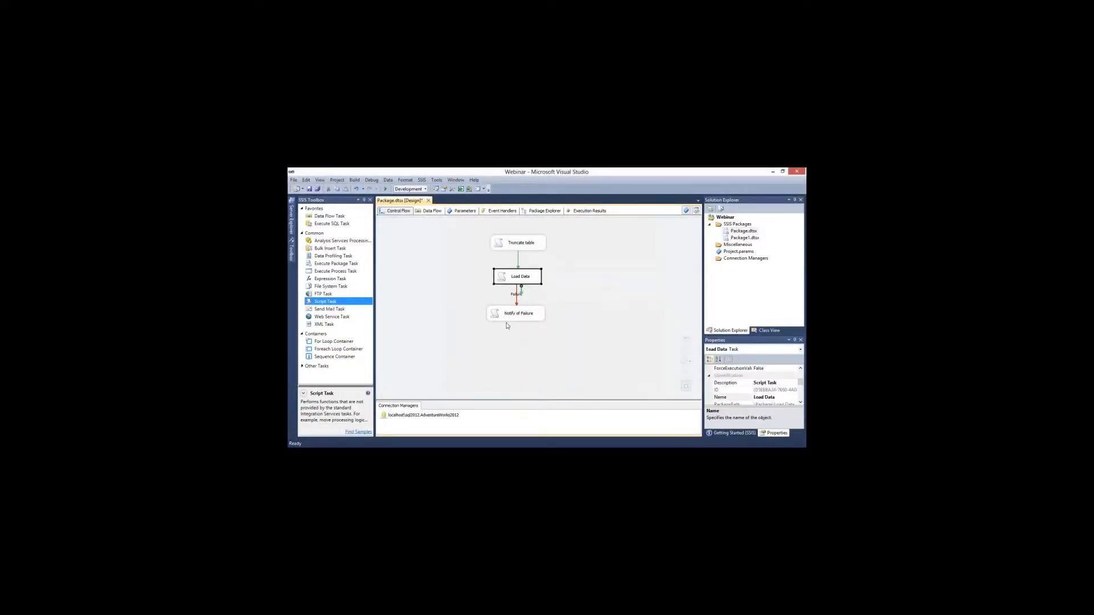
{"action": "left_click", "coordinate": [508, 317]}
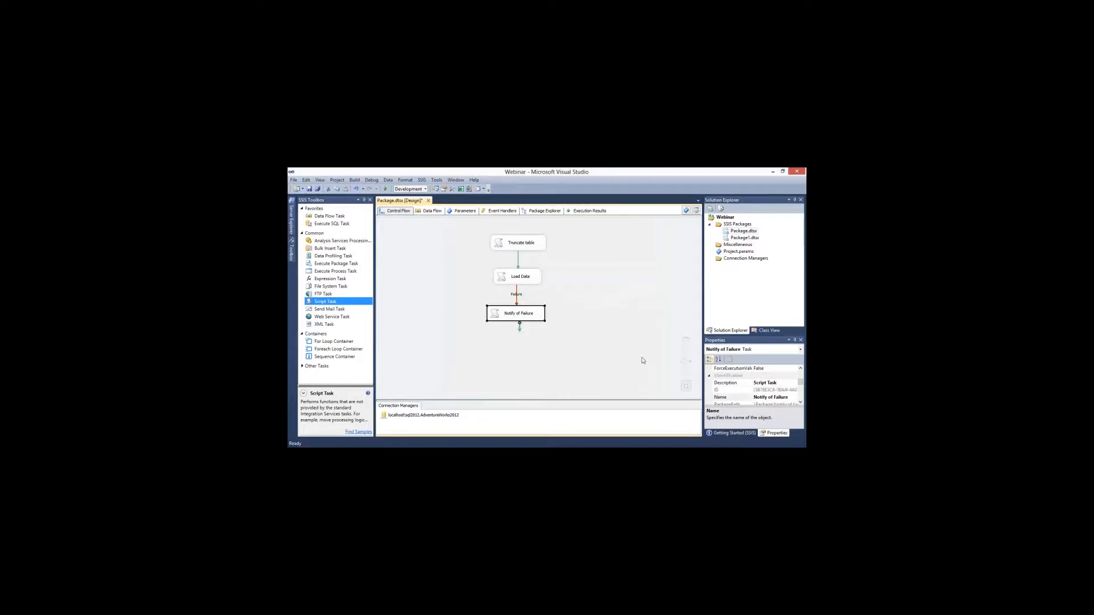
Execute Package.dtsx, collapse the Autos window to check which tasks ran, and stop debugging
{"action": "right_click", "coordinate": [733, 234]}
{"action": "left_click", "coordinate": [698, 244]}
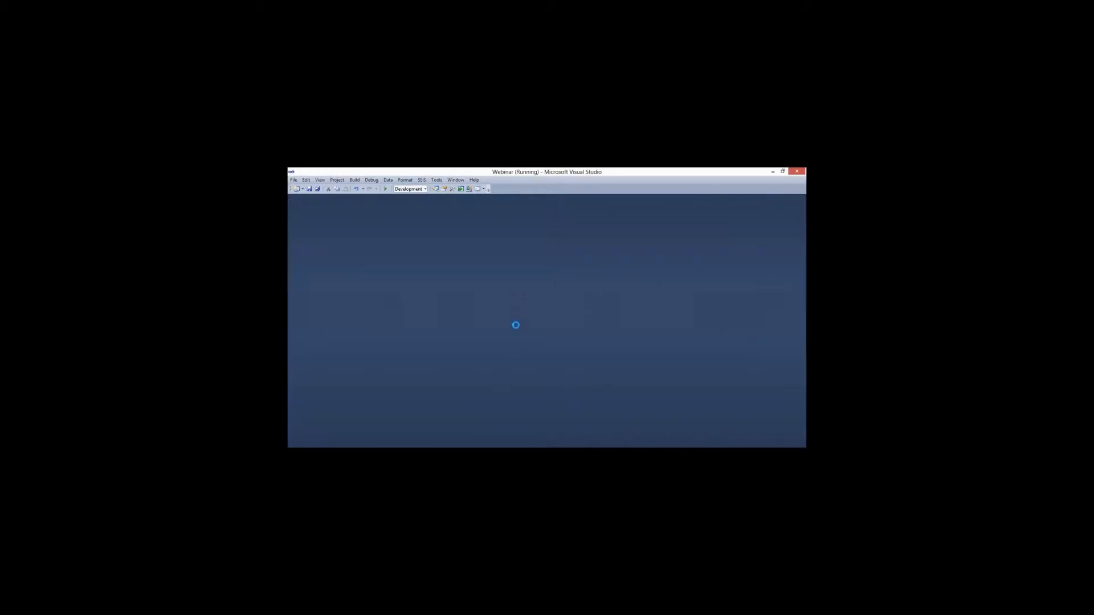
{"action": "left_click", "coordinate": [726, 367]}
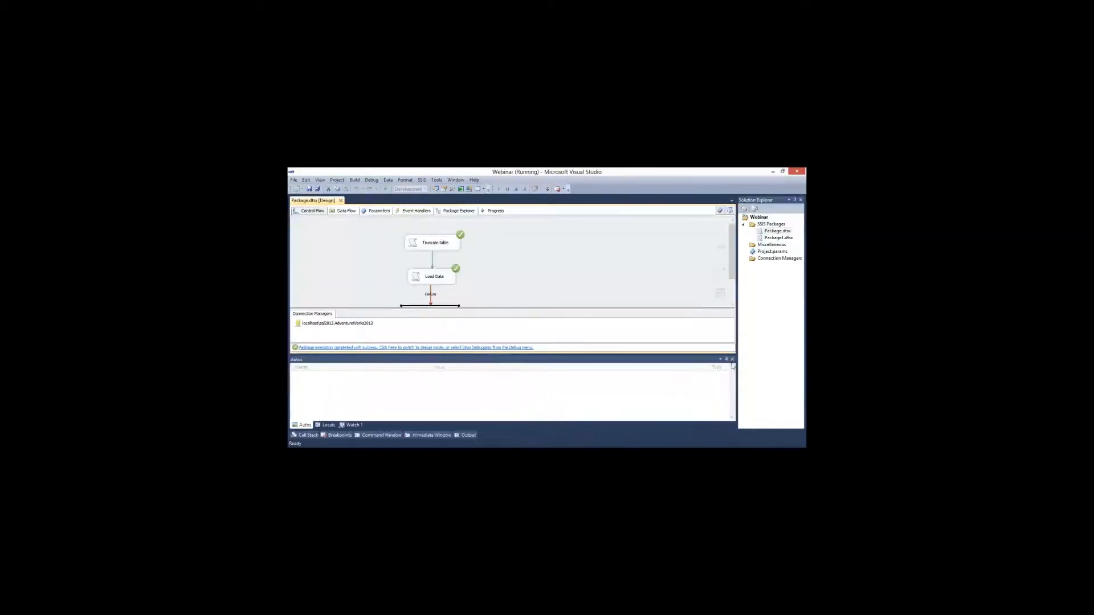
{"action": "left_click", "coordinate": [727, 360]}
{"action": "left_click_drag", "start_coordinate": [494, 240], "coordinate": [455, 291]}
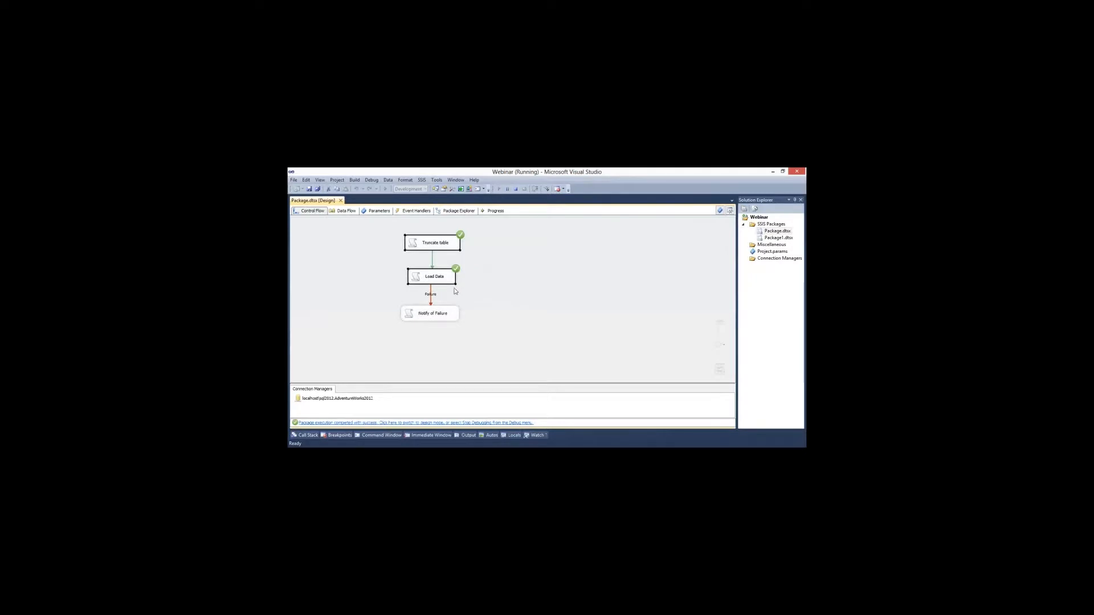
{"action": "left_click", "coordinate": [454, 313]}
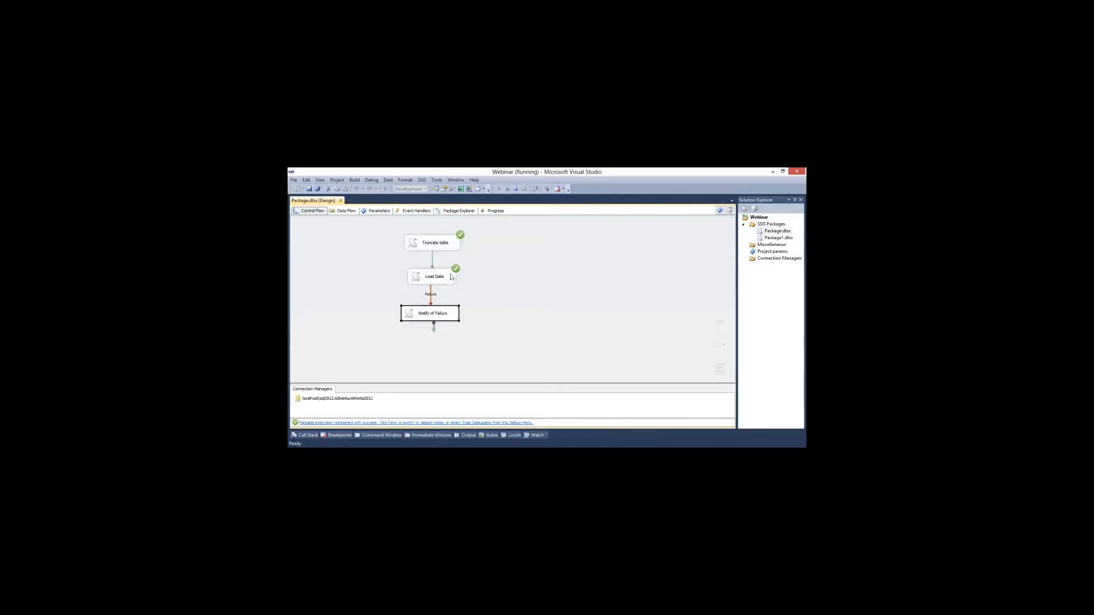
{"action": "left_click", "coordinate": [516, 189]}
Set the ForceExecutionResult property of the Load Data task to Failure, widening the property list to read the full property names
{"action": "left_click", "coordinate": [522, 279]}
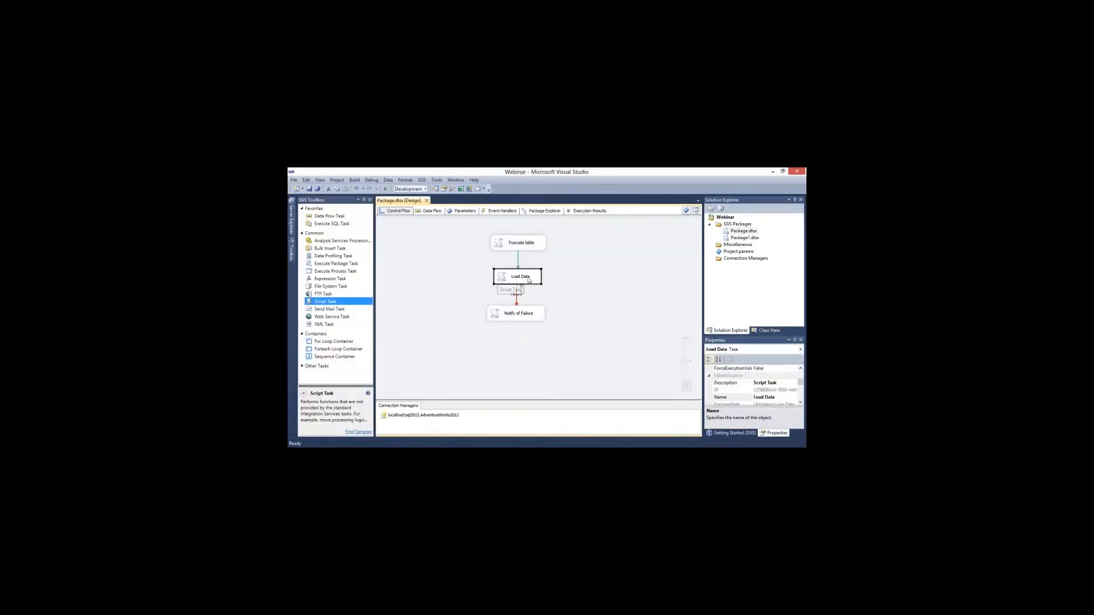
{"action": "scroll", "coordinate": [800, 380], "scroll_direction": "up", "scroll_amount": 1}
{"action": "left_click", "coordinate": [789, 385]}
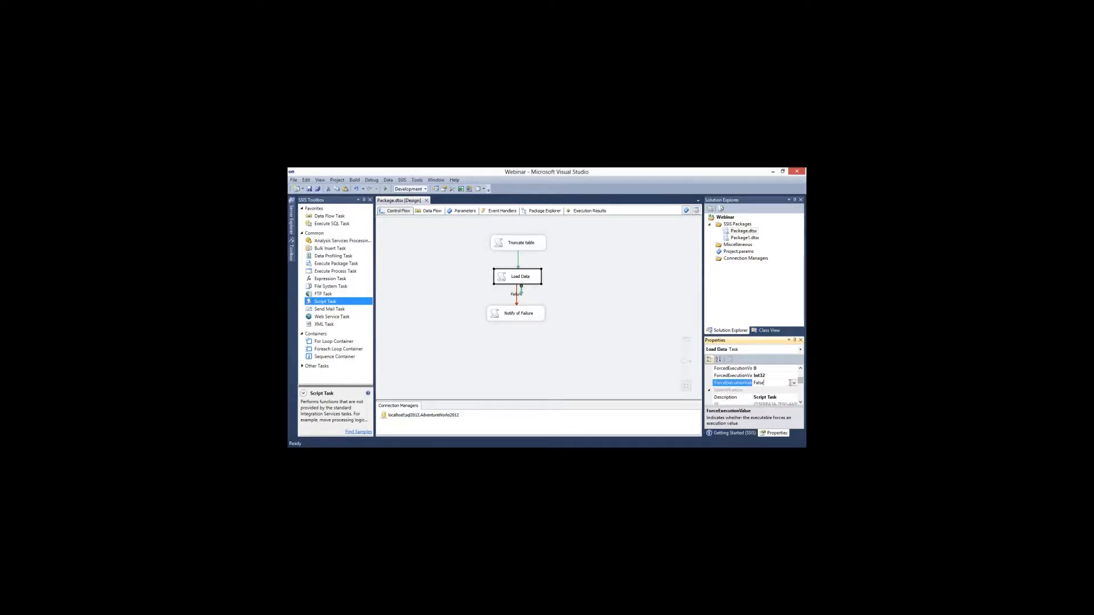
{"action": "left_click", "coordinate": [794, 383]}
{"action": "left_click", "coordinate": [705, 382]}
{"action": "left_click_drag", "start_coordinate": [703, 380], "coordinate": [653, 373]}
{"action": "left_click_drag", "start_coordinate": [800, 380], "coordinate": [802, 394]}
{"action": "left_click", "coordinate": [795, 386]}
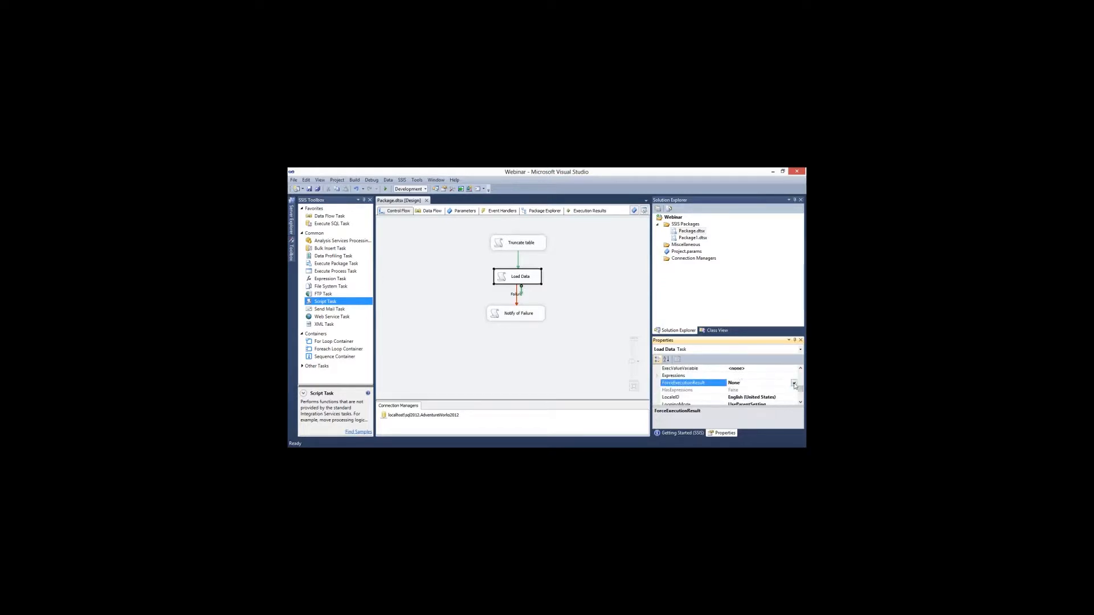
{"action": "left_click", "coordinate": [794, 384]}
{"action": "left_click", "coordinate": [744, 405]}
{"action": "left_click", "coordinate": [599, 294]}
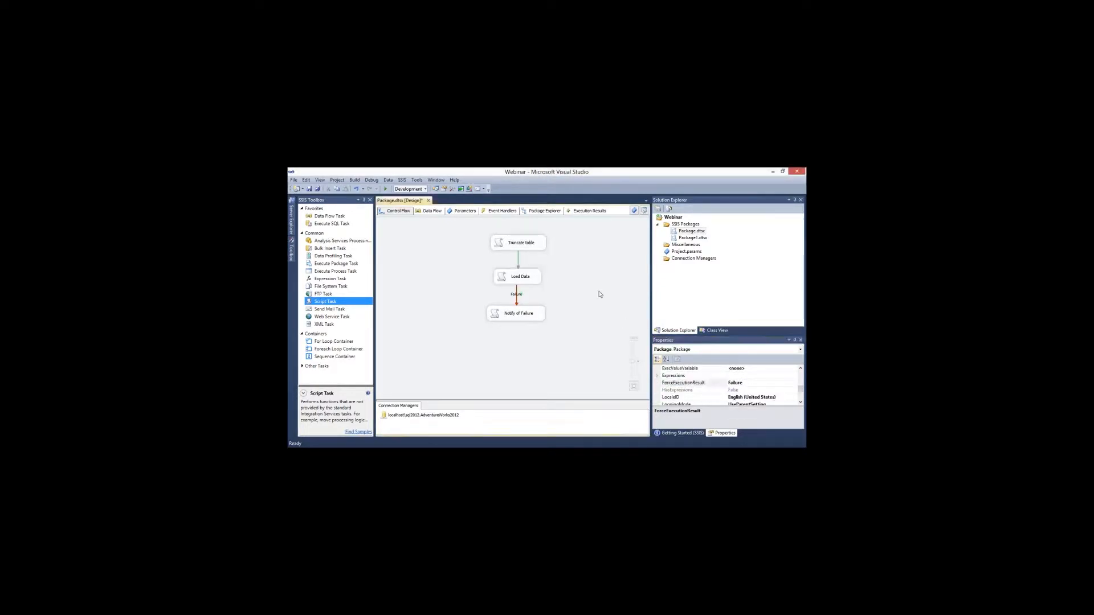
Execute Package.dtsx with Load Data forced to fail, check each task's outcome and stop debugging
{"action": "right_click", "coordinate": [691, 231]}
{"action": "left_click", "coordinate": [701, 244]}
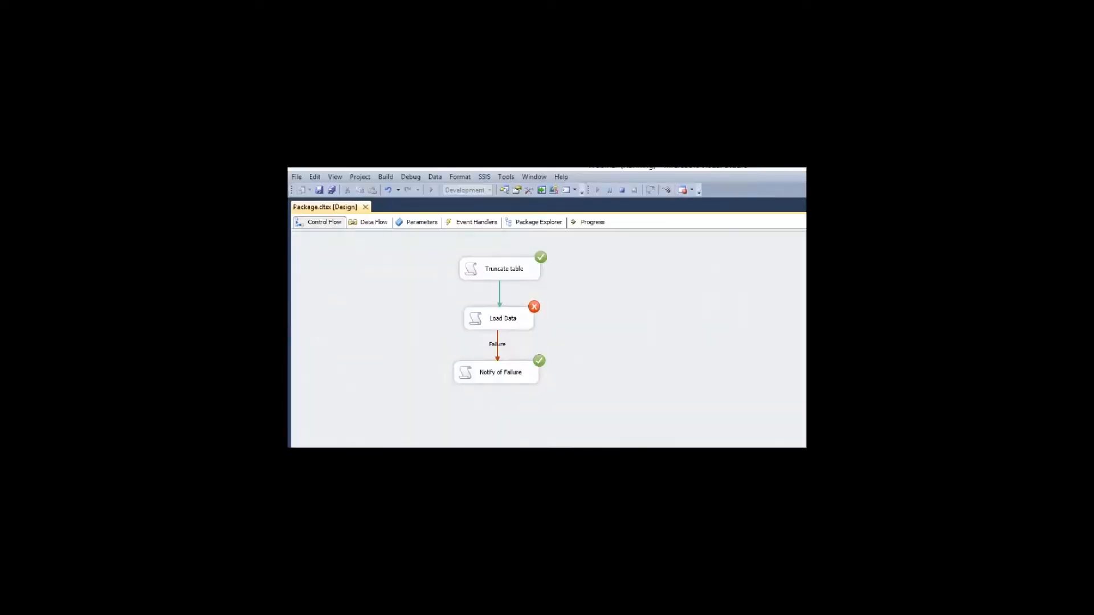
{"action": "left_click_drag", "start_coordinate": [546, 296], "coordinate": [551, 298]}
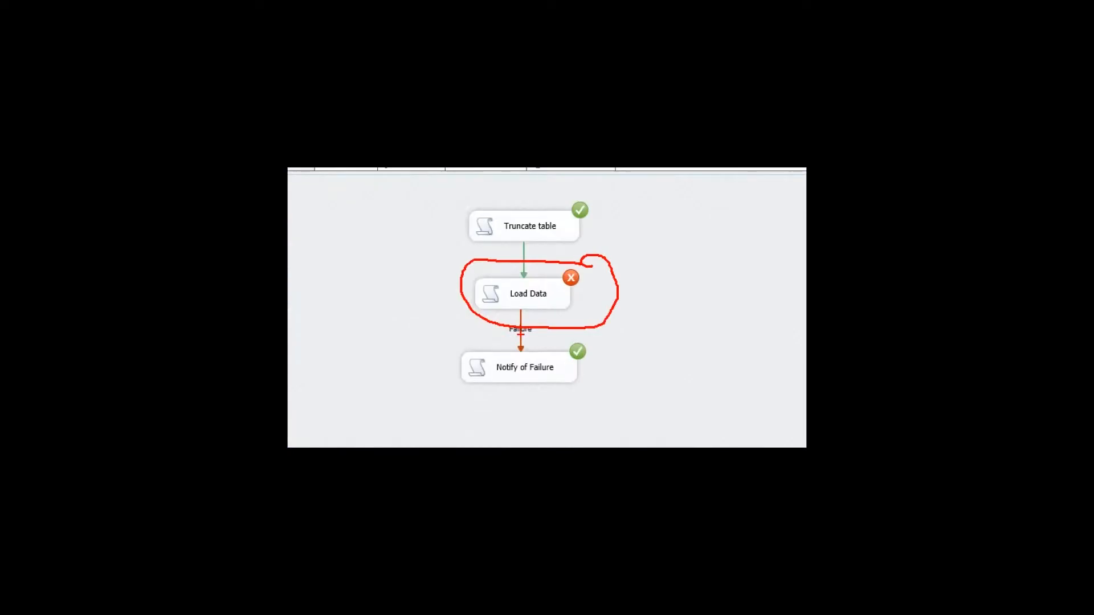
{"action": "left_click_drag", "start_coordinate": [587, 366], "coordinate": [636, 333]}
{"action": "key", "text": "Escape"}
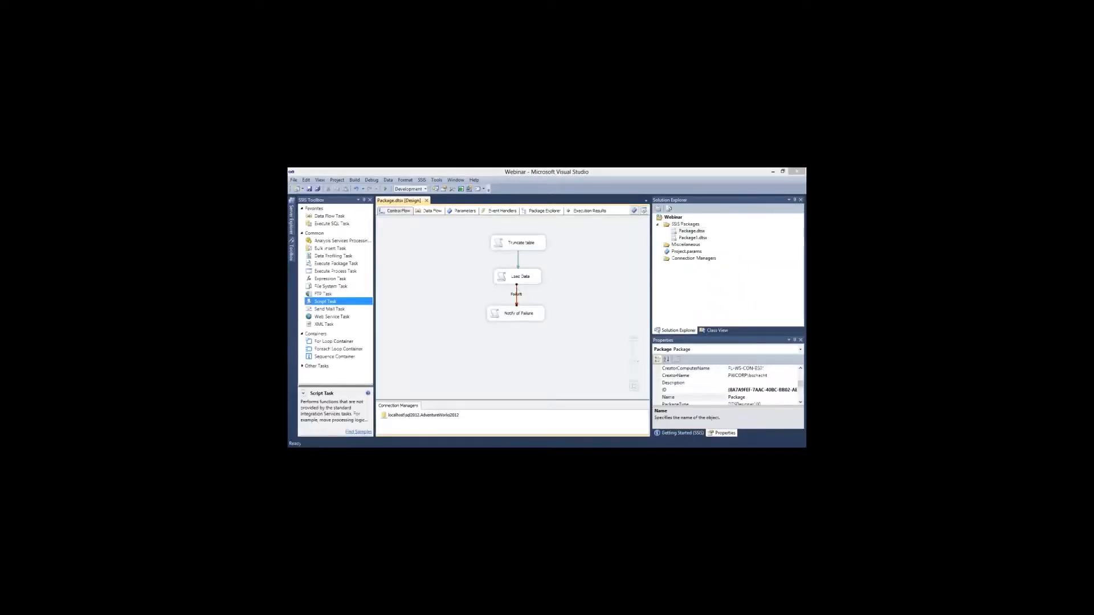
Set the value of the precedence constraint between Load Data and Notify of Failure to Completion
{"action": "double_click", "coordinate": [516, 294]}
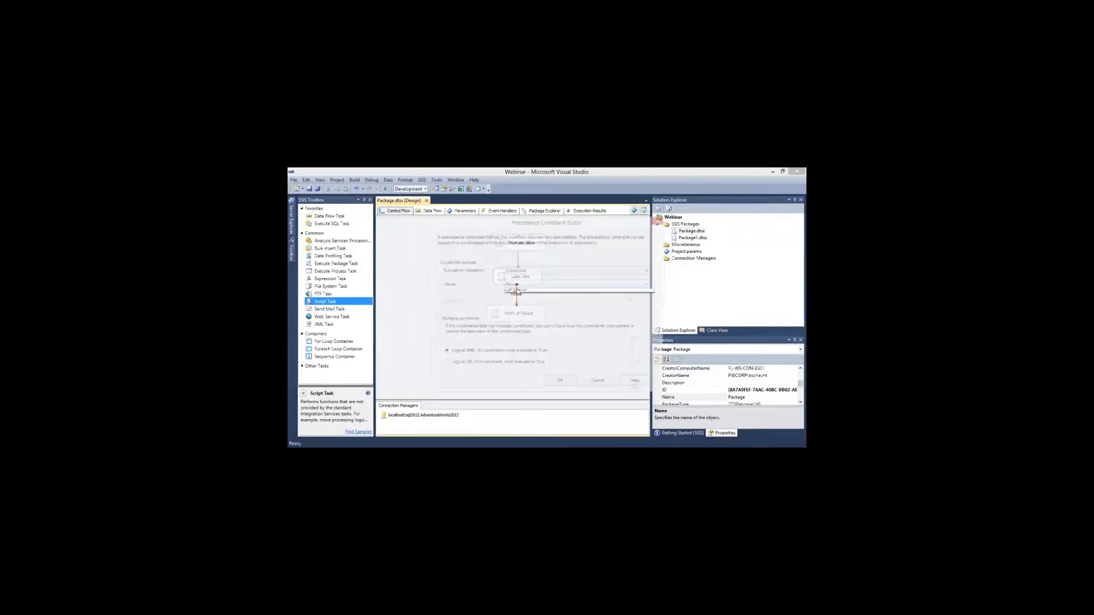
{"action": "left_click", "coordinate": [596, 384]}
Execute Package.dtsx with the Completion constraint in place and stop debugging after the run
{"action": "left_click", "coordinate": [691, 231]}
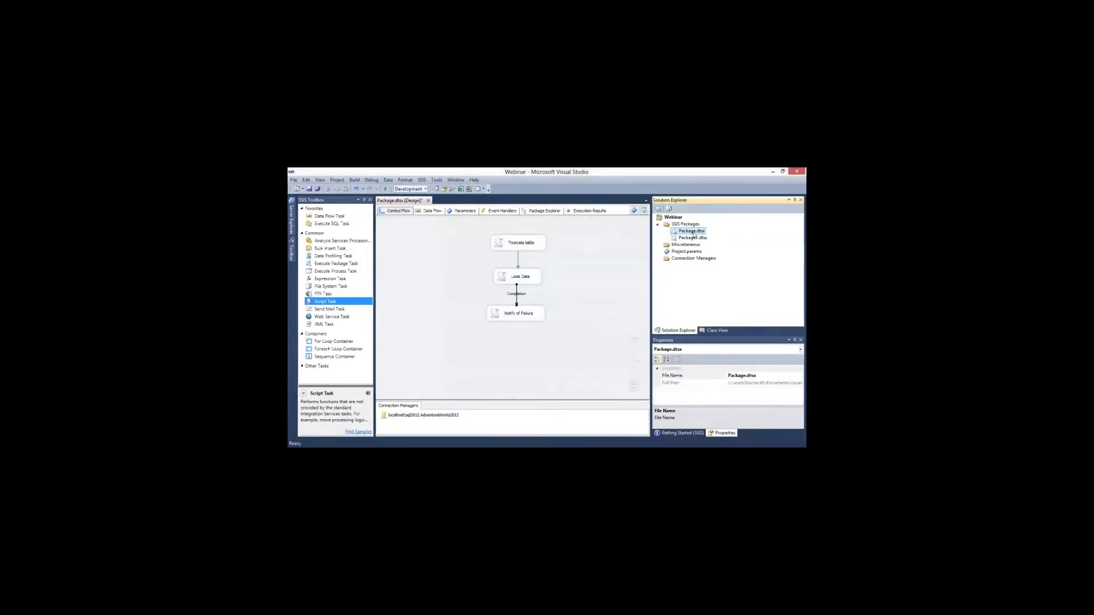
{"action": "right_click", "coordinate": [692, 231]}
{"action": "left_click", "coordinate": [718, 240]}
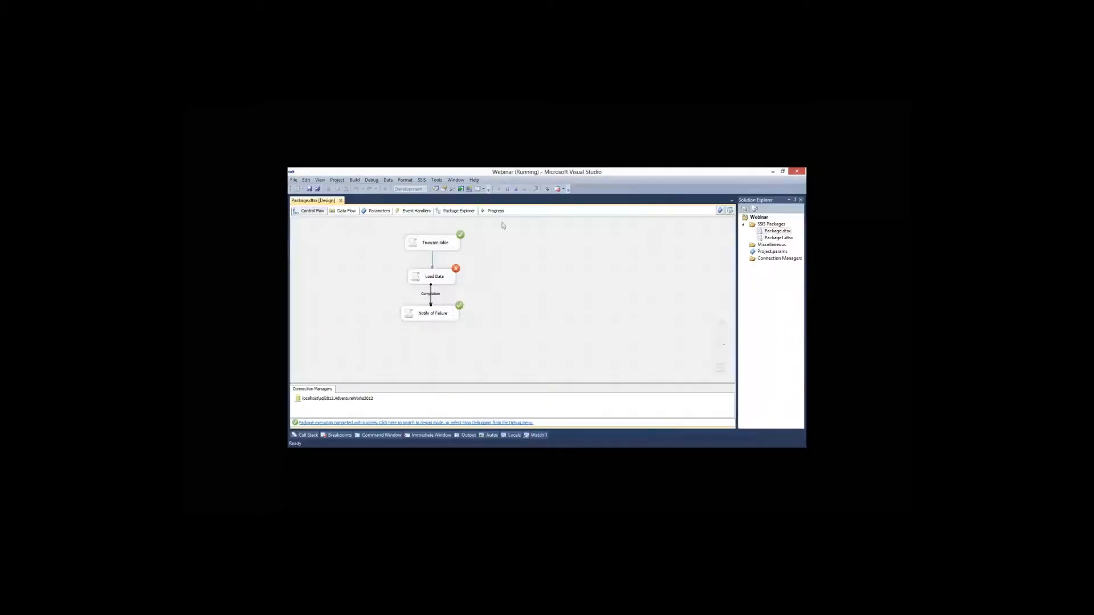
{"action": "left_click", "coordinate": [515, 189]}
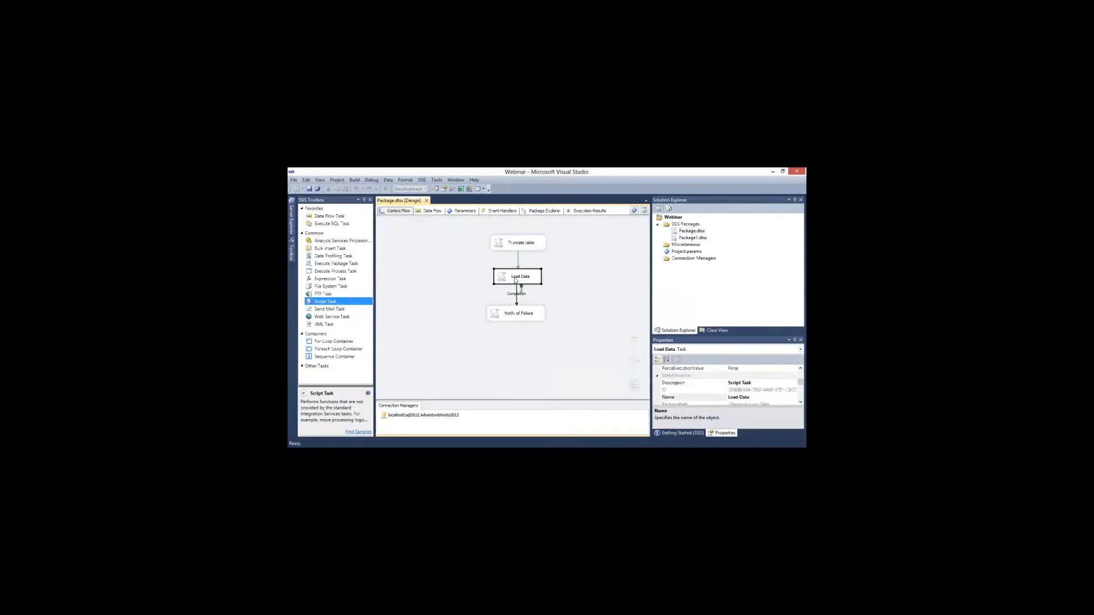
Set the ForceExecutionResult property of the Load Data task back to None
{"action": "scroll", "coordinate": [729, 388], "scroll_direction": "up", "scroll_amount": 2}
{"action": "left_click", "coordinate": [795, 370]}
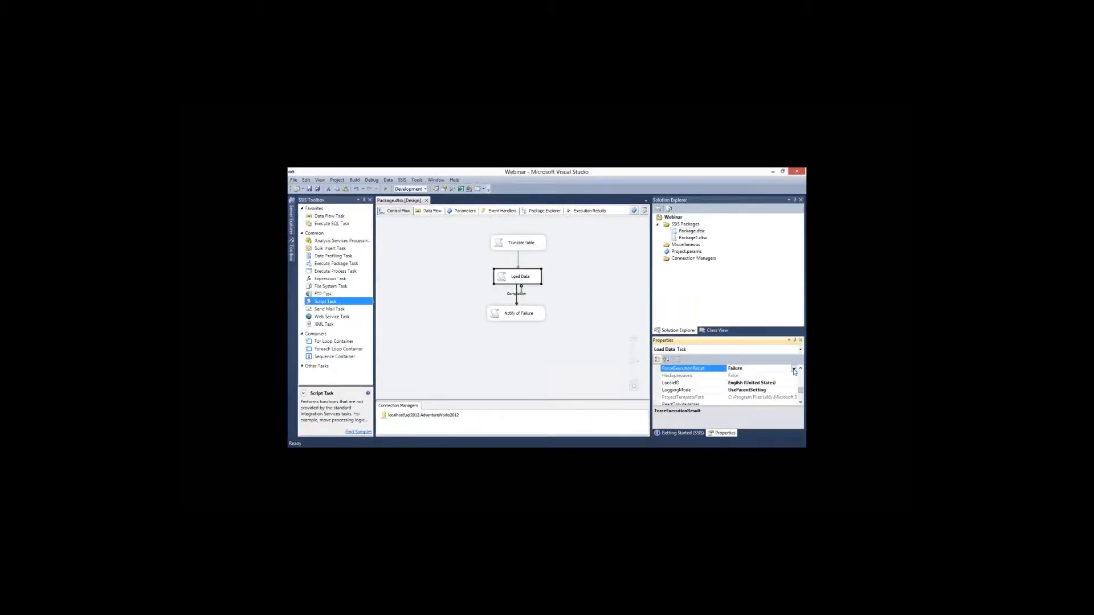
{"action": "left_click", "coordinate": [794, 370]}
{"action": "left_click", "coordinate": [775, 377]}
{"action": "left_click", "coordinate": [560, 323]}
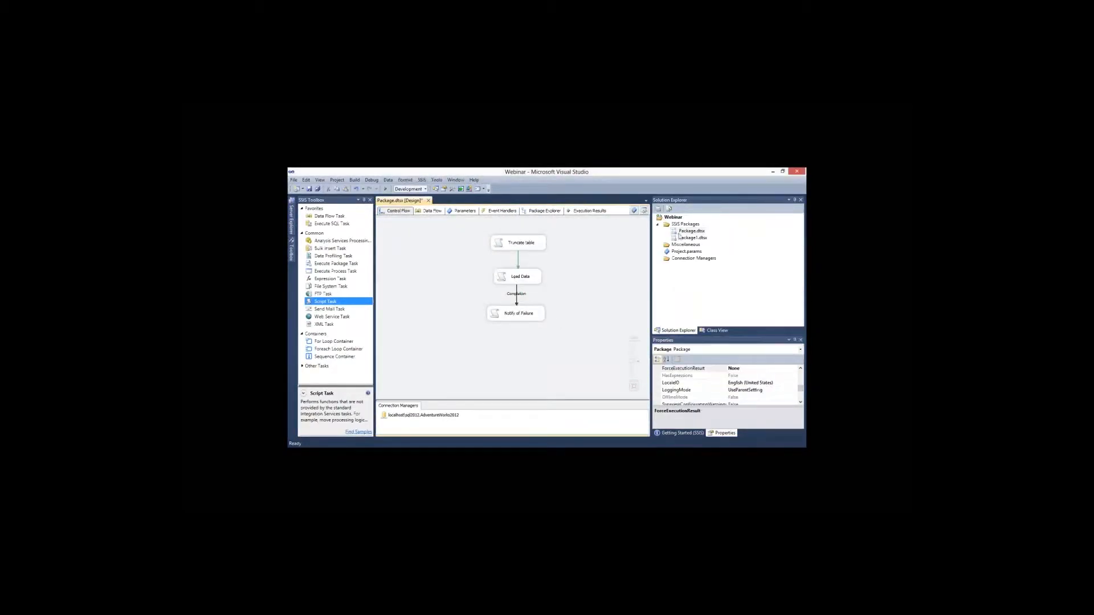
Execute Package.dtsx without a forced result on Load Data and stop debugging after the run
{"action": "right_click", "coordinate": [689, 232]}
{"action": "left_click", "coordinate": [701, 249]}
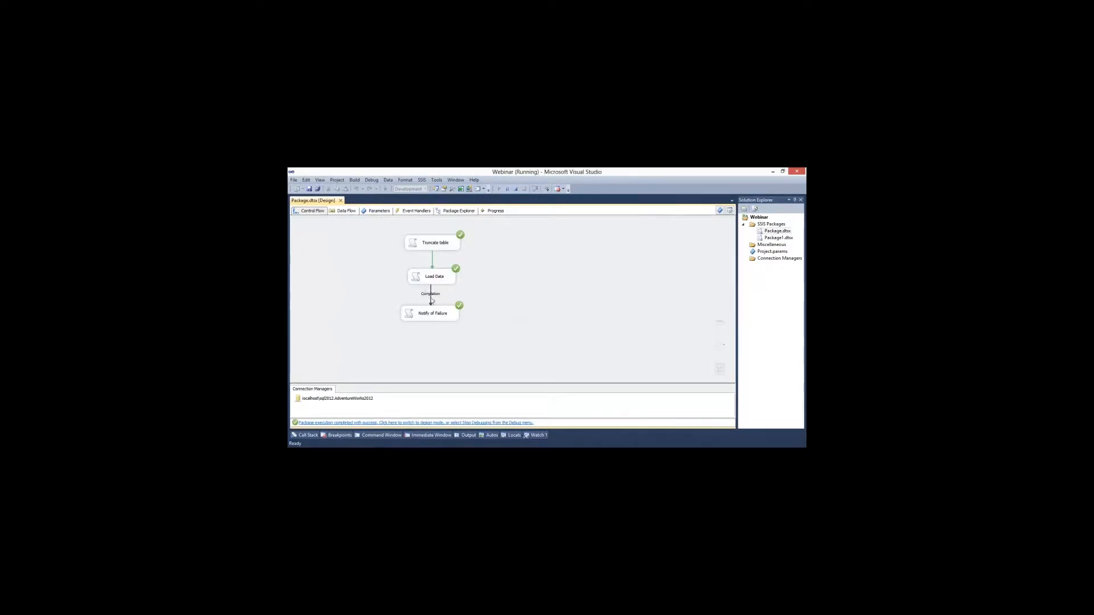
{"action": "left_click", "coordinate": [515, 190]}
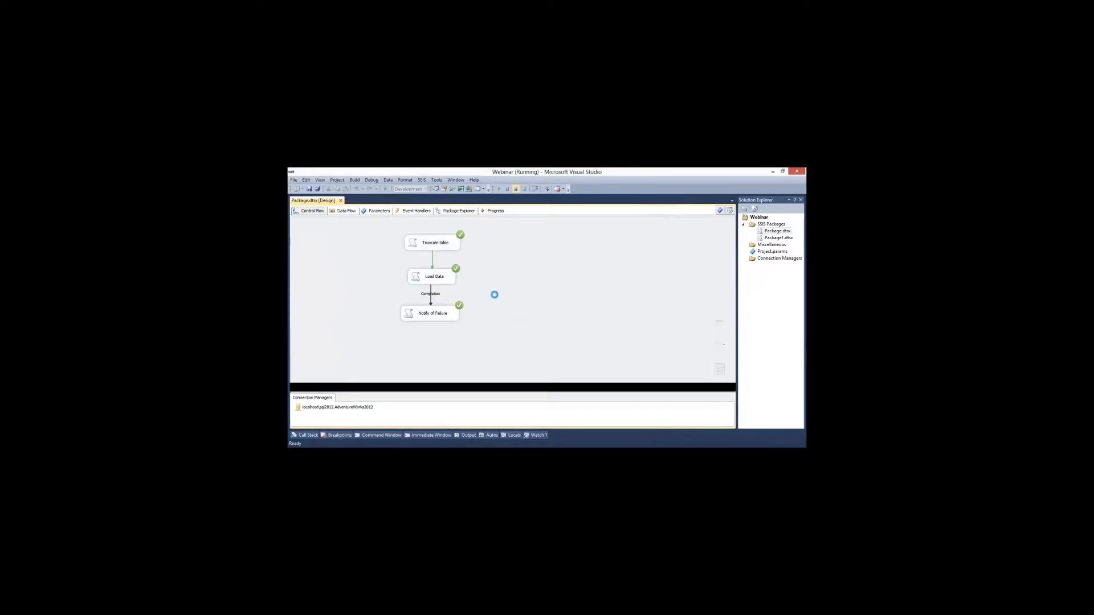
Add a Script Task beside Load Data, connect it to Notify of Failure and set the multiple constraints to Logical OR
{"action": "left_click_drag", "start_coordinate": [347, 302], "coordinate": [509, 314]}
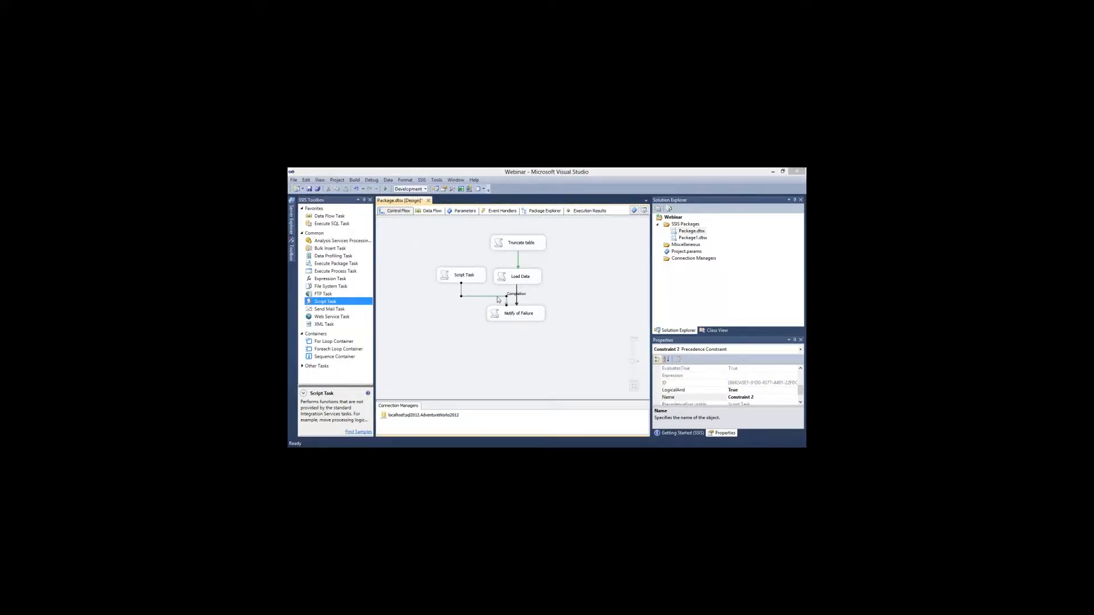
{"action": "double_click", "coordinate": [498, 297]}
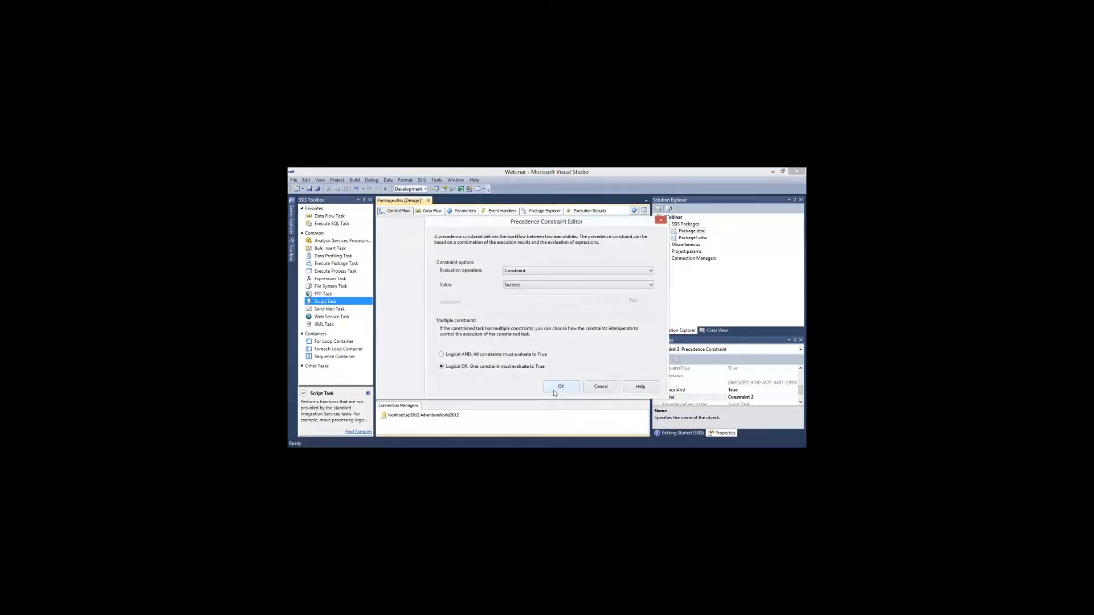
{"action": "left_click", "coordinate": [557, 388]}
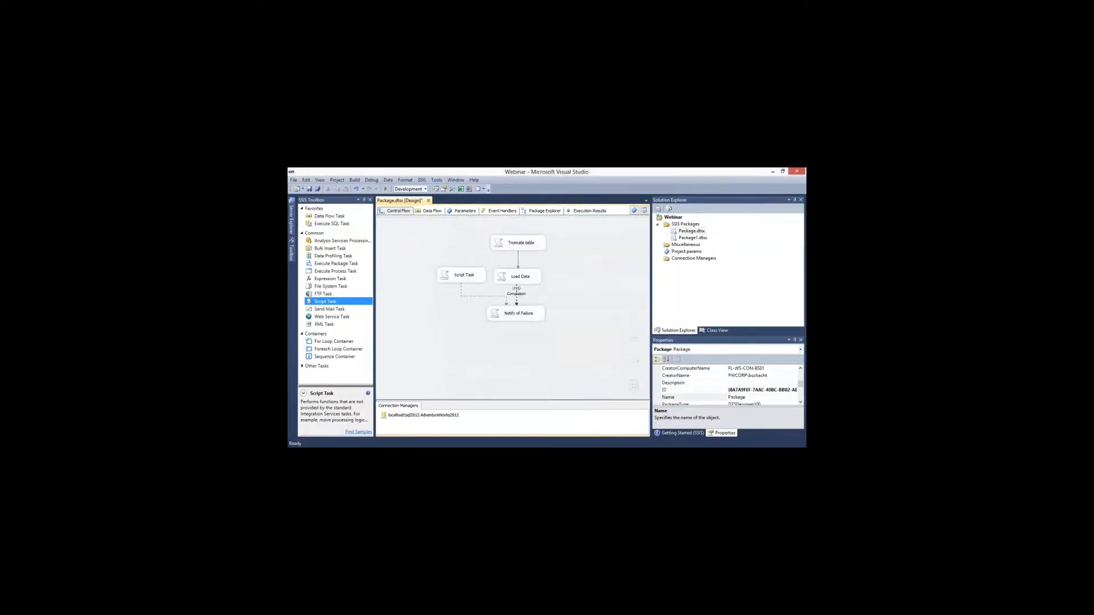
Set the value of the precedence constraint between Load Data and Notify of Failure to Failure
{"action": "left_click", "coordinate": [516, 291]}
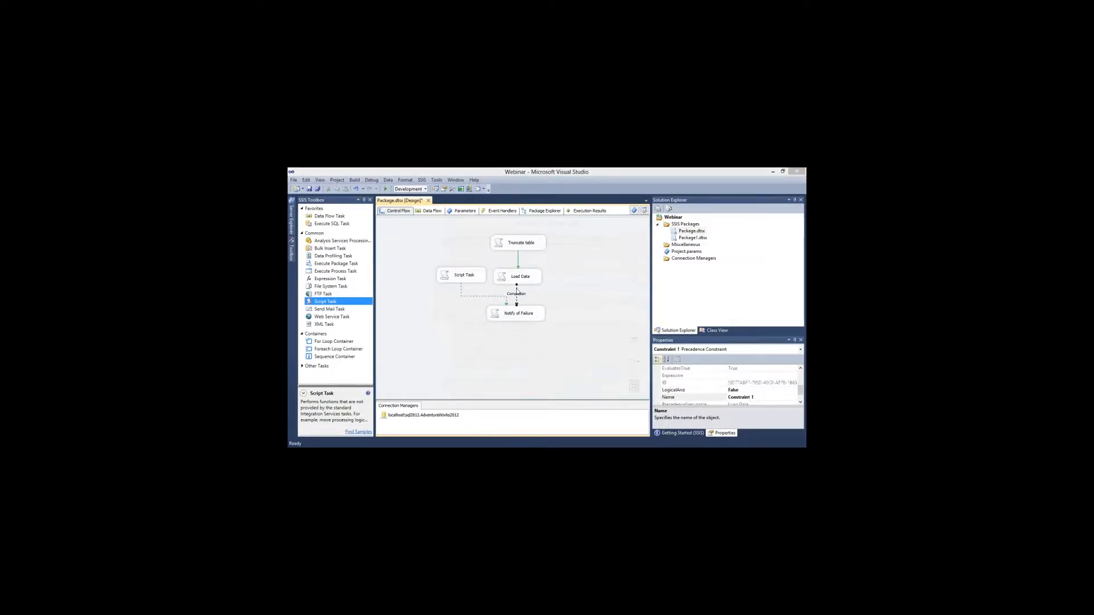
{"action": "double_click", "coordinate": [516, 291]}
{"action": "key", "text": "Return"}
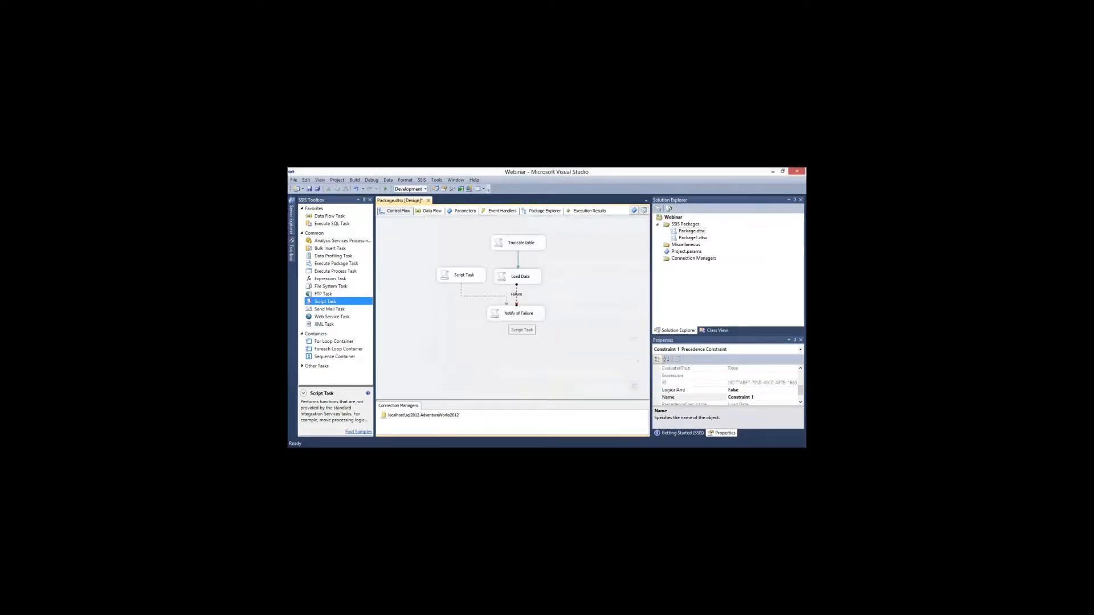
{"action": "mouse_move", "coordinate": [485, 304]}
{"action": "left_mouse_down"}
{"action": "mouse_move", "coordinate": [533, 301]}
{"action": "mouse_move", "coordinate": [613, 342]}
{"action": "mouse_move", "coordinate": [479, 366]}
{"action": "mouse_move", "coordinate": [463, 318]}
{"action": "mouse_move", "coordinate": [485, 313]}
{"action": "mouse_move", "coordinate": [459, 302]}
{"action": "mouse_move", "coordinate": [480, 309]}
{"action": "mouse_move", "coordinate": [483, 295]}
{"action": "left_mouse_up"}
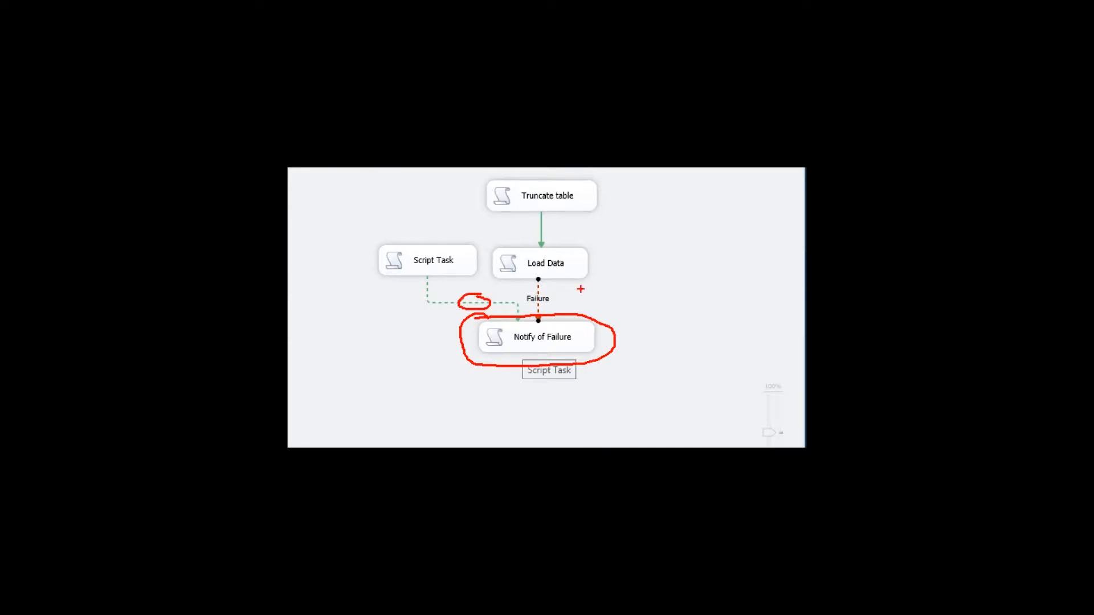
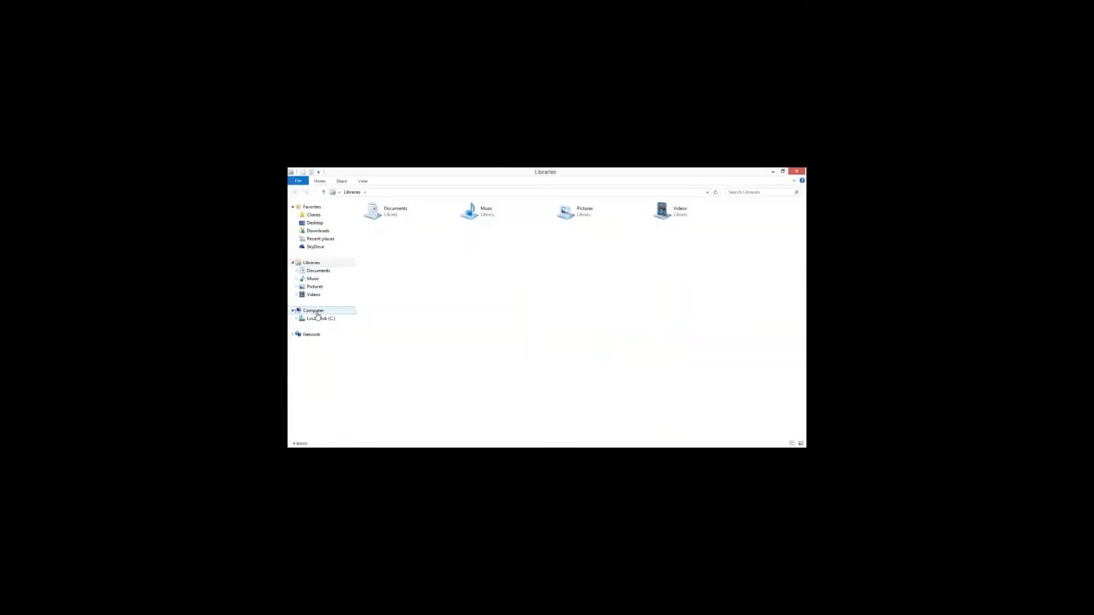
Open Customers.txt from Local Disk (C:) in Notepad, examine its column layout and text qualifiers, and return to Visual Studio
{"action": "left_click", "coordinate": [319, 318]}
{"action": "left_click", "coordinate": [386, 296]}
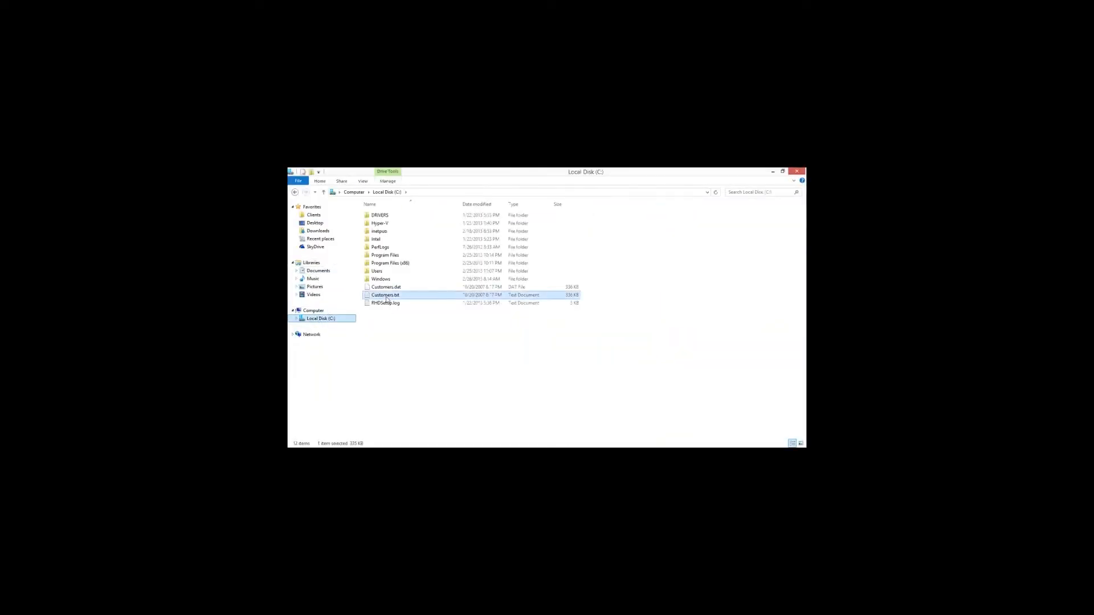
{"action": "double_click", "coordinate": [386, 296]}
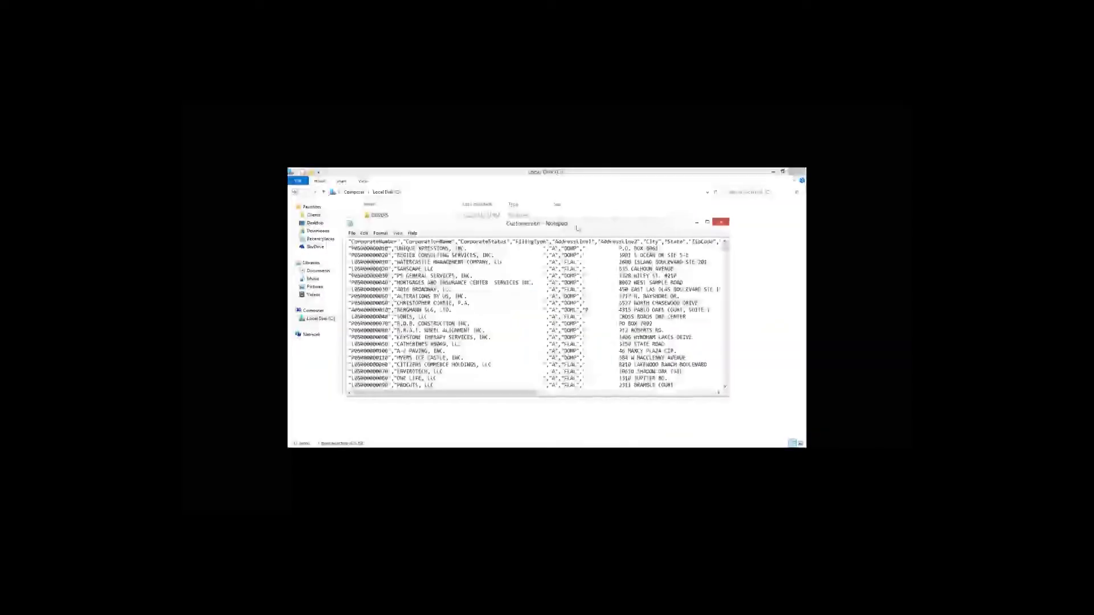
{"action": "double_click", "coordinate": [578, 227]}
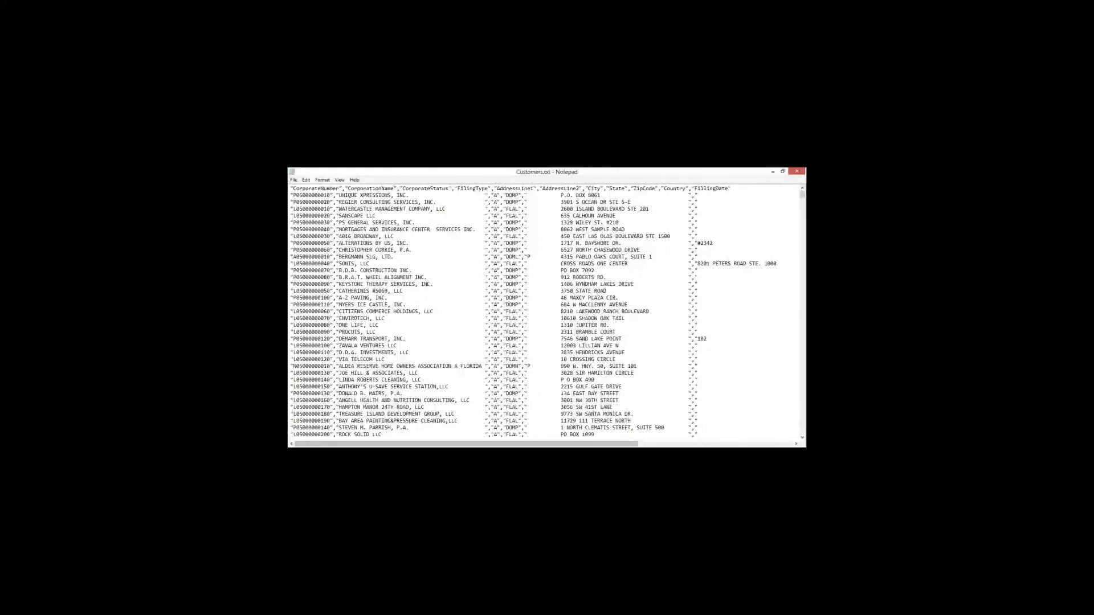
{"action": "key", "text": "alt+Tab"}
{"action": "right_click", "coordinate": [488, 429]}
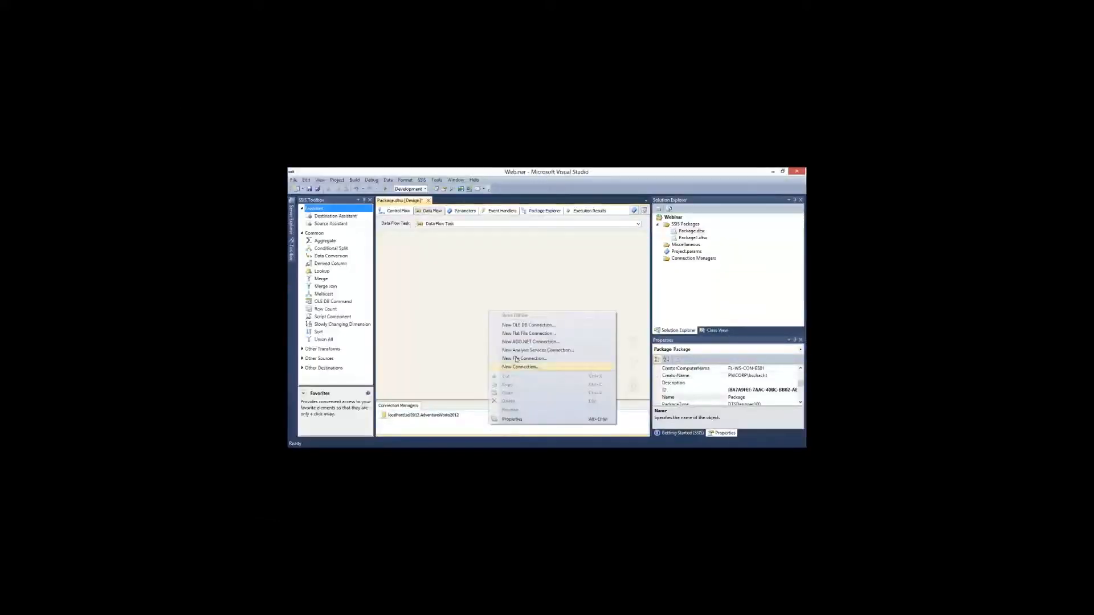
{"action": "left_click", "coordinate": [509, 323]}
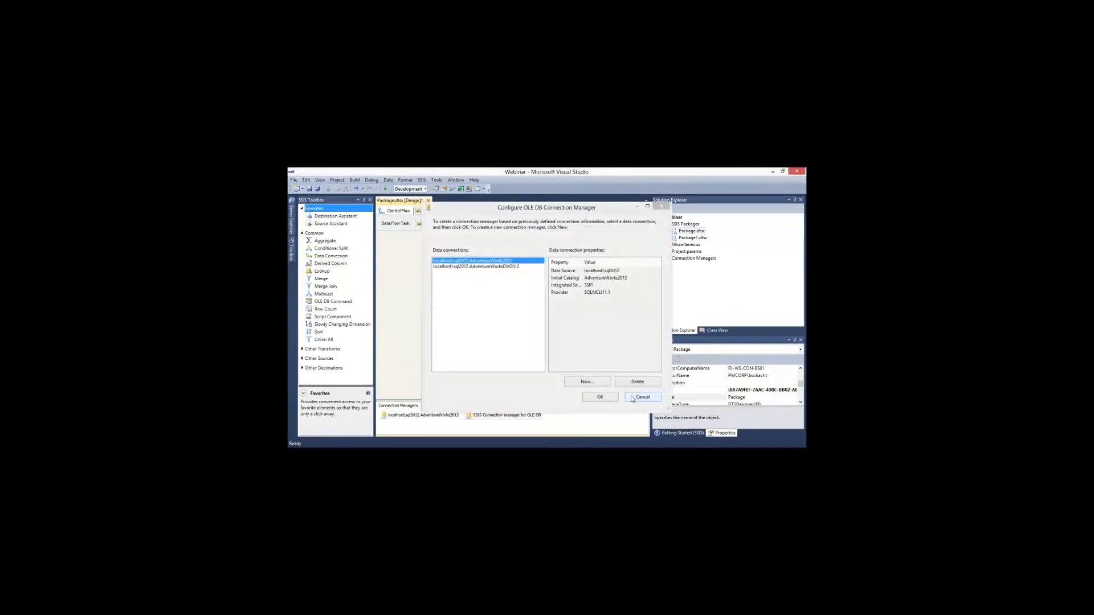
{"action": "left_click", "coordinate": [642, 397]}
Start a new flat file connection to C:\Customers.txt and set its text qualifier to a double quote (")
{"action": "right_click", "coordinate": [524, 418]}
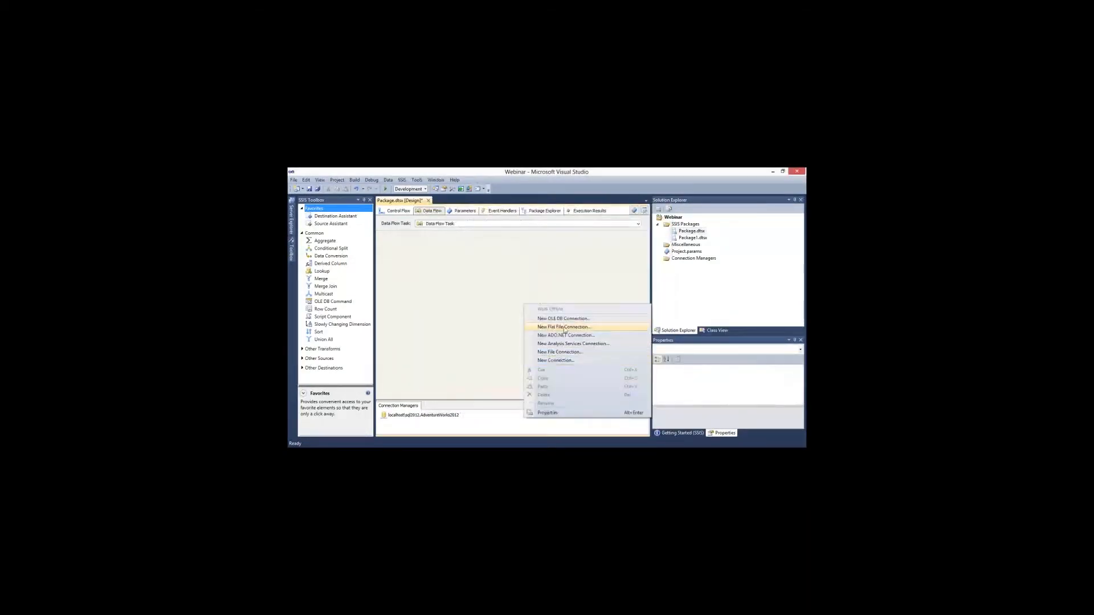
{"action": "left_click", "coordinate": [565, 328]}
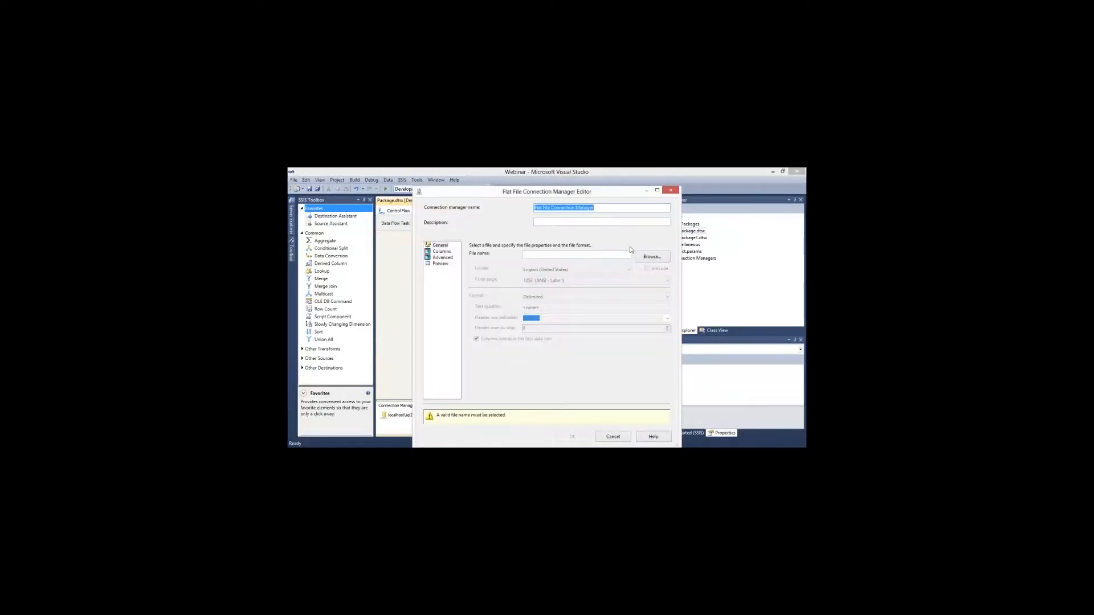
{"action": "left_click", "coordinate": [642, 255]}
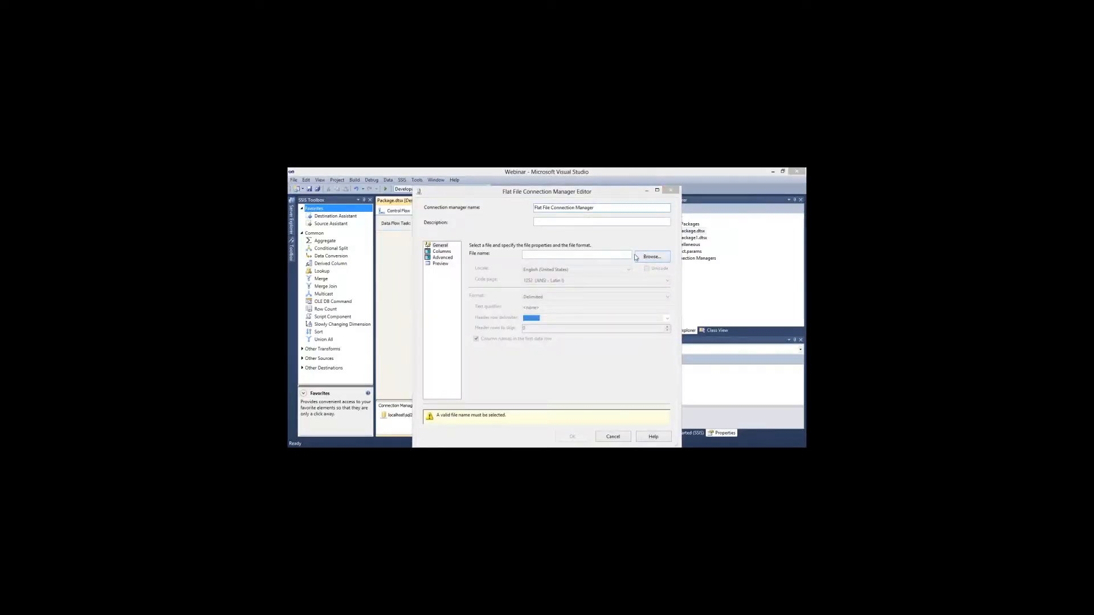
{"action": "left_click", "coordinate": [466, 217]}
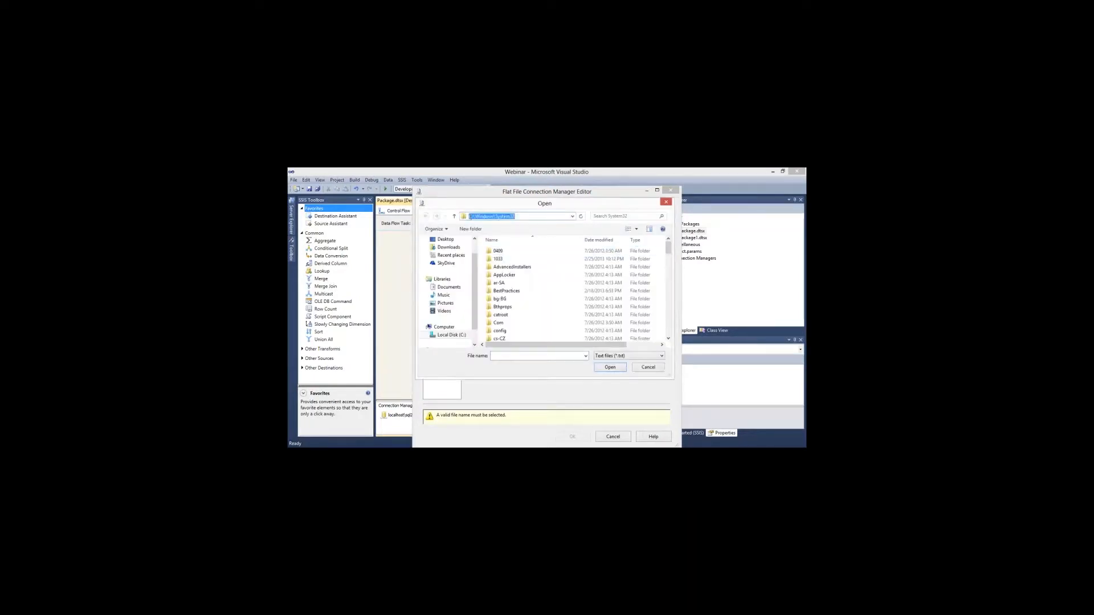
{"action": "left_click", "coordinate": [452, 336]}
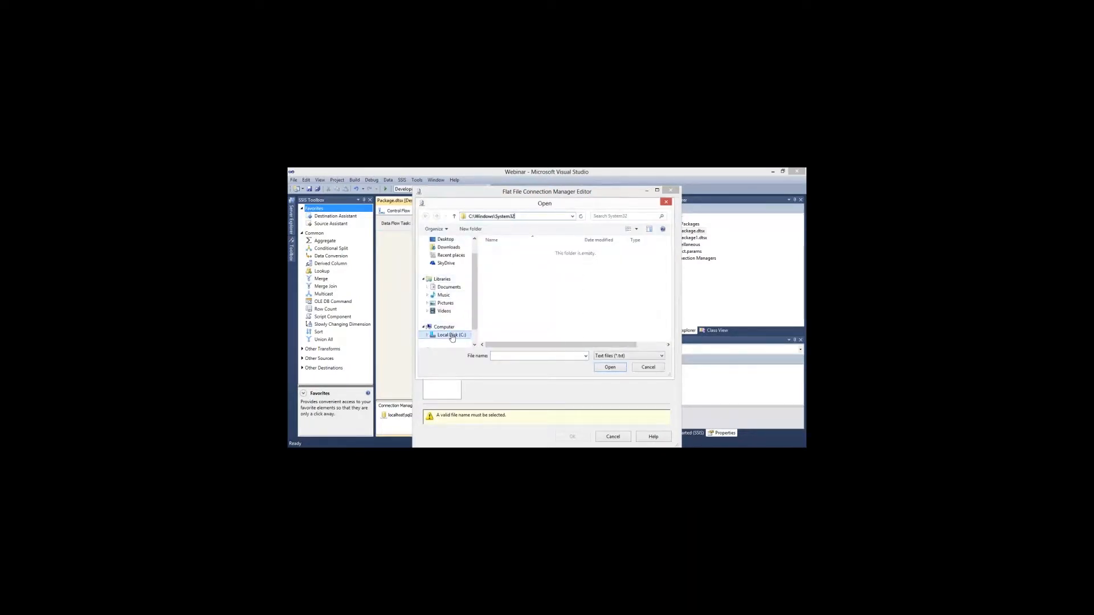
{"action": "double_click", "coordinate": [513, 325]}
{"action": "double_click", "coordinate": [544, 307]}
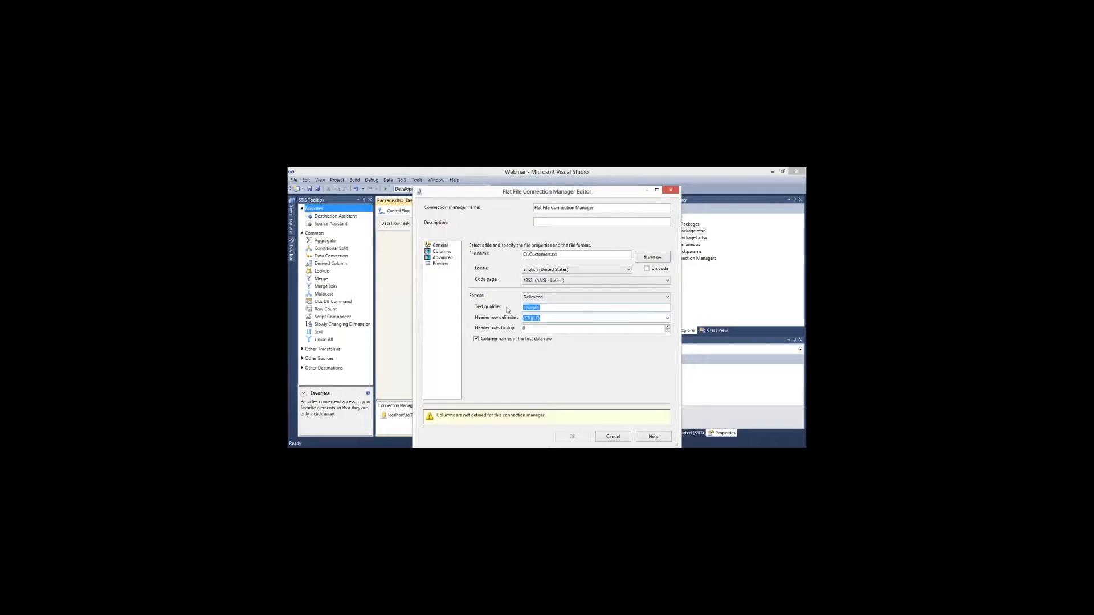
{"action": "type", "text": "\""}
Preview the flat file connection's columns, compare their trailing spaces with Customers.txt in Notepad, and save the connection manager
{"action": "left_click", "coordinate": [440, 252]}
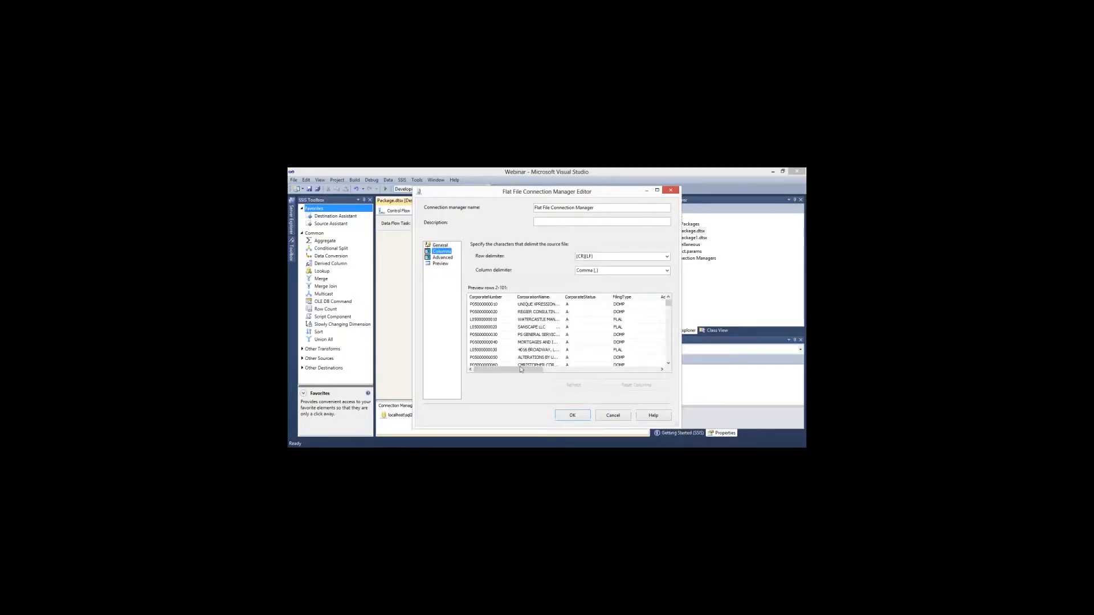
{"action": "left_click_drag", "start_coordinate": [522, 370], "coordinate": [564, 376]}
{"action": "left_click", "coordinate": [601, 306]}
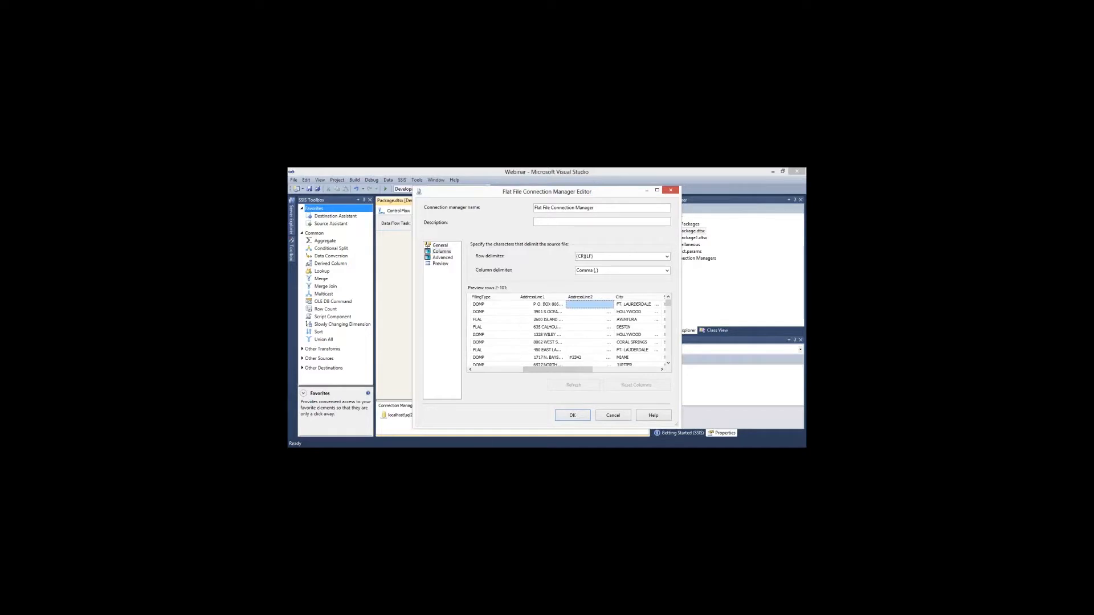
{"action": "key", "text": "alt+Tab"}
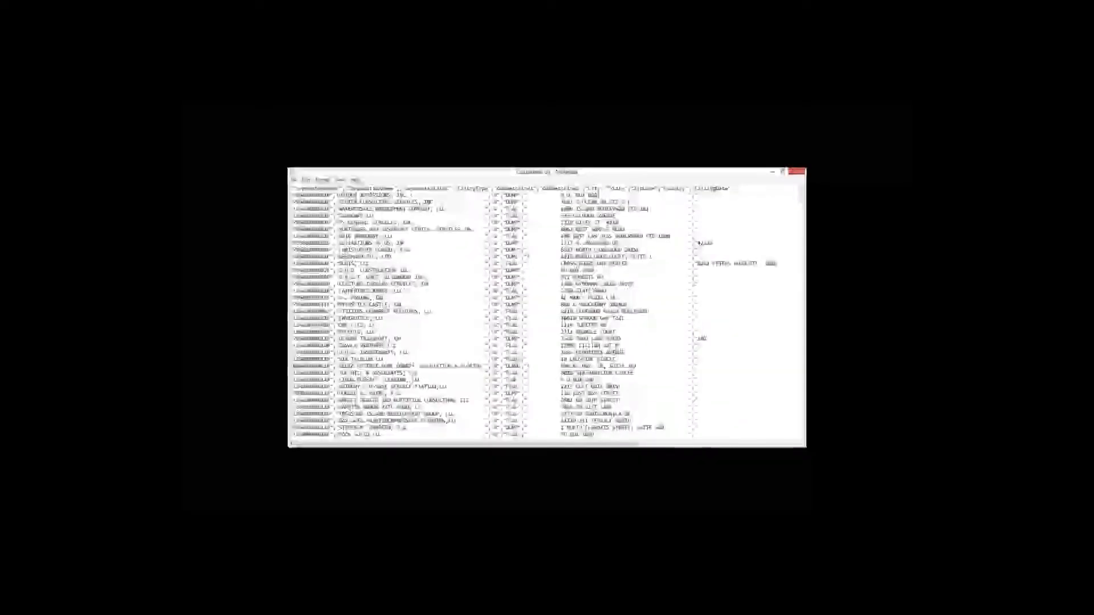
{"action": "left_click_drag", "start_coordinate": [409, 195], "coordinate": [455, 202]}
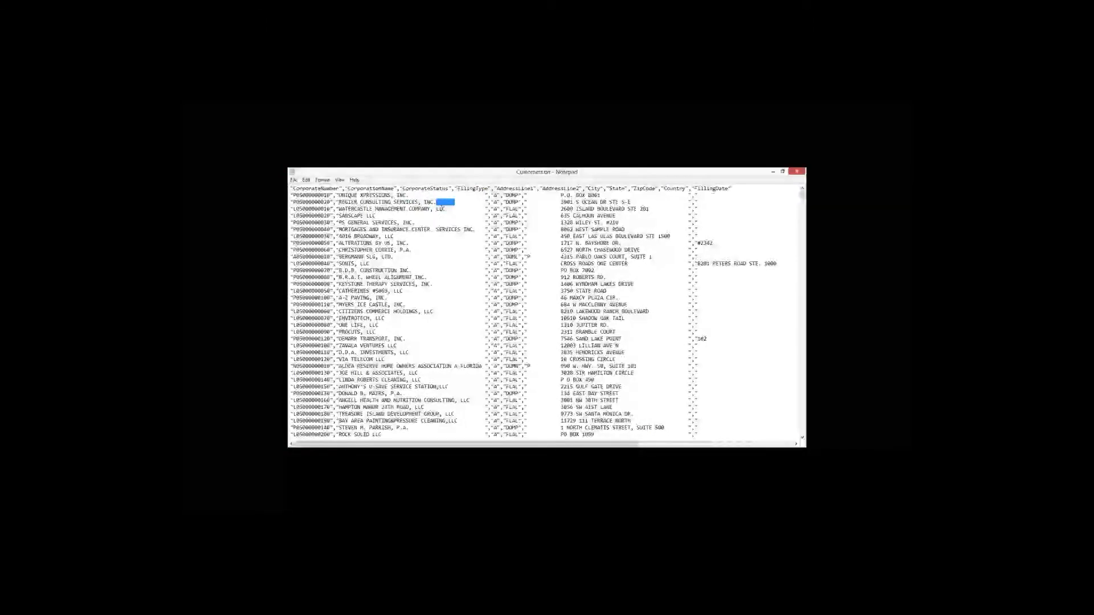
{"action": "left_click_drag", "start_coordinate": [445, 209], "coordinate": [376, 216]}
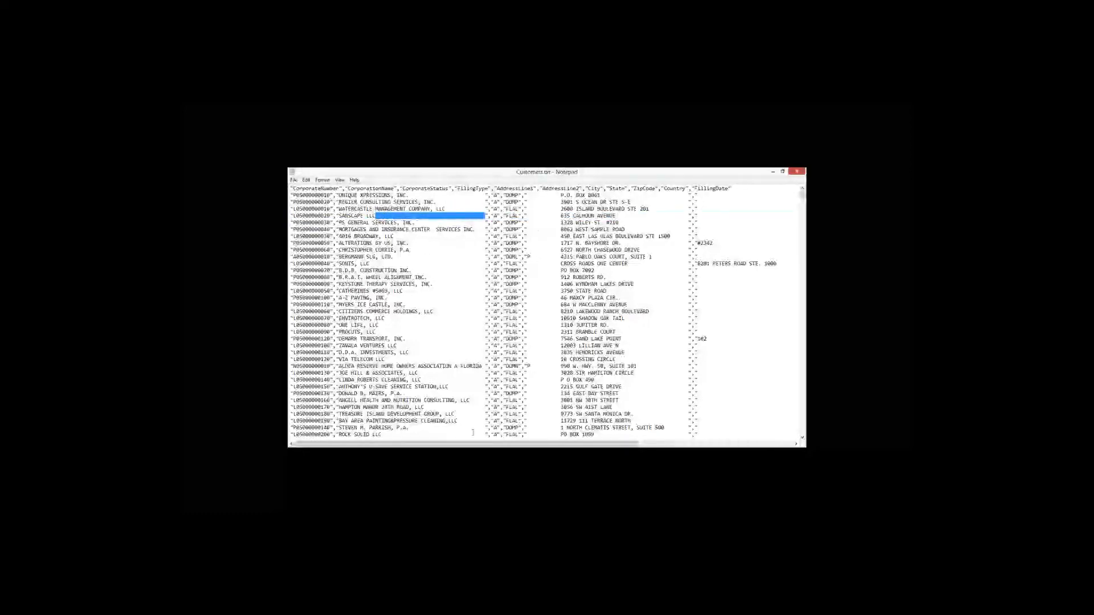
{"action": "mouse_move", "coordinate": [494, 451]}
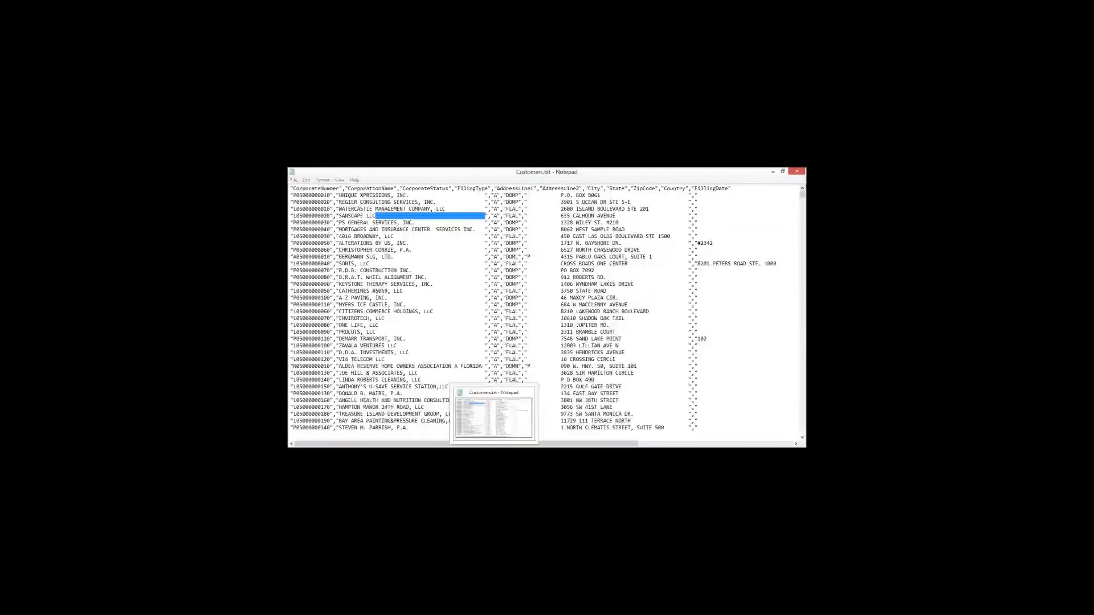
{"action": "left_click", "coordinate": [494, 451]}
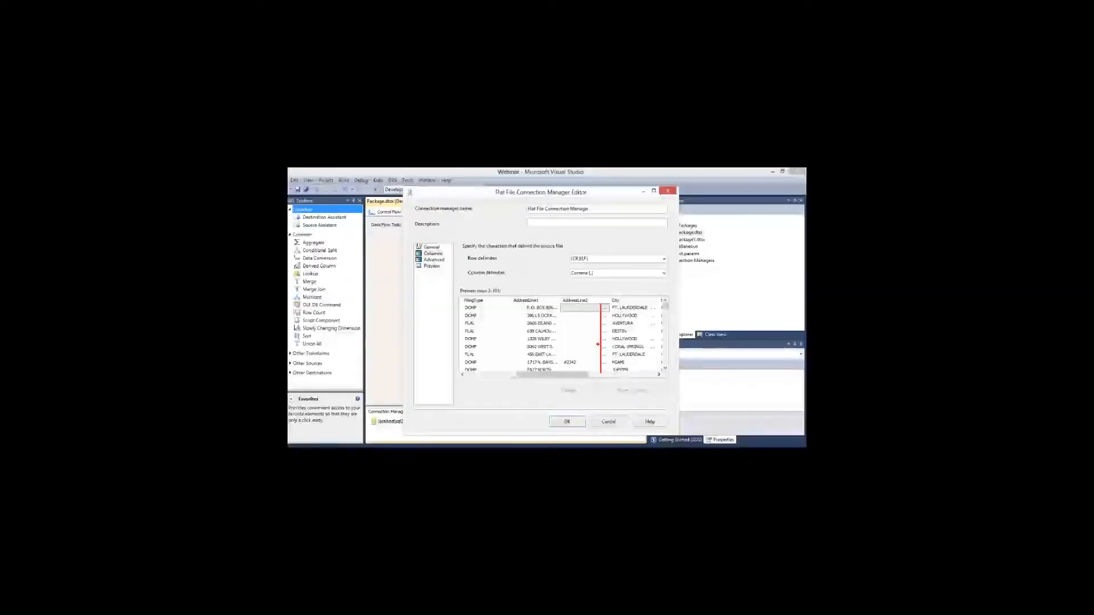
{"action": "left_click", "coordinate": [573, 416]}
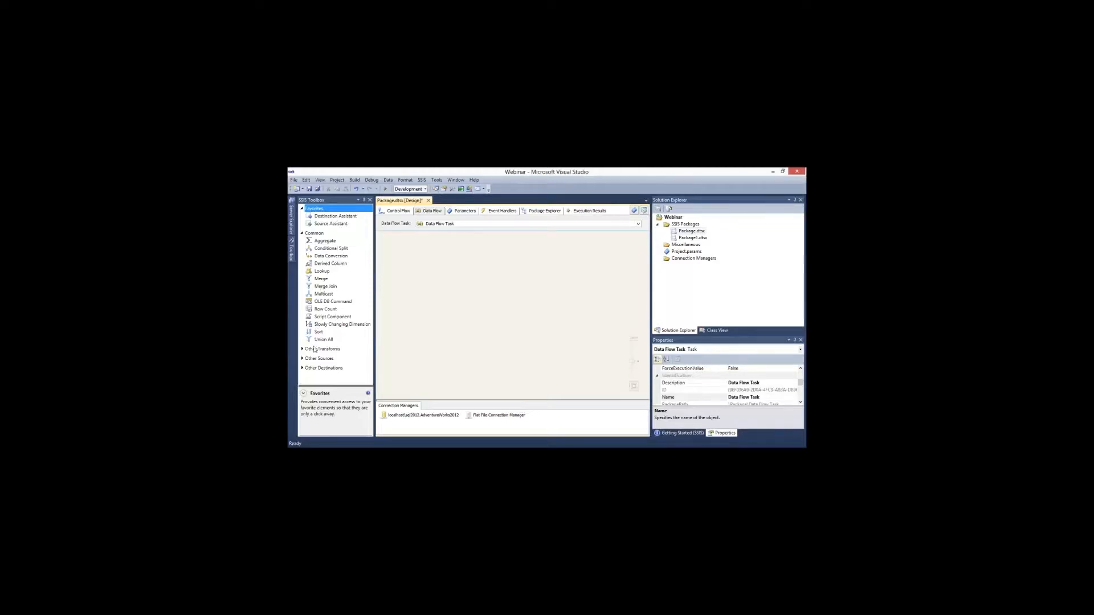
Add a Flat File Source to the Data Flow Task using Flat File Connection Manager and load its columns
{"action": "left_click", "coordinate": [303, 361]}
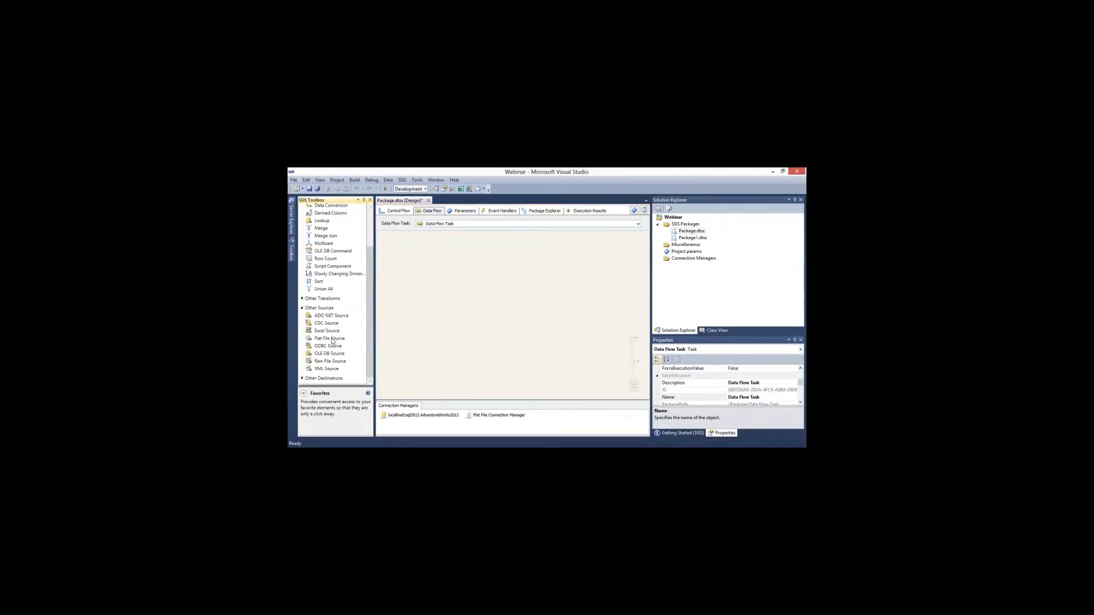
{"action": "left_click_drag", "start_coordinate": [333, 340], "coordinate": [449, 253]}
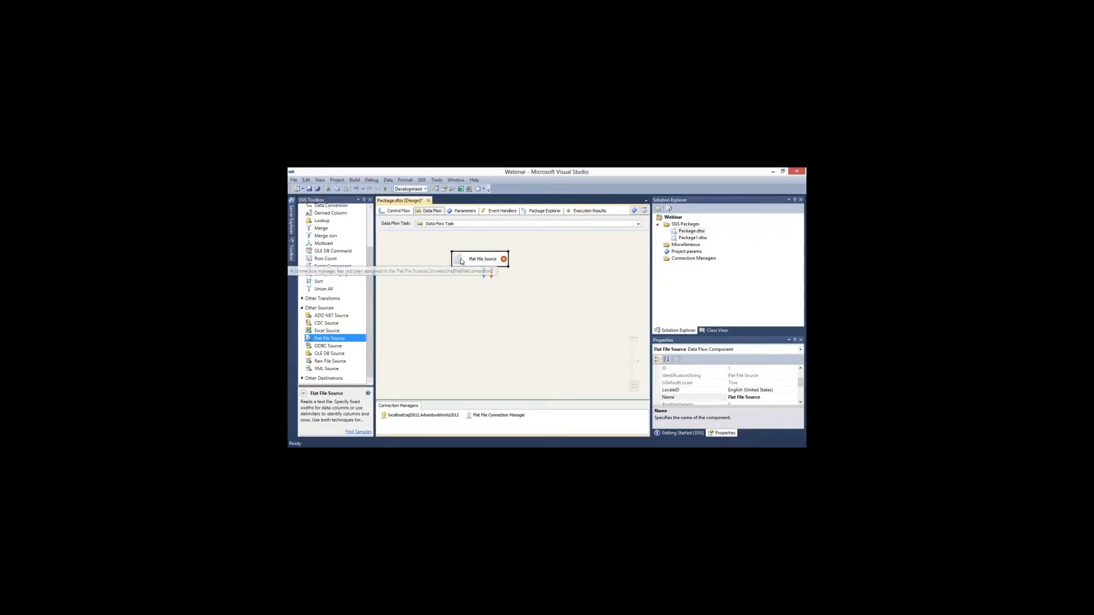
{"action": "double_click", "coordinate": [462, 261]}
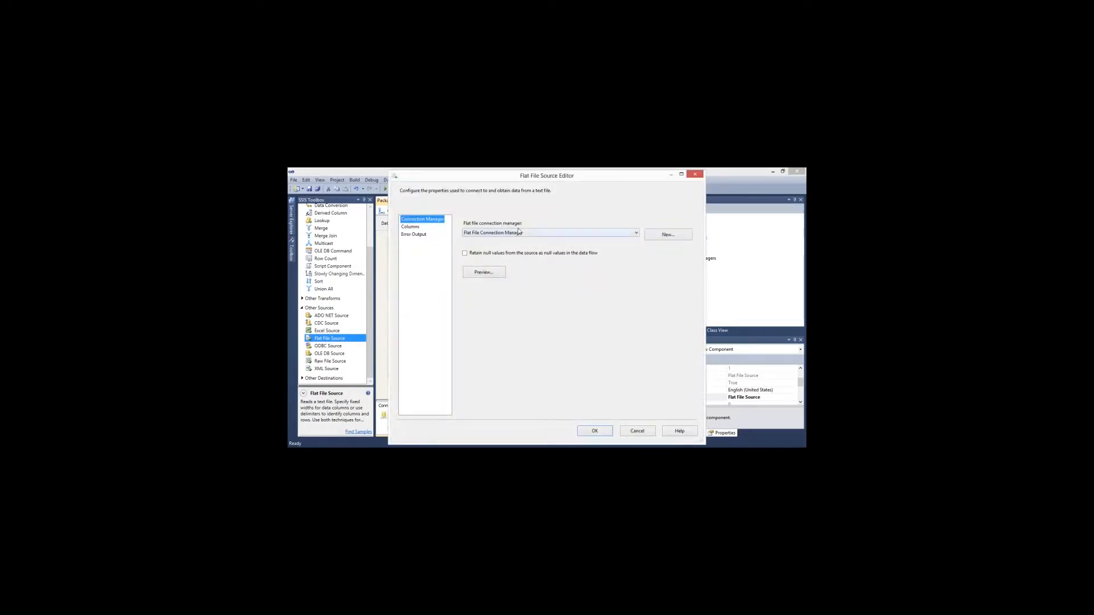
{"action": "left_click", "coordinate": [424, 228]}
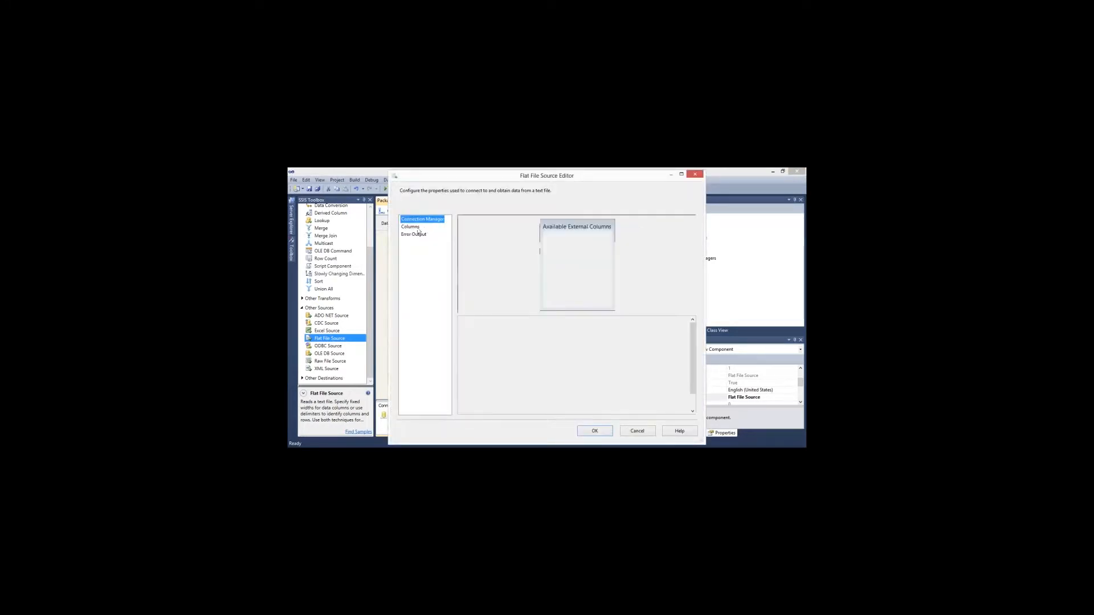
{"action": "left_click", "coordinate": [595, 432]}
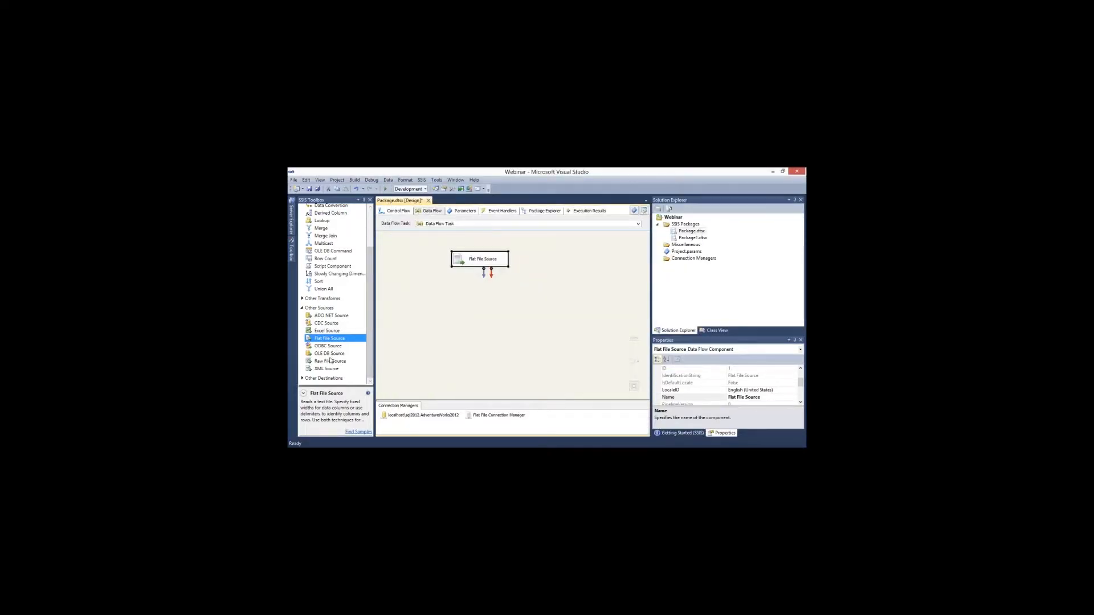
Add an OLE DB Destination below the Flat File Source and connect the source's output to it
{"action": "left_click", "coordinate": [369, 316]}
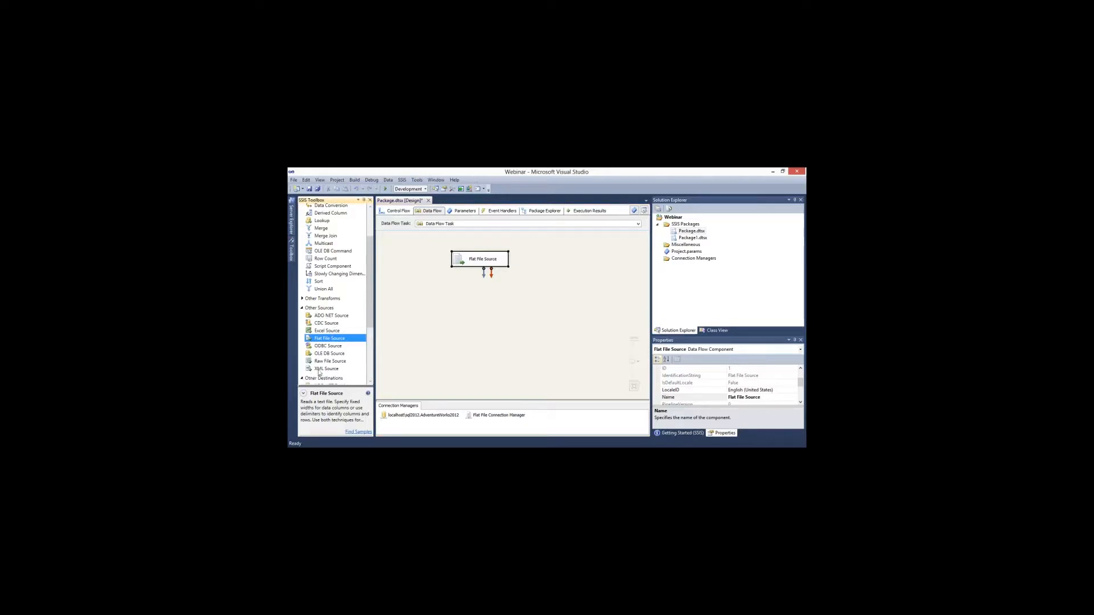
{"action": "left_click", "coordinate": [302, 379]}
{"action": "scroll", "coordinate": [319, 373], "scroll_direction": "down", "scroll_amount": 2}
{"action": "left_click", "coordinate": [423, 416]}
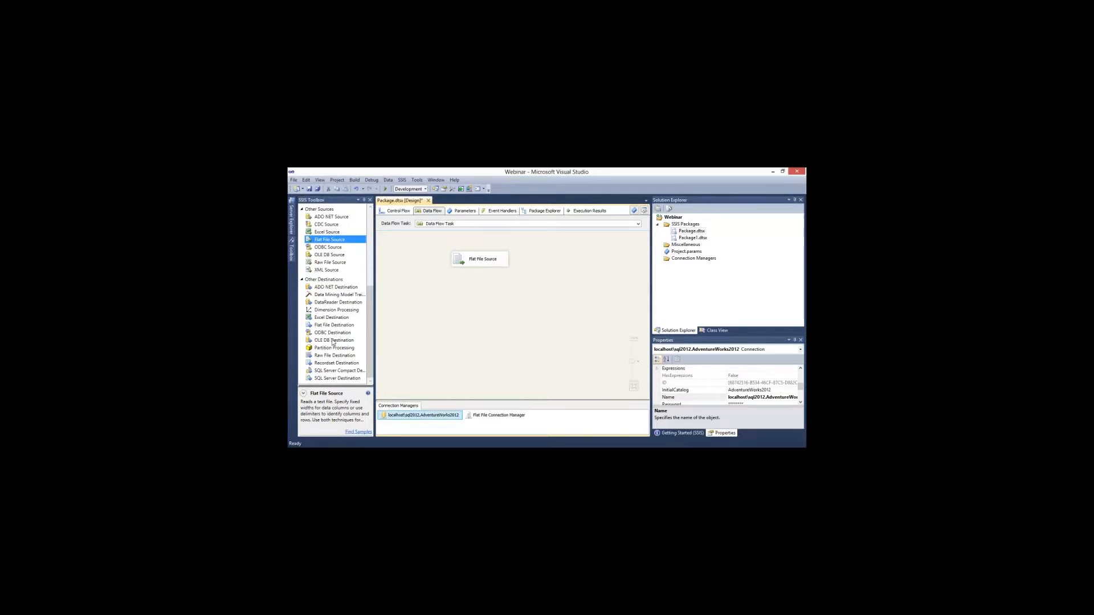
{"action": "left_click_drag", "start_coordinate": [333, 342], "coordinate": [494, 308]}
{"action": "left_click", "coordinate": [482, 259]}
{"action": "left_click_drag", "start_coordinate": [483, 272], "coordinate": [491, 306]}
{"action": "left_click", "coordinate": [467, 307]}
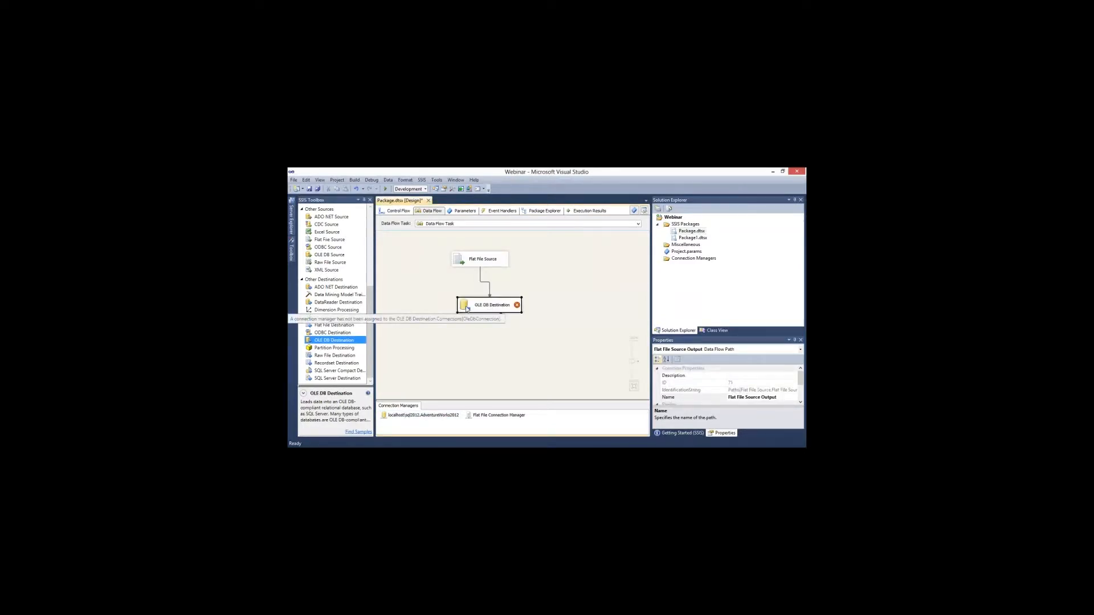
Create a new destination table named Customers in AdventureWorks2012 from the OLE DB Destination's settings
{"action": "double_click", "coordinate": [467, 309]}
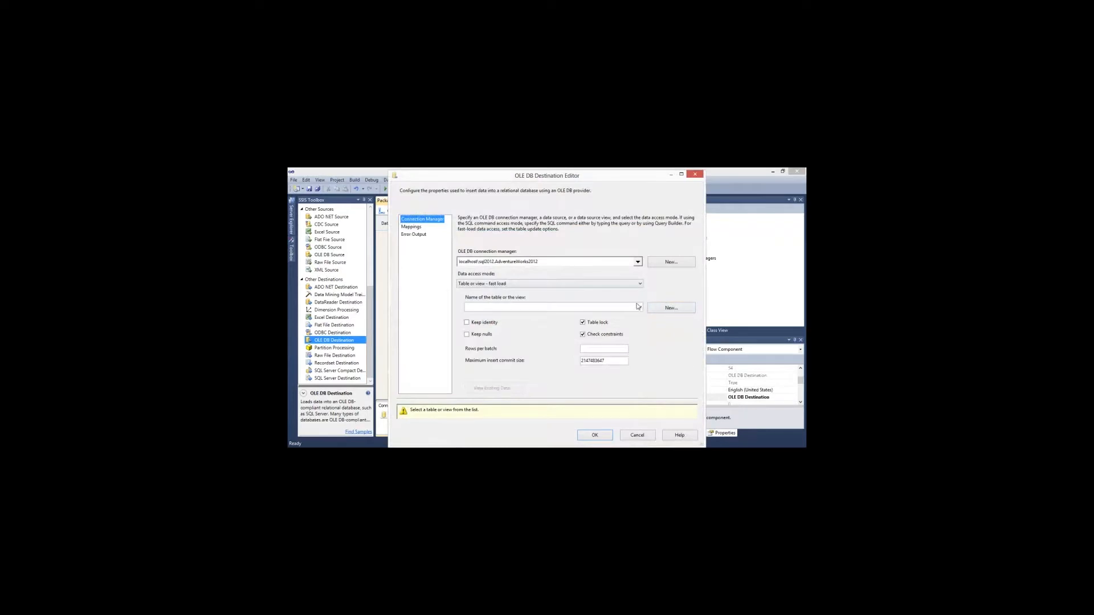
{"action": "left_click", "coordinate": [639, 307]}
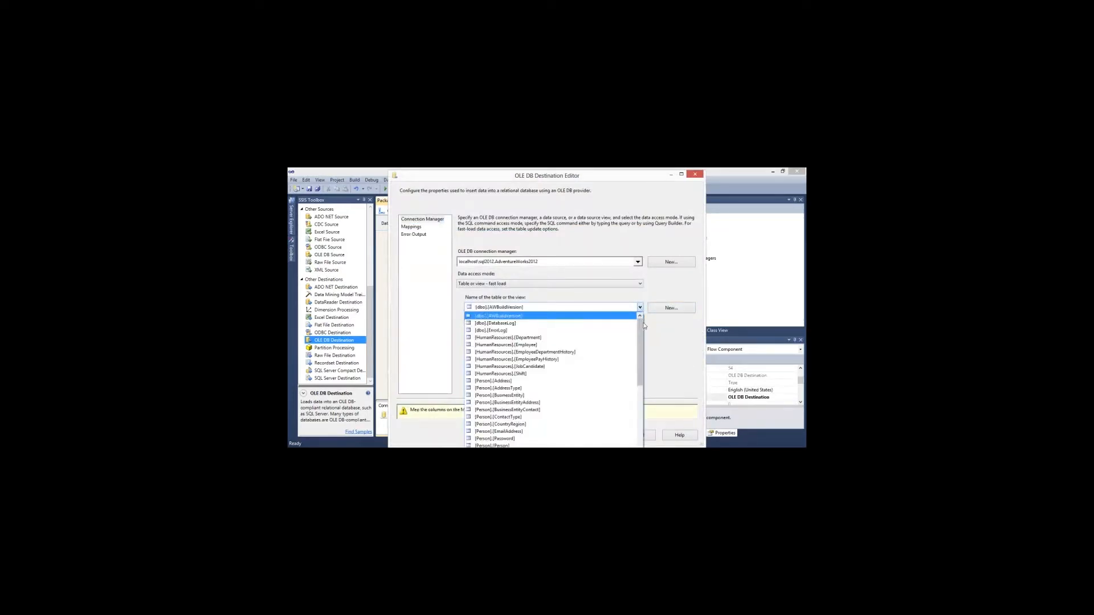
{"action": "scroll", "coordinate": [639, 333], "scroll_direction": "down", "scroll_amount": 8}
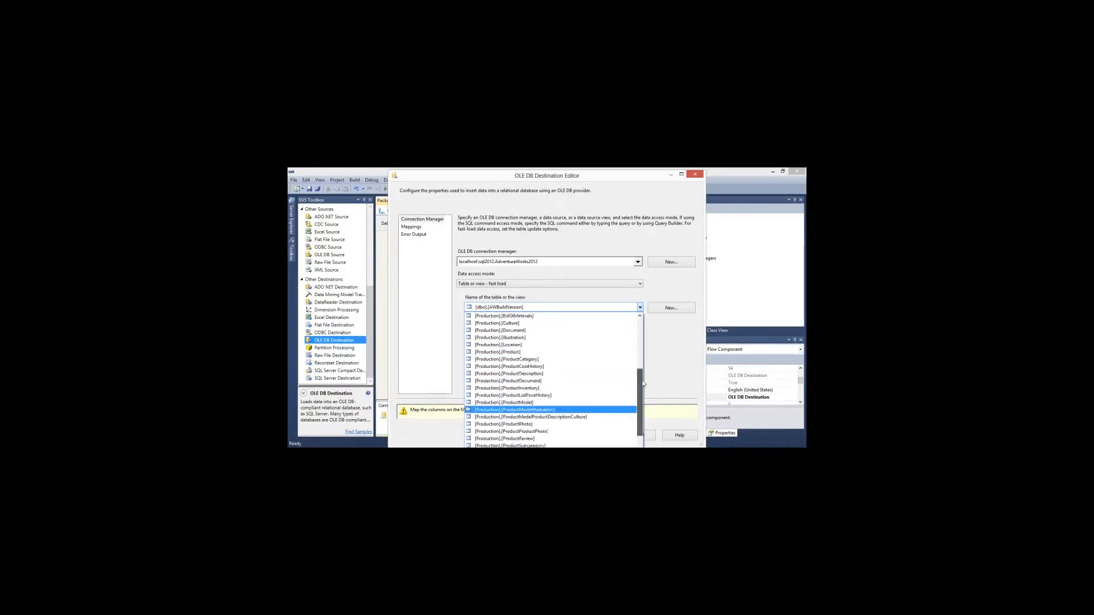
{"action": "left_click", "coordinate": [672, 308]}
{"action": "left_click", "coordinate": [672, 312]}
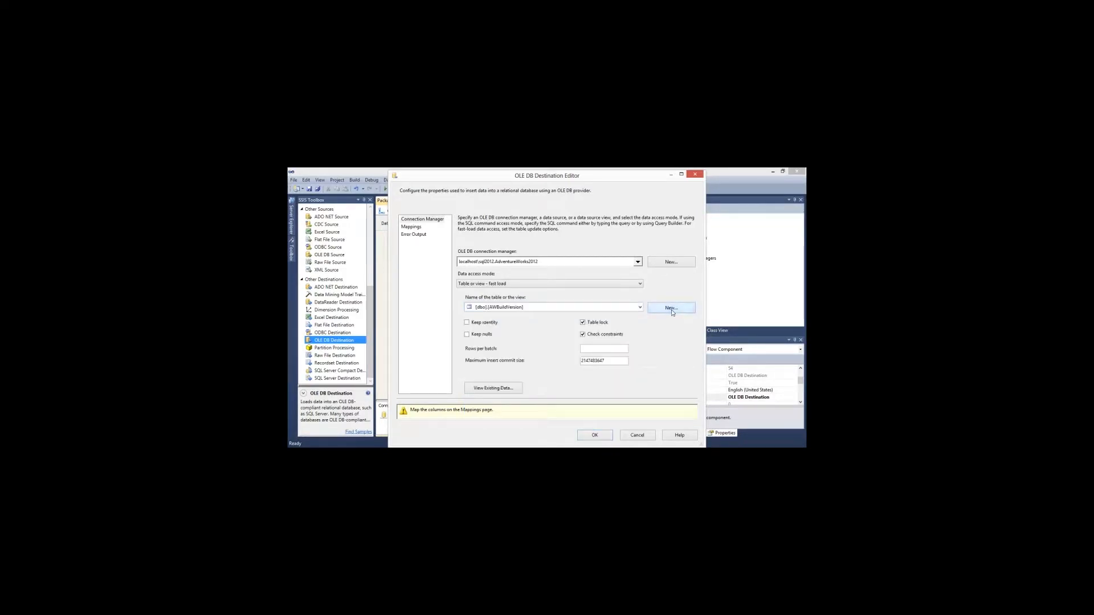
{"action": "left_click", "coordinate": [511, 257]}
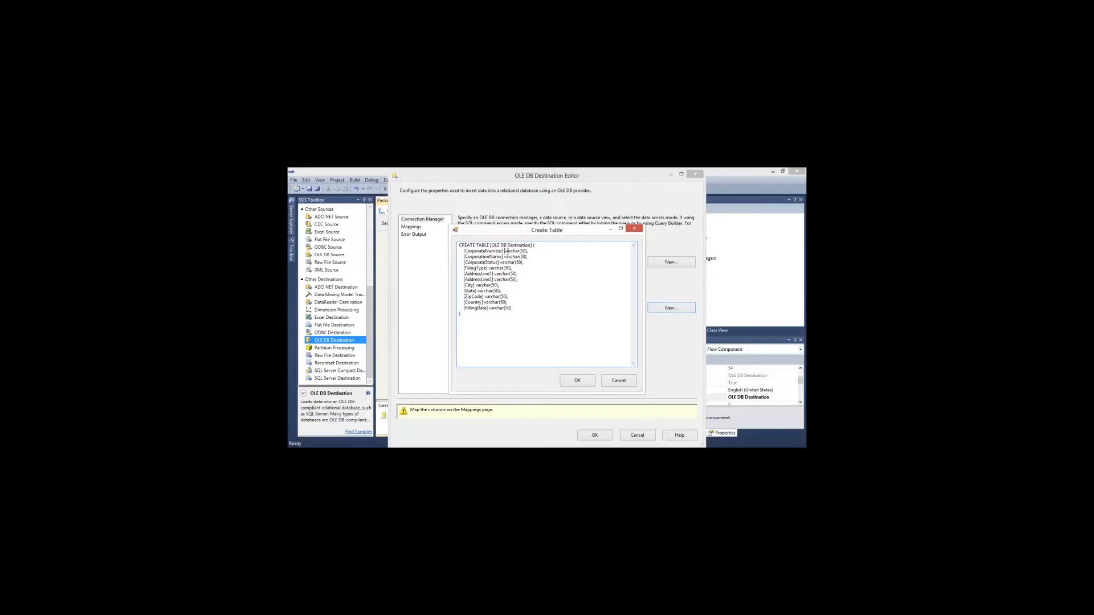
{"action": "left_click_drag", "start_coordinate": [511, 251], "coordinate": [527, 251]}
{"action": "left_click_drag", "start_coordinate": [494, 274], "coordinate": [516, 275]}
{"action": "left_click", "coordinate": [511, 274]}
{"action": "left_click_drag", "start_coordinate": [494, 246], "coordinate": [529, 246]}
{"action": "type", "text": "Customers"}
{"action": "left_click", "coordinate": [589, 382]}
Map the input columns to the Customers table columns, review the mappings, and save the OLE DB Destination
{"action": "left_click", "coordinate": [411, 227]}
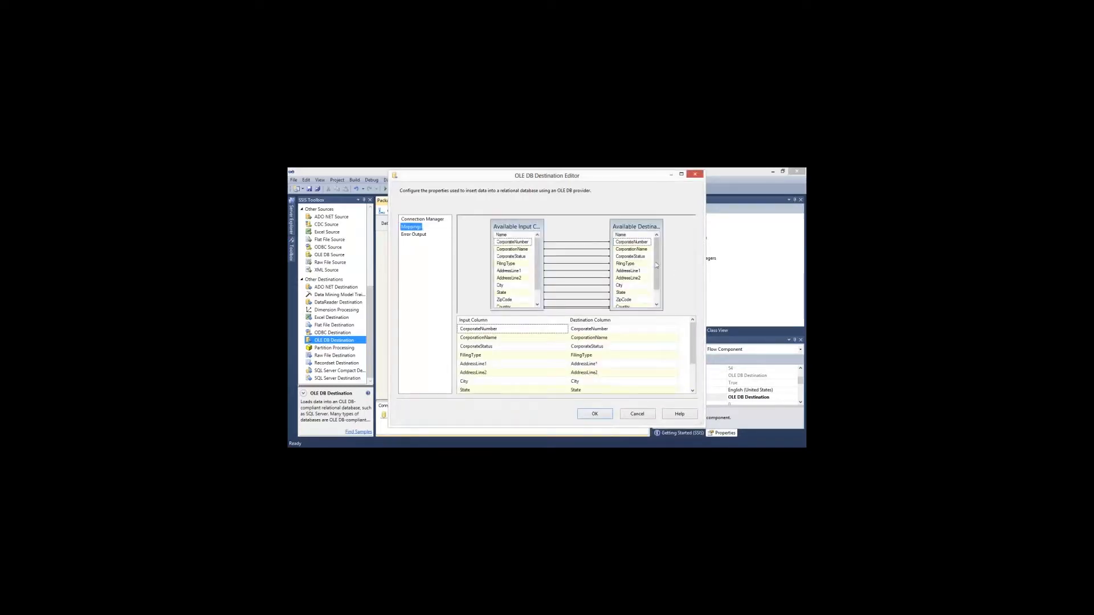
{"action": "scroll", "coordinate": [656, 265], "scroll_direction": "down", "scroll_amount": 1}
{"action": "scroll", "coordinate": [537, 293], "scroll_direction": "down", "scroll_amount": 1}
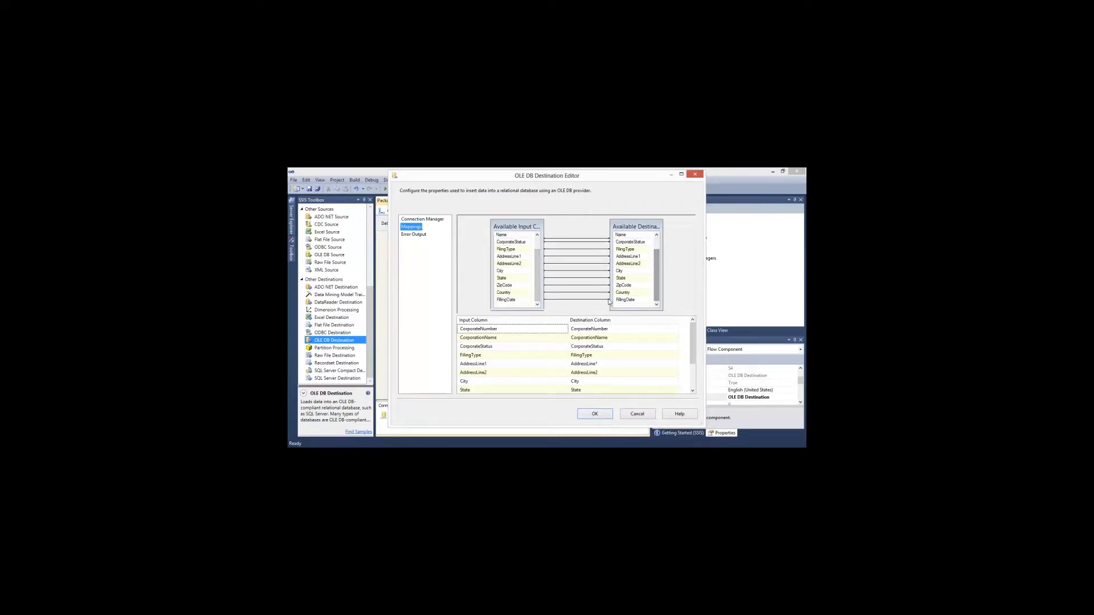
{"action": "left_click", "coordinate": [597, 415]}
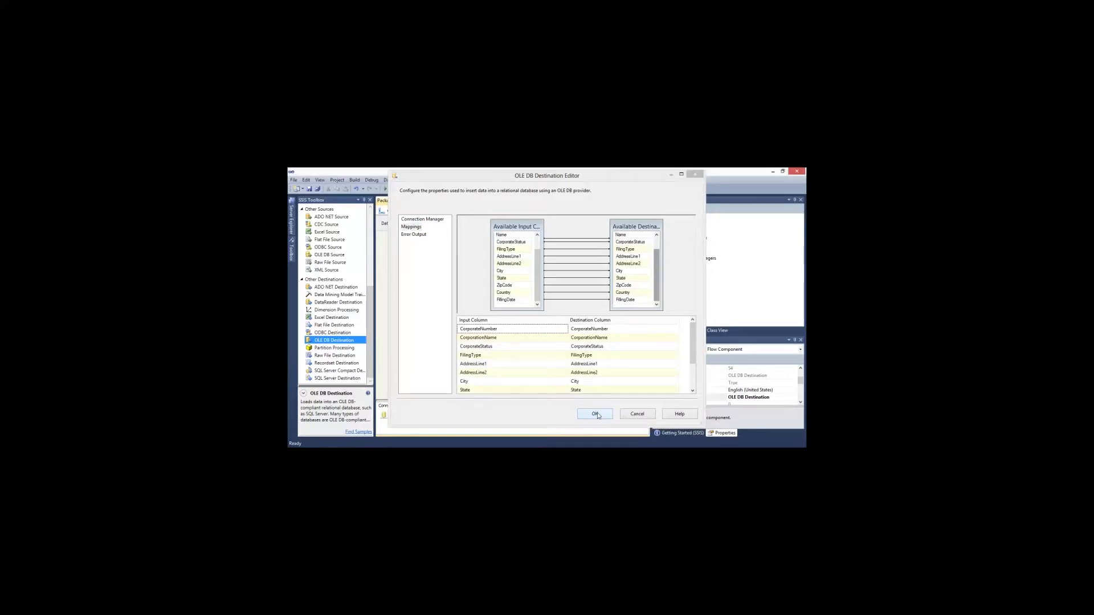
Show the AddressLine1 output column's properties in the Flat File Source's advanced editor
{"action": "right_click", "coordinate": [495, 256]}
{"action": "left_click", "coordinate": [508, 272]}
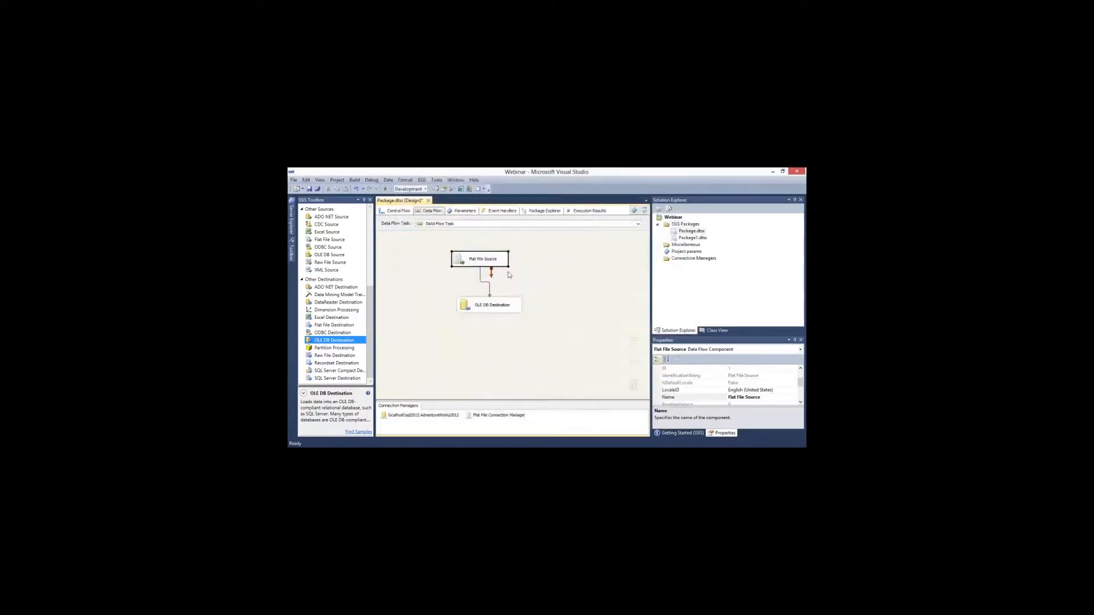
{"action": "left_click", "coordinate": [576, 213]}
{"action": "double_click", "coordinate": [450, 255]}
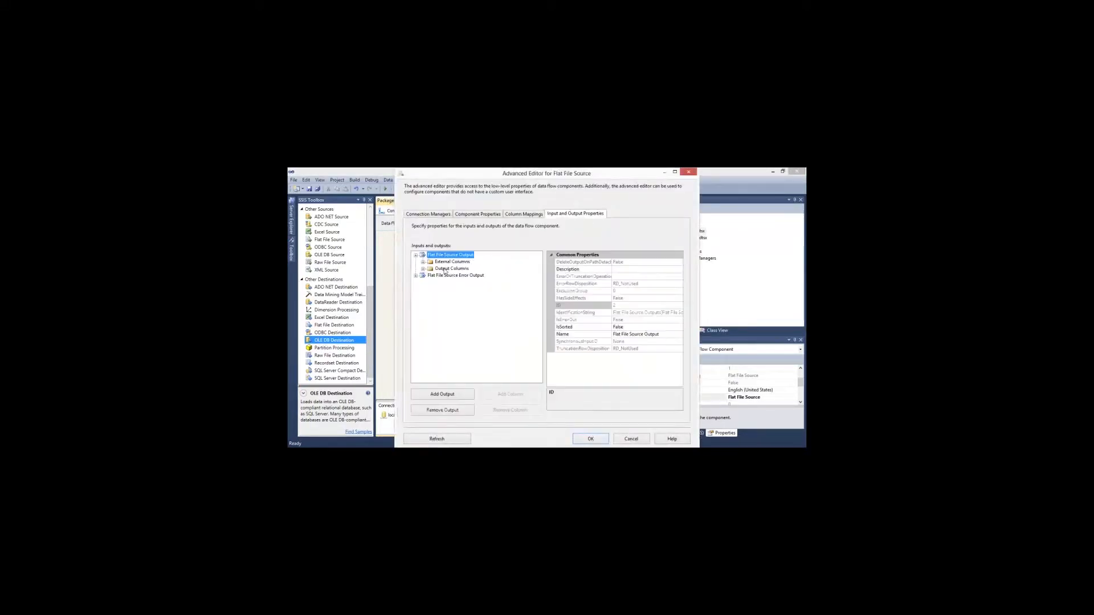
{"action": "double_click", "coordinate": [452, 268]}
{"action": "left_click", "coordinate": [456, 302]}
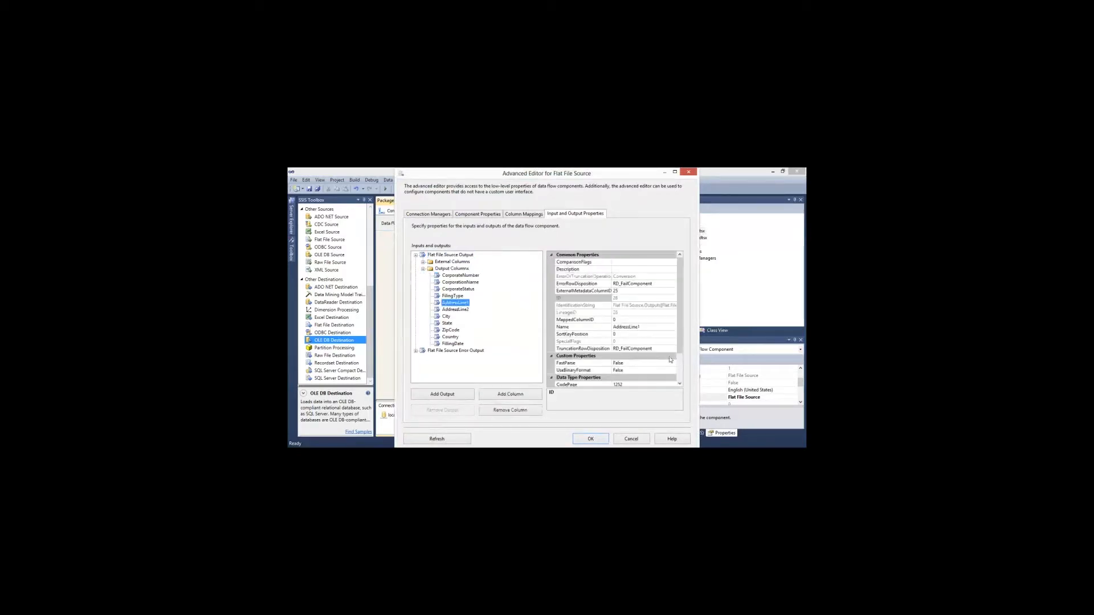
Choose the TruncationRowDisposition option for AddressLine1, view the State column's properties, and save the Flat File Source
{"action": "scroll", "coordinate": [672, 317], "scroll_direction": "down", "scroll_amount": 3}
{"action": "left_click", "coordinate": [644, 312]}
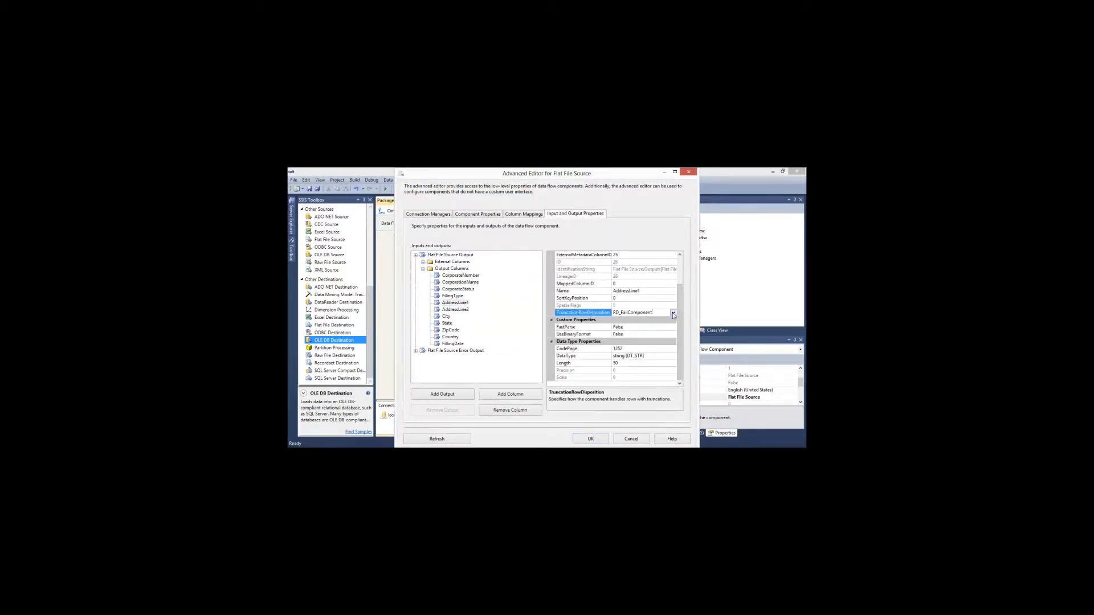
{"action": "left_click", "coordinate": [644, 313]}
{"action": "left_click", "coordinate": [645, 314]}
{"action": "left_click", "coordinate": [668, 315]}
{"action": "left_click", "coordinate": [673, 313]}
{"action": "left_click", "coordinate": [638, 328]}
{"action": "left_click", "coordinate": [447, 324]}
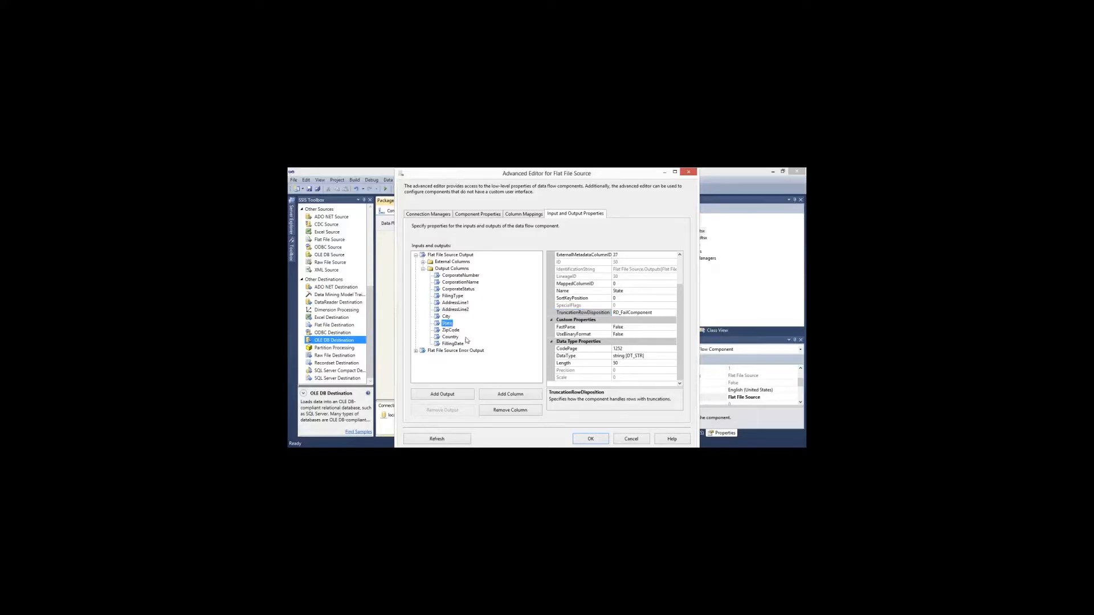
{"action": "left_click", "coordinate": [598, 438]}
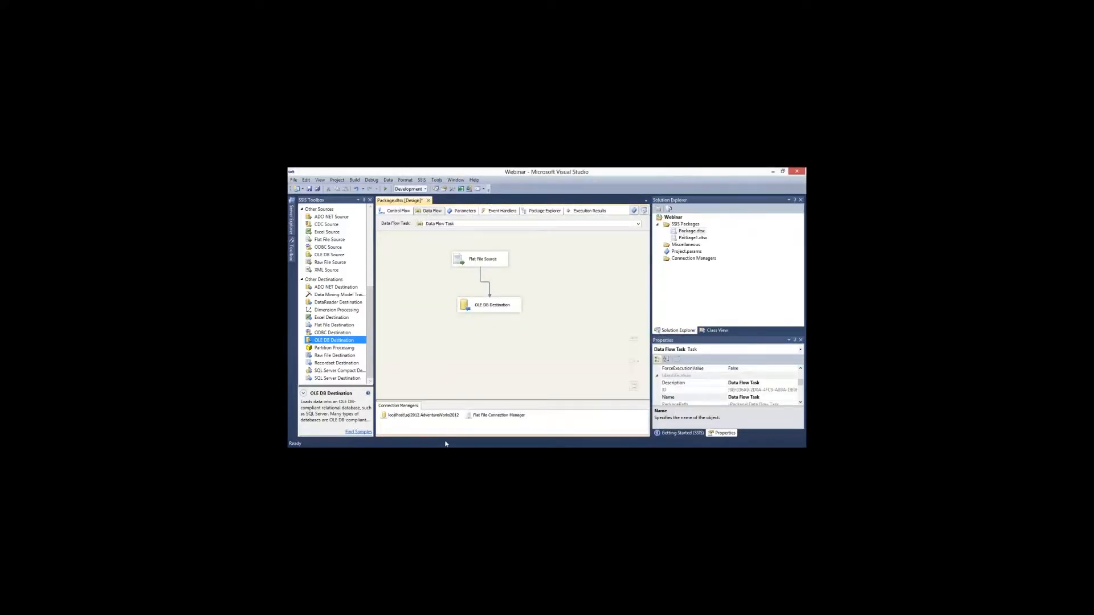
Switch to SQL Server Management Studio and query the top 1000 rows of dbo.Customers in AdventureWorks2012
{"action": "key", "text": "alt+Tab"}
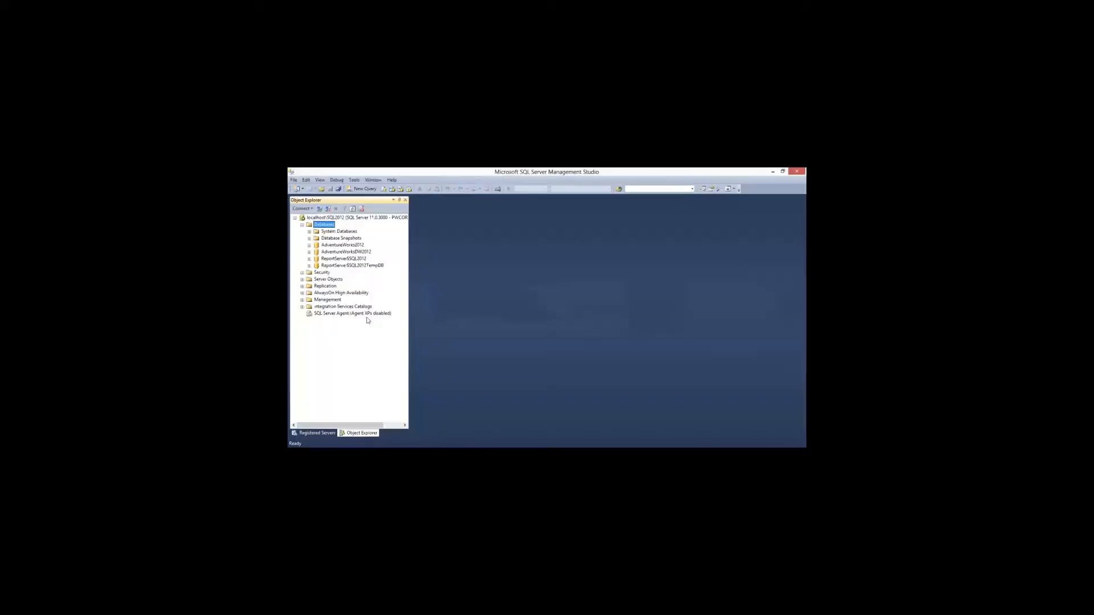
{"action": "double_click", "coordinate": [344, 245]}
{"action": "double_click", "coordinate": [340, 259]}
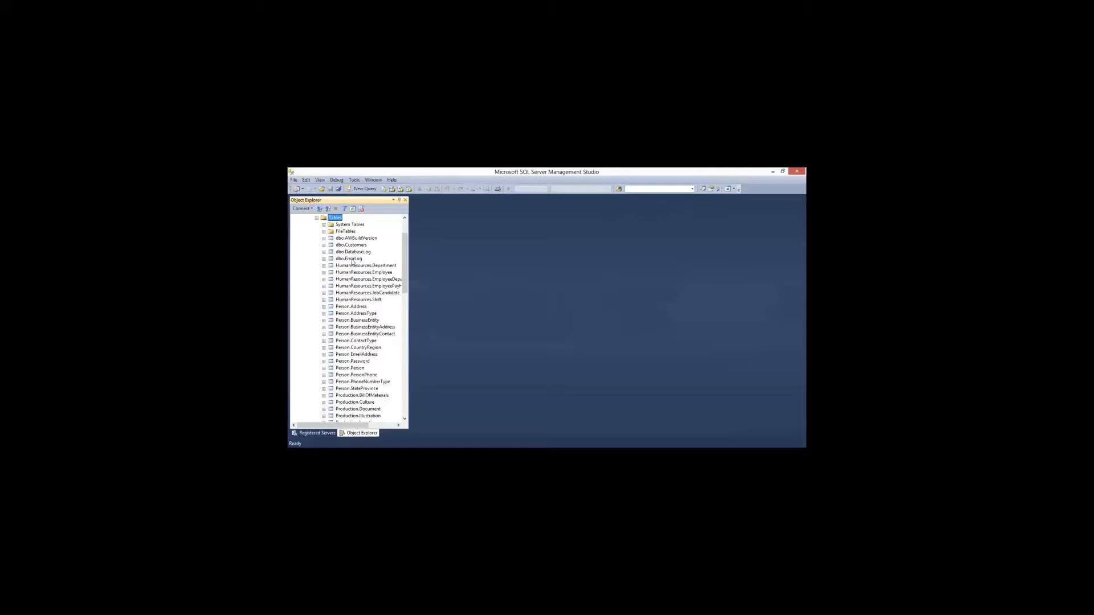
{"action": "scroll", "coordinate": [353, 261], "scroll_direction": "down", "scroll_amount": 3}
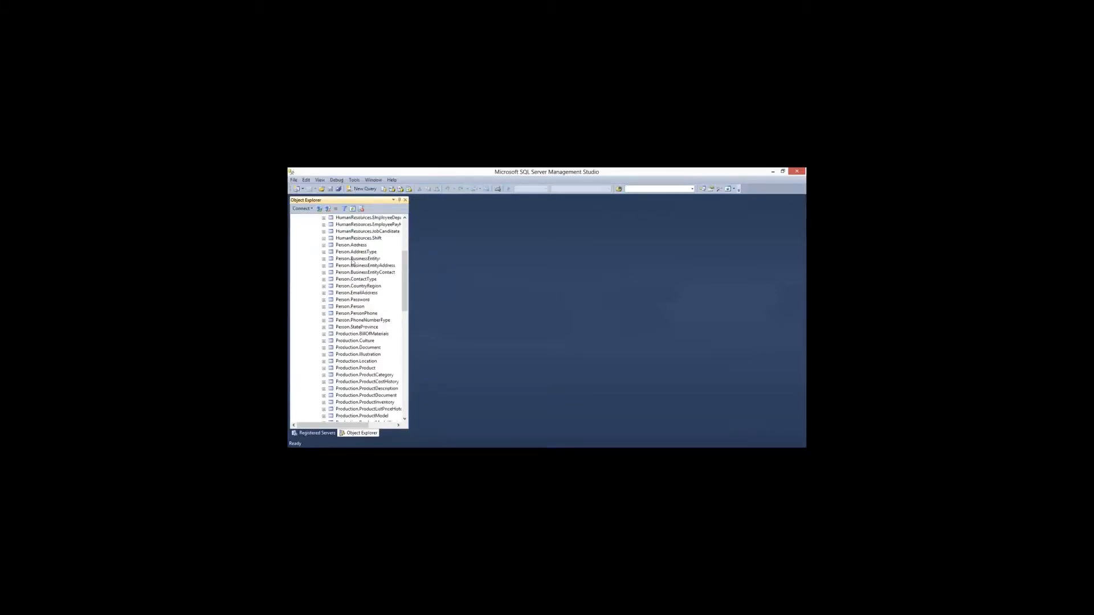
{"action": "left_click_drag", "start_coordinate": [404, 266], "coordinate": [404, 239]}
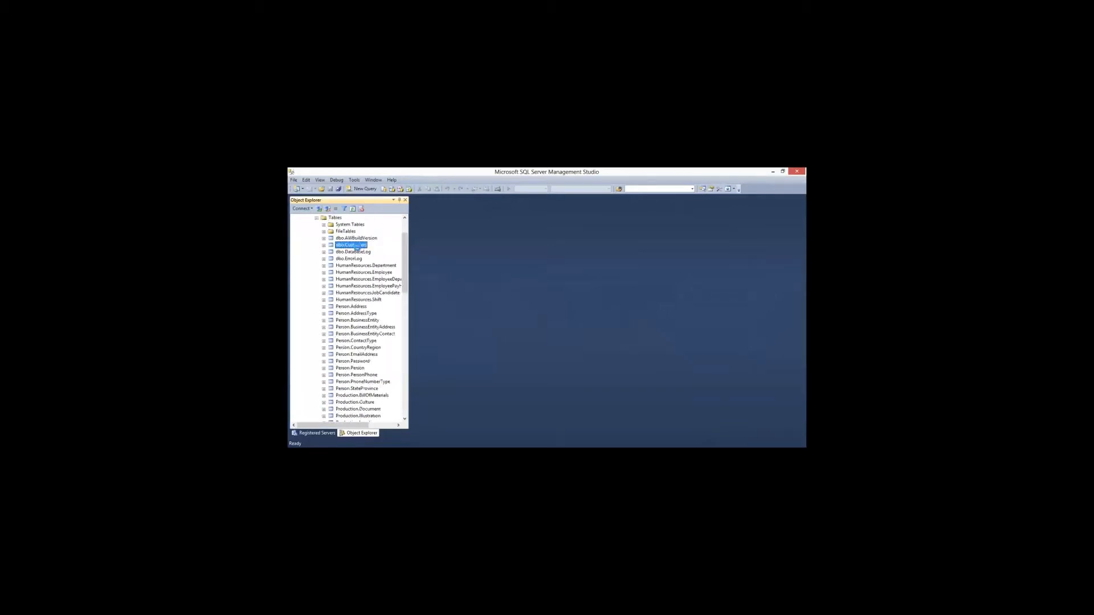
{"action": "right_click", "coordinate": [351, 245]}
{"action": "left_click", "coordinate": [393, 268]}
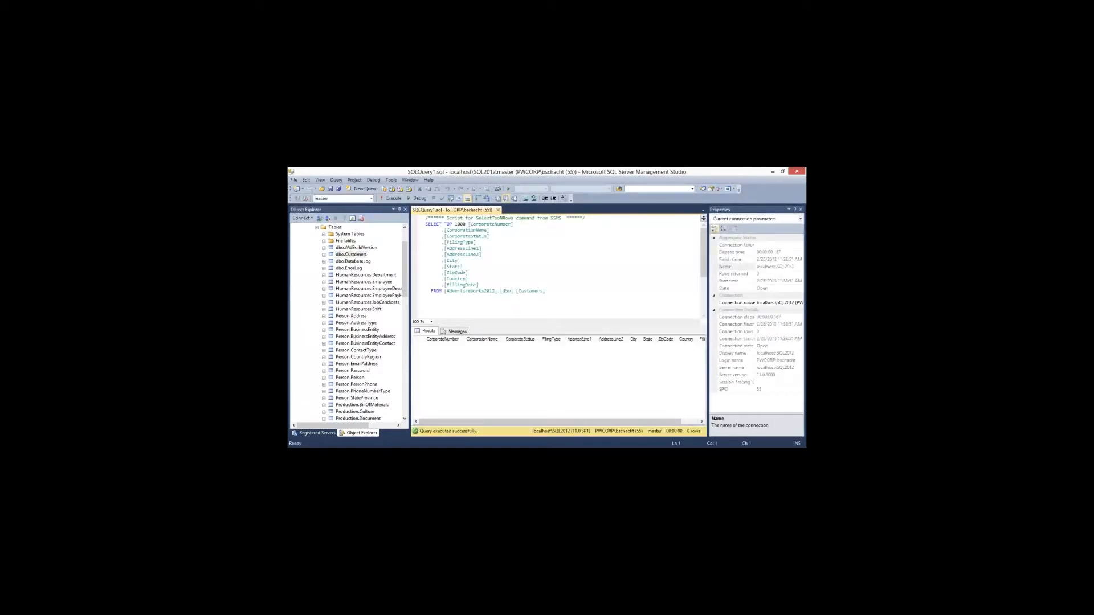
Return to Visual Studio, execute Package.dtsx, and examine the error messages in its progress log
{"action": "key", "text": "alt+Tab"}
{"action": "right_click", "coordinate": [692, 231]}
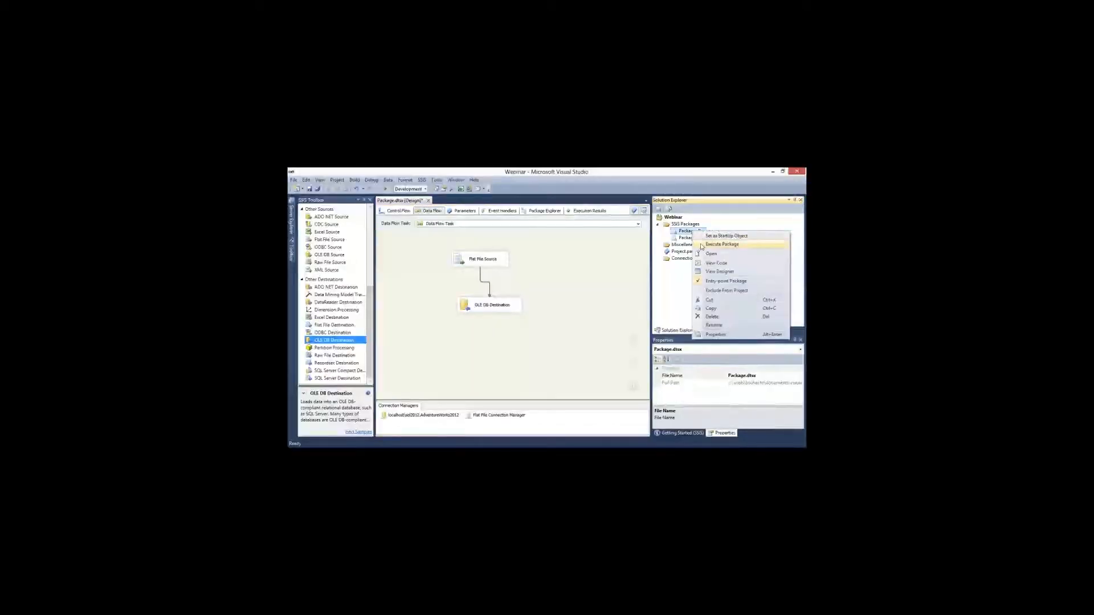
{"action": "left_click", "coordinate": [702, 246]}
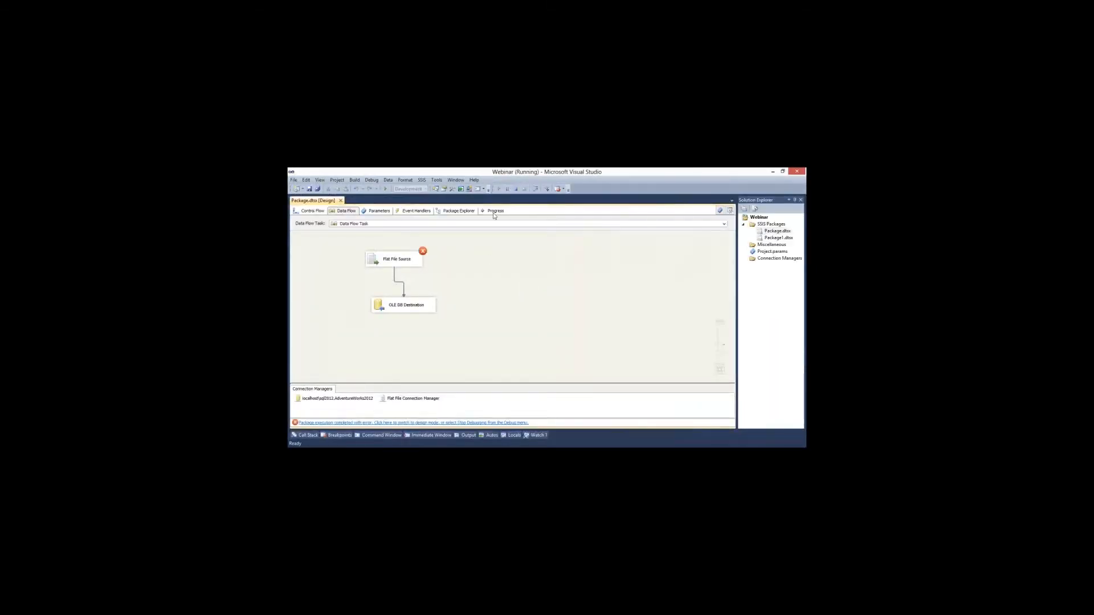
{"action": "left_click", "coordinate": [494, 211]}
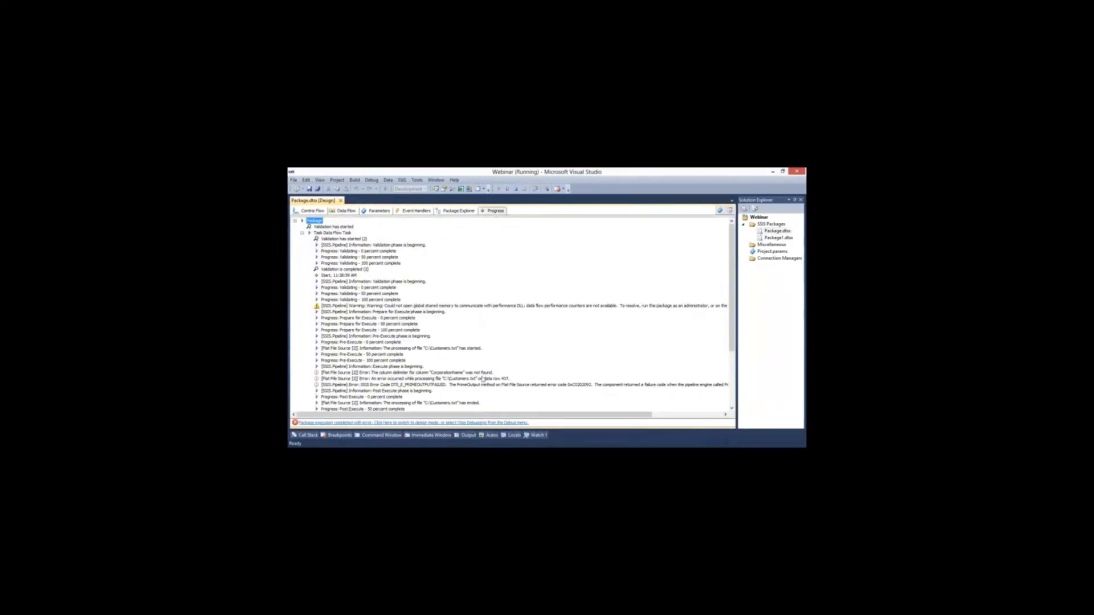
{"action": "left_click", "coordinate": [473, 386]}
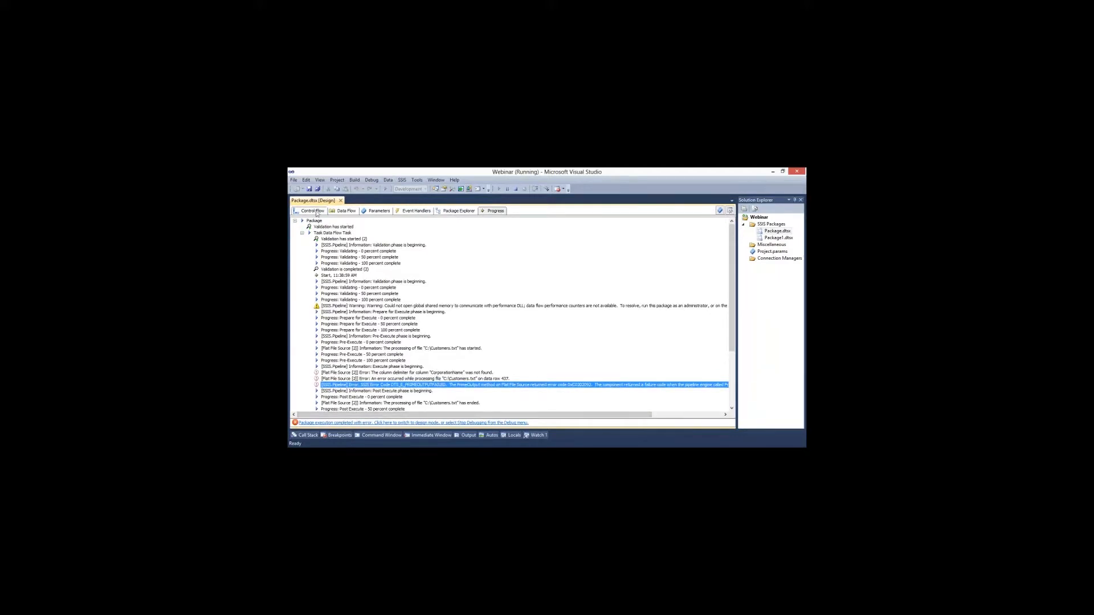
Stop debugging and check the CorporationName values in the Flat File Connection Manager's column preview, saving the connection manager
{"action": "left_click", "coordinate": [318, 213]}
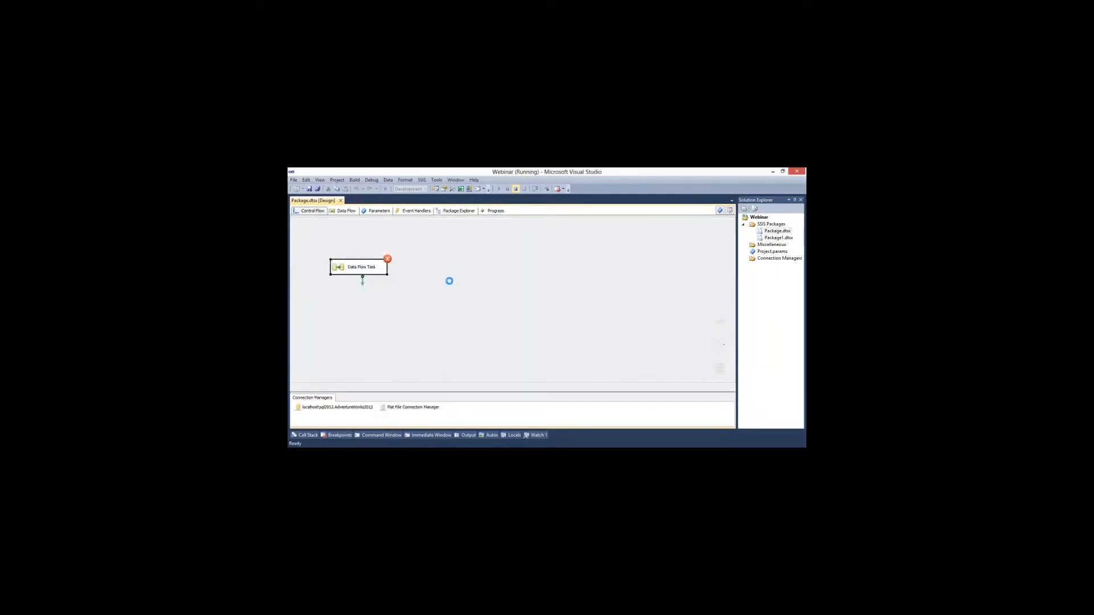
{"action": "double_click", "coordinate": [460, 265]}
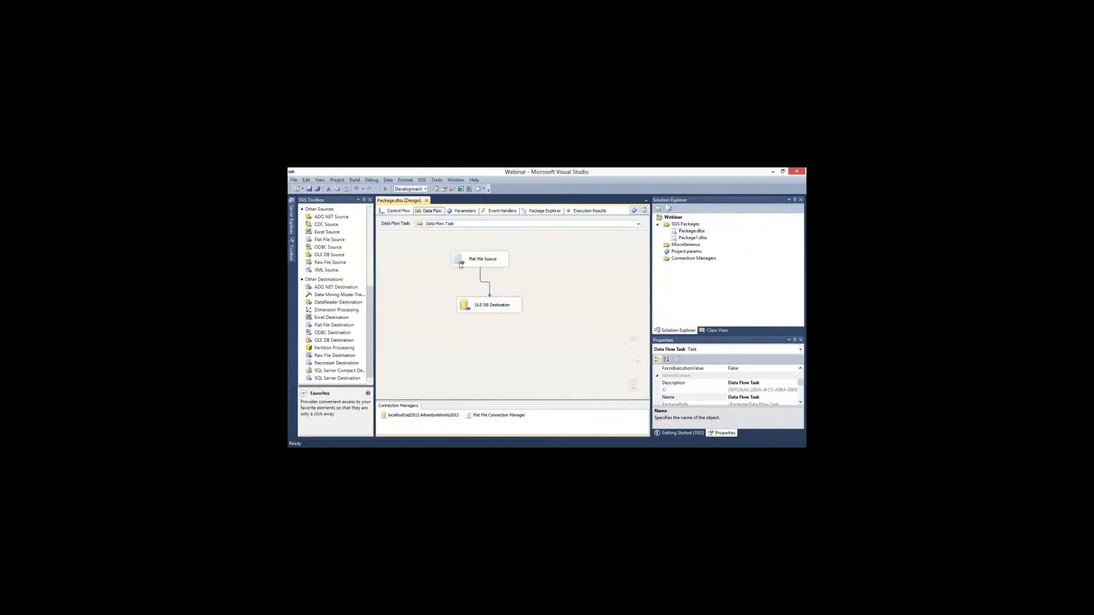
{"action": "left_click", "coordinate": [479, 416]}
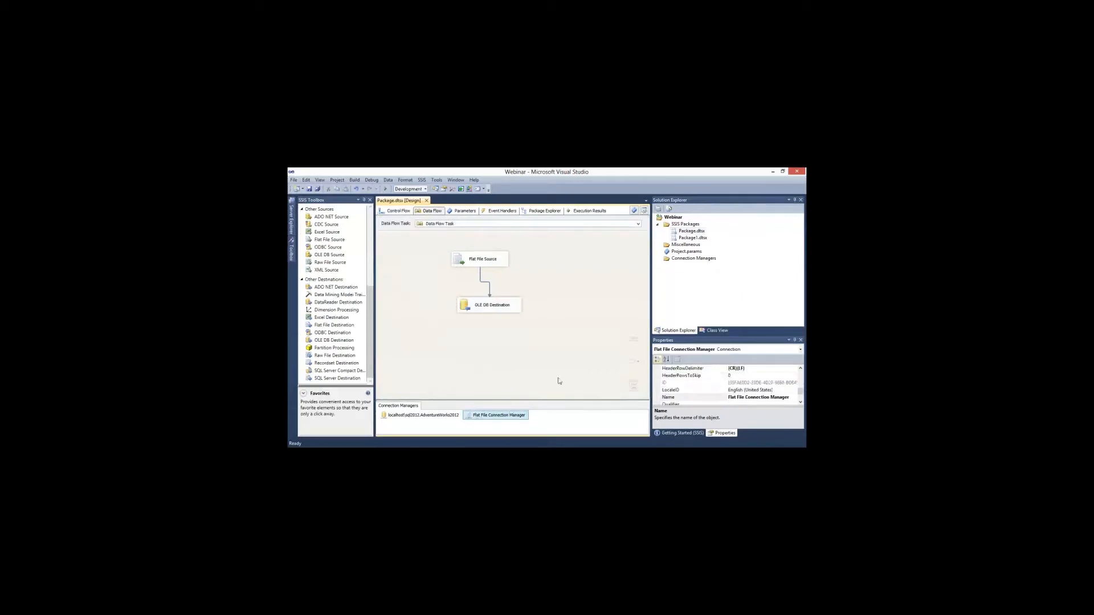
{"action": "left_click", "coordinate": [440, 252]}
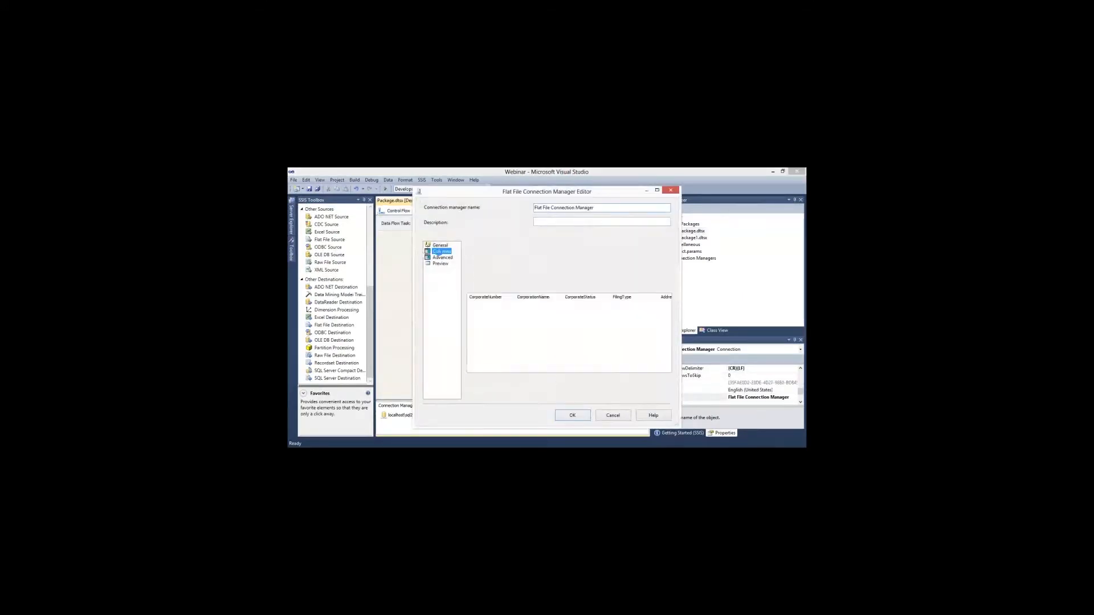
{"action": "double_click", "coordinate": [563, 296]}
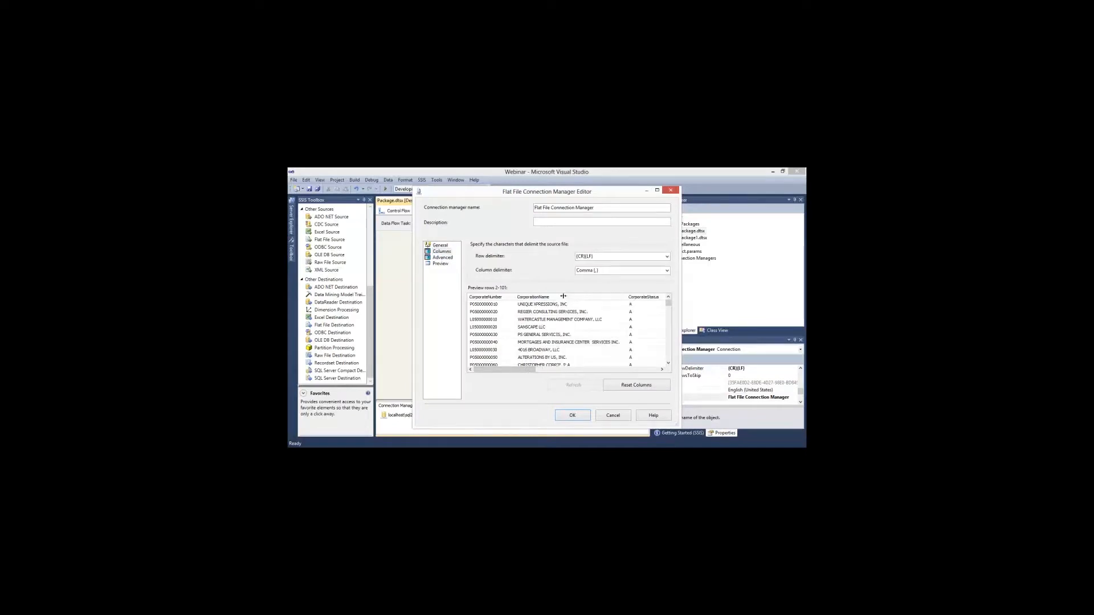
{"action": "left_click", "coordinate": [579, 343]}
{"action": "scroll", "coordinate": [579, 344], "scroll_direction": "down", "scroll_amount": 20}
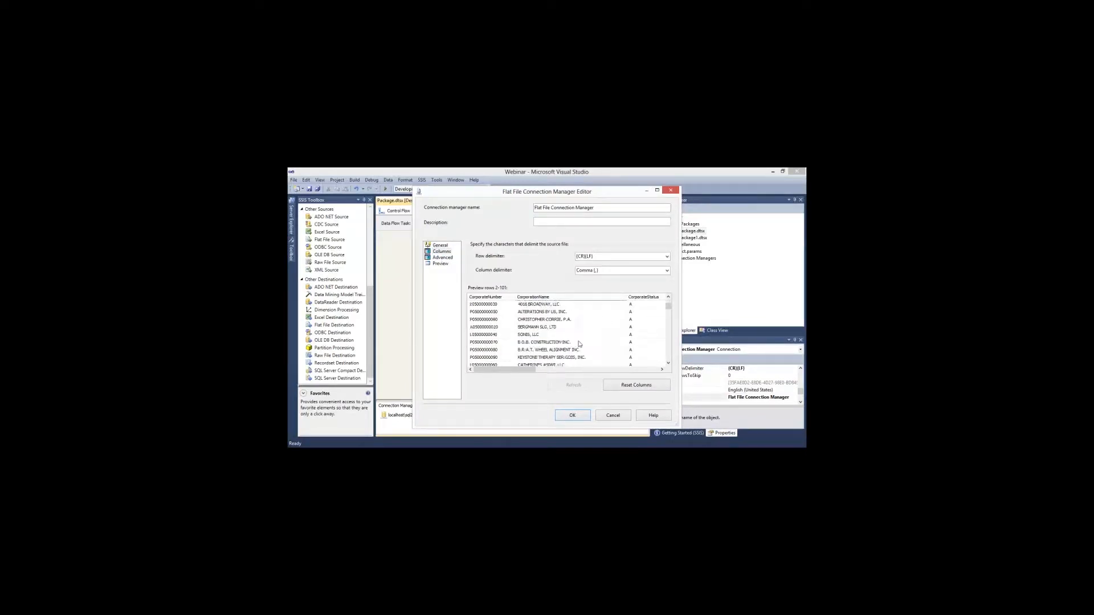
{"action": "left_click", "coordinate": [579, 419]}
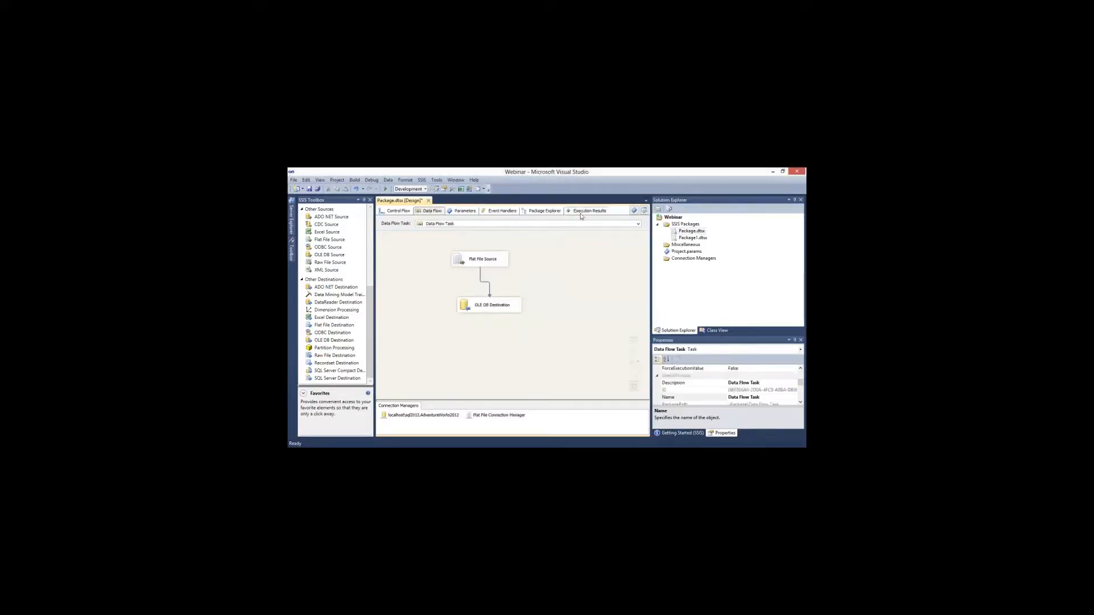
View the package's execution results, then switch to Customers.txt in Notepad and delete the last customer row
{"action": "left_click", "coordinate": [581, 213]}
{"action": "left_click_drag", "start_coordinate": [525, 428], "coordinate": [452, 434]}
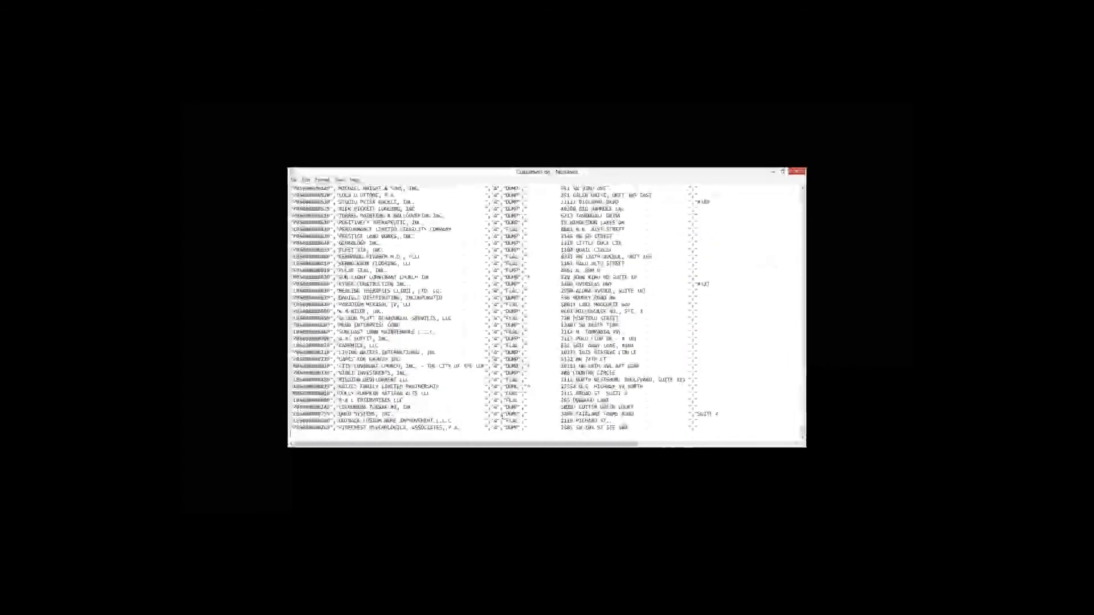
{"action": "scroll", "coordinate": [502, 416], "scroll_direction": "right", "scroll_amount": 5}
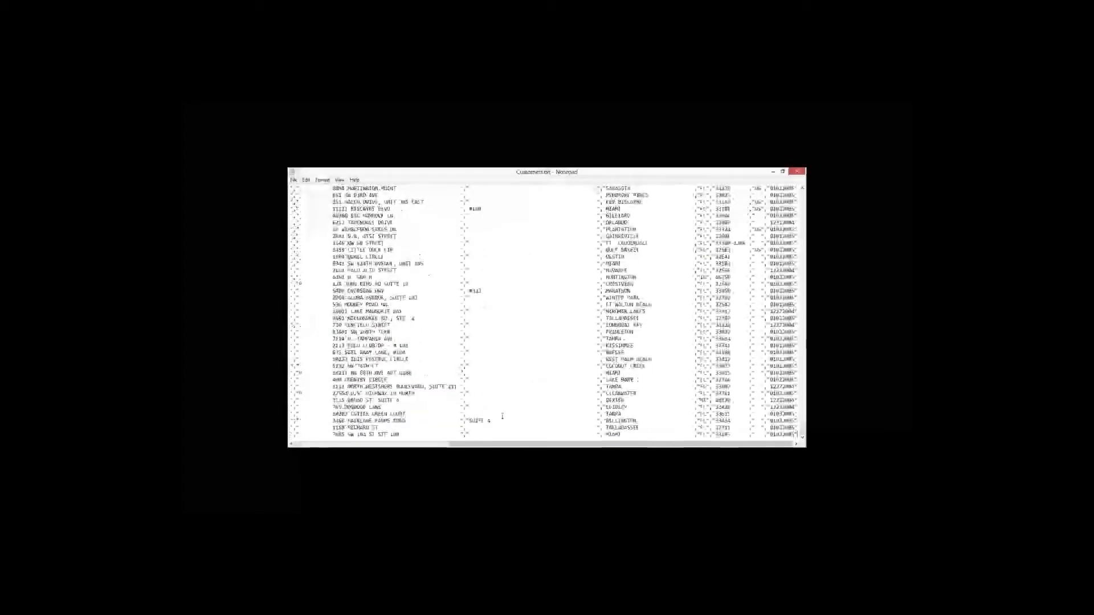
{"action": "key", "text": "shift+Home"}
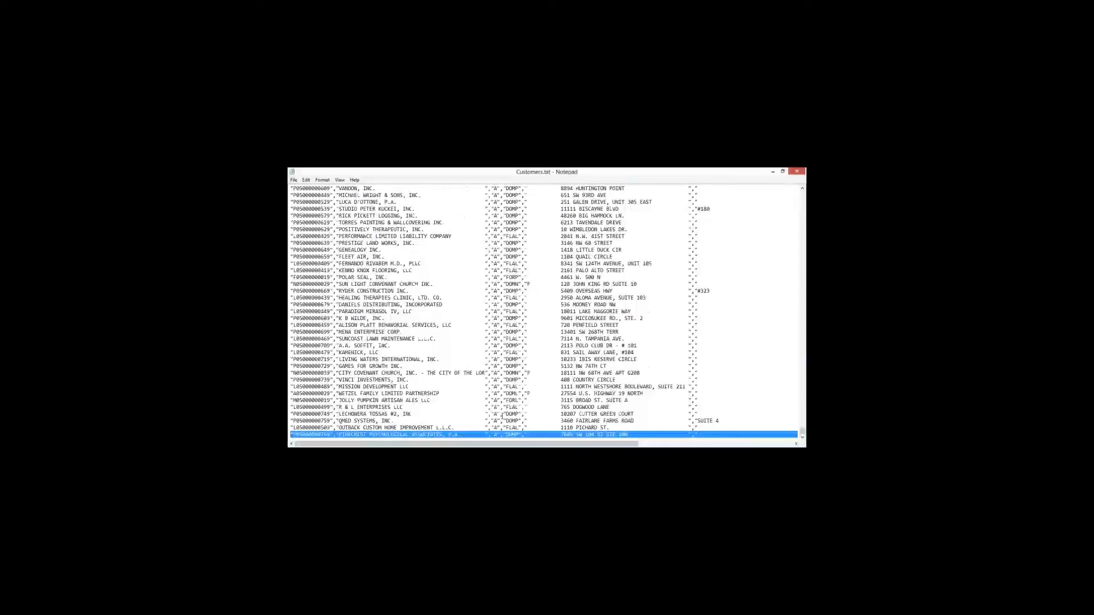
{"action": "key", "text": "BackSpace"}
{"action": "key", "text": "BackSpace"}
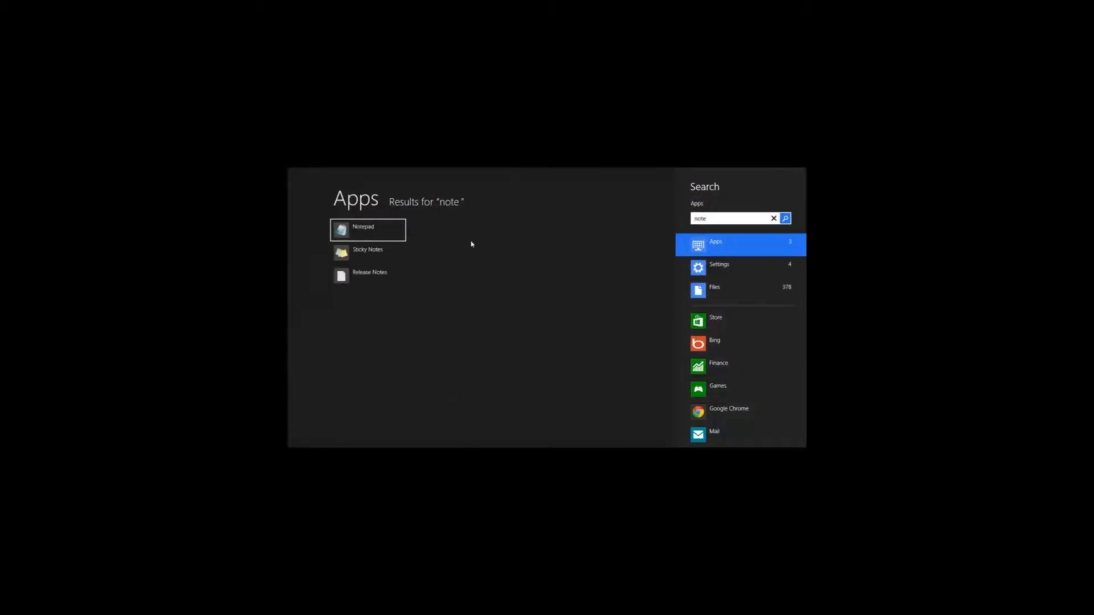
Reopen Customers.txt from drive C: in a new Notepad window, then return to Visual Studio, run the package and stop debugging
{"action": "key", "text": "Return"}
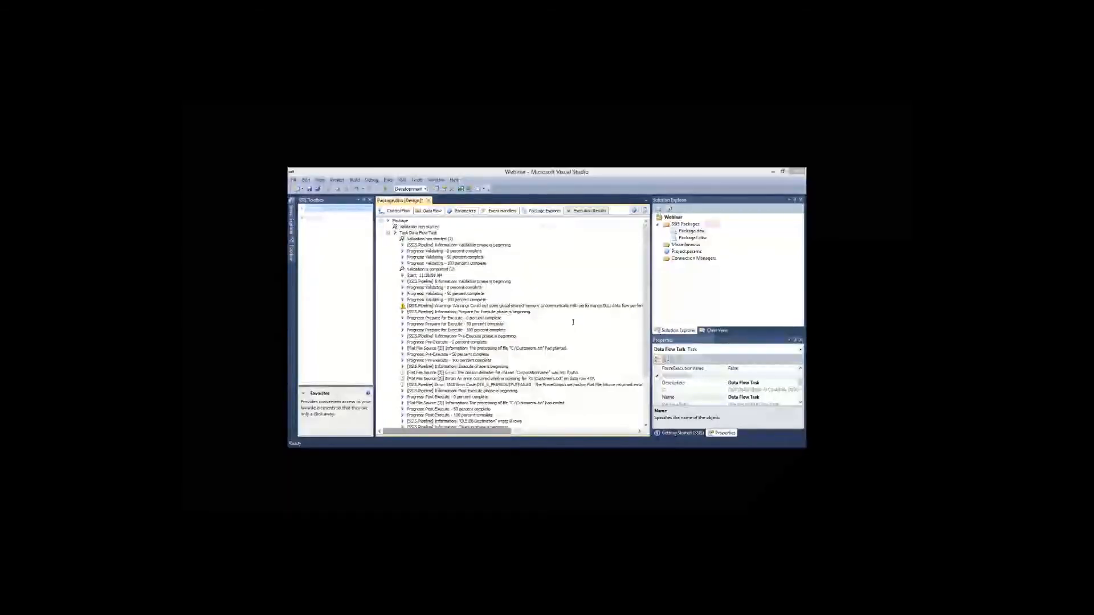
{"action": "key", "text": "ctrl+o"}
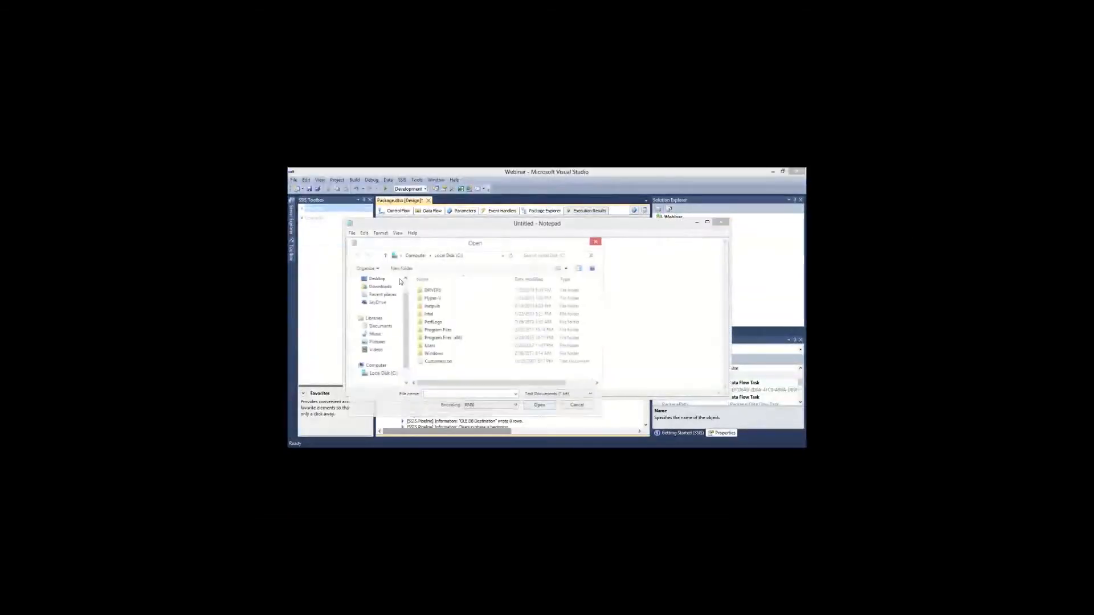
{"action": "left_click", "coordinate": [437, 363]}
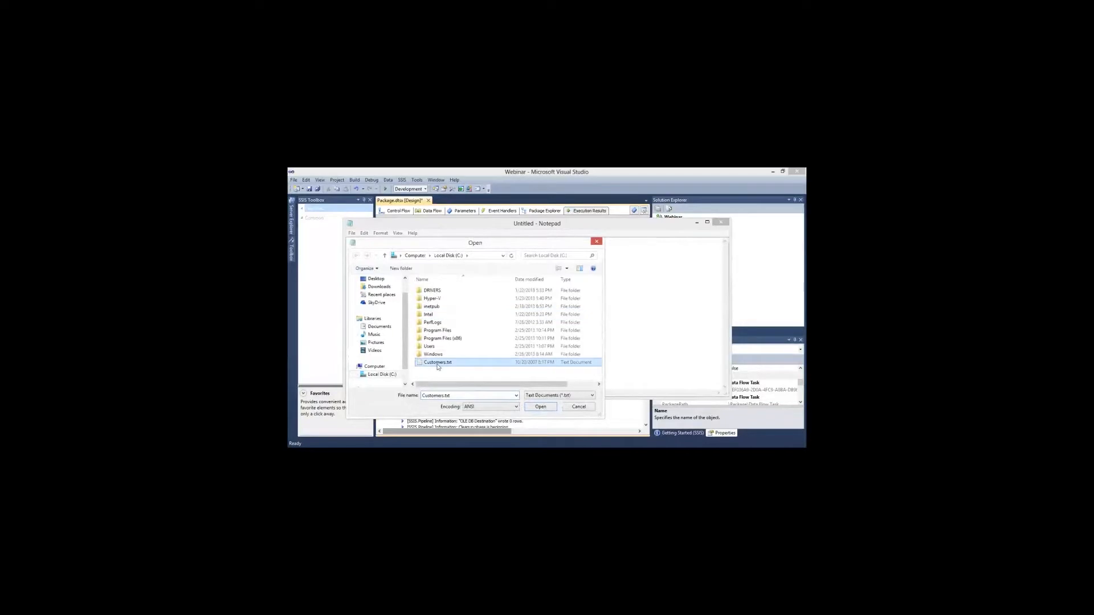
{"action": "double_click", "coordinate": [438, 365]}
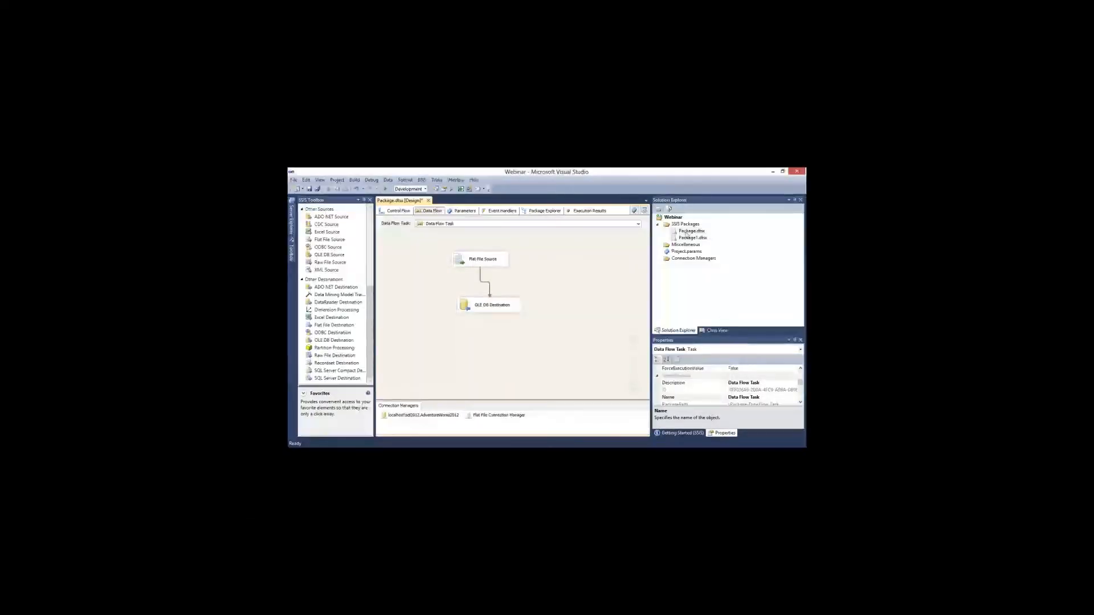
{"action": "key", "text": "F5"}
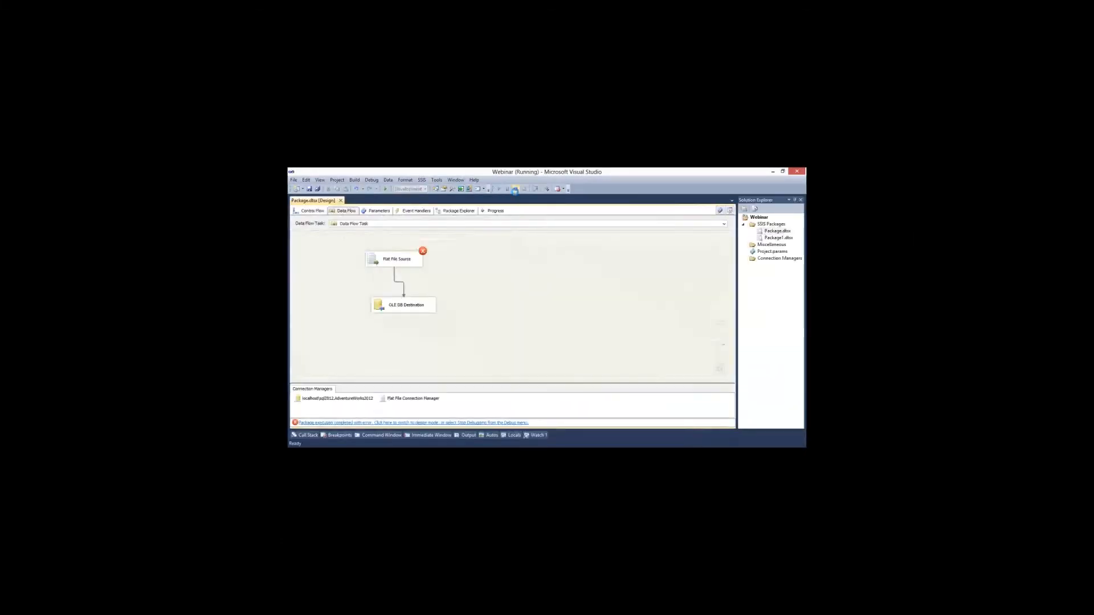
{"action": "key", "text": "shift+F5"}
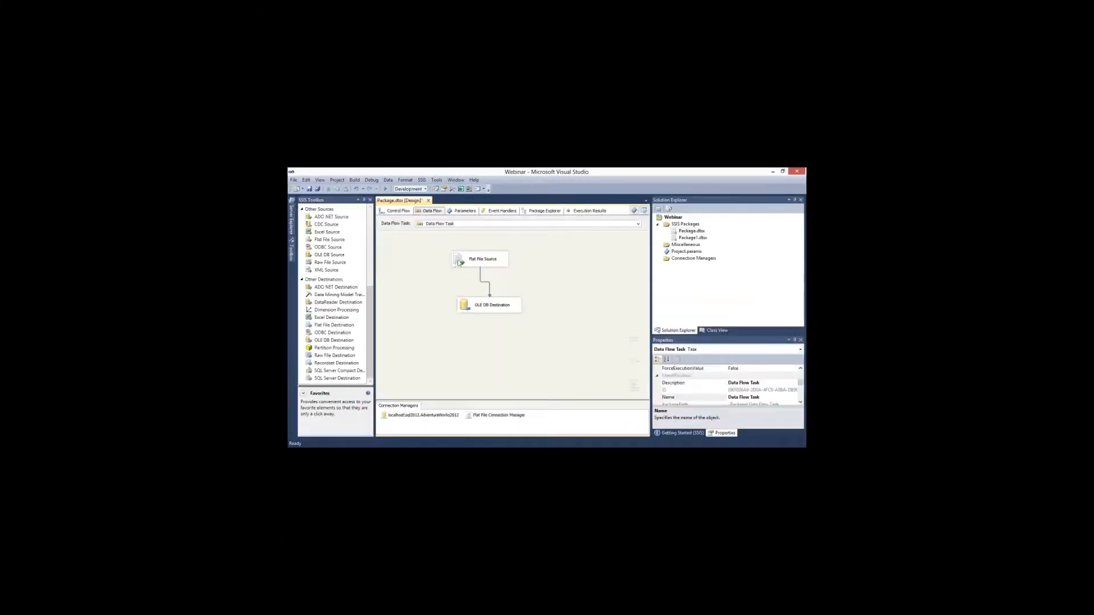
Replace the Flat File Source with an OLE DB Source that reads [HumanResources].[Department] and feeds the OLE DB Destination
{"action": "left_click", "coordinate": [458, 263]}
{"action": "key", "text": "Delete"}
{"action": "left_click", "coordinate": [373, 302]}
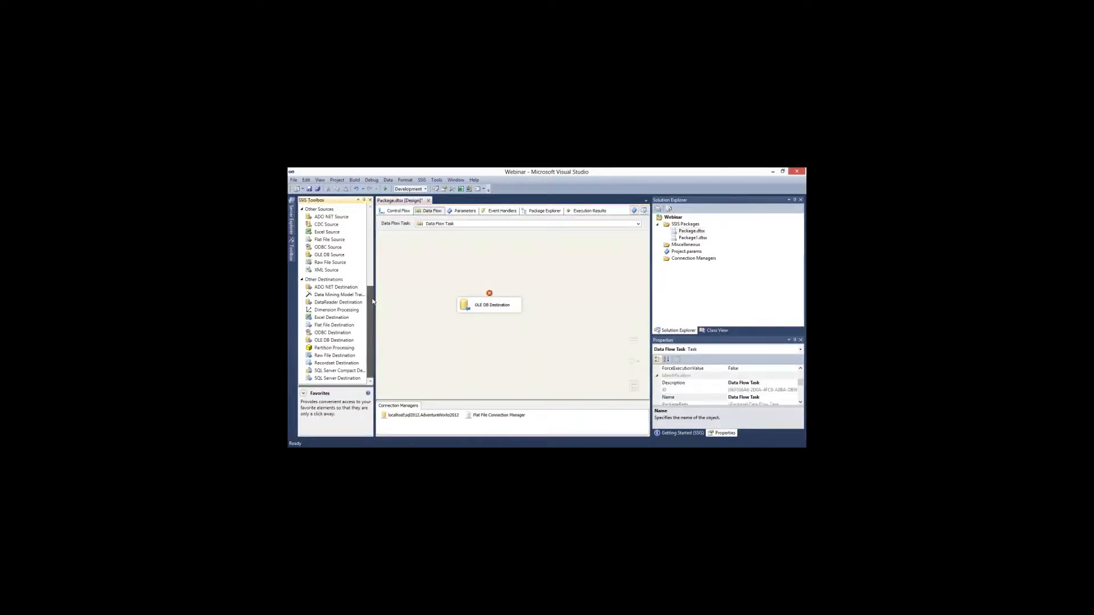
{"action": "left_click_drag", "start_coordinate": [373, 302], "coordinate": [371, 272]}
{"action": "left_click_drag", "start_coordinate": [331, 309], "coordinate": [470, 248]}
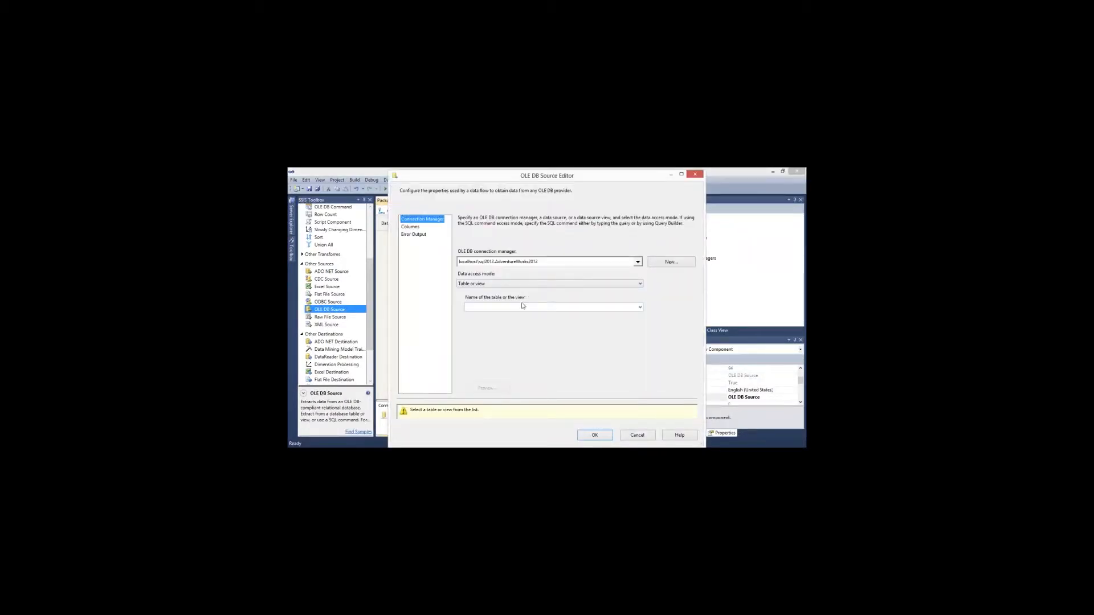
{"action": "left_click", "coordinate": [526, 307]}
{"action": "left_click", "coordinate": [508, 350]}
{"action": "left_click", "coordinate": [594, 414]}
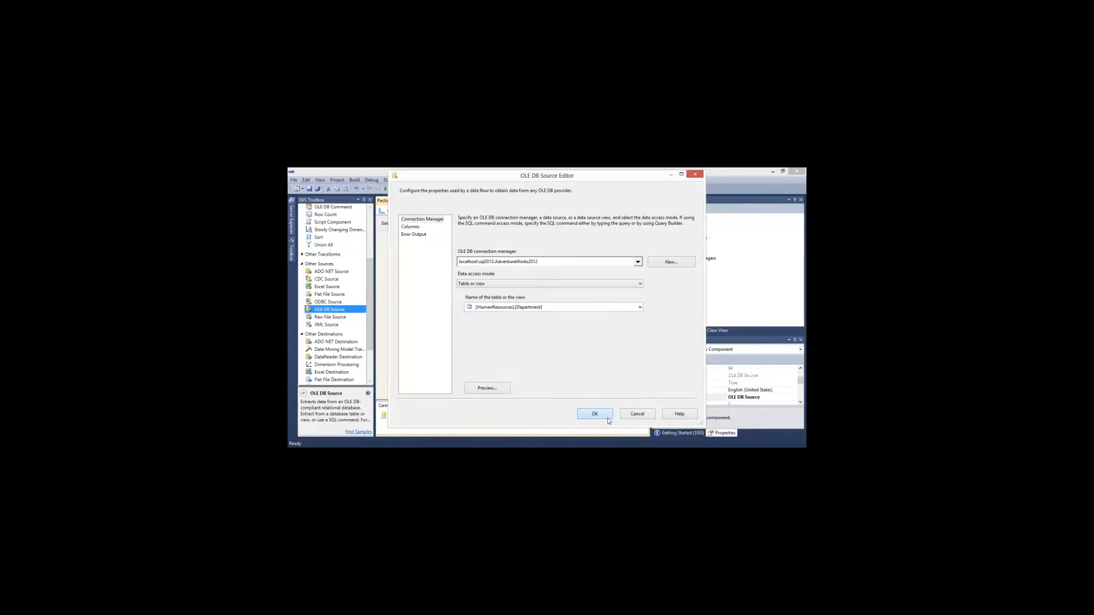
Create a new table named Department as the OLE DB Destination's target and save the destination
{"action": "left_click", "coordinate": [497, 312]}
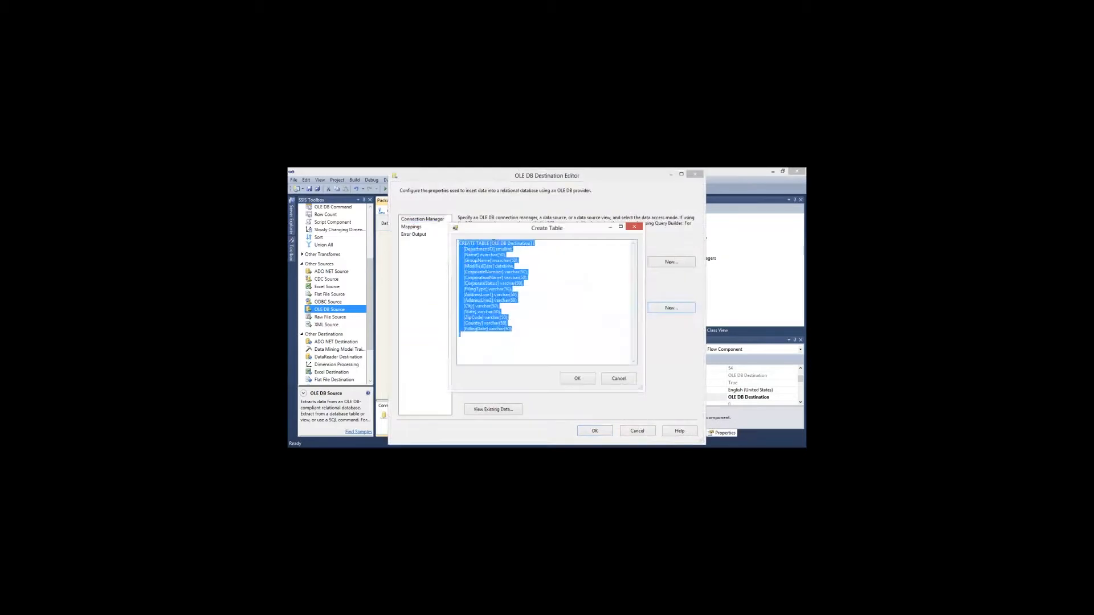
{"action": "left_click", "coordinate": [491, 243]}
{"action": "left_click", "coordinate": [531, 243], "text": "shift"}
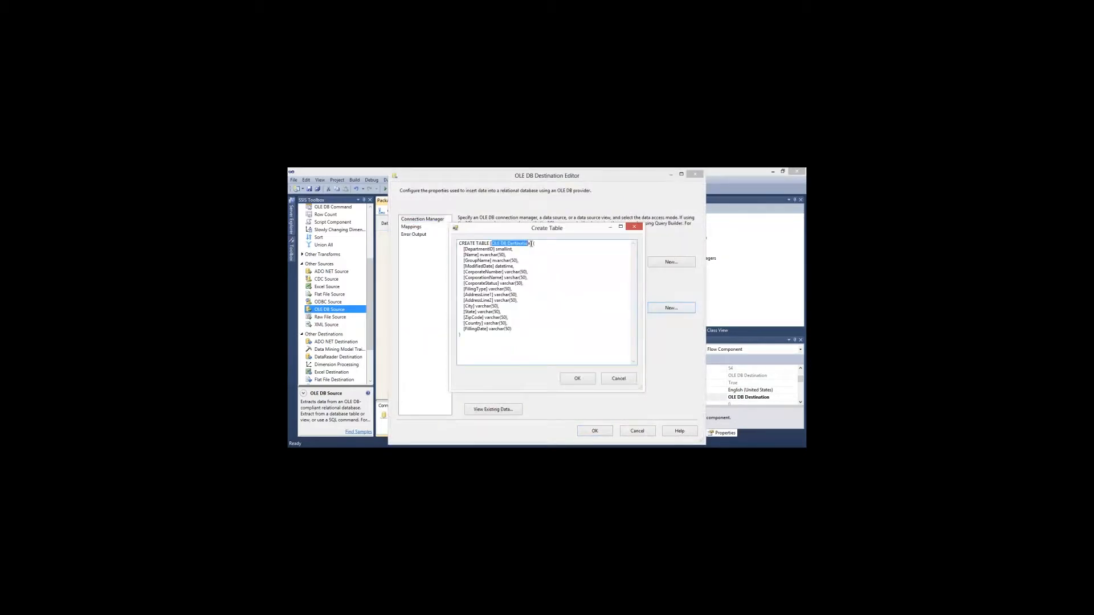
{"action": "type", "text": "Department"}
{"action": "left_click", "coordinate": [576, 379]}
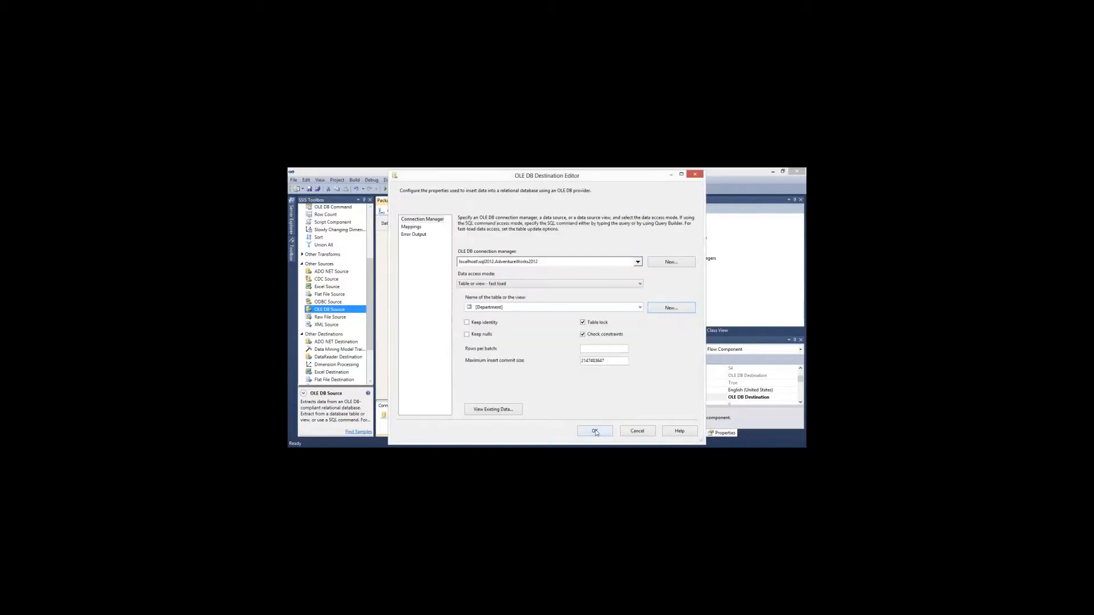
{"action": "left_click", "coordinate": [595, 432]}
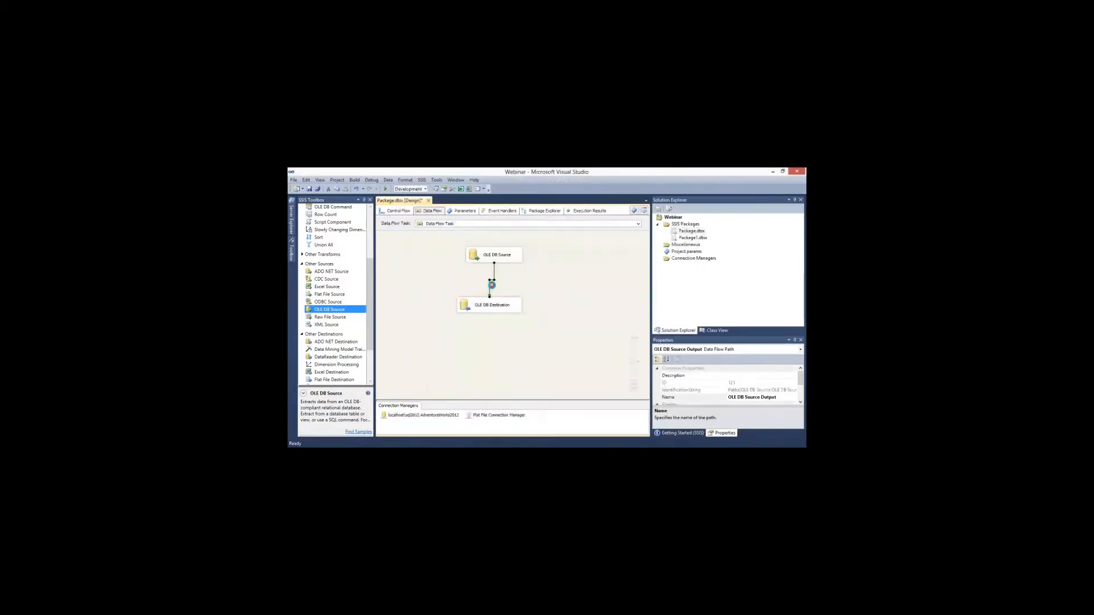
Resolve the data flow path's references by mapping GroupName to City and ModifiedDate to CorporateStatus, with Delete Unmapped Input Columns enabled
{"action": "double_click", "coordinate": [492, 287]}
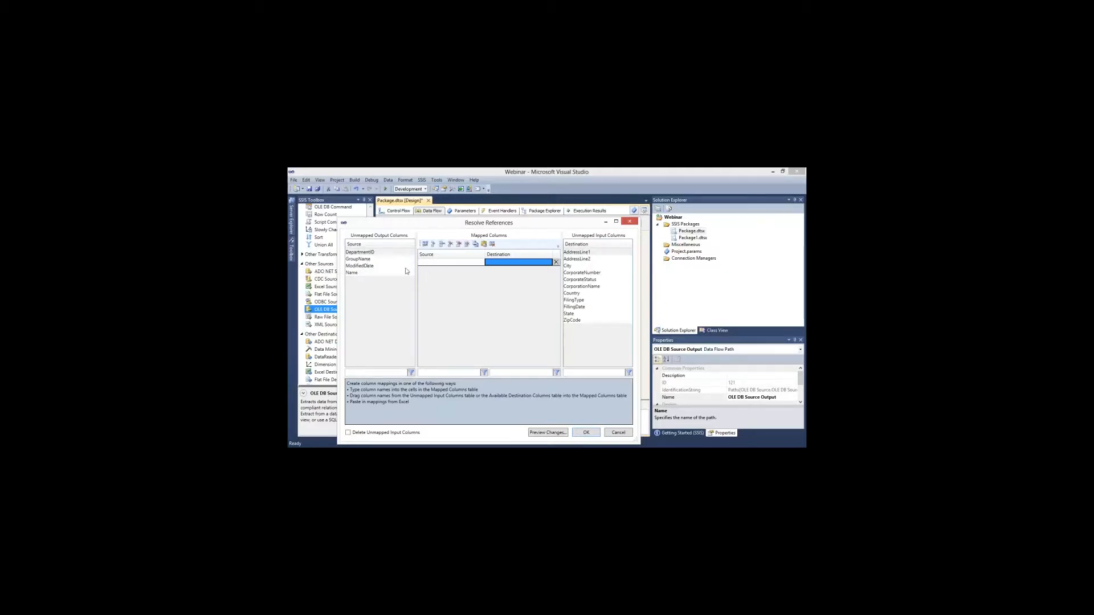
{"action": "left_click_drag", "start_coordinate": [366, 261], "coordinate": [425, 273]}
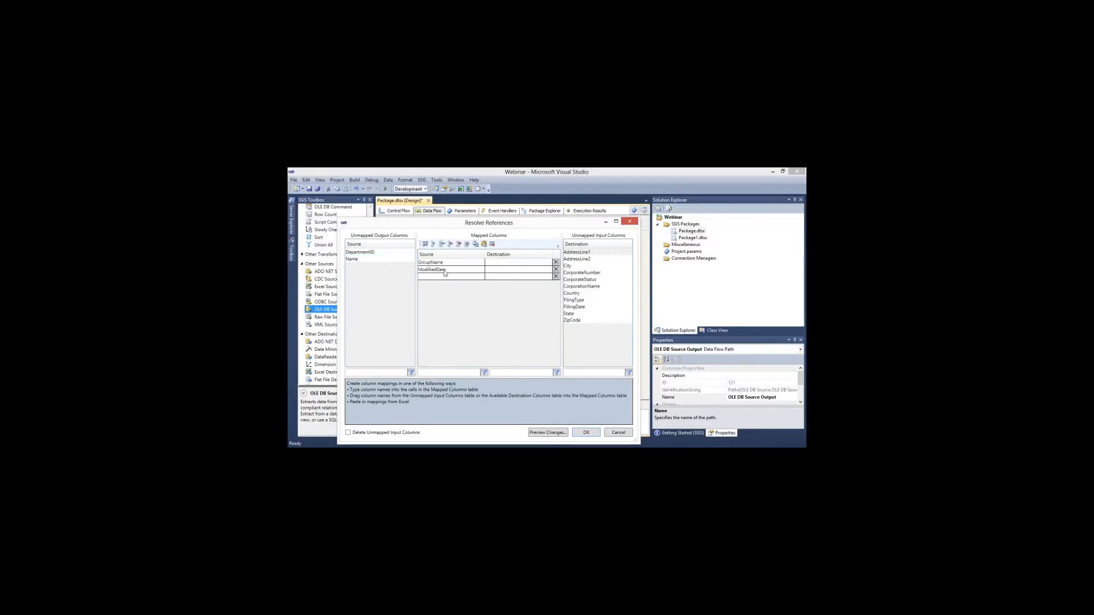
{"action": "left_click", "coordinate": [438, 264]}
{"action": "left_click", "coordinate": [440, 272]}
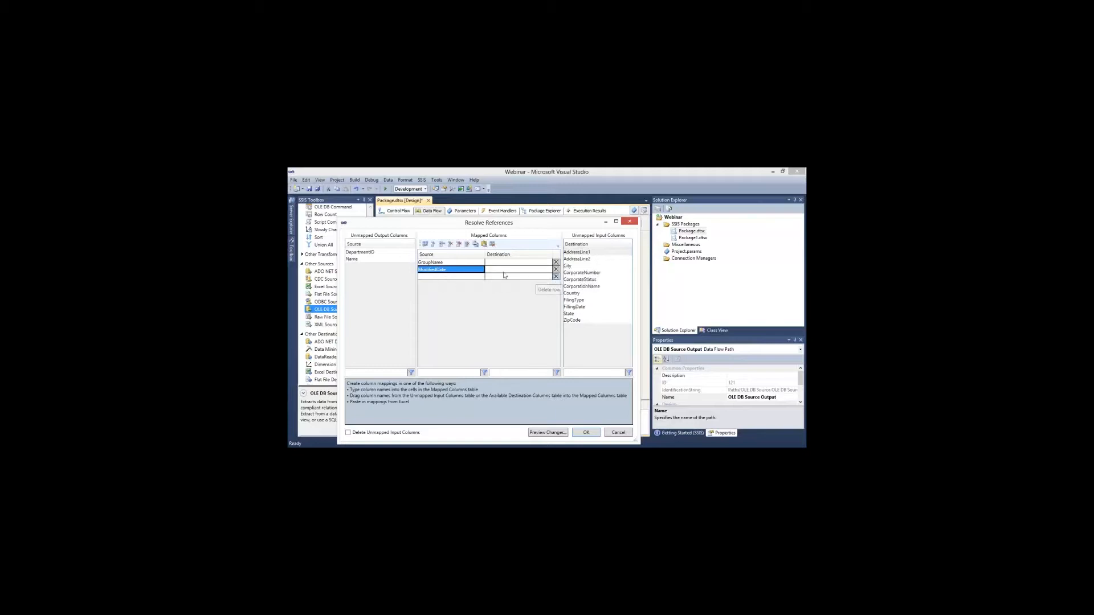
{"action": "left_click", "coordinate": [380, 433]}
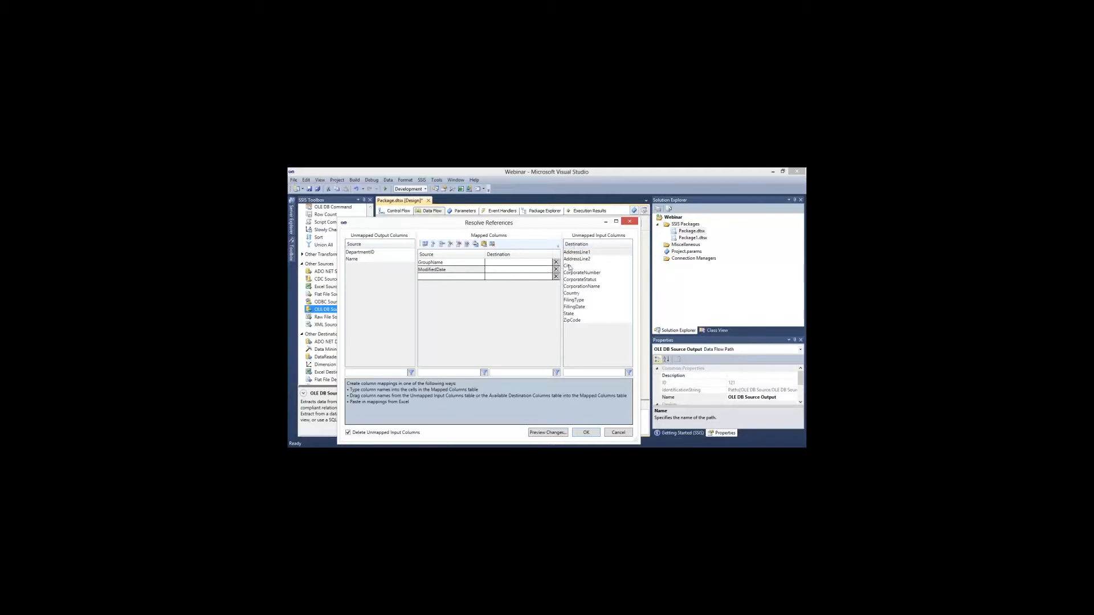
{"action": "left_click_drag", "start_coordinate": [568, 267], "coordinate": [539, 270]}
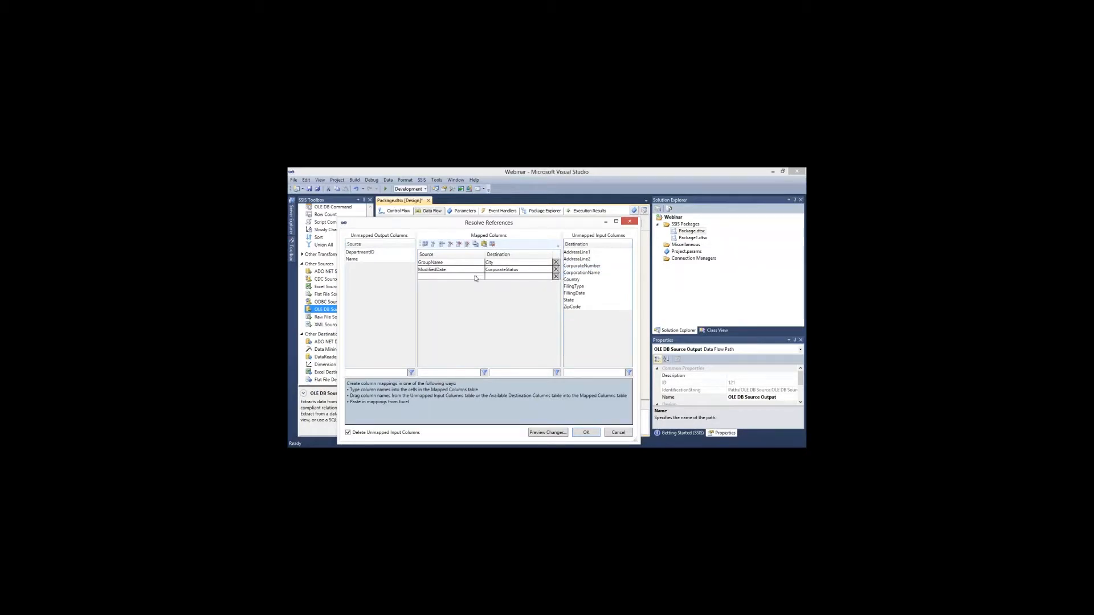
Remove the GroupName and ModifiedDate mappings and apply the reference changes with unmapped input columns deleted
{"action": "left_click", "coordinate": [449, 263]}
{"action": "left_click", "coordinate": [497, 265]}
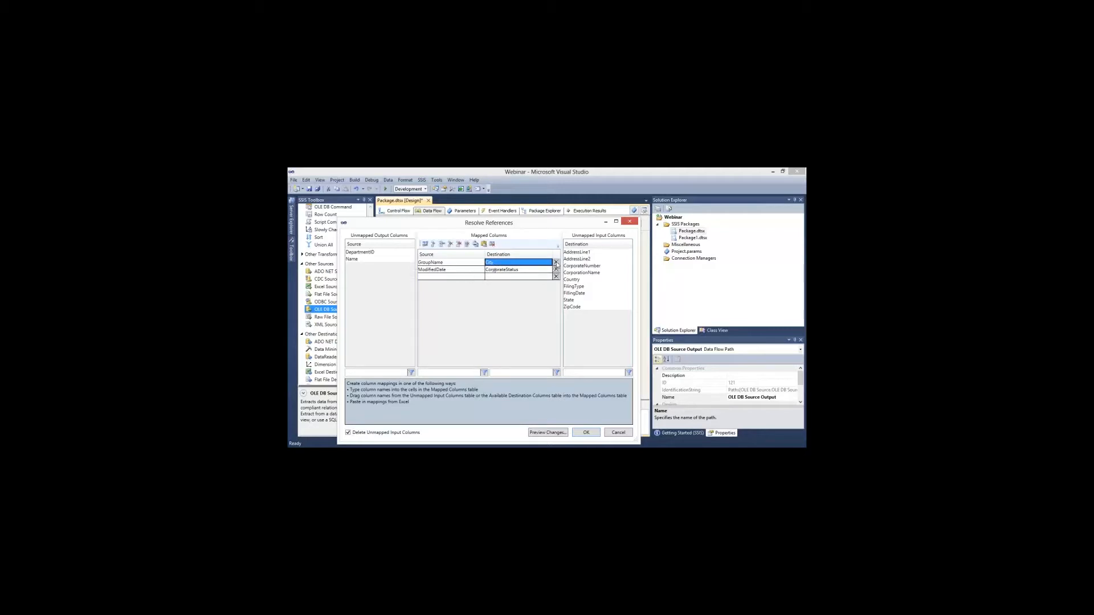
{"action": "left_click", "coordinate": [556, 263]}
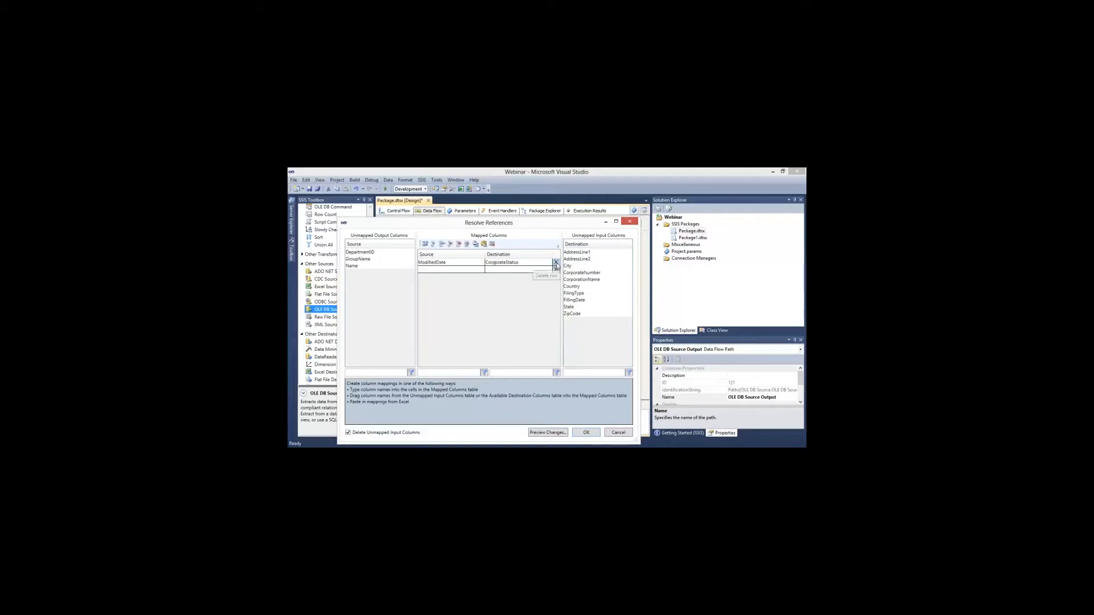
{"action": "left_click", "coordinate": [556, 262]}
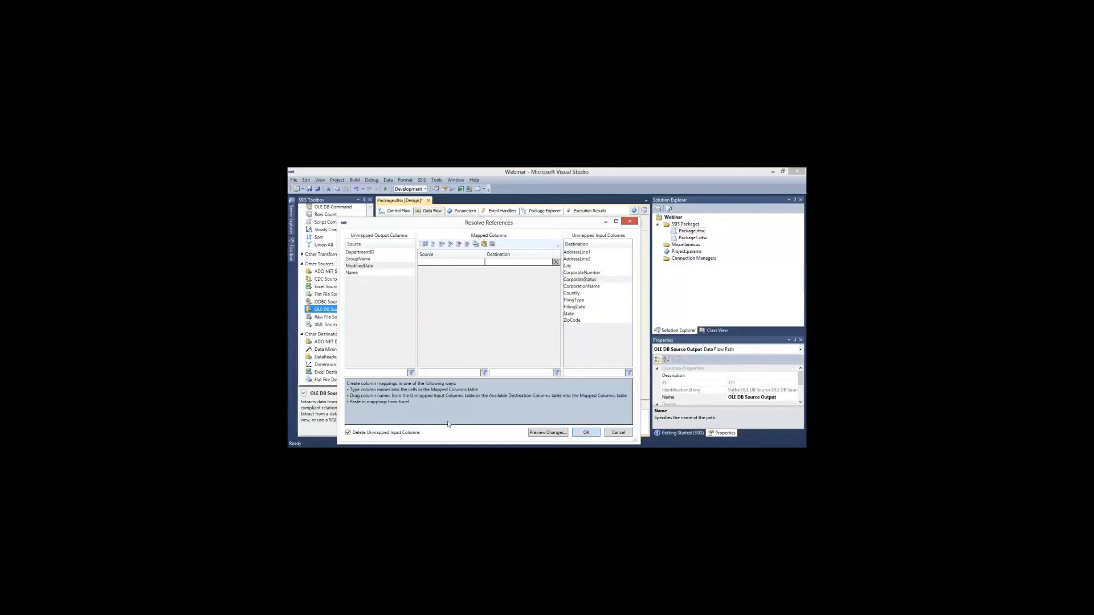
{"action": "left_click", "coordinate": [585, 433]}
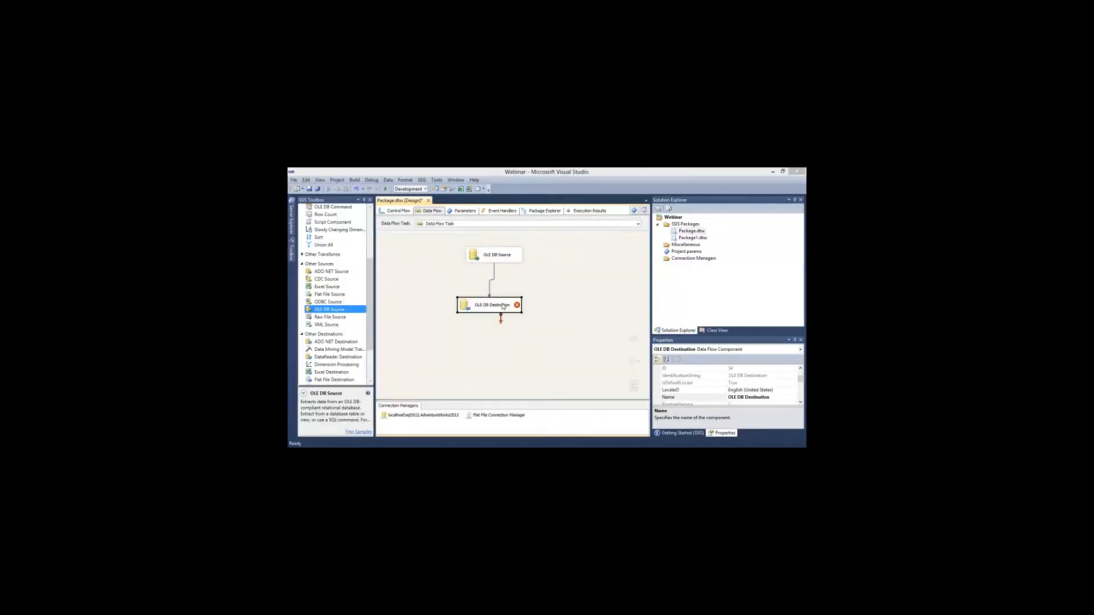
Try to create a new table with the default statement in the OLE DB Destination and check its mappings
{"action": "double_click", "coordinate": [504, 306]}
{"action": "left_click", "coordinate": [672, 308]}
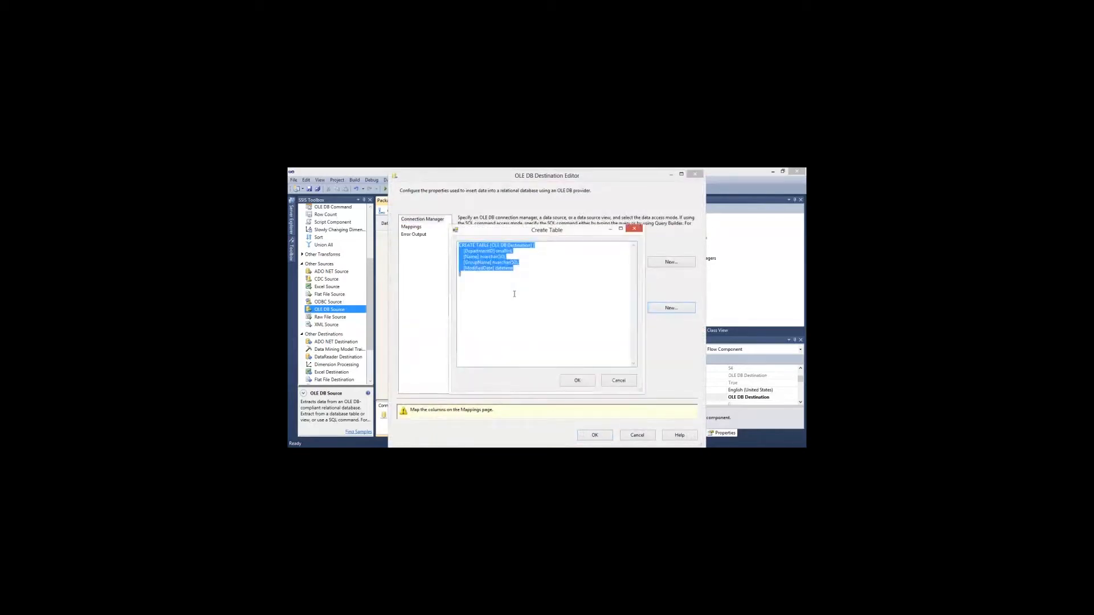
{"action": "left_click", "coordinate": [577, 380]}
{"action": "left_click", "coordinate": [410, 227]}
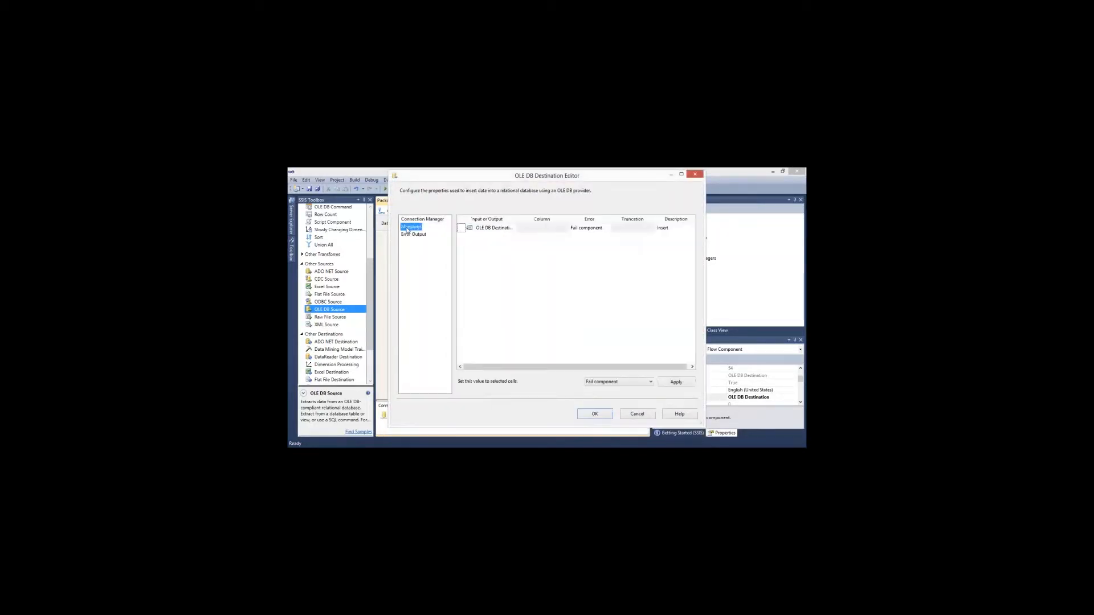
{"action": "left_click", "coordinate": [425, 221]}
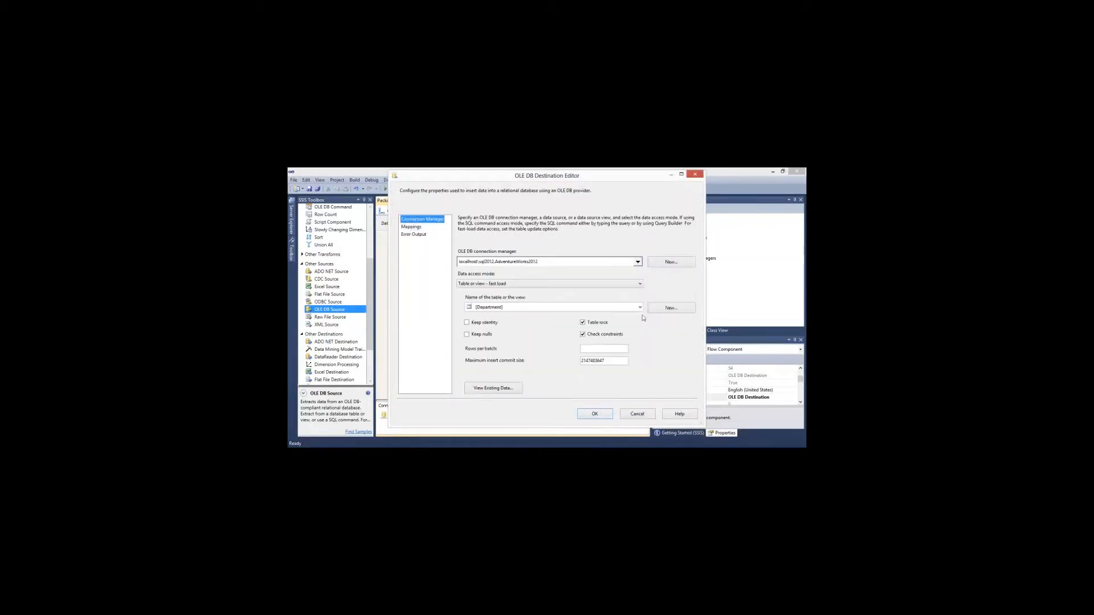
Create a new destination table named WebinarDepartment from the generated CREATE TABLE statement
{"action": "left_click", "coordinate": [670, 308]}
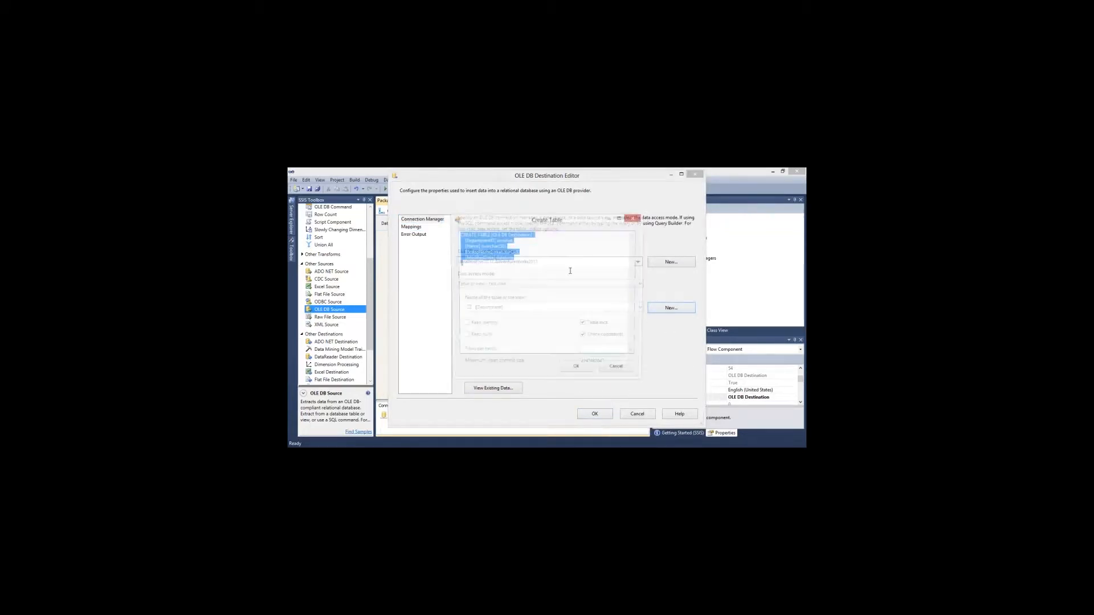
{"action": "left_click_drag", "start_coordinate": [491, 235], "coordinate": [532, 235]}
{"action": "type", "text": "WebinarD"}
{"action": "type", "text": "epartment"}
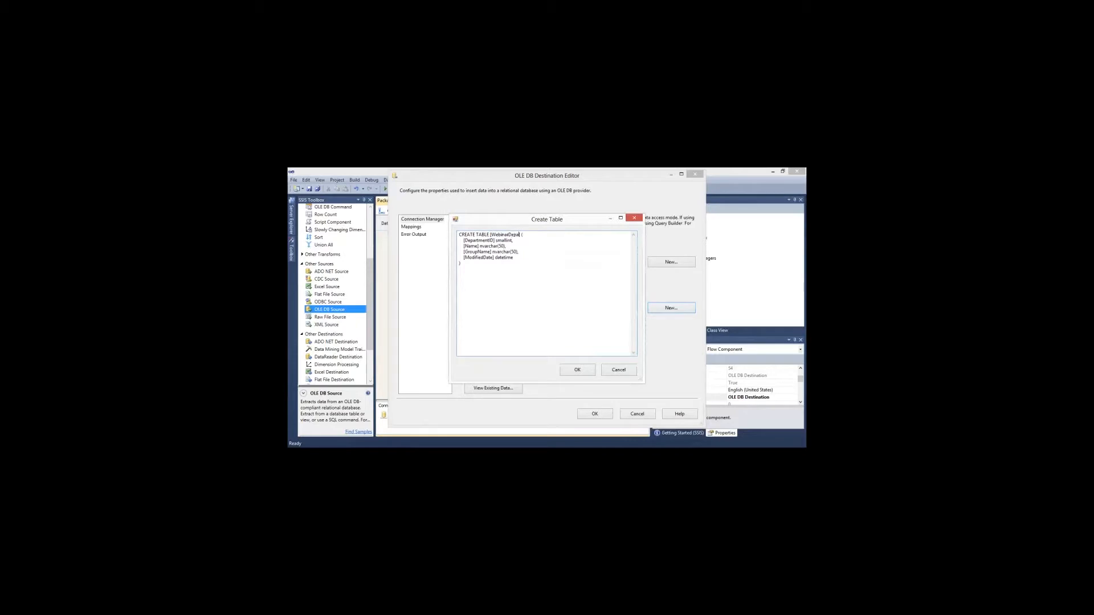
{"action": "left_click", "coordinate": [577, 370]}
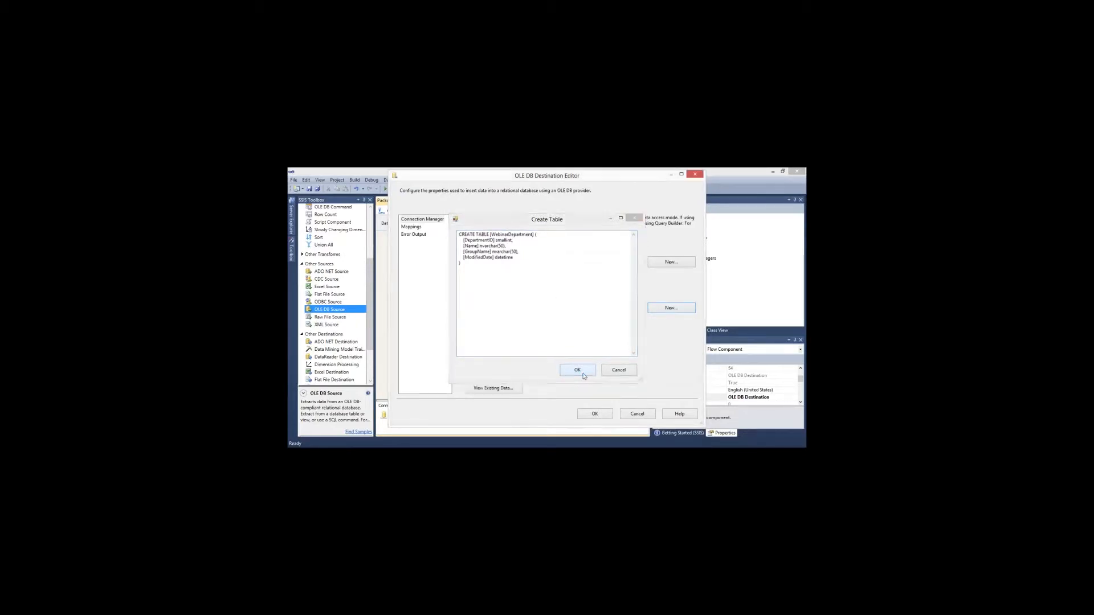
Check the OLE DB Destination's column mappings, save the destination, and execute Package.dtsx
{"action": "left_click", "coordinate": [409, 228]}
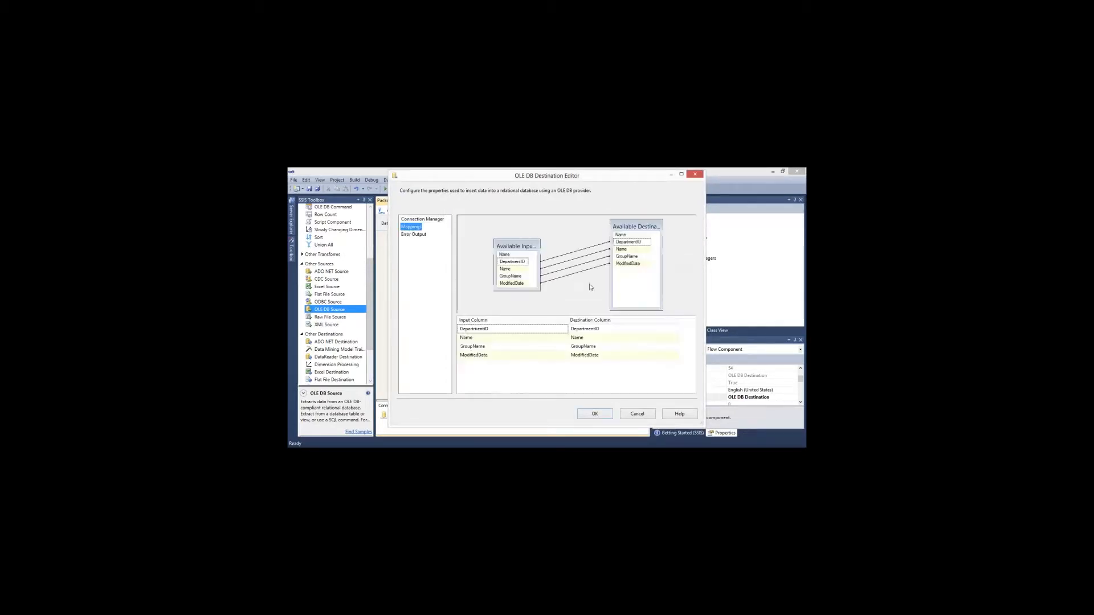
{"action": "left_click", "coordinate": [604, 418]}
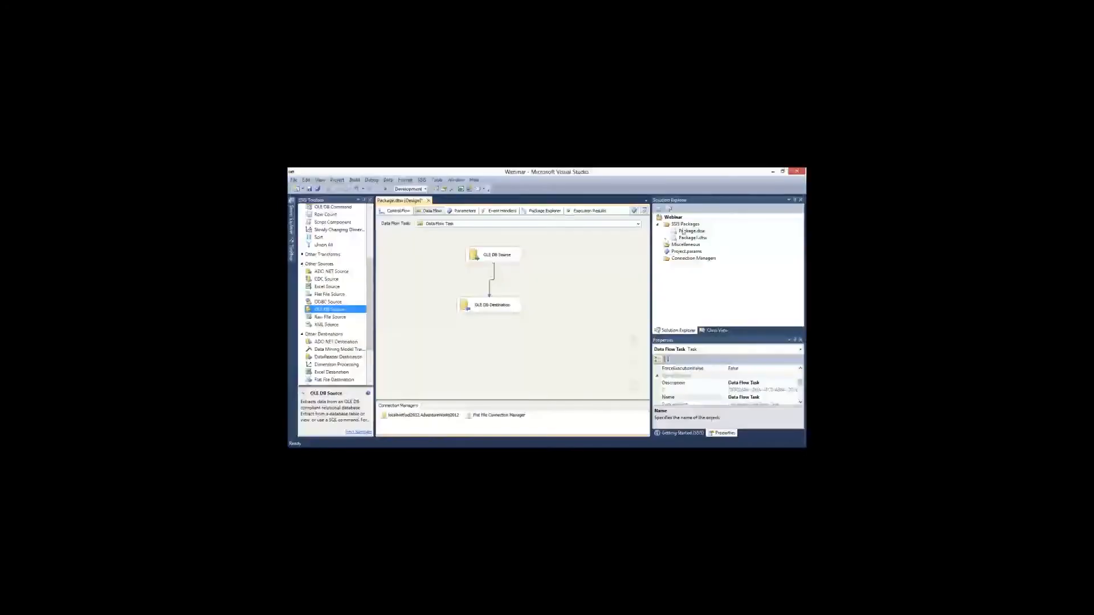
{"action": "right_click", "coordinate": [685, 232]}
{"action": "left_click", "coordinate": [692, 244]}
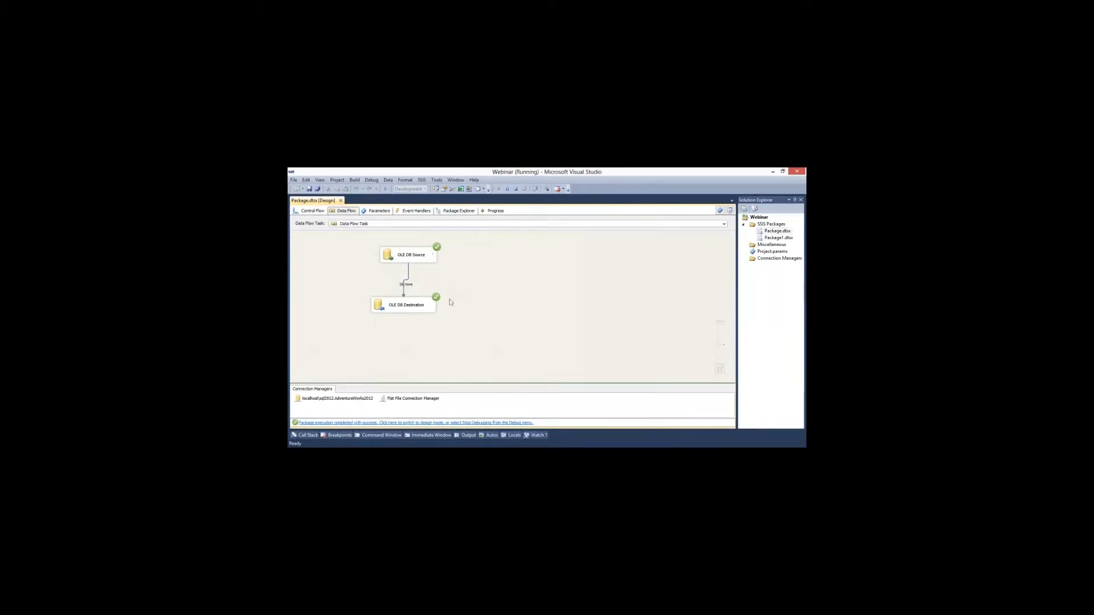
Switch to SQL Server Management Studio and rerun the SELECT query on WebinarDepartment to check the loaded rows
{"action": "key", "text": "alt+Tab"}
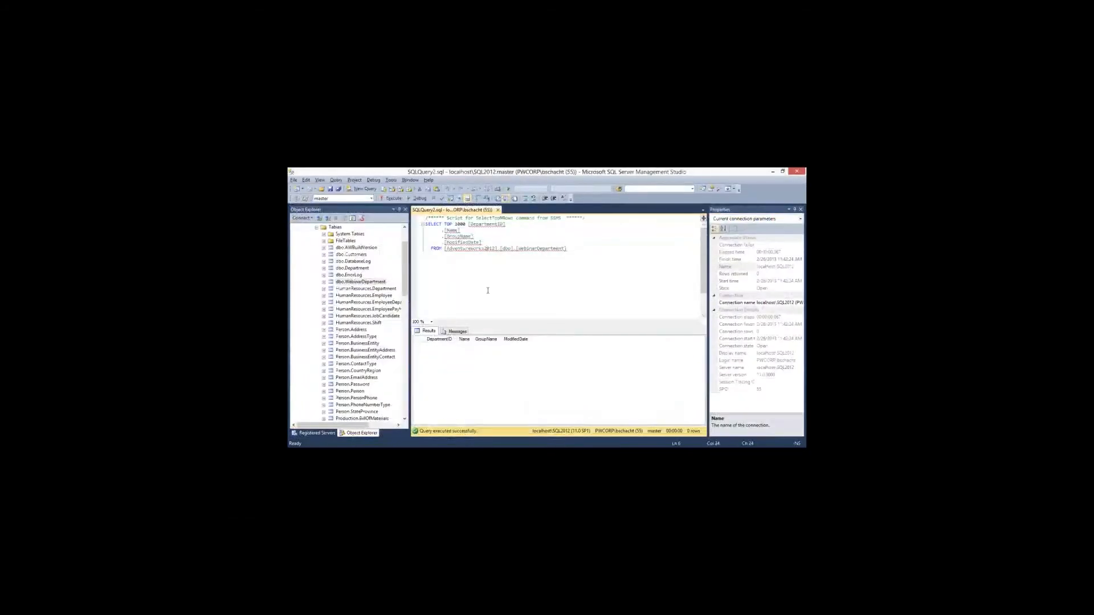
{"action": "key", "text": "F5"}
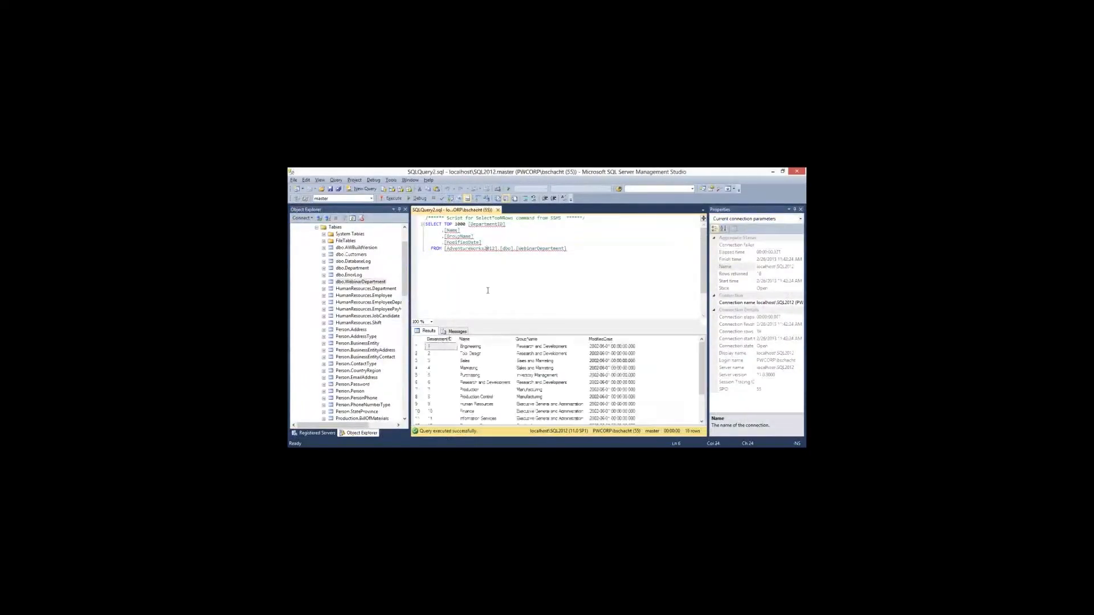
{"action": "left_click", "coordinate": [519, 390]}
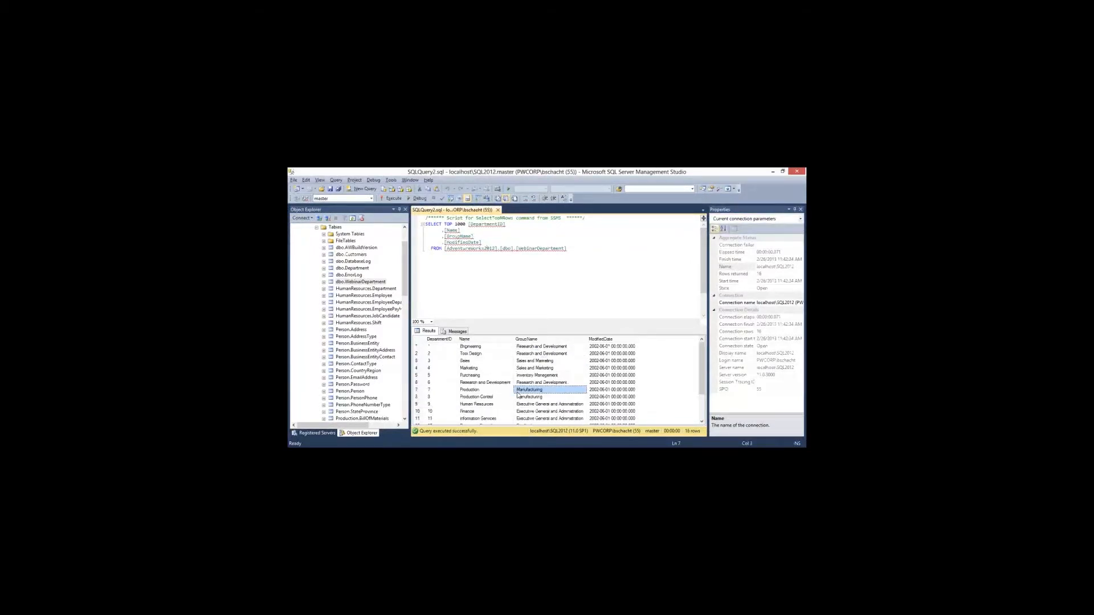
Switch back to Visual Studio, stop debugging the package, and show its control flow
{"action": "key", "text": "alt+Tab"}
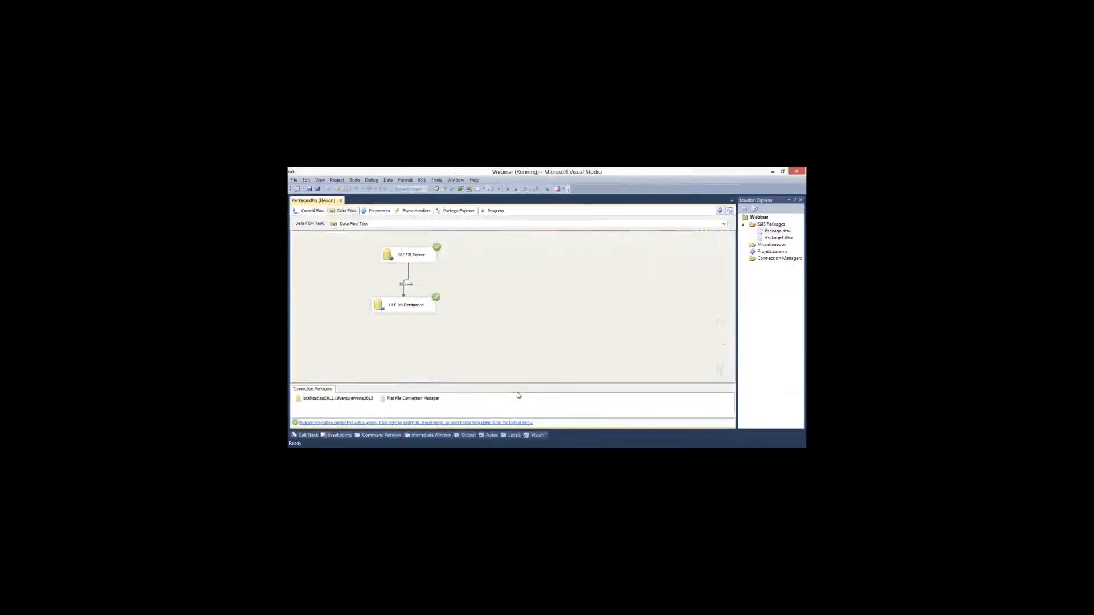
{"action": "key", "text": "shift+F5"}
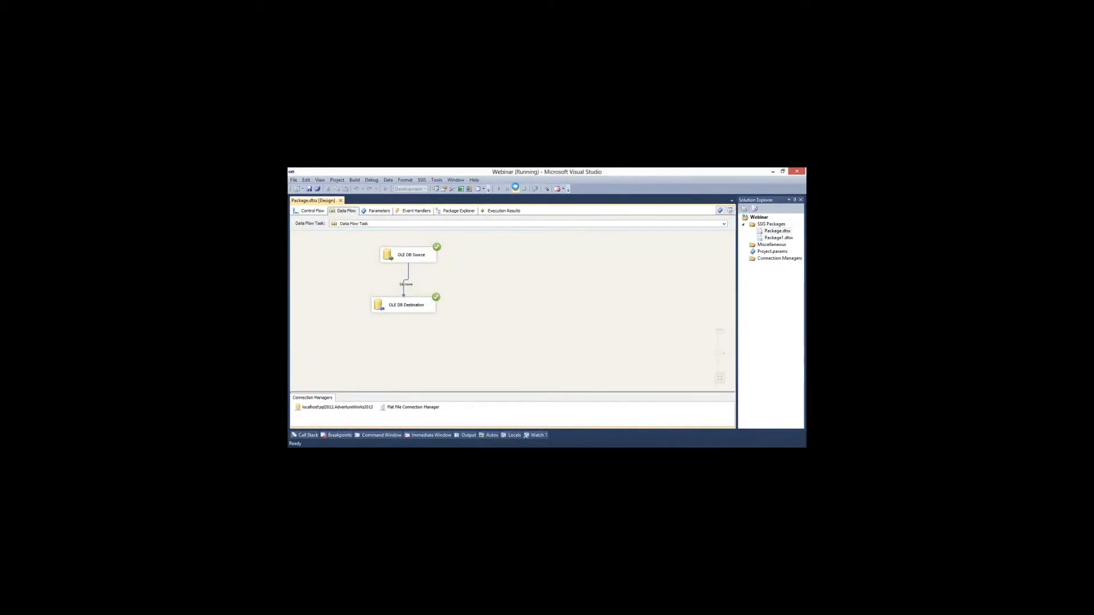
{"action": "left_click", "coordinate": [399, 211]}
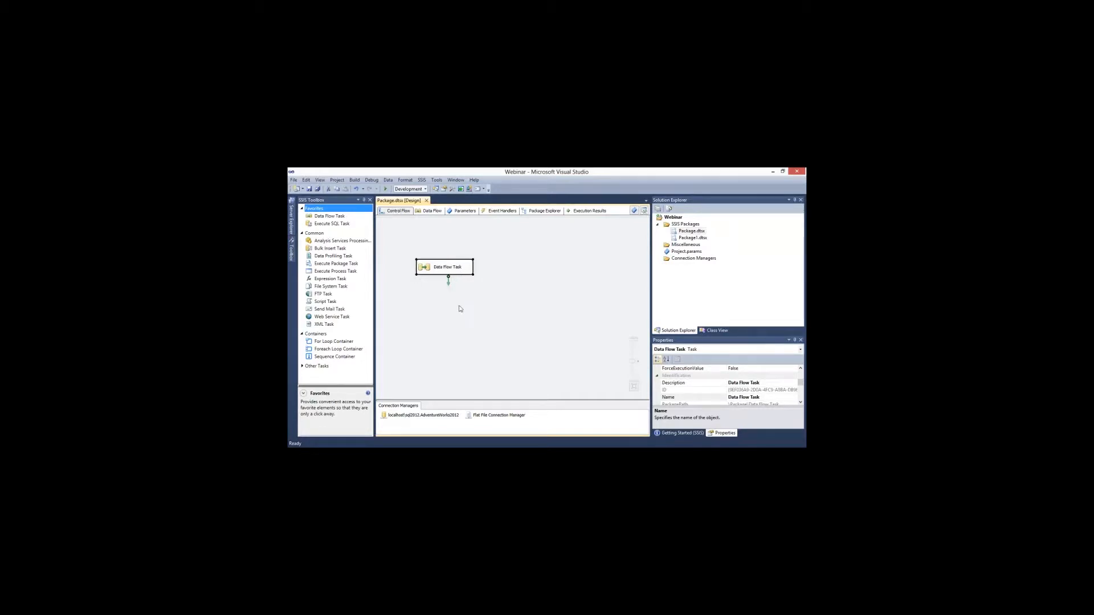
Open the Data Flow Task and examine the available toolbox components, including CDC Source, Conditional Split, Sort and the Other Transforms group
{"action": "double_click", "coordinate": [427, 267]}
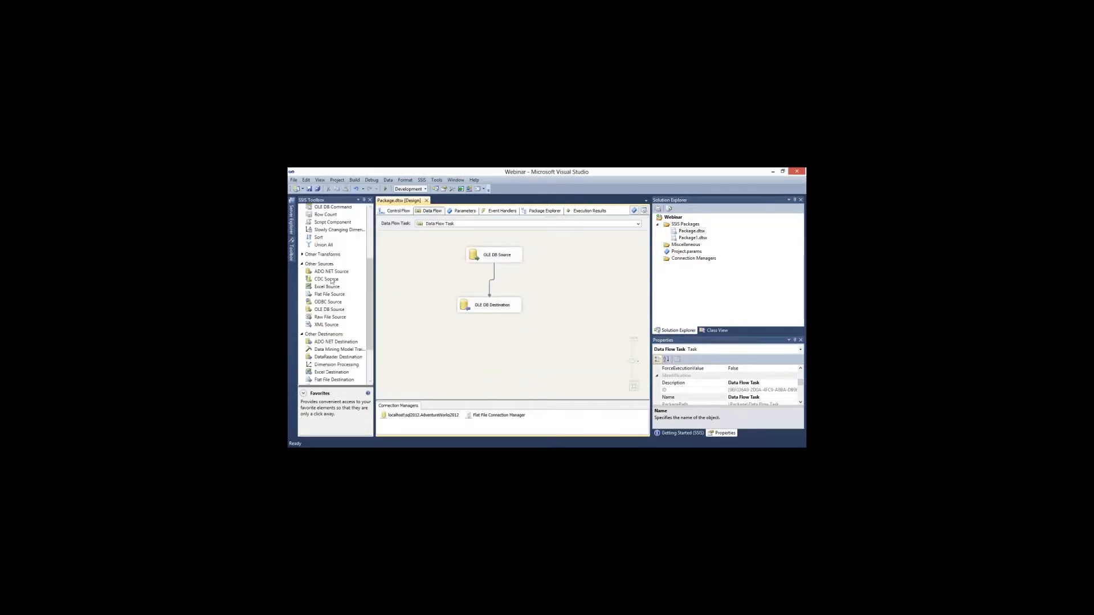
{"action": "left_click", "coordinate": [331, 281]}
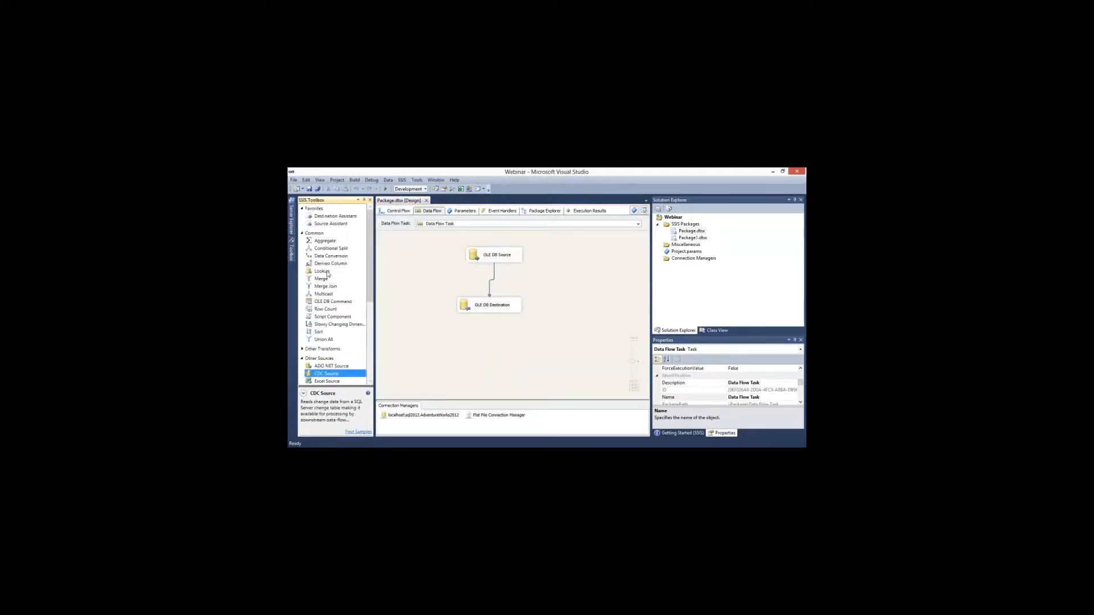
{"action": "left_click", "coordinate": [331, 249]}
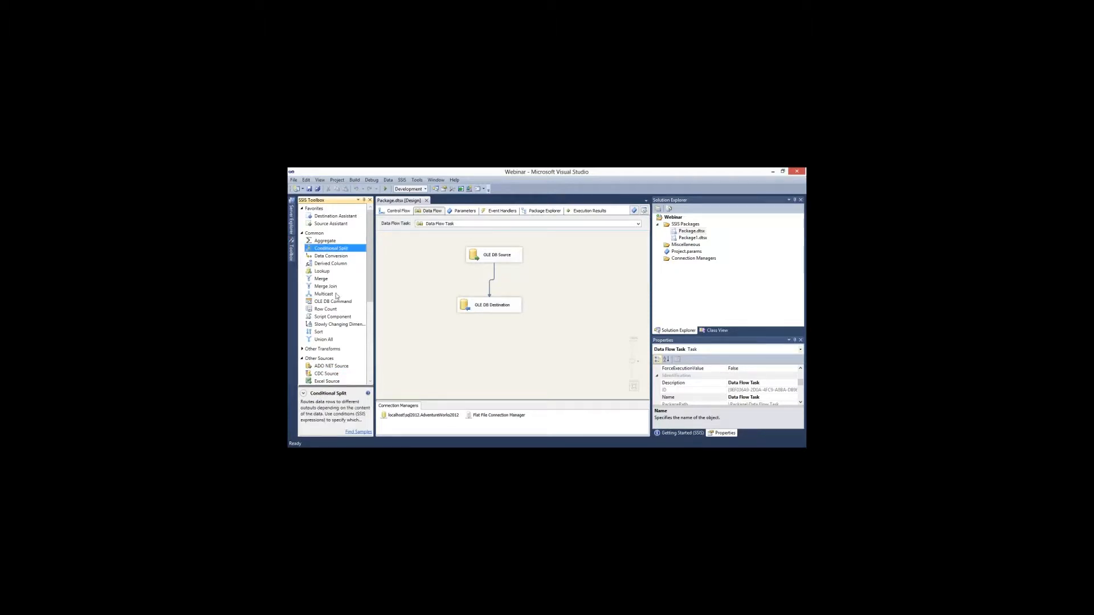
{"action": "left_click", "coordinate": [302, 349]}
{"action": "scroll", "coordinate": [322, 365], "scroll_direction": "down", "scroll_amount": 6}
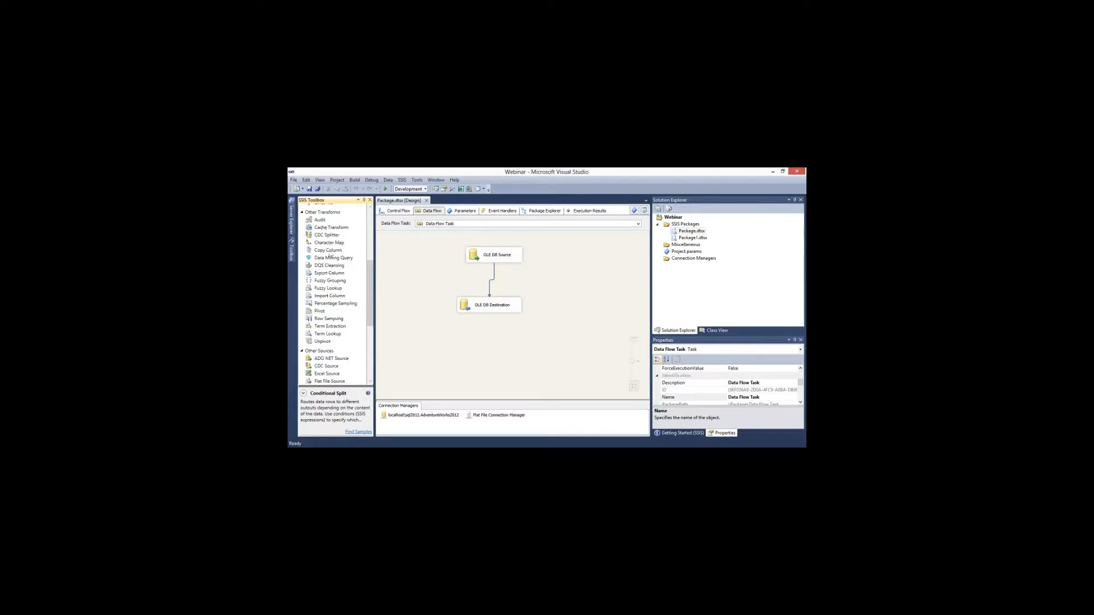
{"action": "scroll", "coordinate": [327, 269], "scroll_direction": "up", "scroll_amount": 4}
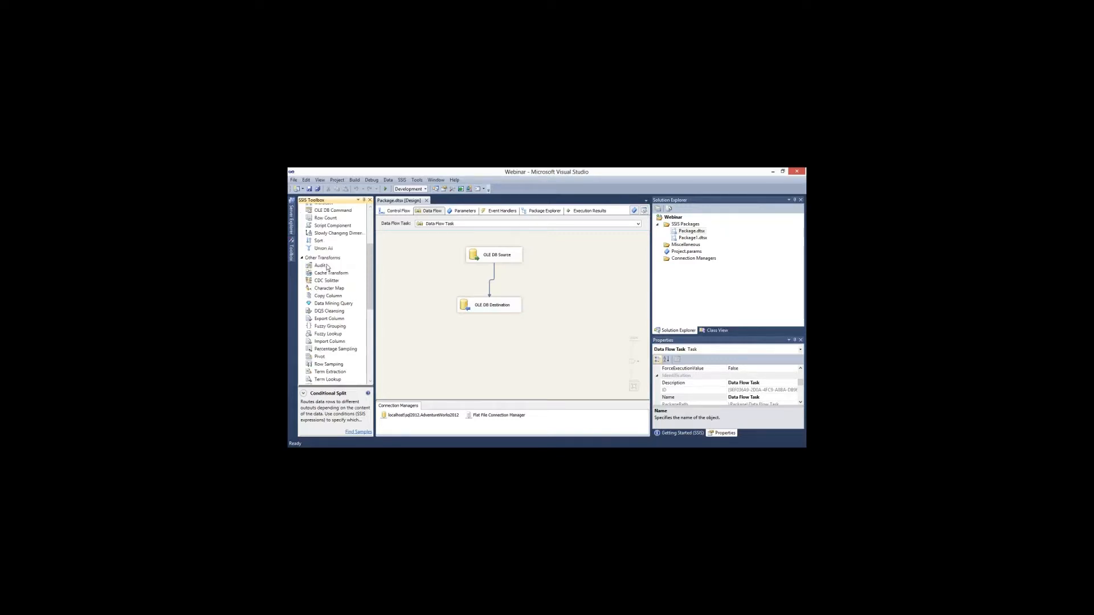
{"action": "left_click", "coordinate": [321, 287]}
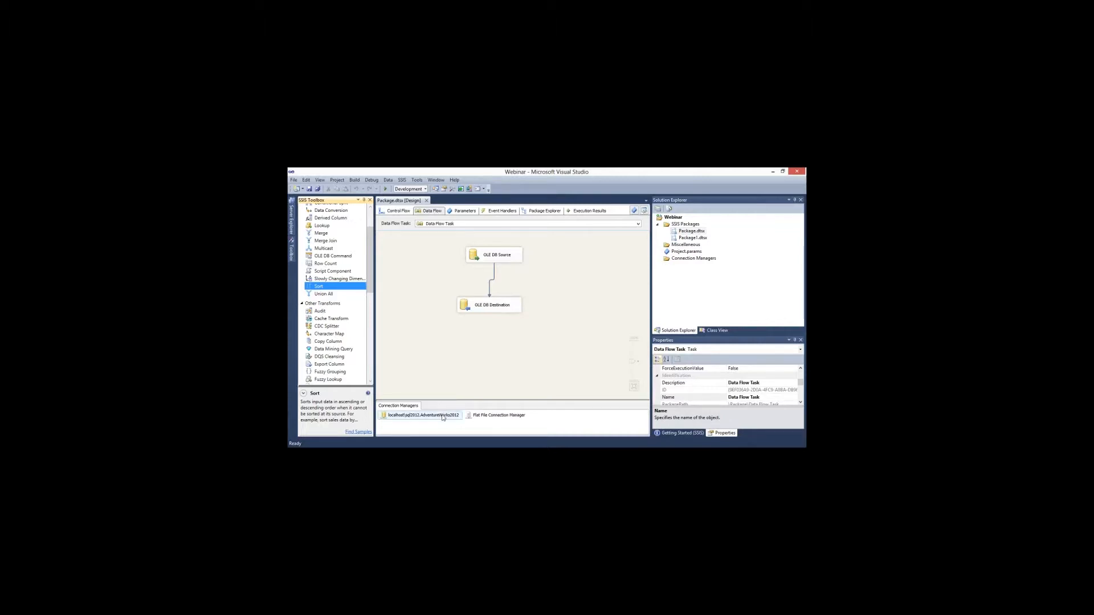
Permanently delete Package1.dtsx from the project's SSIS packages
{"action": "left_click", "coordinate": [676, 239]}
{"action": "right_click", "coordinate": [675, 238]}
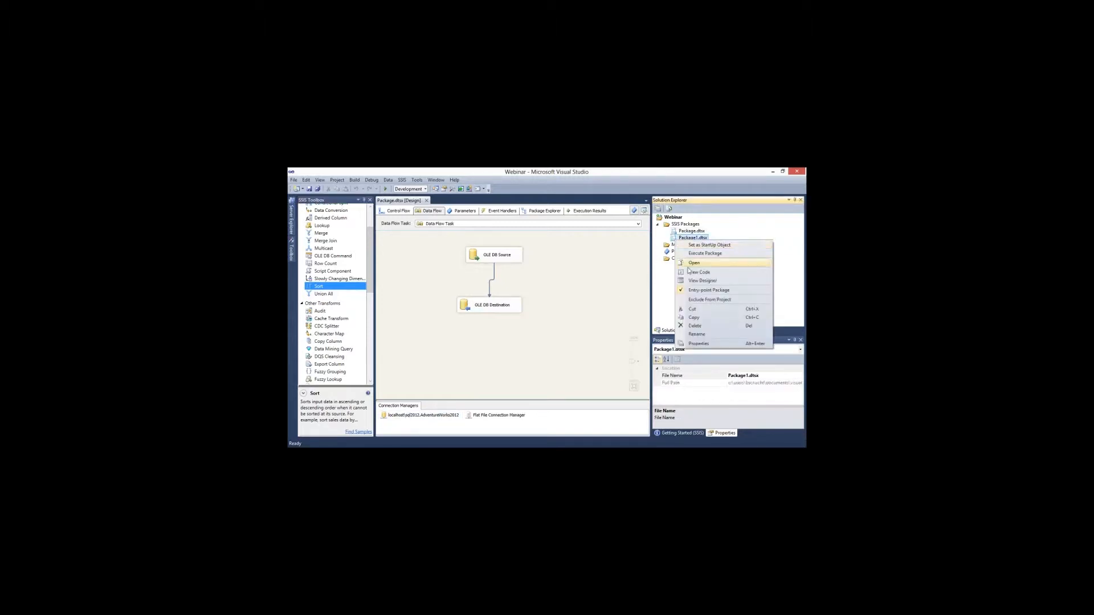
{"action": "left_click", "coordinate": [697, 325]}
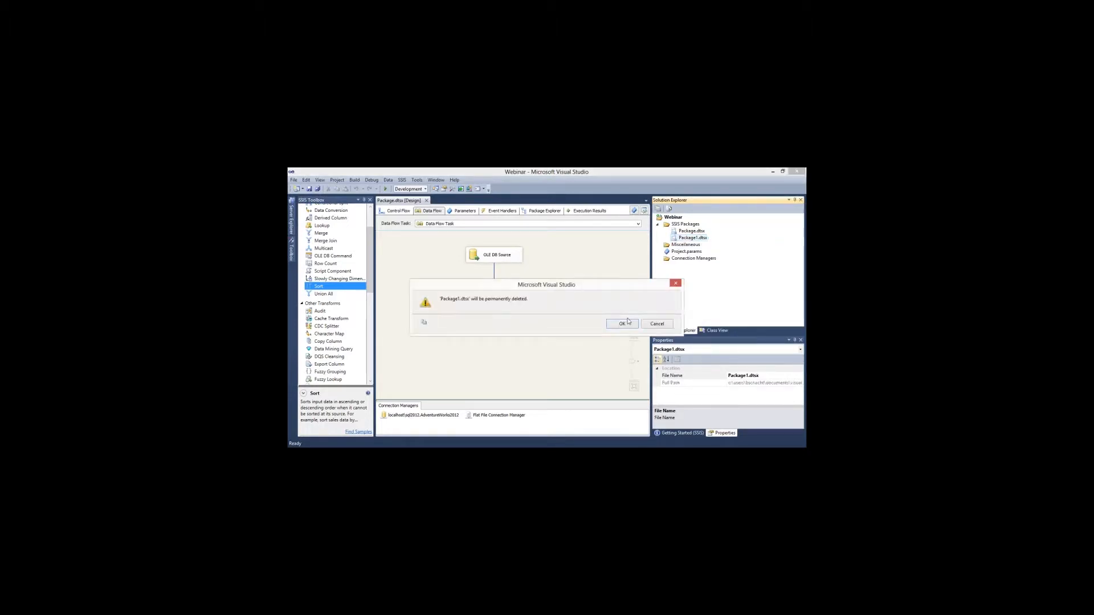
{"action": "left_click", "coordinate": [623, 324]}
Try to convert the localhost\sql2012.AdventureWorks2012 connection manager to a project connection
{"action": "right_click", "coordinate": [440, 416]}
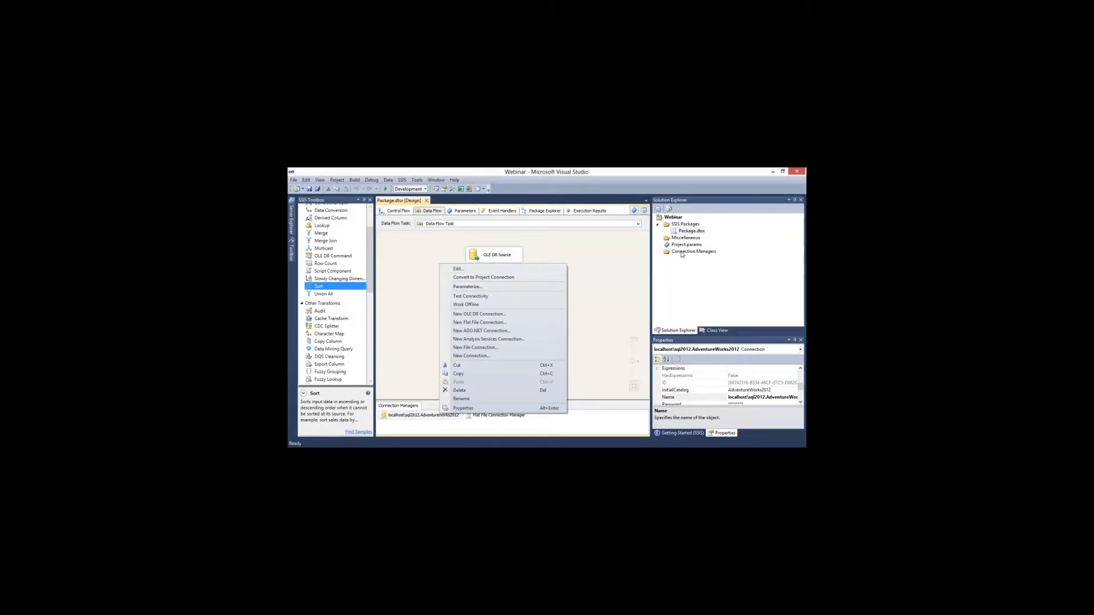
{"action": "left_click", "coordinate": [519, 281]}
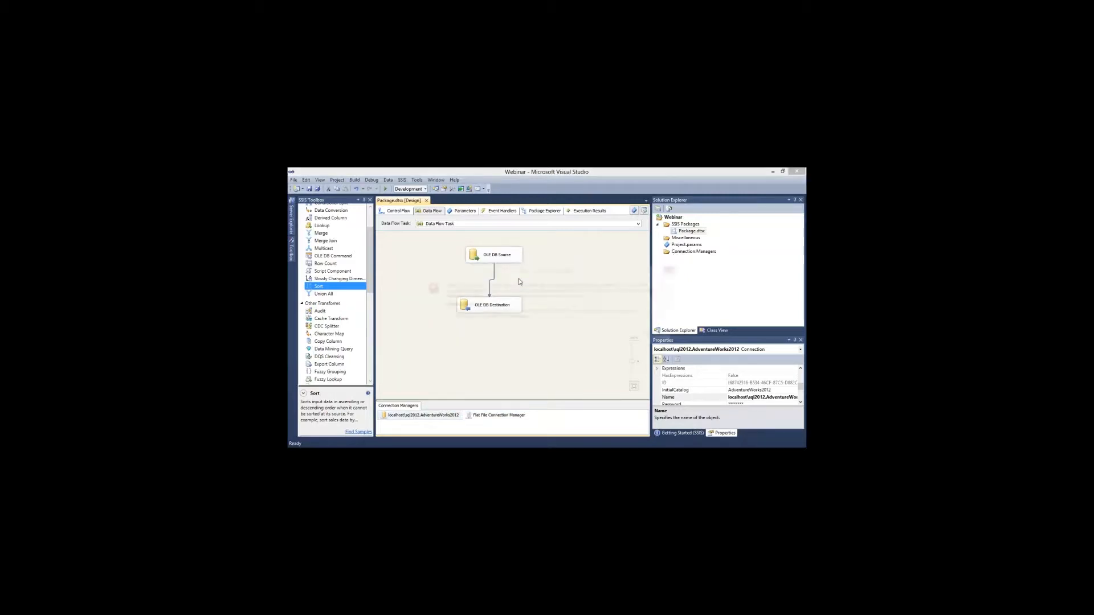
{"action": "key", "text": "Return"}
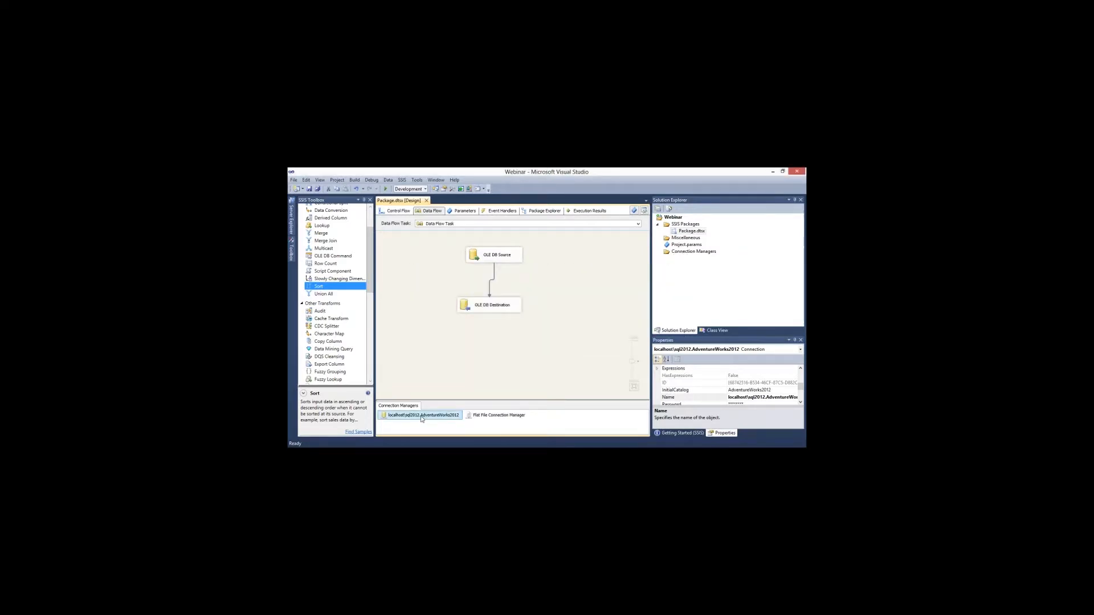
Rename the localhost\sql2012.AdventureWorks2012 connection manager as AdventureWorks2012
{"action": "left_click", "coordinate": [422, 416]}
{"action": "key", "text": "BackSpace"}
{"action": "key", "text": "BackSpace"}
{"action": "key", "text": "BackSpace"}
{"action": "key", "text": "BackSpace"}
{"action": "key", "text": "BackSpace"}
{"action": "key", "text": "BackSpace"}
{"action": "key", "text": "BackSpace"}
{"action": "key", "text": "BackSpace"}
{"action": "key", "text": "BackSpace"}
{"action": "key", "text": "BackSpace"}
{"action": "key", "text": "BackSpace"}
{"action": "key", "text": "BackSpace"}
{"action": "key", "text": "BackSpace"}
{"action": "key", "text": "BackSpace"}
{"action": "key", "text": "BackSpace"}
{"action": "key", "text": "BackSpace"}
{"action": "key", "text": "BackSpace"}
{"action": "key", "text": "Return"}
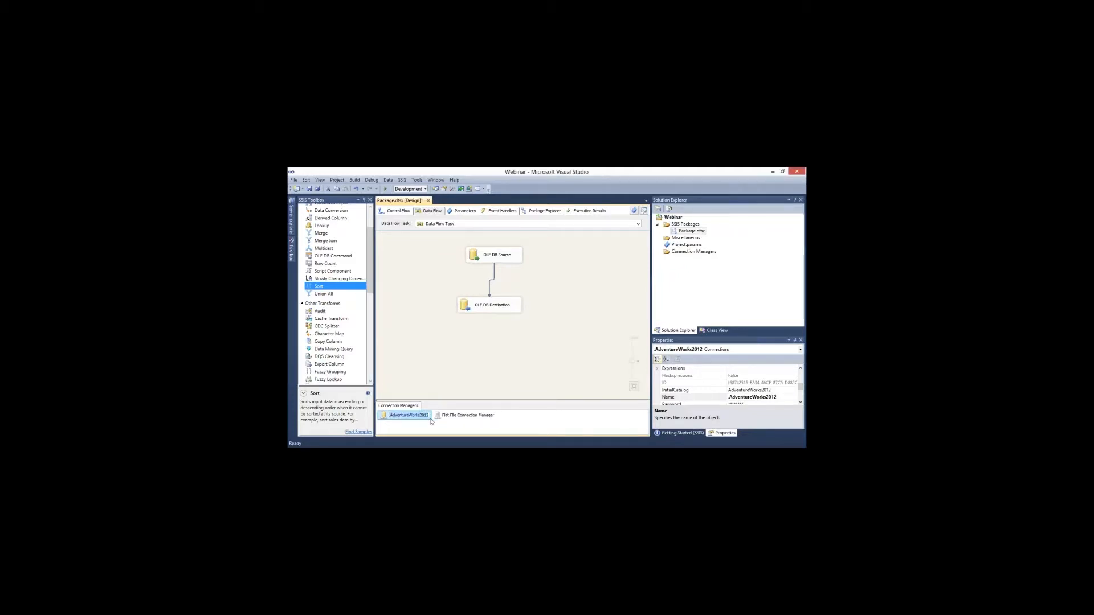
{"action": "left_click", "coordinate": [432, 421]}
{"action": "key", "text": "Home"}
{"action": "key", "text": "Delete"}
{"action": "key", "text": "Return"}
Convert the AdventureWorks2012 connection manager and the Flat File Connection Manager to project connections
{"action": "right_click", "coordinate": [426, 421]}
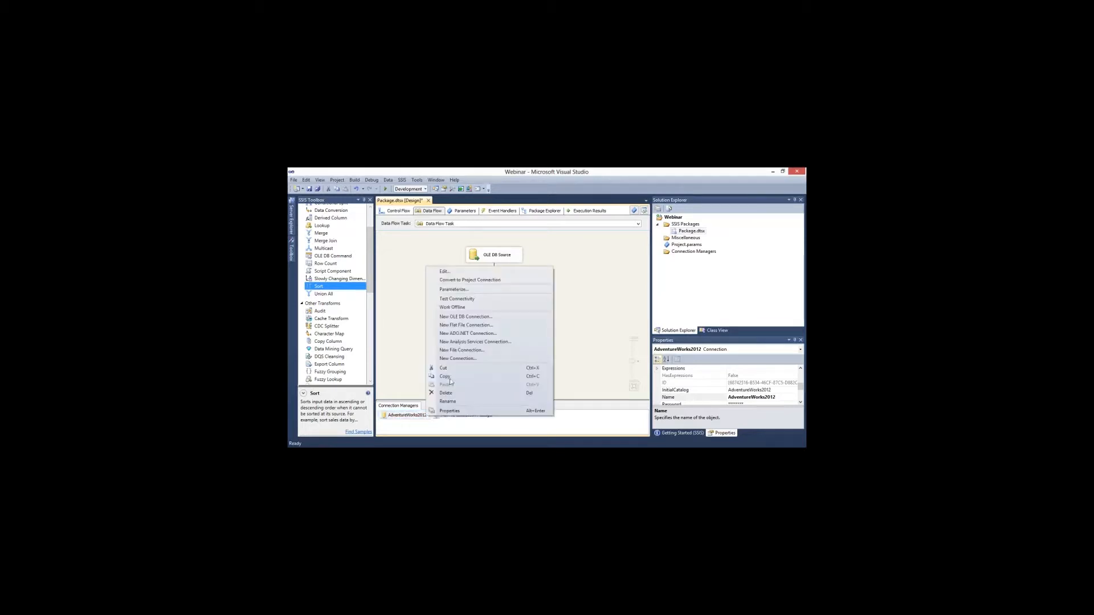
{"action": "left_click", "coordinate": [465, 282]}
{"action": "left_click", "coordinate": [710, 260]}
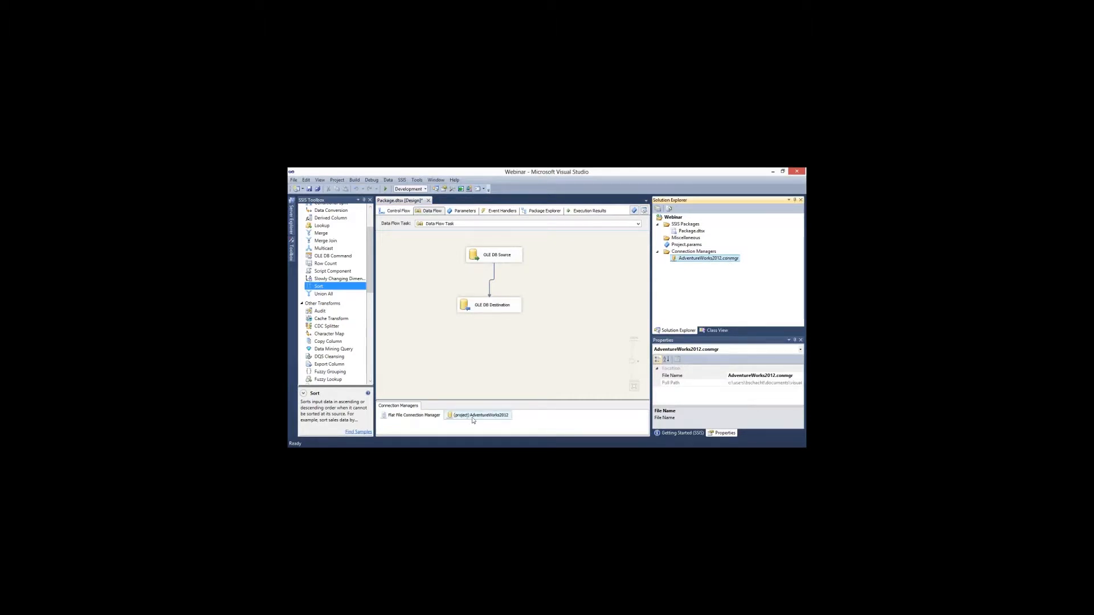
{"action": "left_click", "coordinate": [428, 421]}
{"action": "right_click", "coordinate": [429, 421]}
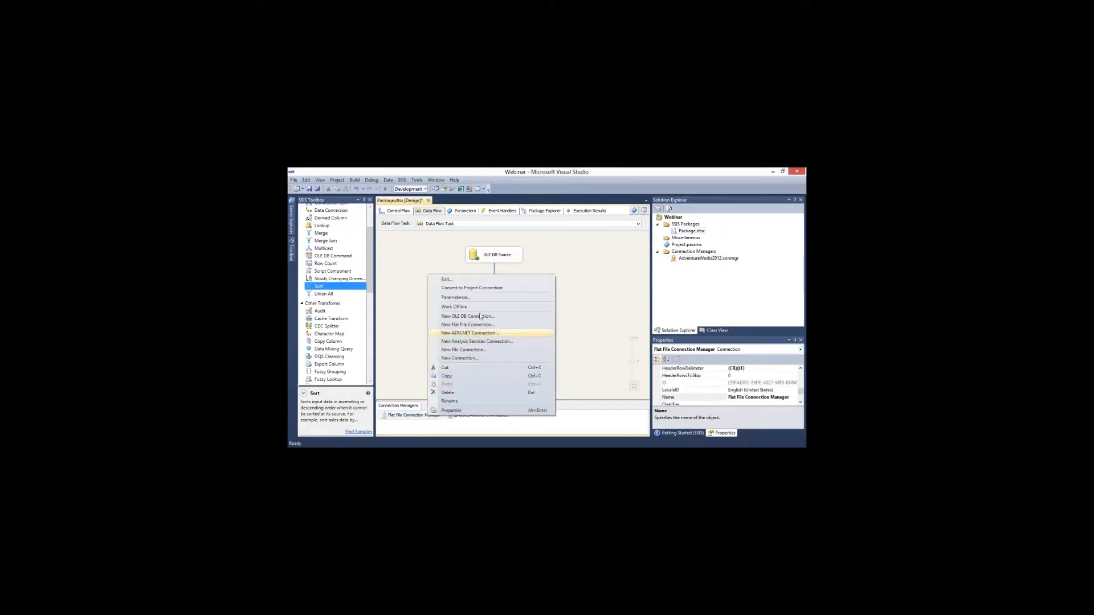
{"action": "left_click", "coordinate": [485, 289]}
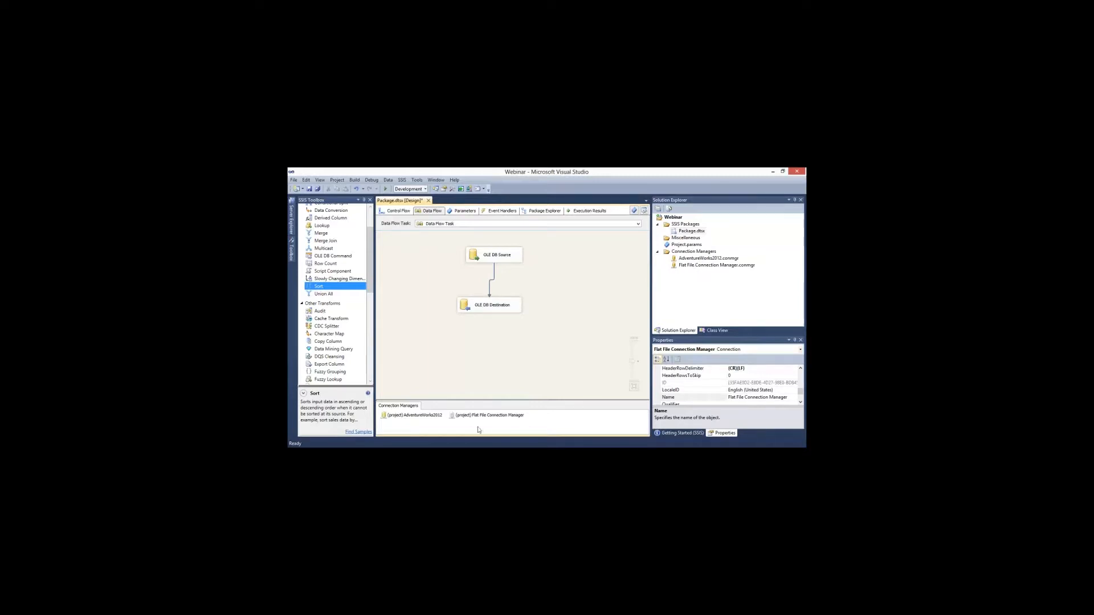
Rename the project-level Flat File Connection Manager.conmgr as Customers_FF.conmgr
{"action": "left_click", "coordinate": [695, 266]}
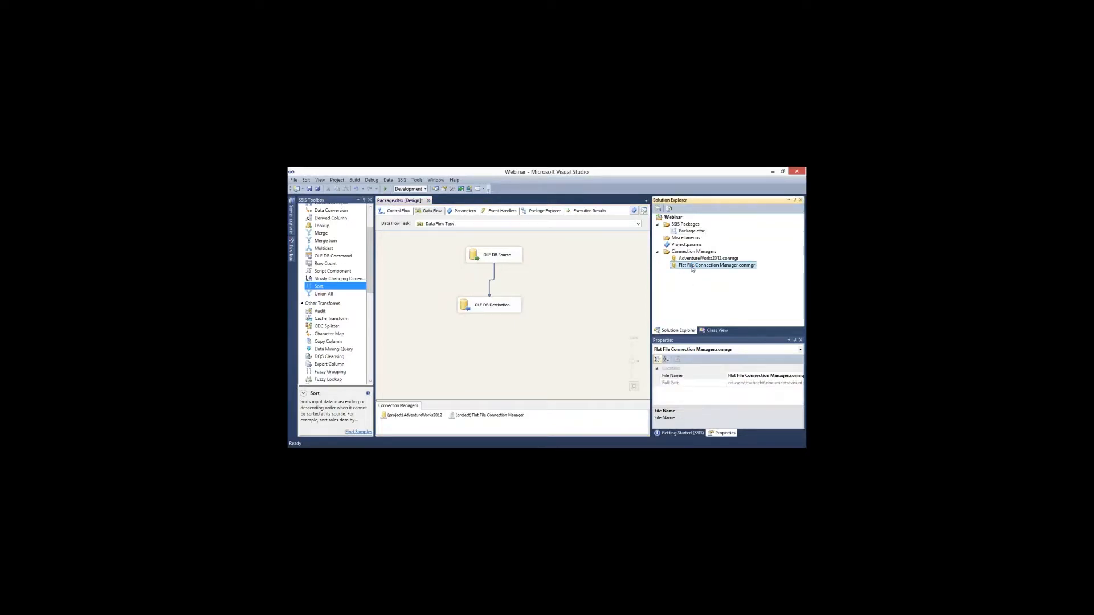
{"action": "key", "text": "F2"}
{"action": "left_click", "coordinate": [739, 267]}
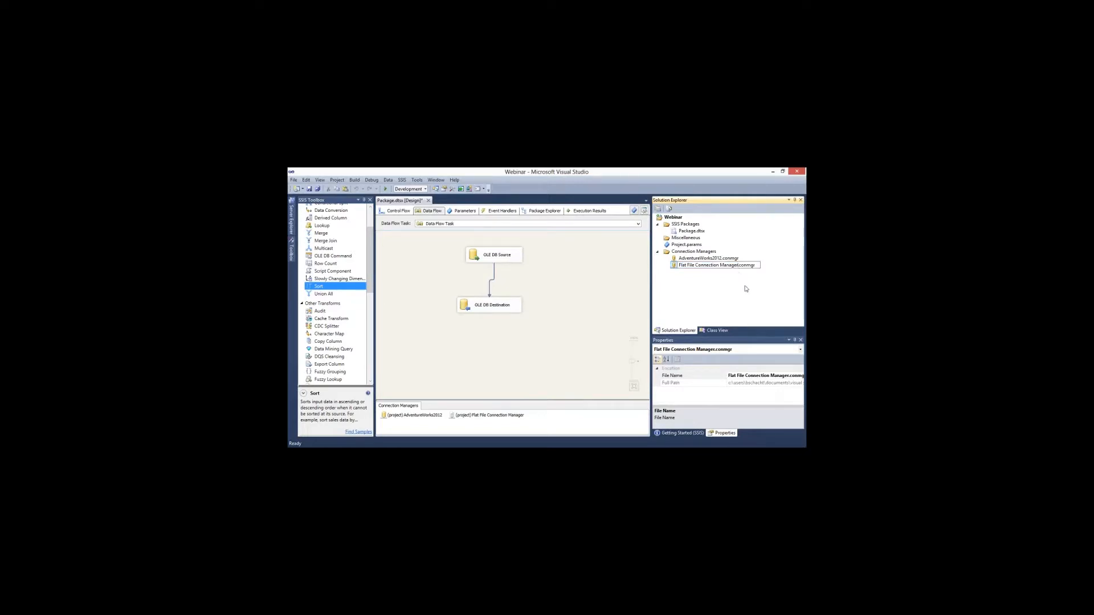
{"action": "key", "text": "shift+Home"}
{"action": "type", "text": "Customers_FF"}
{"action": "key", "text": "Return"}
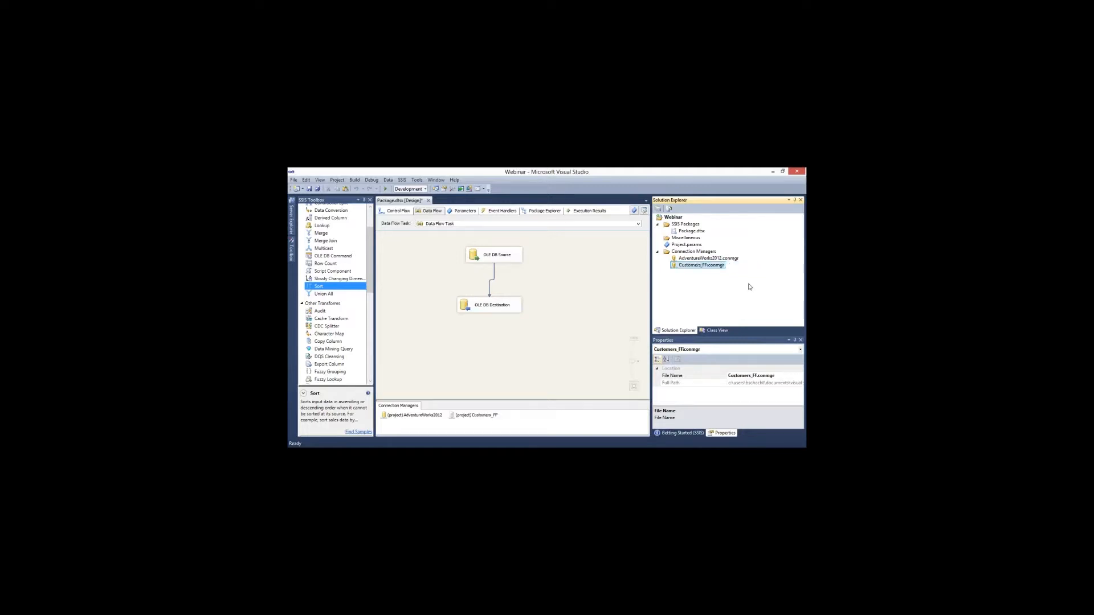
Save Package.dtsx with its project connections and close it
{"action": "left_click", "coordinate": [498, 426]}
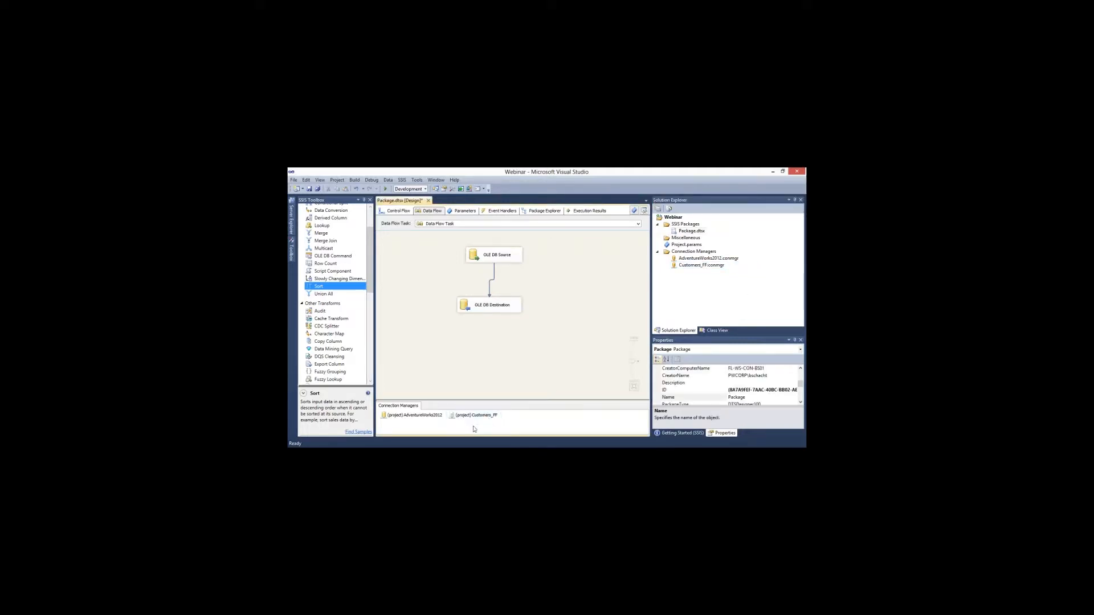
{"action": "key", "text": "ctrl+s"}
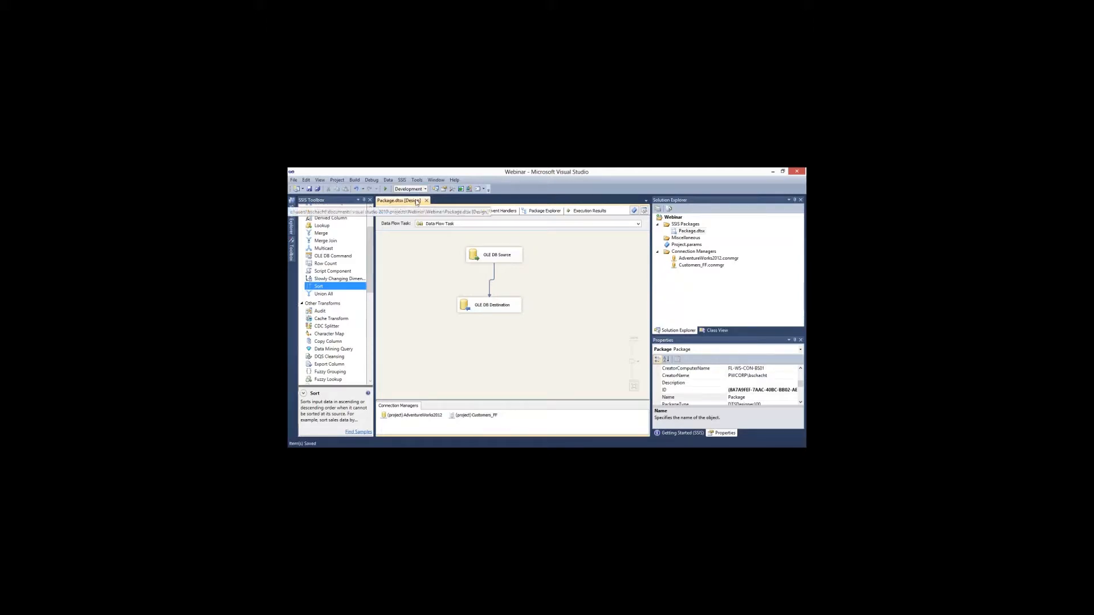
{"action": "left_click", "coordinate": [427, 201]}
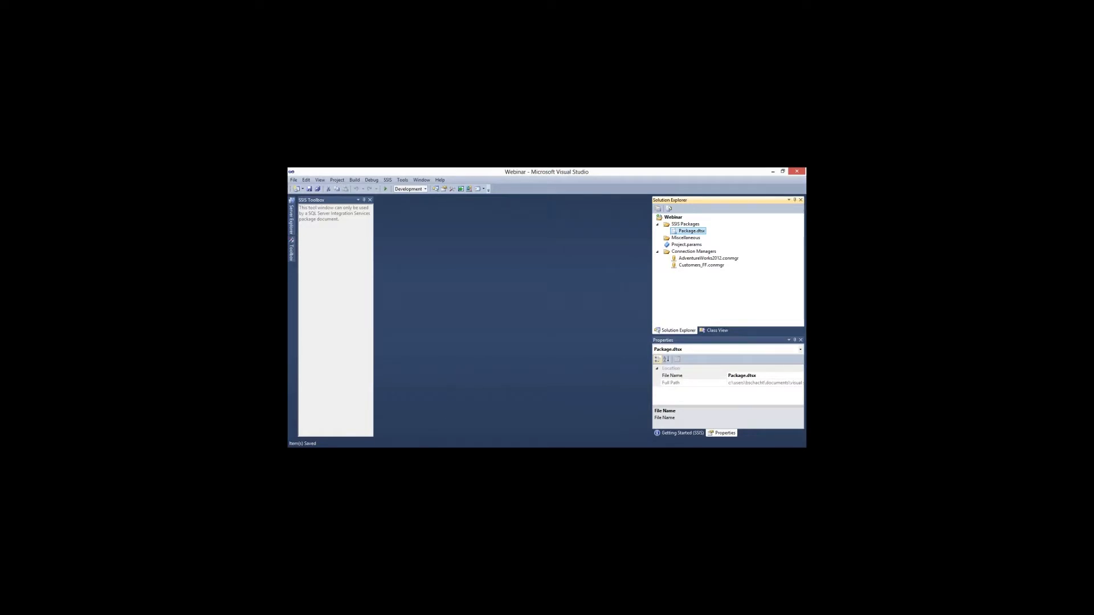
Switch to SQL Server Management Studio, collapse the Databases tree, and start creating a catalog under Integration Services Catalogs
{"action": "left_click", "coordinate": [427, 413]}
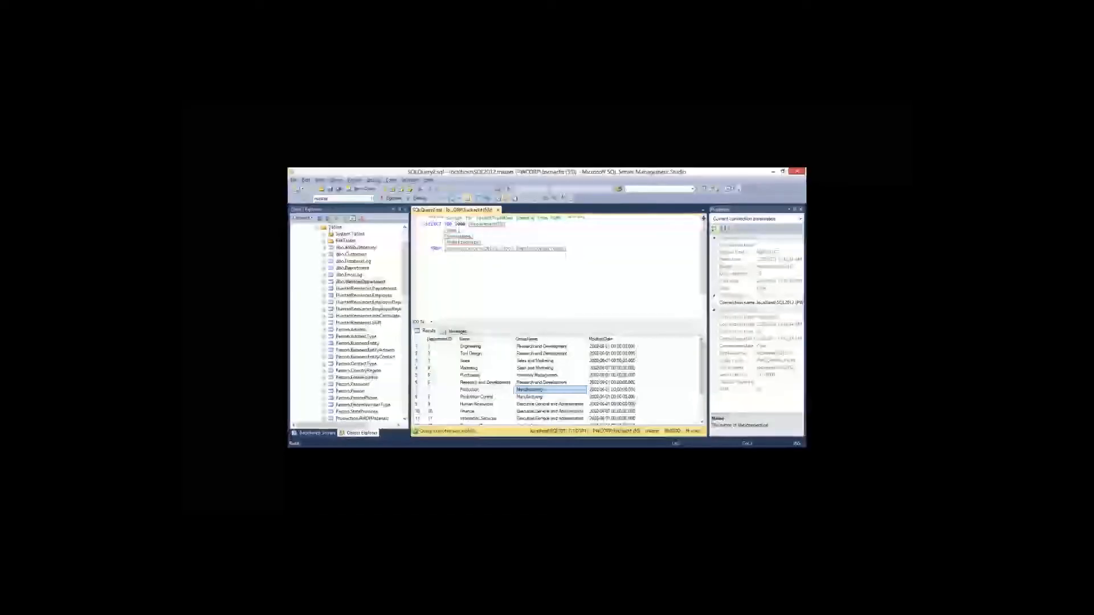
{"action": "key", "text": "Left"}
{"action": "key", "text": "Left"}
{"action": "key", "text": "Left"}
{"action": "key", "text": "Left"}
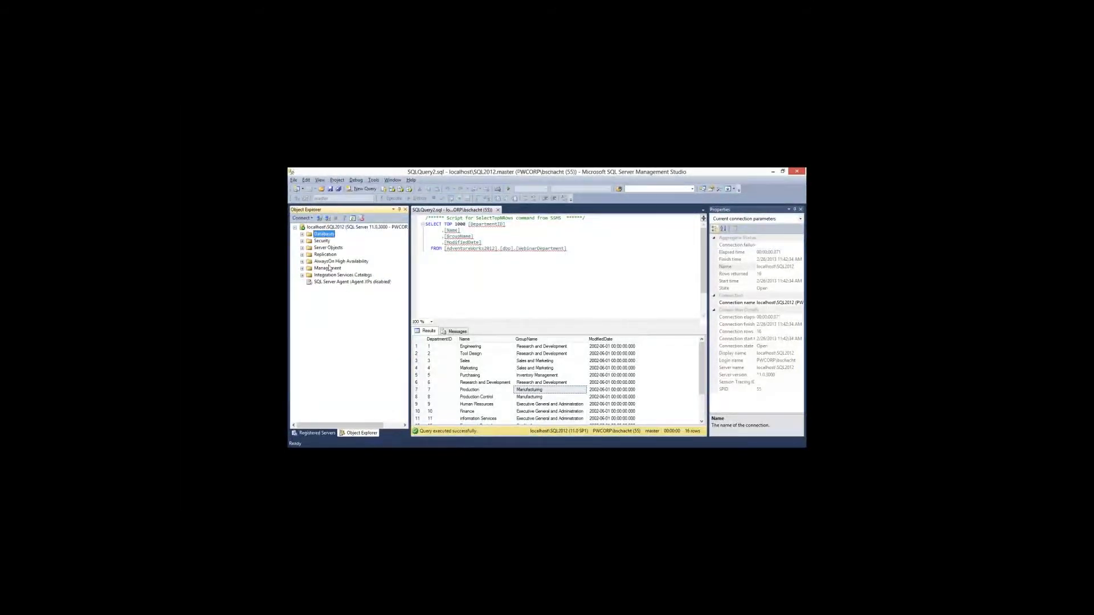
{"action": "left_click", "coordinate": [330, 277]}
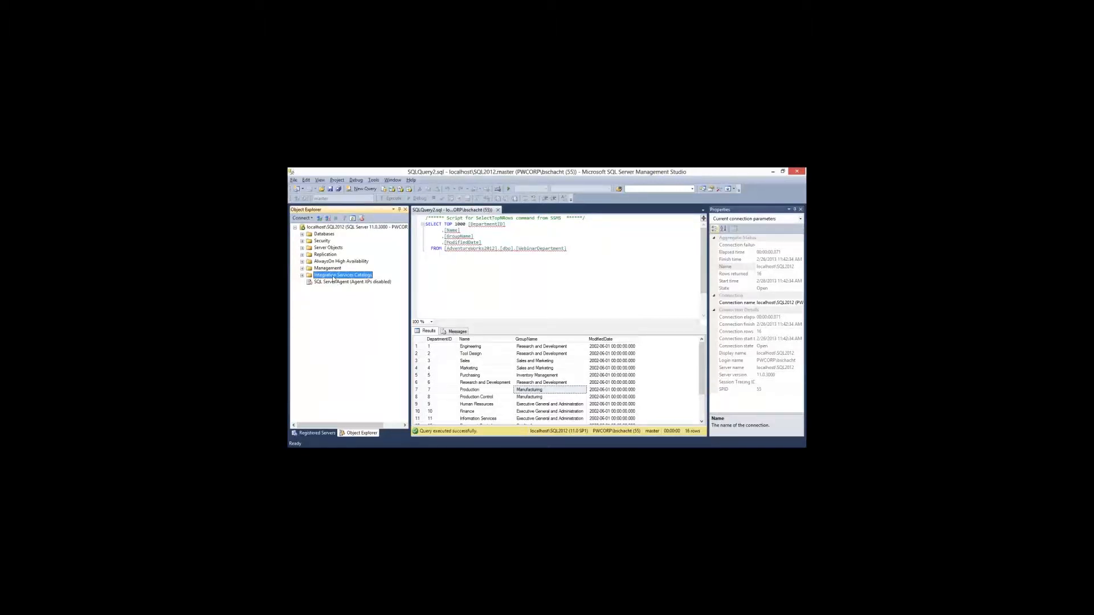
{"action": "double_click", "coordinate": [333, 277]}
{"action": "right_click", "coordinate": [326, 277]}
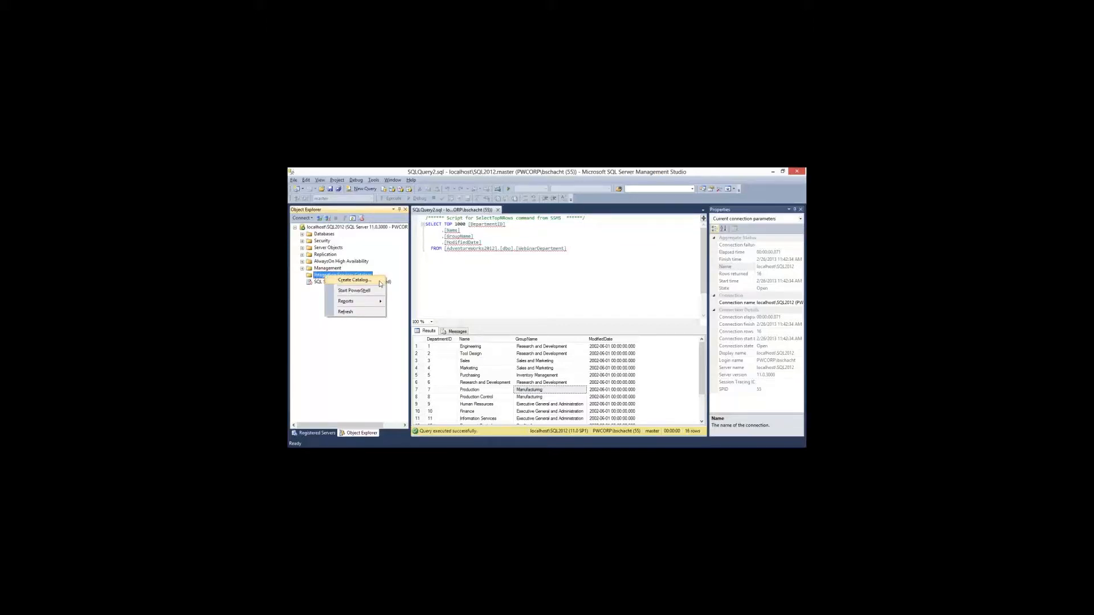
{"action": "left_click", "coordinate": [381, 282]}
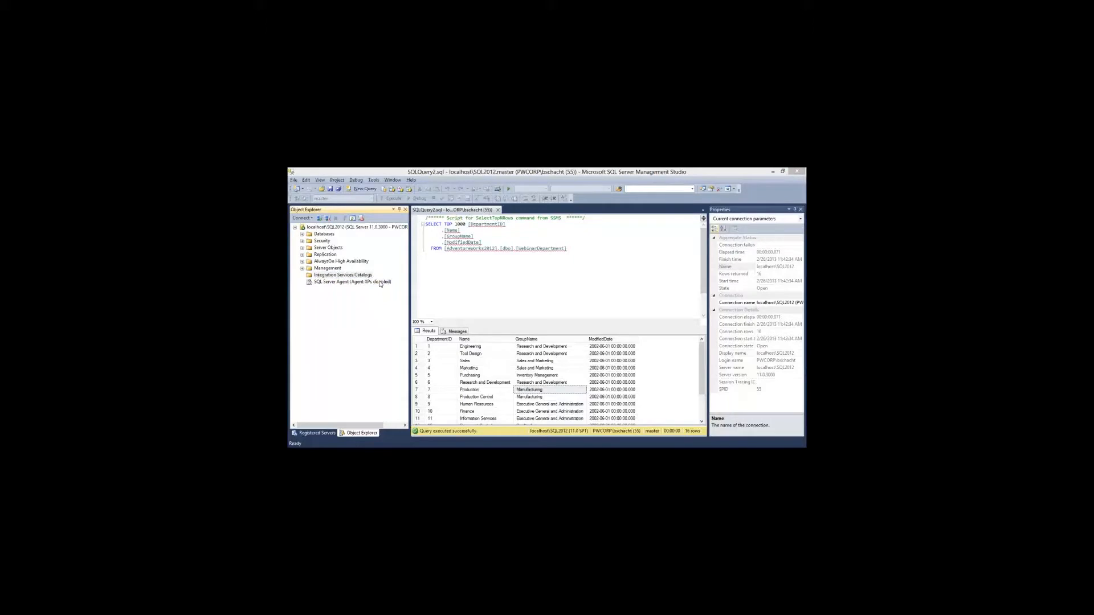
Create the SSISDB catalog with CLR integration enabled, entering and retyping the encryption password
{"action": "left_click", "coordinate": [505, 264]}
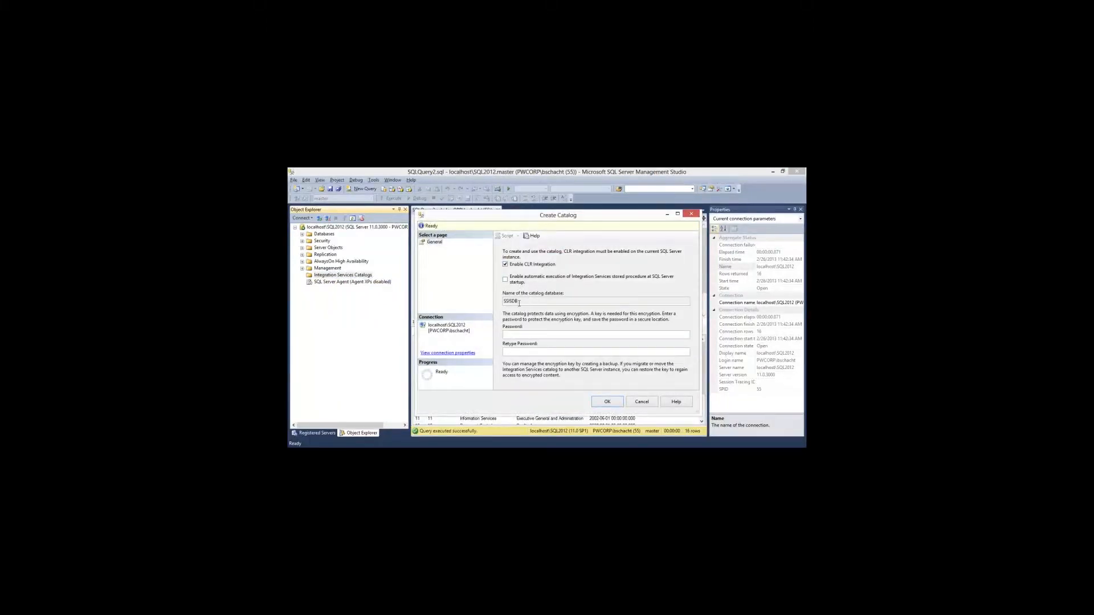
{"action": "left_click", "coordinate": [513, 335]}
{"action": "type", "text": "***"}
{"action": "left_click", "coordinate": [539, 336]}
{"action": "left_click", "coordinate": [503, 303]}
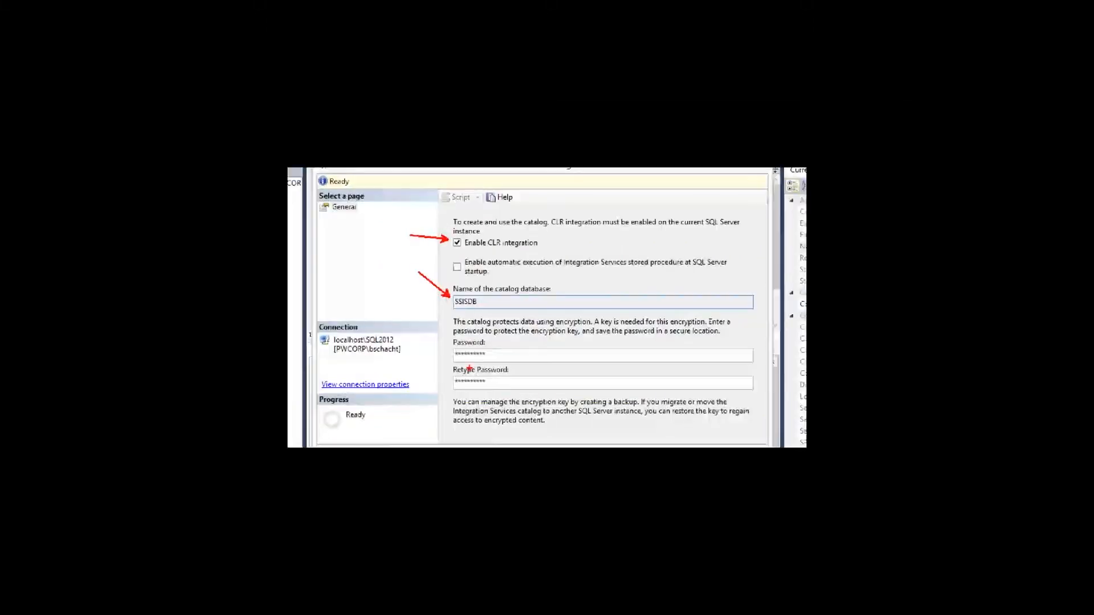
{"action": "left_click", "coordinate": [605, 400]}
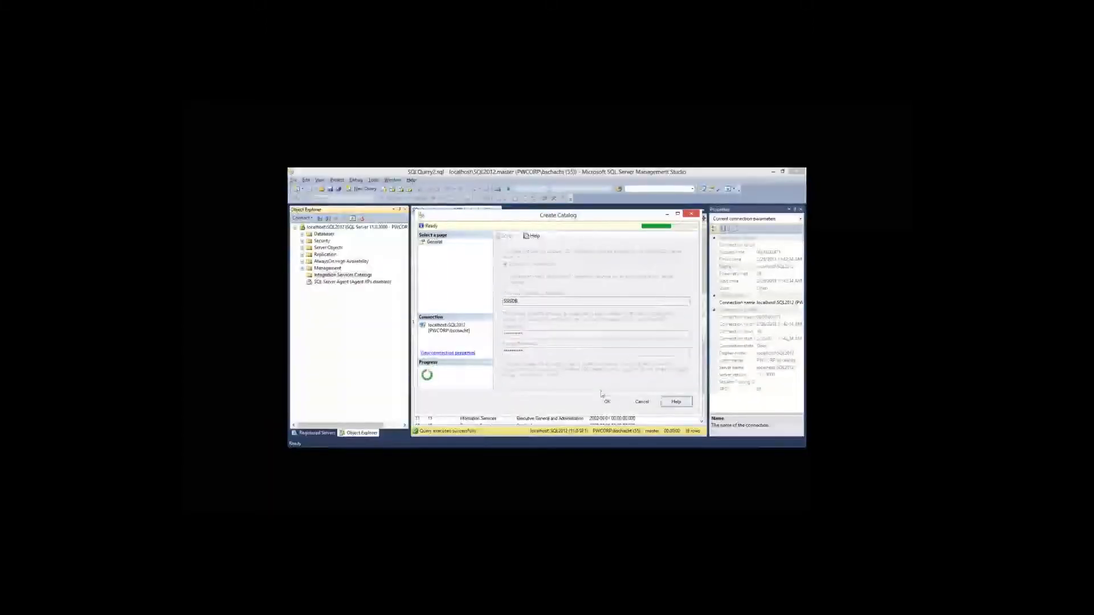
Expand and refresh the Databases list, and select the SSISDB database
{"action": "left_click", "coordinate": [328, 282]}
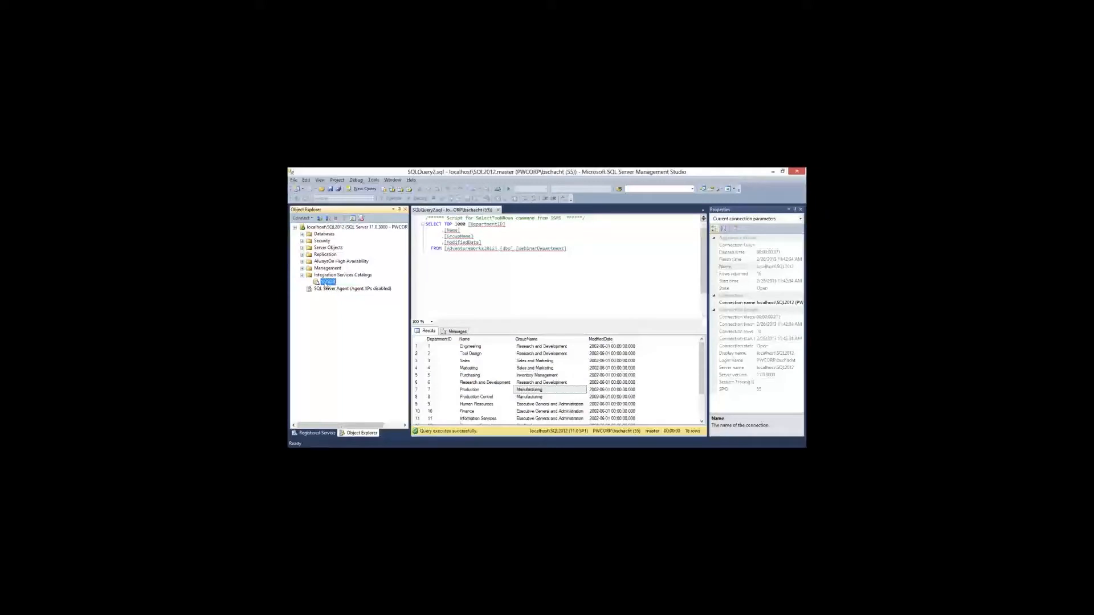
{"action": "double_click", "coordinate": [321, 234]}
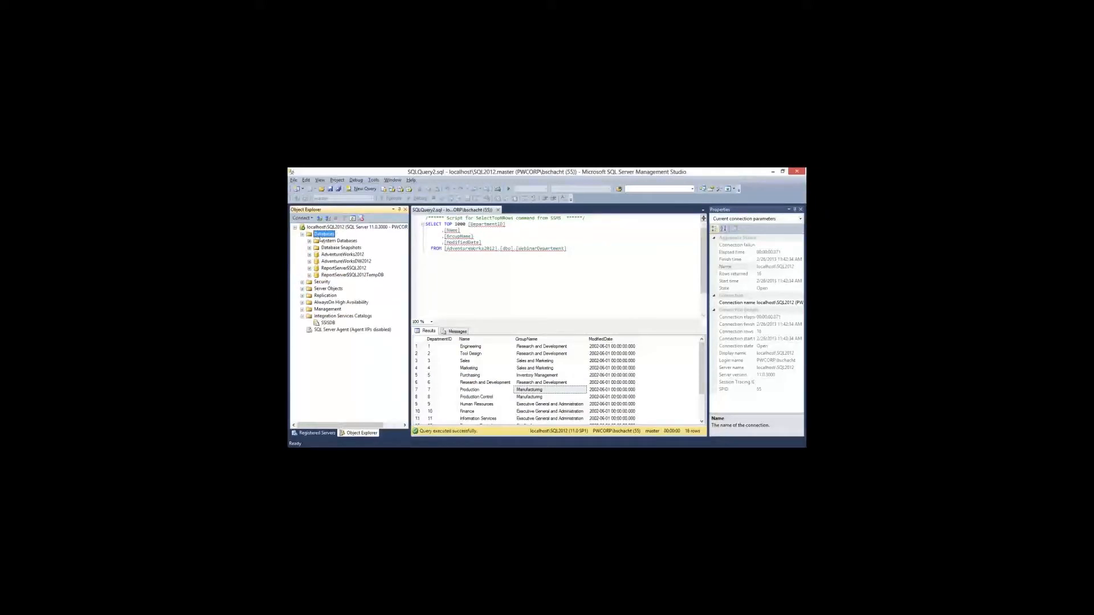
{"action": "left_click", "coordinate": [335, 276]}
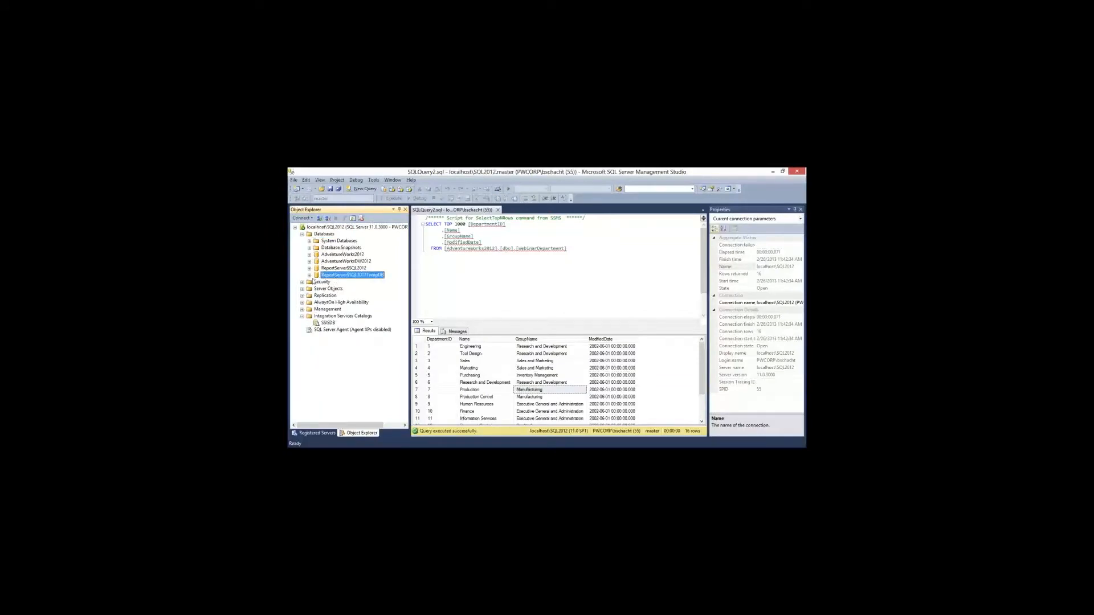
{"action": "right_click", "coordinate": [324, 234]}
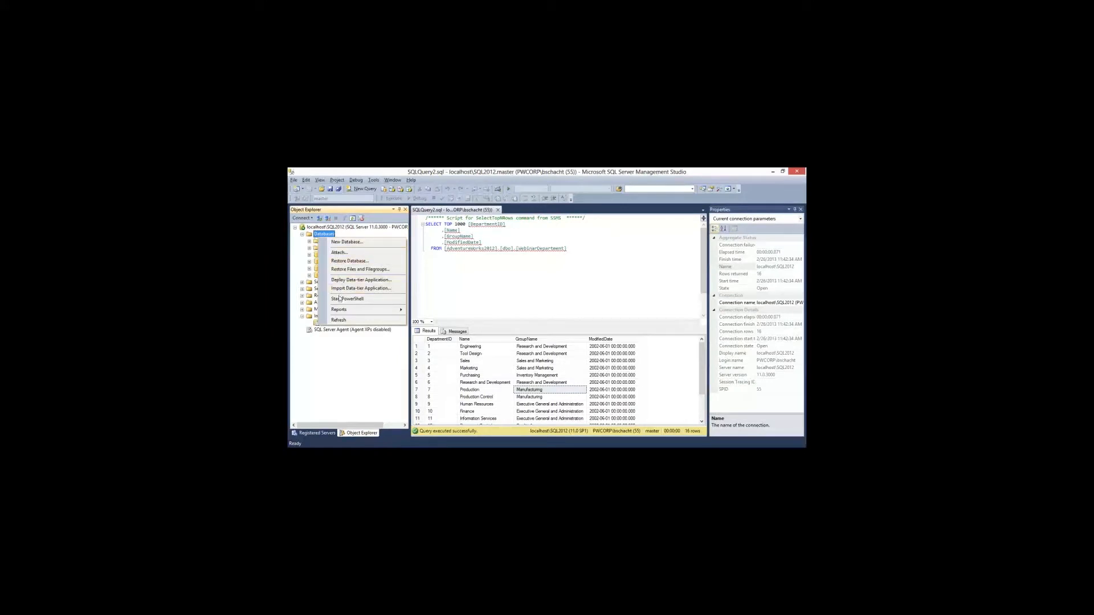
{"action": "key", "text": "Escape"}
{"action": "left_click", "coordinate": [330, 283]}
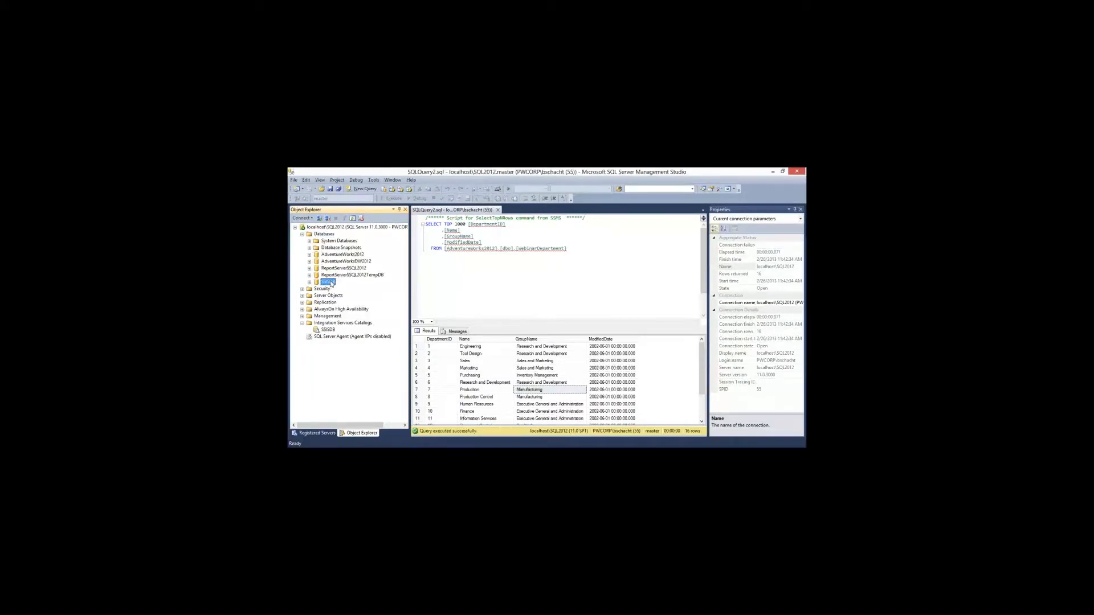
Examine the internal tables of the SSISDB database, and collapse its tree again
{"action": "double_click", "coordinate": [318, 285]}
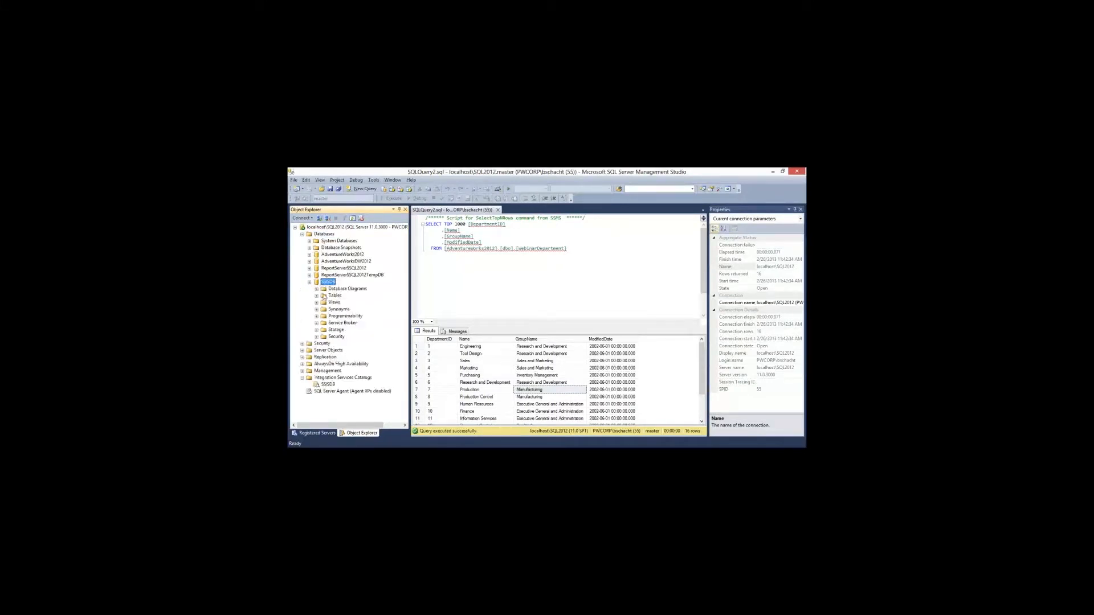
{"action": "double_click", "coordinate": [333, 290]}
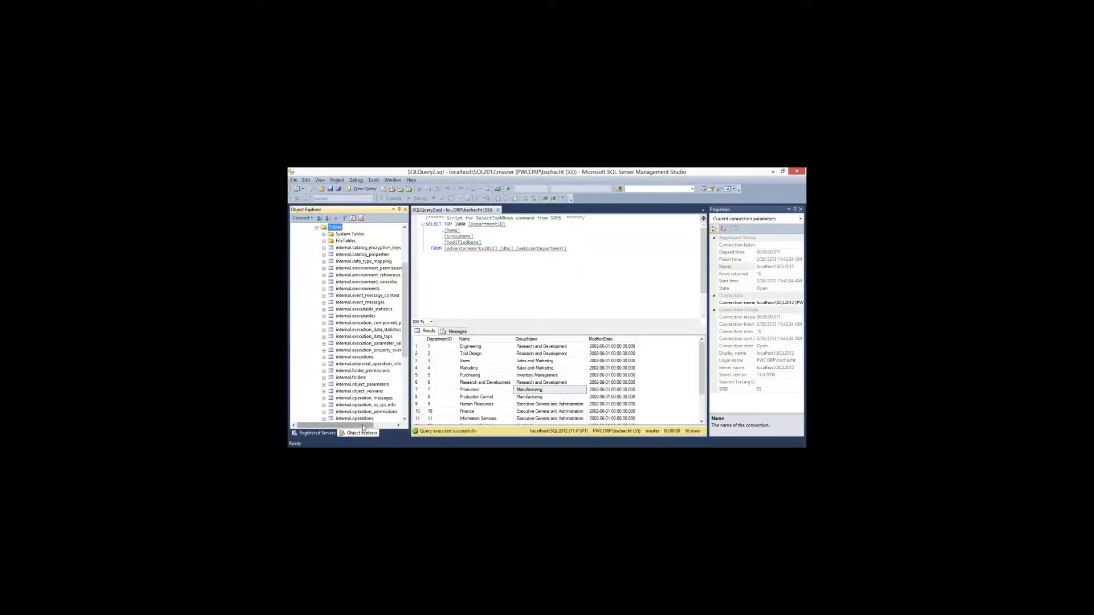
{"action": "left_click_drag", "start_coordinate": [363, 427], "coordinate": [371, 428]}
{"action": "left_click", "coordinate": [369, 268]}
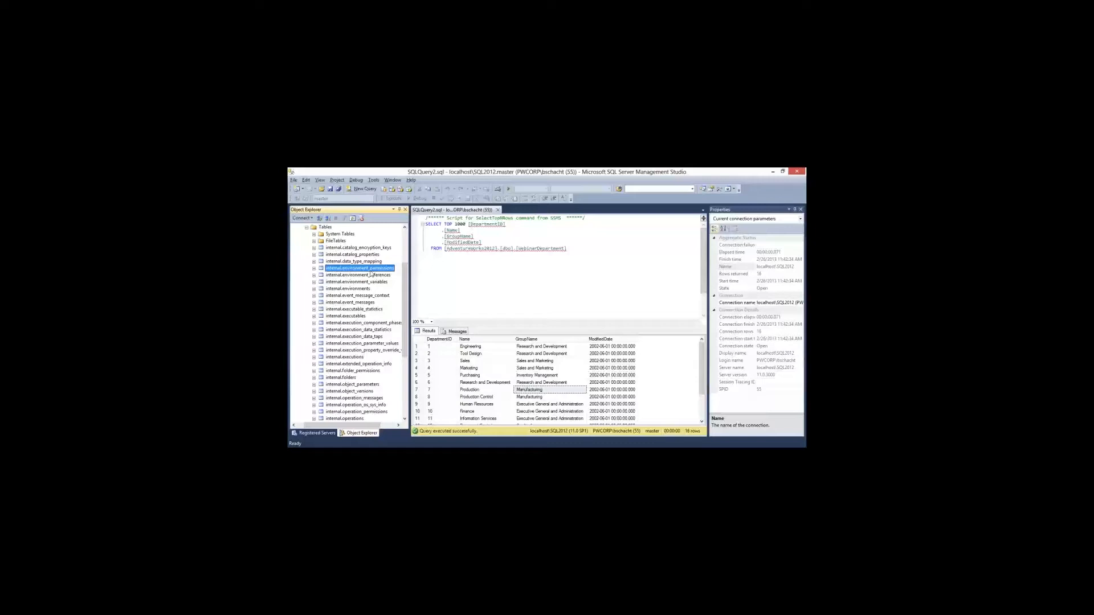
{"action": "key", "text": "Left"}
{"action": "key", "text": "Left"}
{"action": "key", "text": "Left"}
{"action": "key", "text": "Left"}
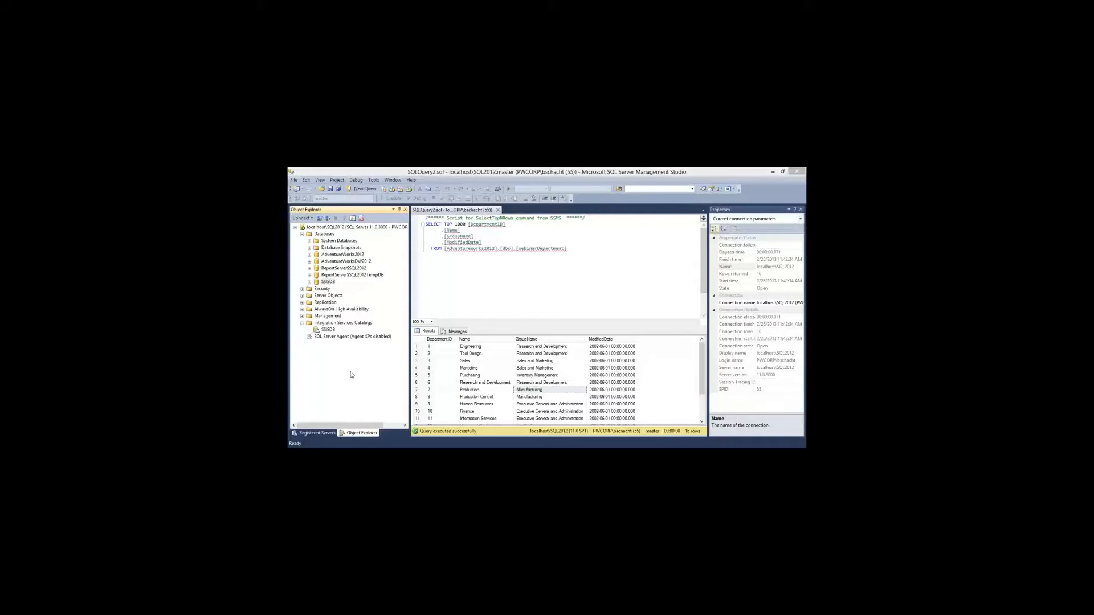
Switch to Visual Studio and start deploying the Webinar project, with localhost\sql2012 as the destination server
{"action": "right_click", "coordinate": [674, 218]}
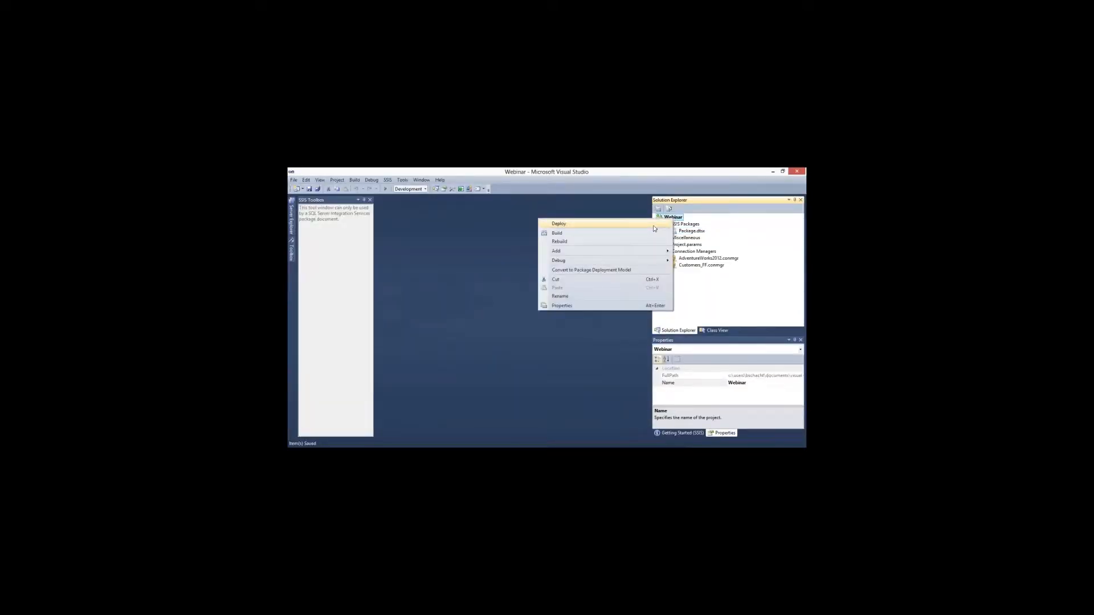
{"action": "left_click", "coordinate": [654, 226]}
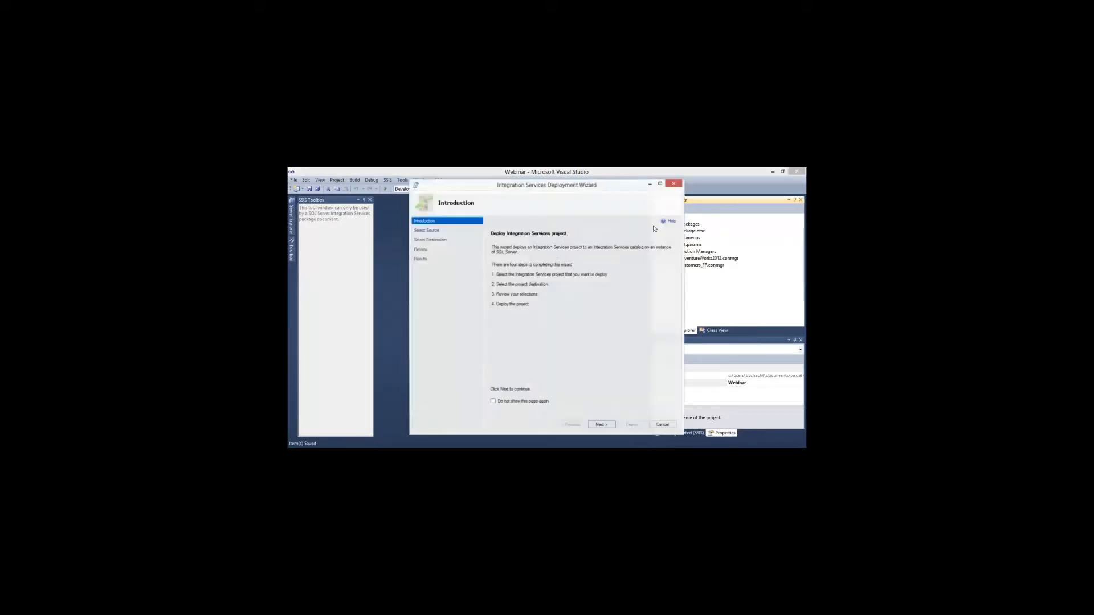
{"action": "left_click", "coordinate": [602, 425]}
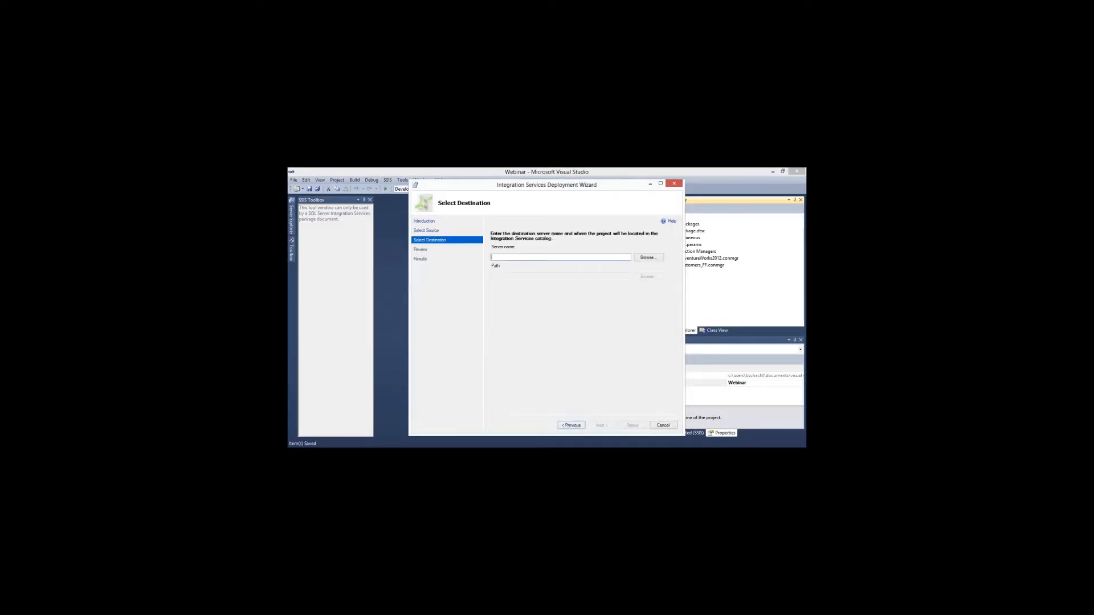
{"action": "type", "text": "localhost\\sql2012"}
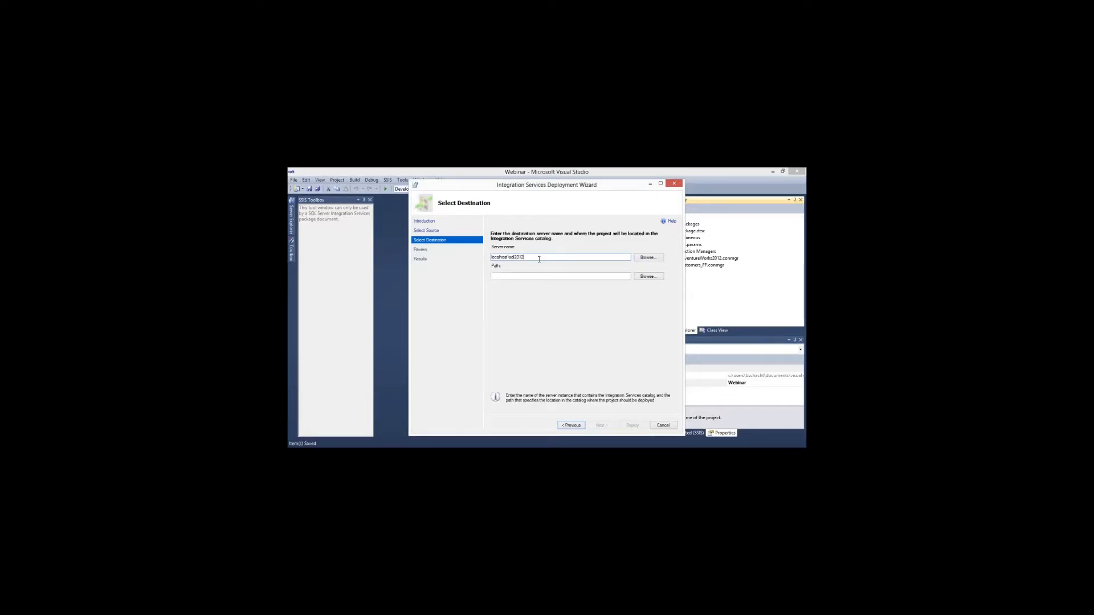
Create a Webinar folder under SSISDB and choose it as the deployment path
{"action": "left_click", "coordinate": [647, 277]}
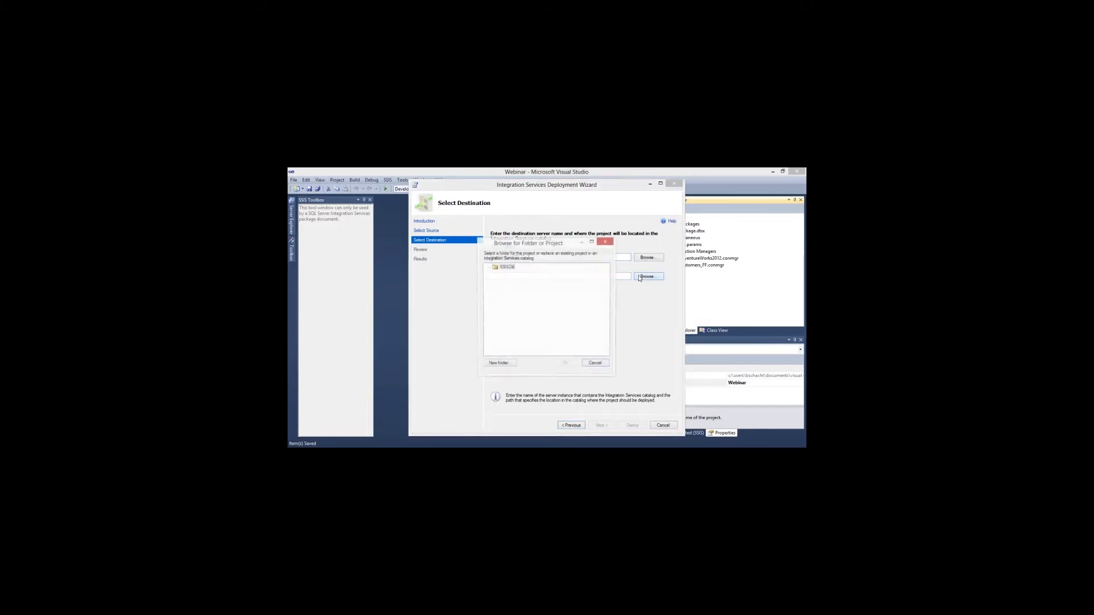
{"action": "left_click", "coordinate": [508, 268]}
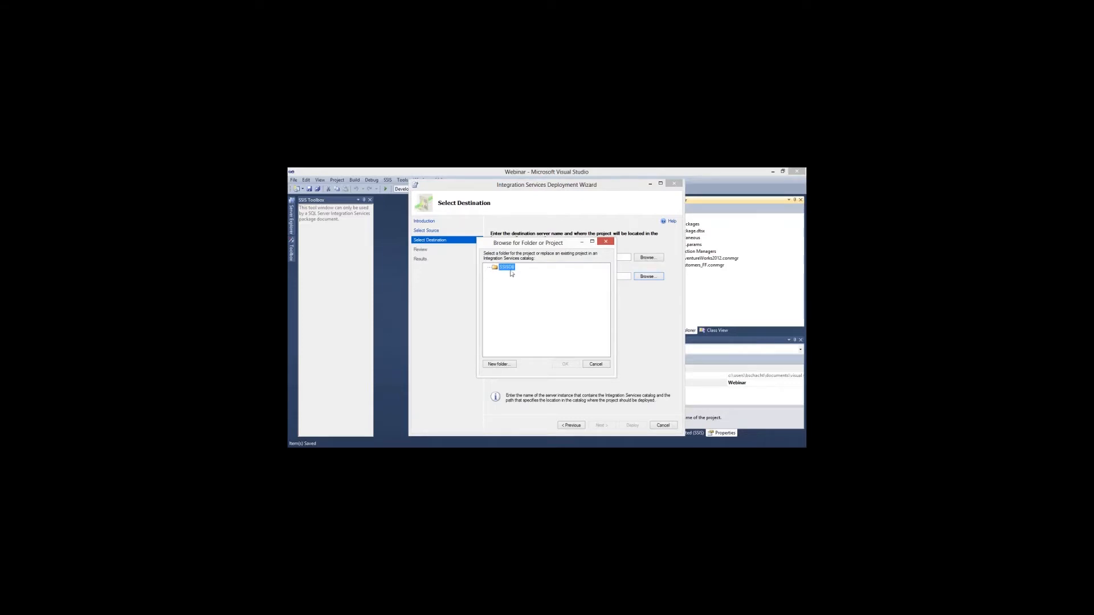
{"action": "left_click", "coordinate": [512, 365]}
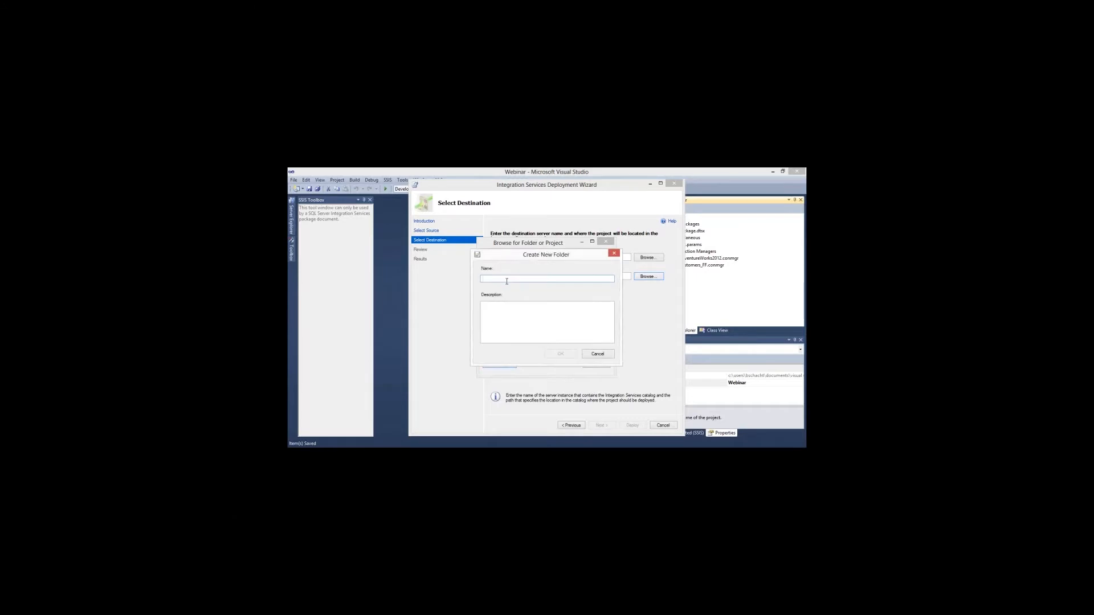
{"action": "type", "text": "Wee"}
{"action": "left_click", "coordinate": [567, 357]}
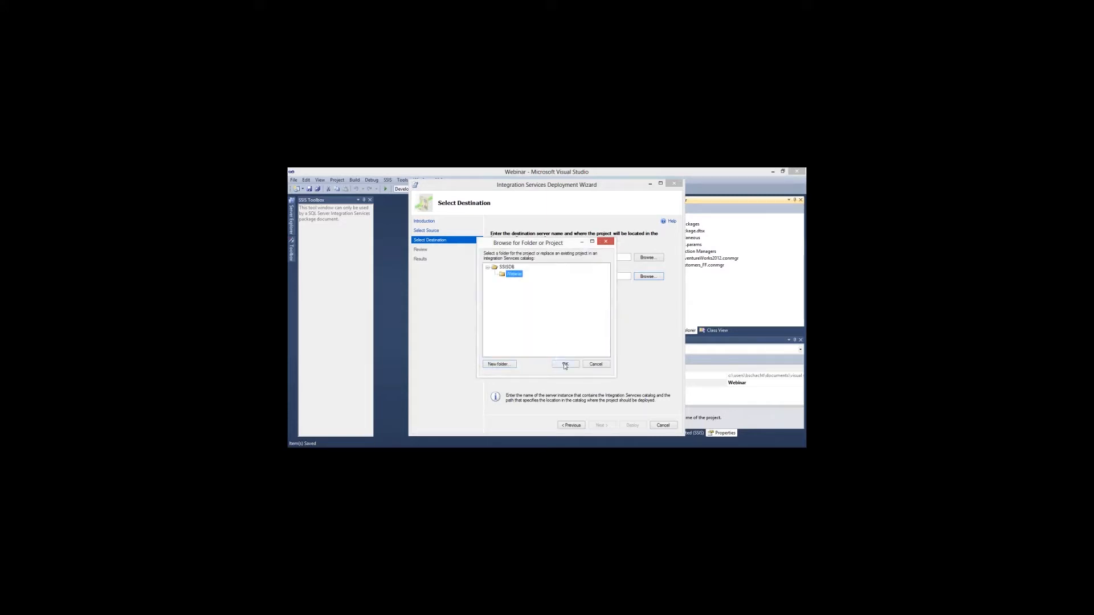
{"action": "left_click", "coordinate": [566, 365]}
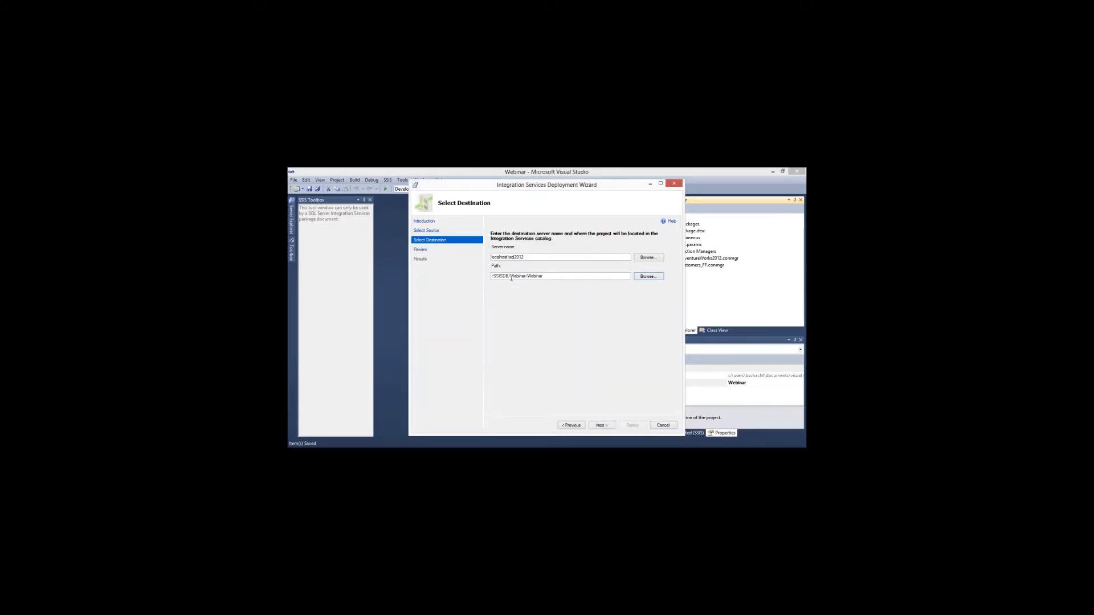
Examine the catalog, folder and project parts of the deployment path
{"action": "mouse_move", "coordinate": [508, 276]}
{"action": "left_mouse_down"}
{"action": "mouse_move", "coordinate": [482, 276]}
{"action": "mouse_move", "coordinate": [527, 276]}
{"action": "left_mouse_up"}
{"action": "left_click_drag", "start_coordinate": [570, 189], "coordinate": [544, 190]}
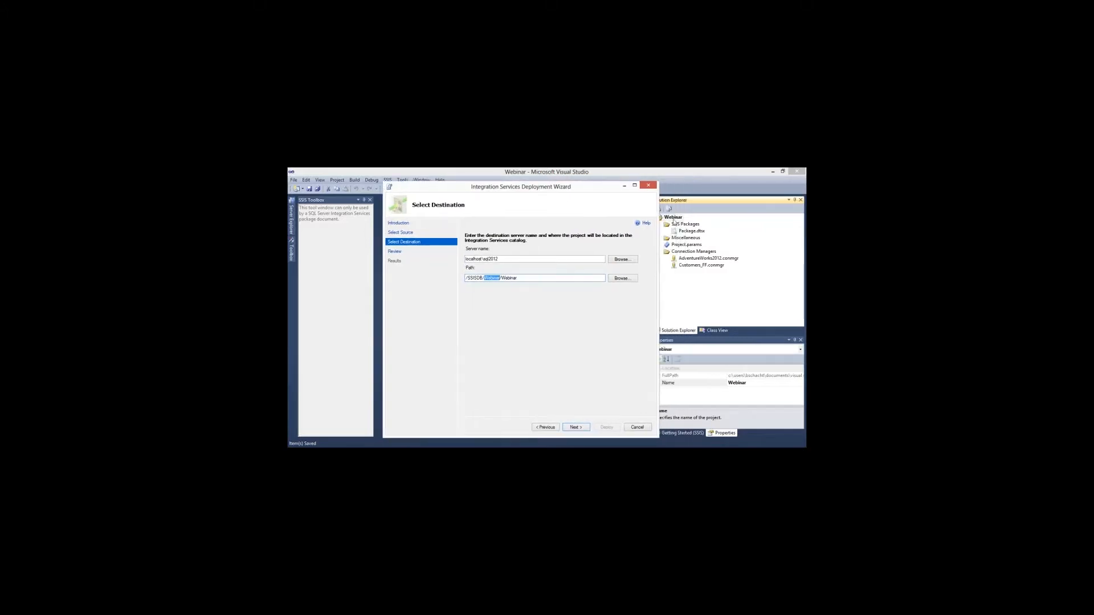
{"action": "double_click", "coordinate": [510, 277]}
{"action": "double_click", "coordinate": [479, 278]}
{"action": "left_click_drag", "start_coordinate": [485, 277], "coordinate": [501, 277]}
{"action": "double_click", "coordinate": [510, 278]}
Deploy the Webinar project to the chosen SSISDB path and close the deployment wizard
{"action": "left_click", "coordinate": [570, 428]}
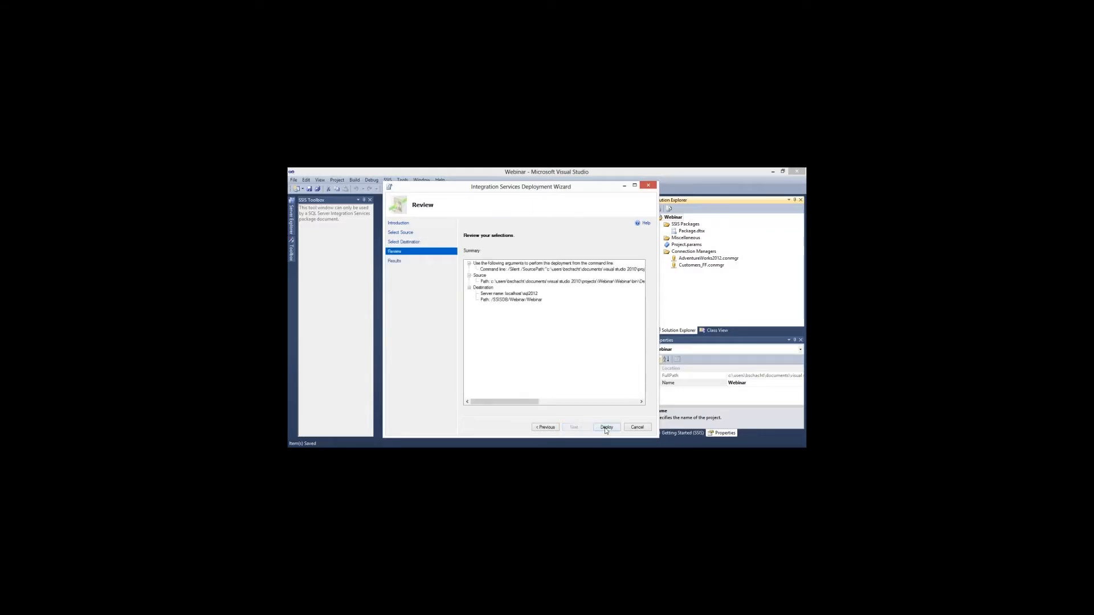
{"action": "left_click", "coordinate": [605, 428]}
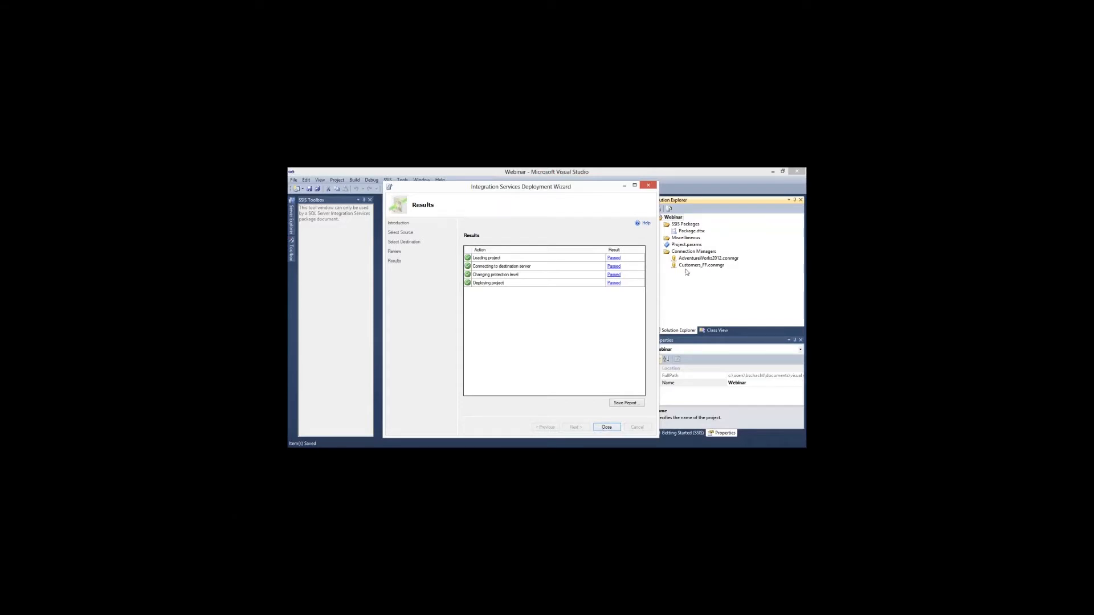
{"action": "left_click", "coordinate": [608, 427]}
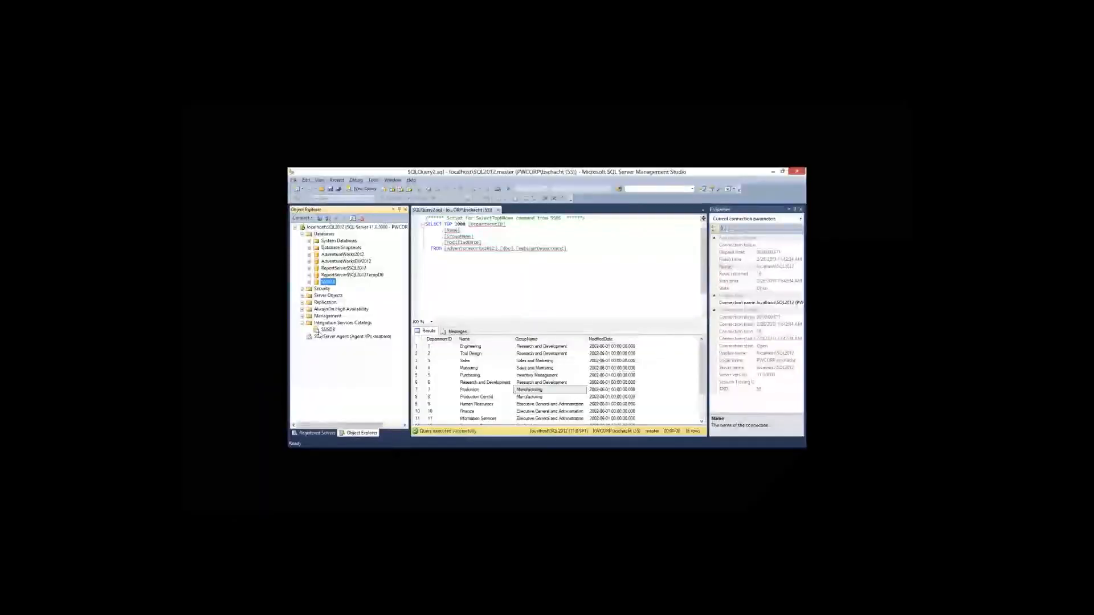
In SQL Server Management Studio, refresh the SSISDB catalog and expand its Webinar folder down to the deployed Webinar project
{"action": "right_click", "coordinate": [320, 331]}
{"action": "left_click", "coordinate": [314, 346]}
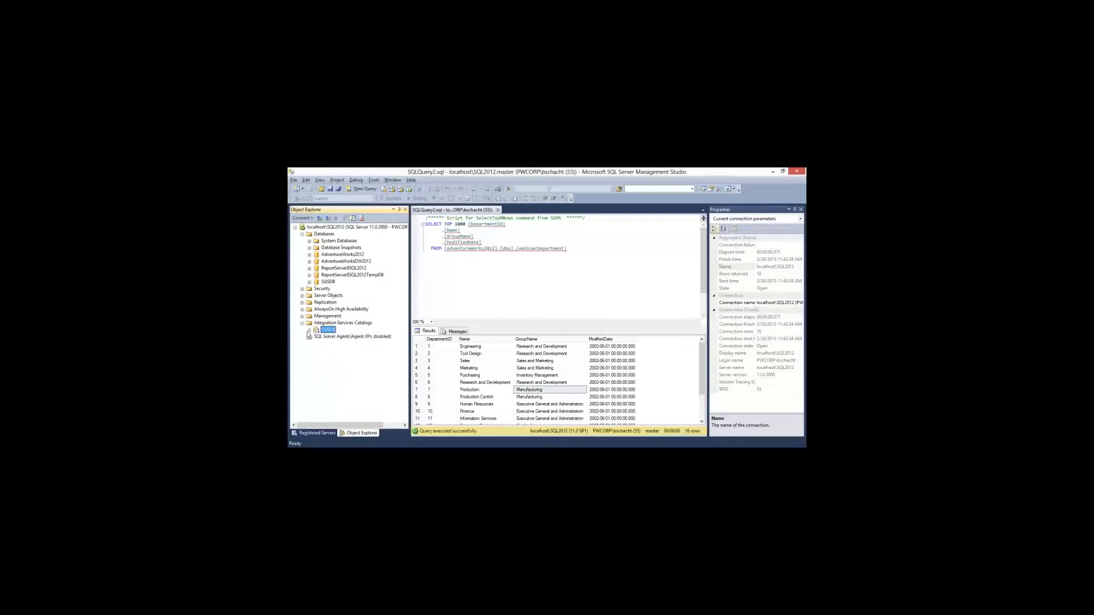
{"action": "left_click", "coordinate": [309, 330]}
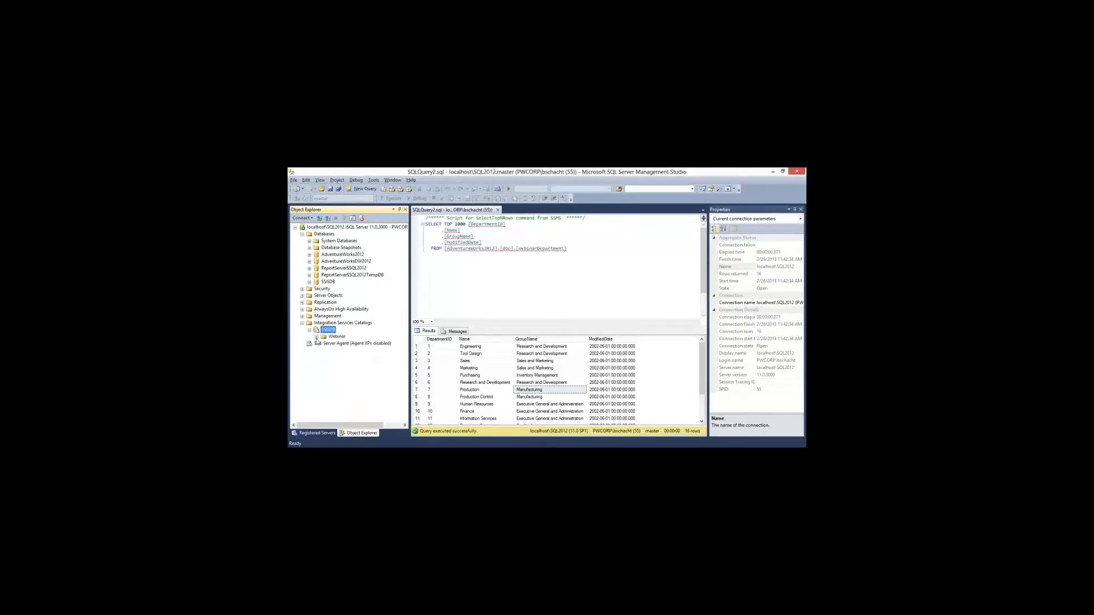
{"action": "left_click", "coordinate": [316, 336]}
{"action": "left_click", "coordinate": [324, 343]}
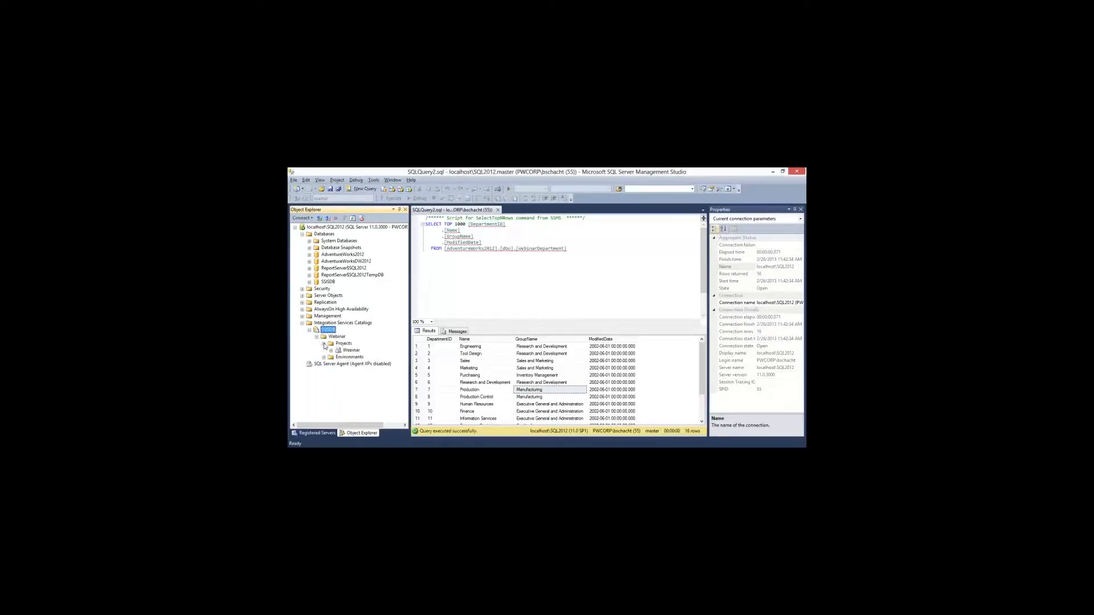
{"action": "left_click", "coordinate": [343, 351]}
Configure the deployed Webinar project by setting the AdventureWorks2012 connection manager's ServerName to FL-WS-CON-BS01\SQL2012
{"action": "right_click", "coordinate": [339, 352]}
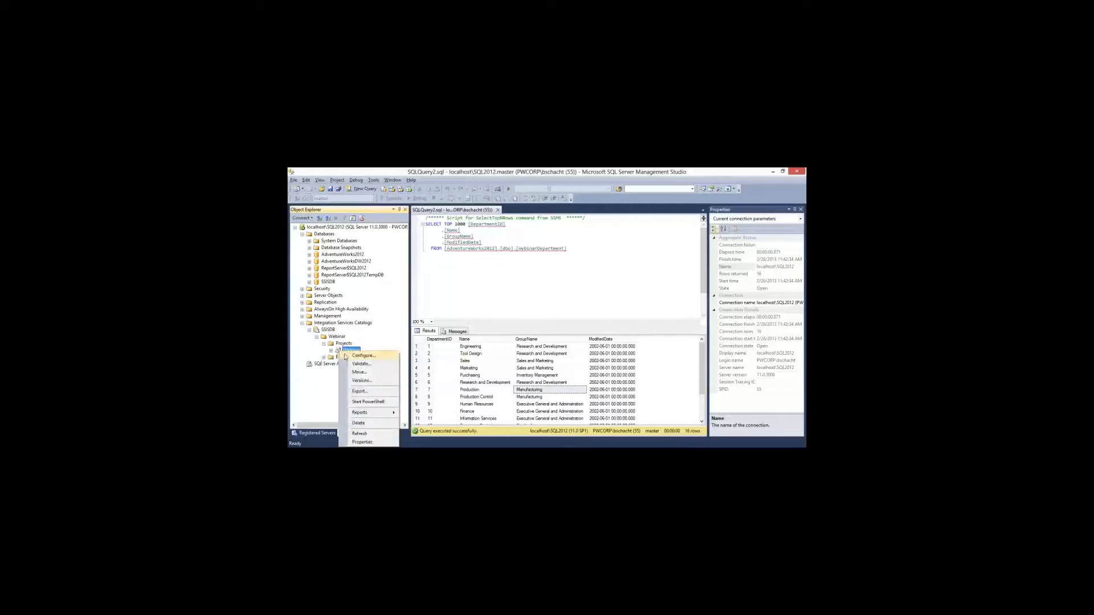
{"action": "left_click", "coordinate": [388, 356]}
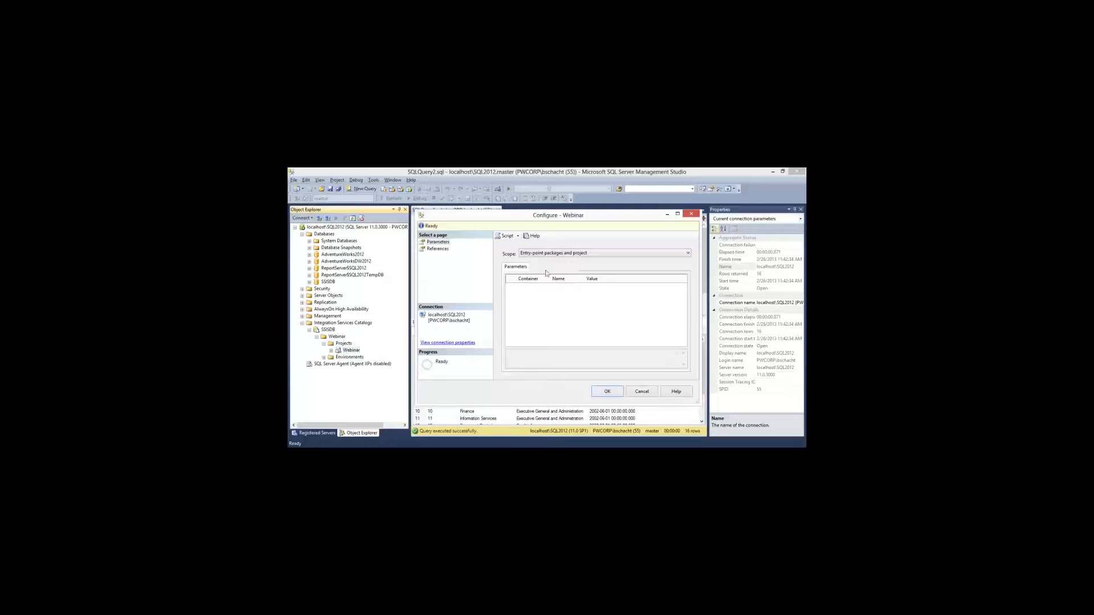
{"action": "left_click", "coordinate": [547, 269]}
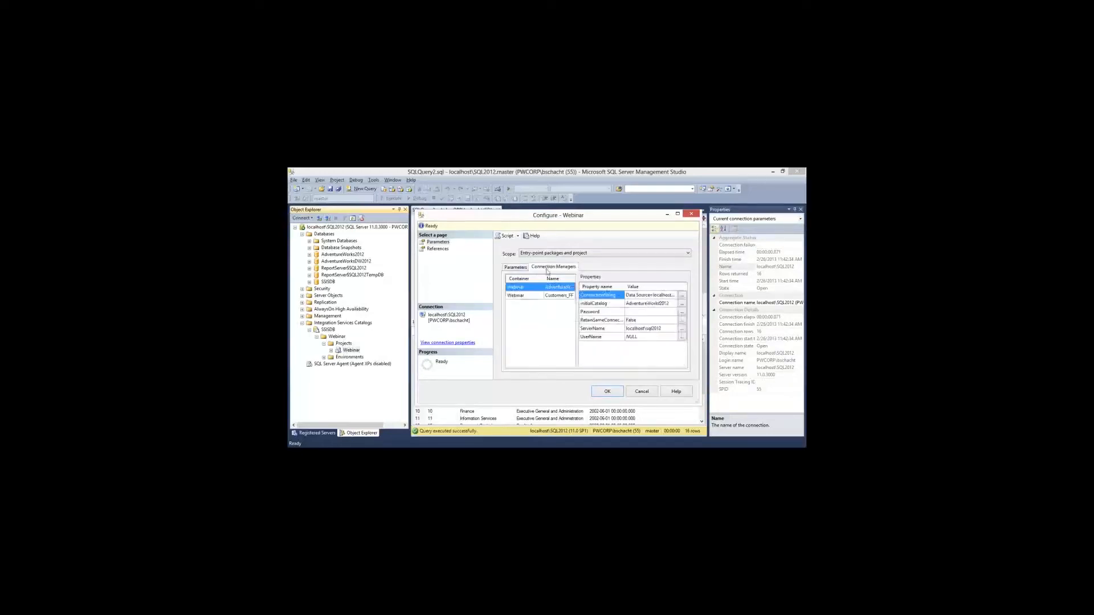
{"action": "left_click", "coordinate": [668, 330]}
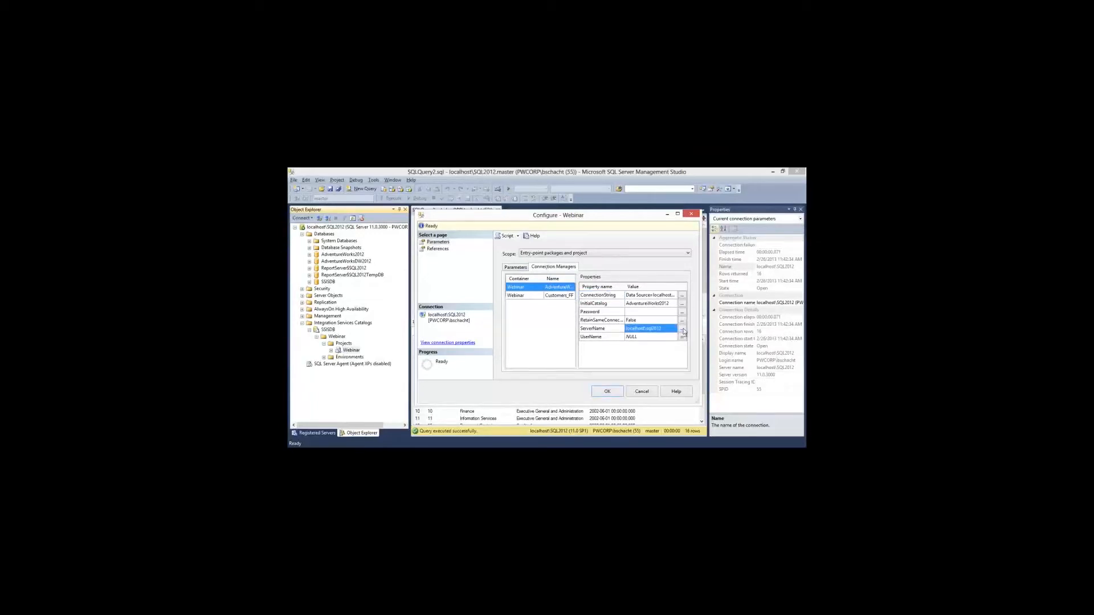
{"action": "left_click", "coordinate": [682, 331]}
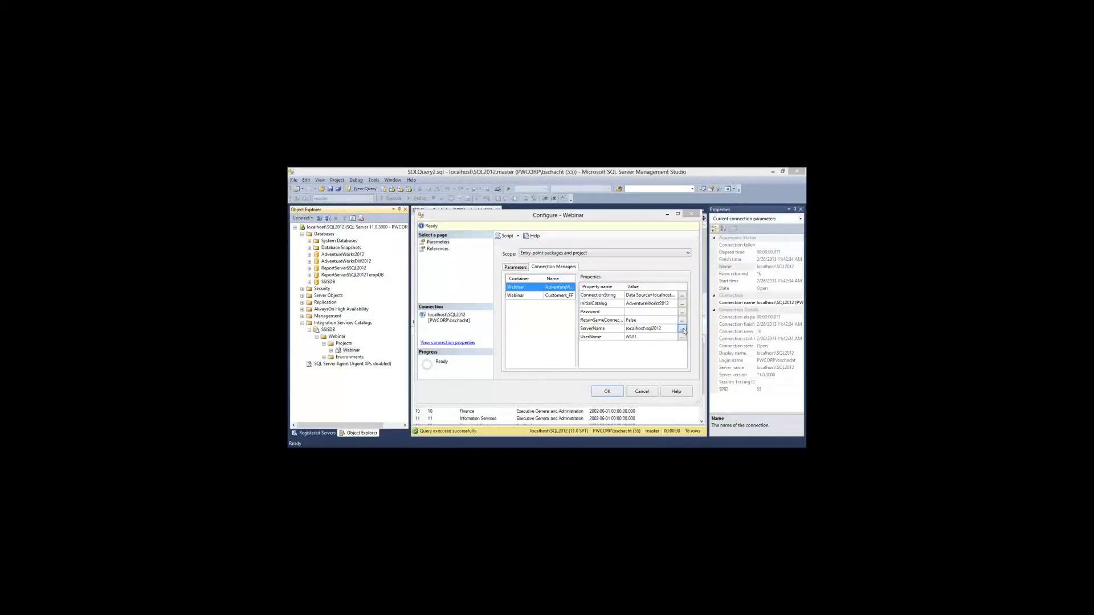
{"action": "left_click", "coordinate": [504, 357]}
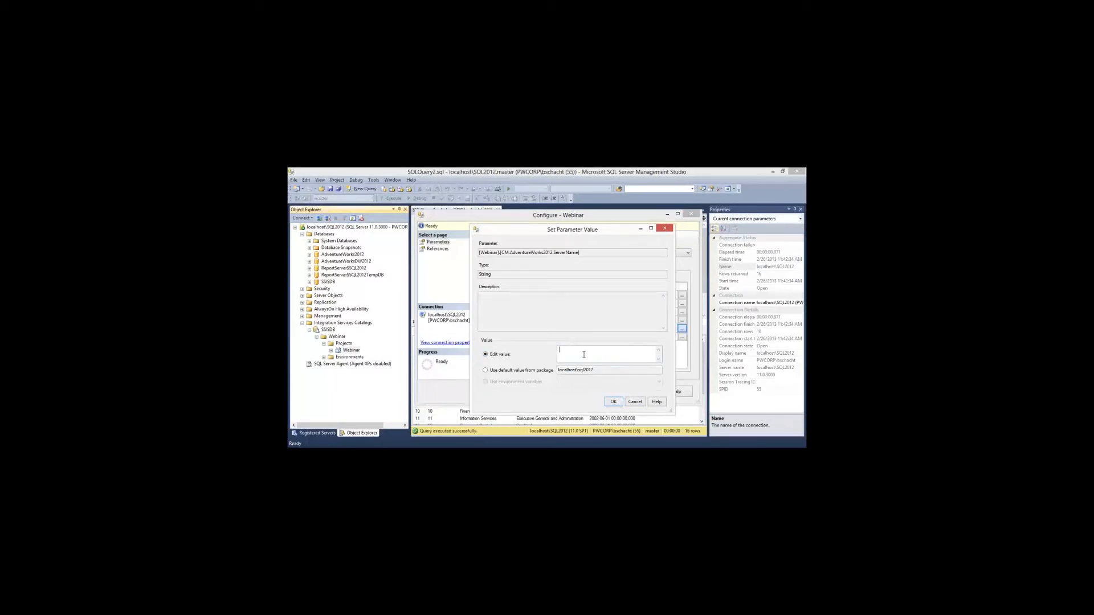
{"action": "type", "text": "FL-WS-CON-BS01\\SQL2012"}
{"action": "left_click", "coordinate": [614, 402]}
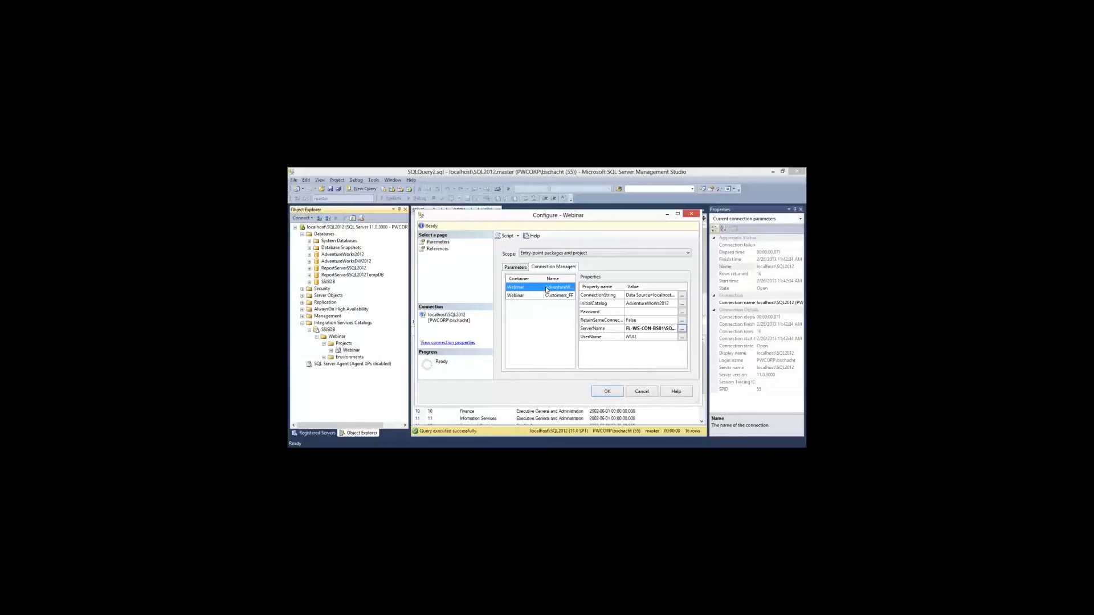
Recheck the AdventureWorks2012 connection manager's ServerName, view the project parameters, and save the Webinar project's configuration
{"action": "left_click", "coordinate": [662, 329]}
{"action": "key", "text": "Return"}
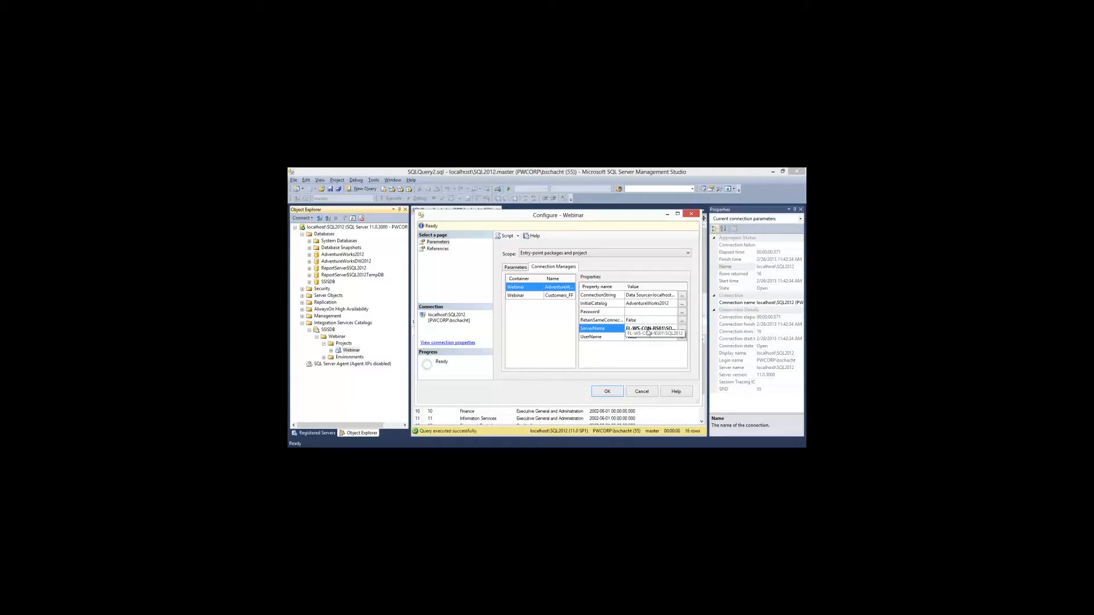
{"action": "left_click", "coordinate": [648, 332]}
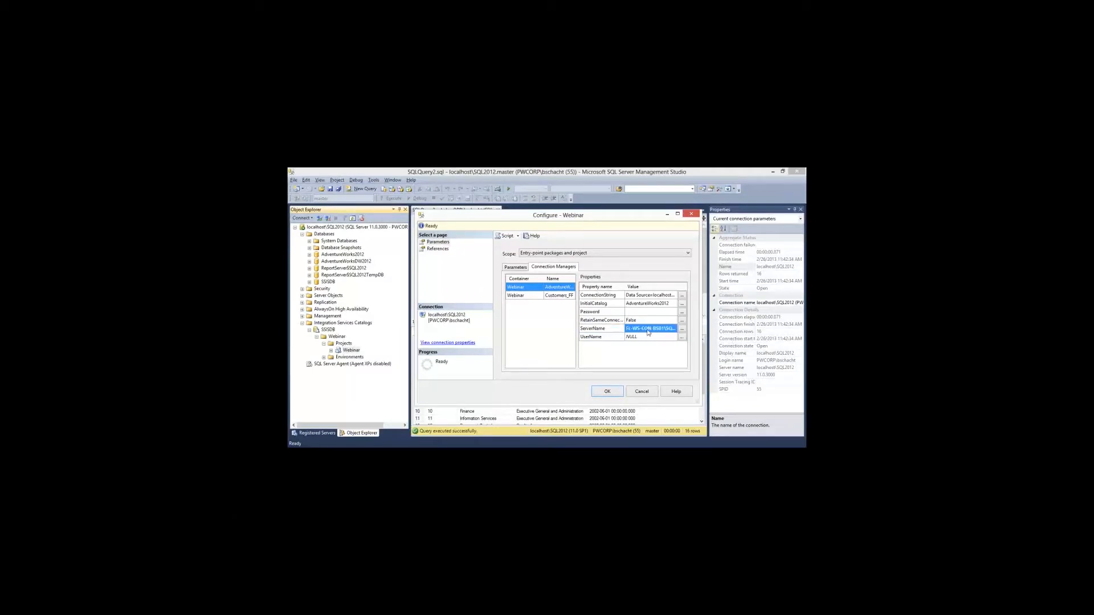
{"action": "left_click", "coordinate": [516, 268]}
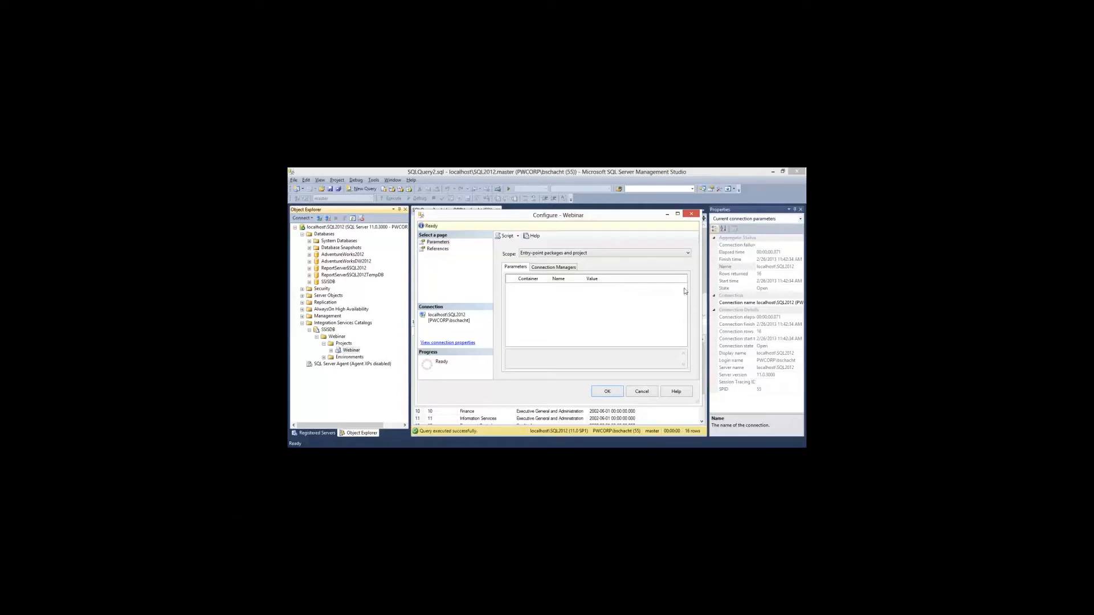
{"action": "left_click", "coordinate": [607, 393]}
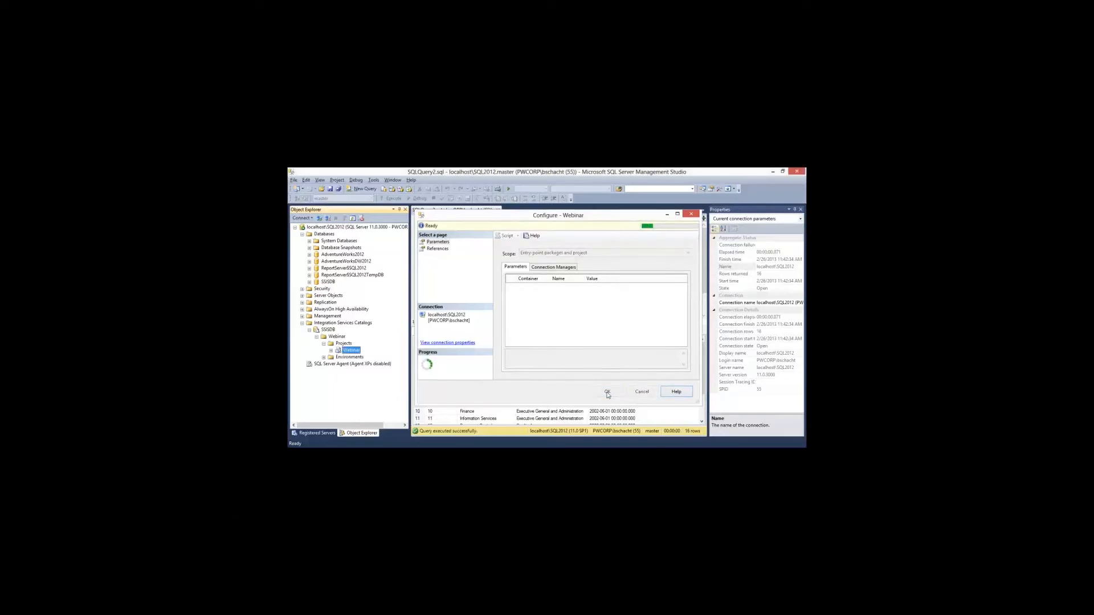
Expand the Webinar project's packages down to Package.dtsx and look at the actions available for the project
{"action": "left_click", "coordinate": [348, 358]}
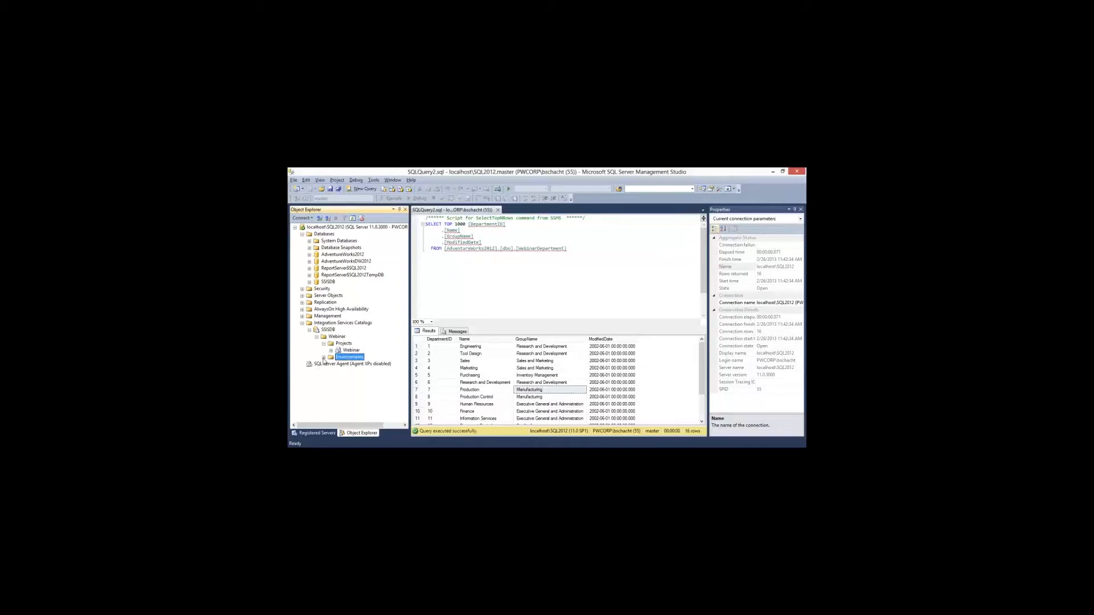
{"action": "left_click", "coordinate": [324, 358]}
{"action": "left_click", "coordinate": [331, 351]}
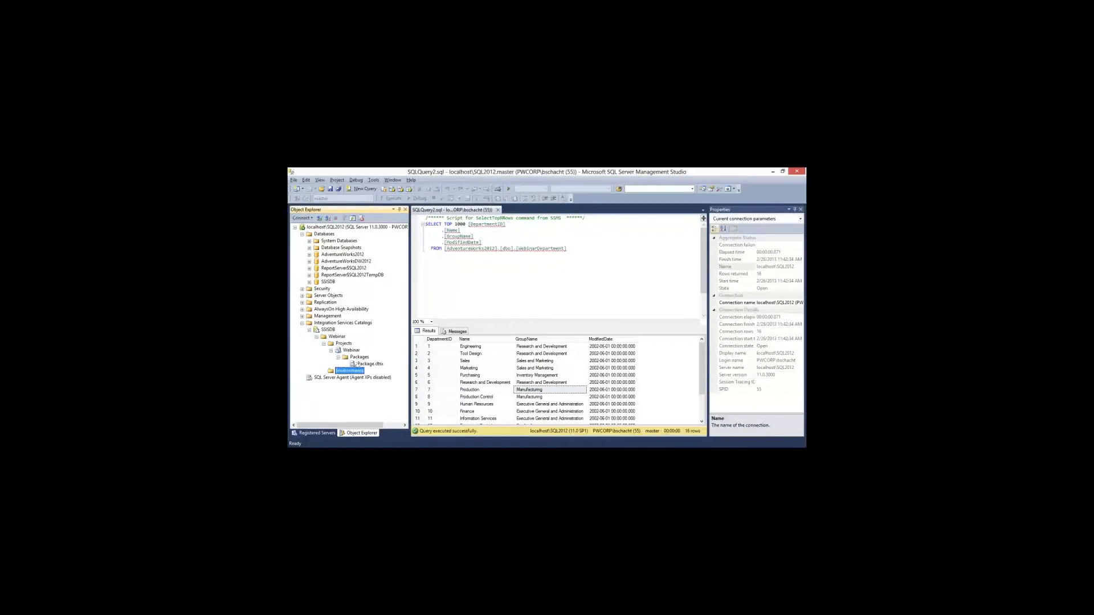
{"action": "left_click", "coordinate": [365, 365]}
{"action": "right_click", "coordinate": [350, 350]}
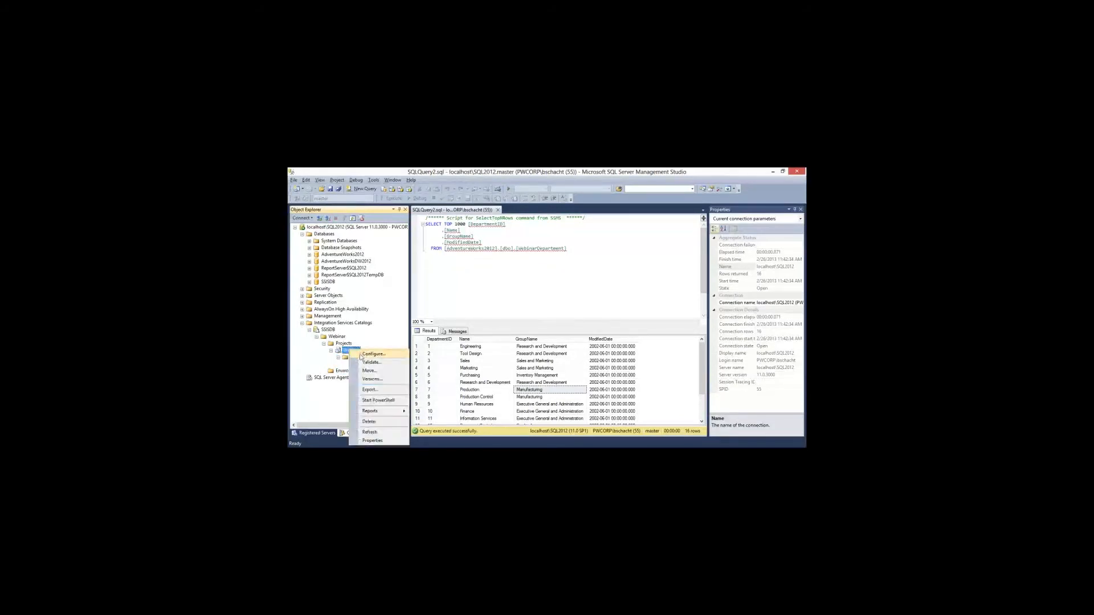
{"action": "left_click", "coordinate": [354, 364]}
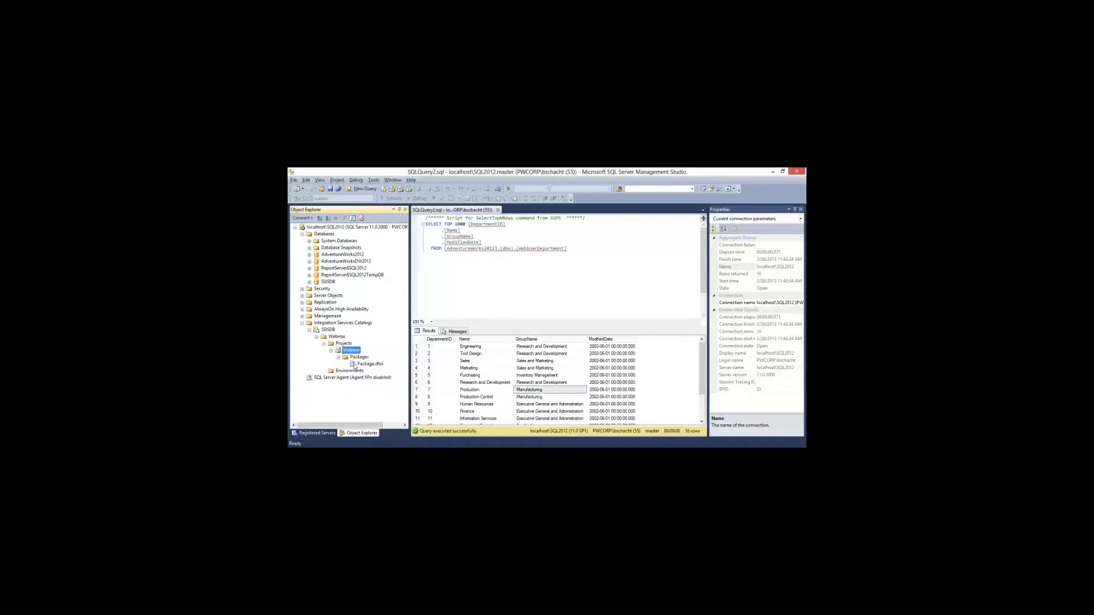
Open the configuration of Package.dtsx, review its connection managers, and close the dialog
{"action": "left_click", "coordinate": [355, 365]}
{"action": "right_click", "coordinate": [355, 364]}
{"action": "left_click", "coordinate": [388, 373]}
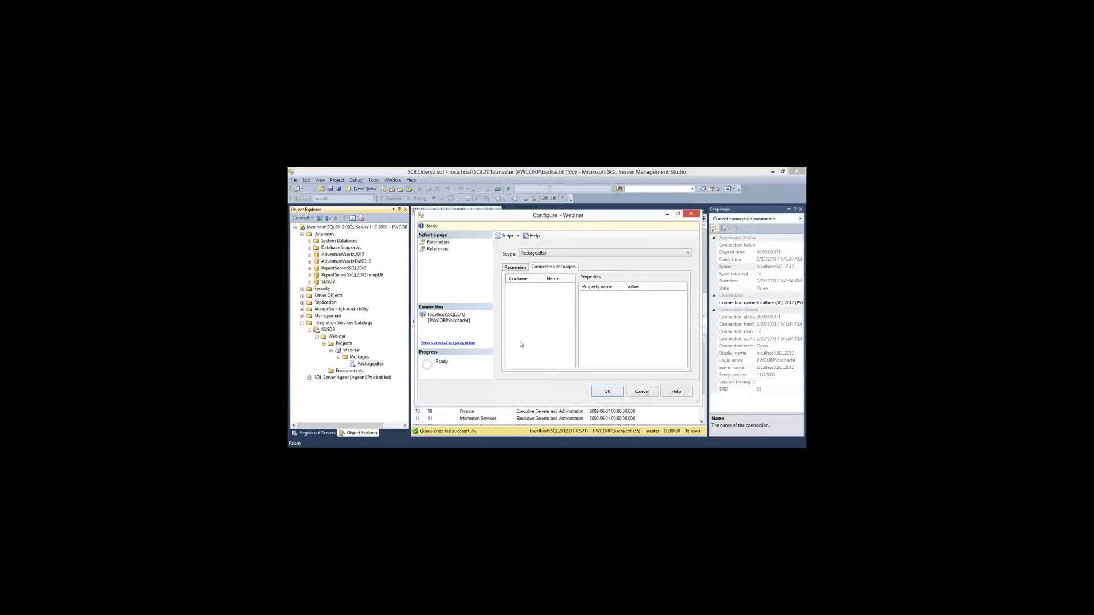
{"action": "left_click", "coordinate": [608, 391]}
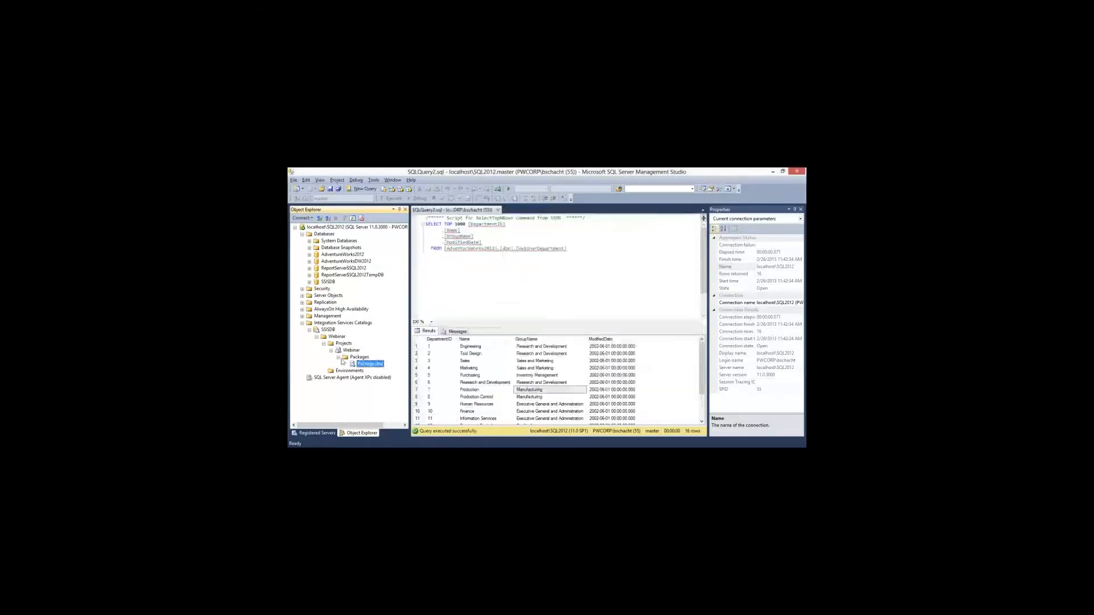
Collapse the Webinar project, its Projects folder and the Webinar folder under SSISDB
{"action": "left_click", "coordinate": [331, 350]}
{"action": "left_click", "coordinate": [324, 343]}
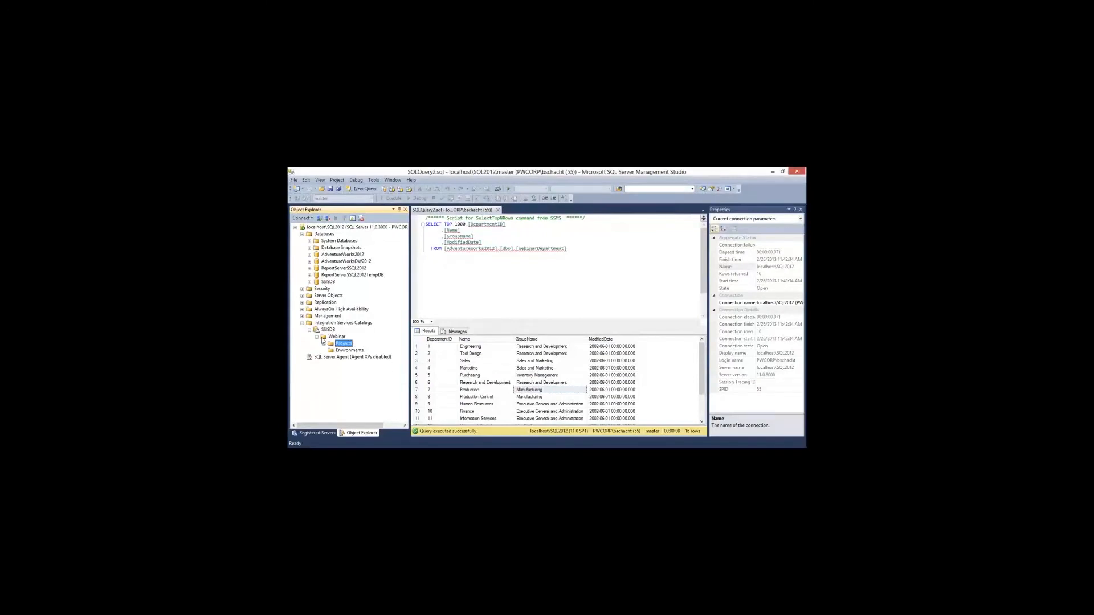
{"action": "left_click", "coordinate": [317, 337]}
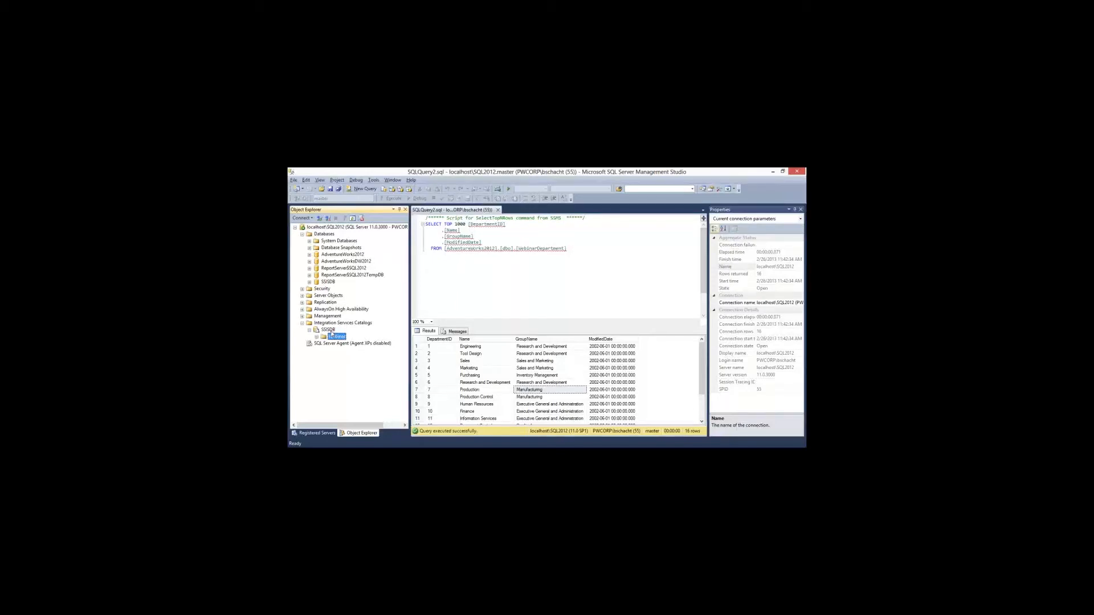
Open the Integration Services Dashboard standard report for the SSISDB catalog, review it, and close it
{"action": "left_click", "coordinate": [331, 332]}
{"action": "right_click", "coordinate": [329, 332]}
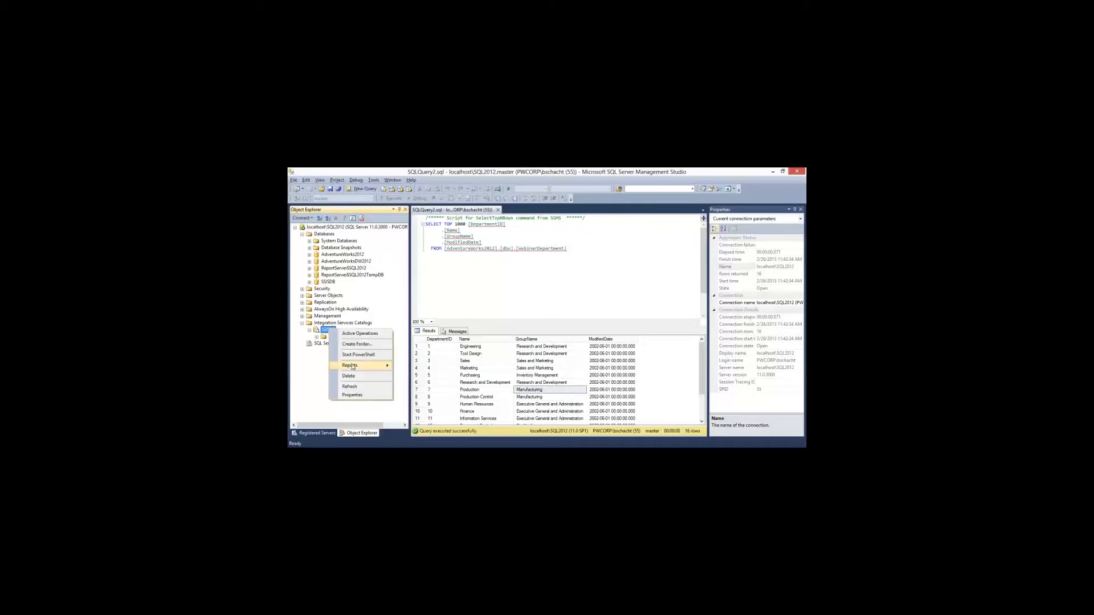
{"action": "mouse_move", "coordinate": [363, 368]}
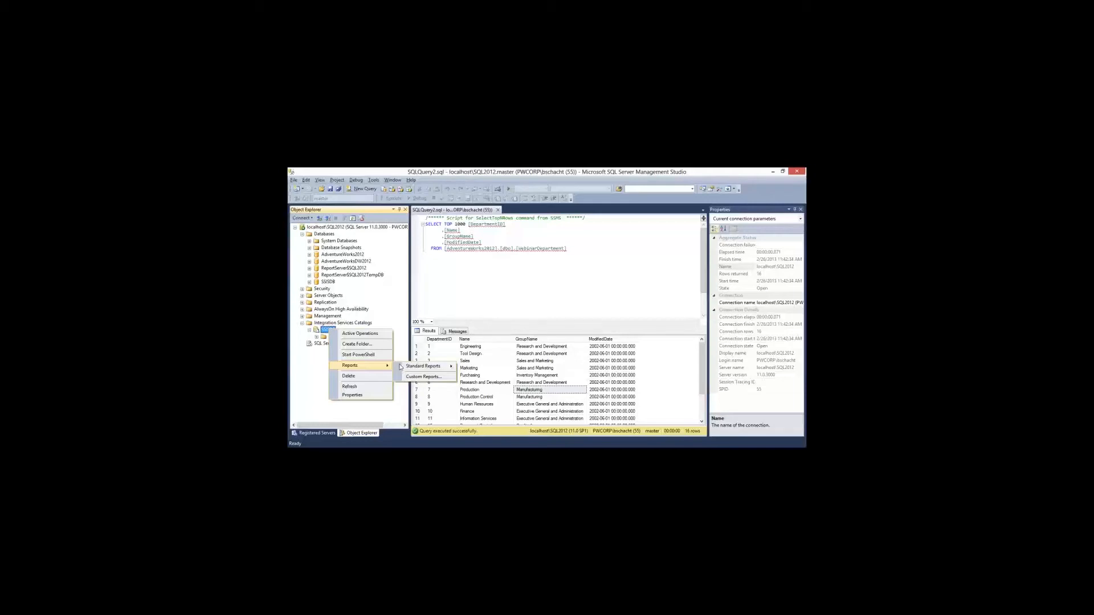
{"action": "left_click", "coordinate": [518, 371]}
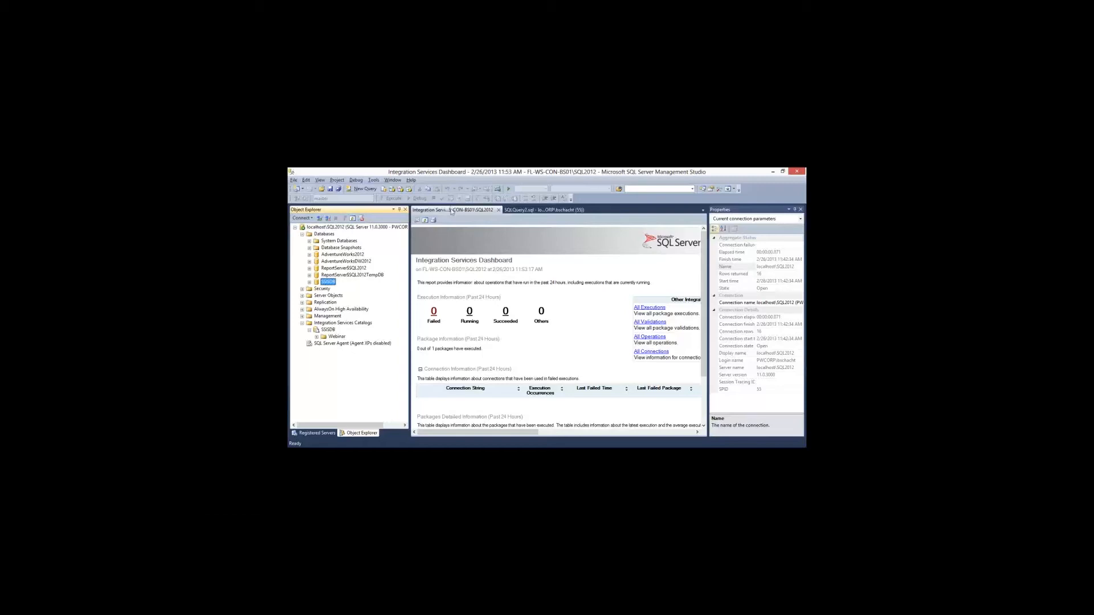
{"action": "left_click", "coordinate": [452, 211]}
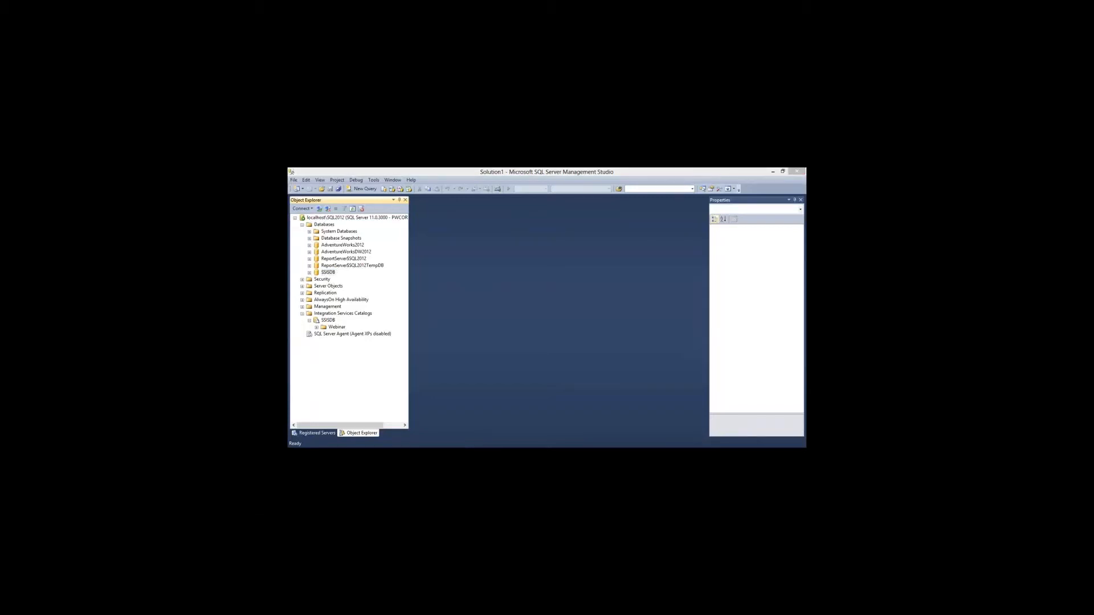
Switch to PowerPoint, select the Wrap Up slide, and start the slide show from it
{"action": "key", "text": "alt+Tab"}
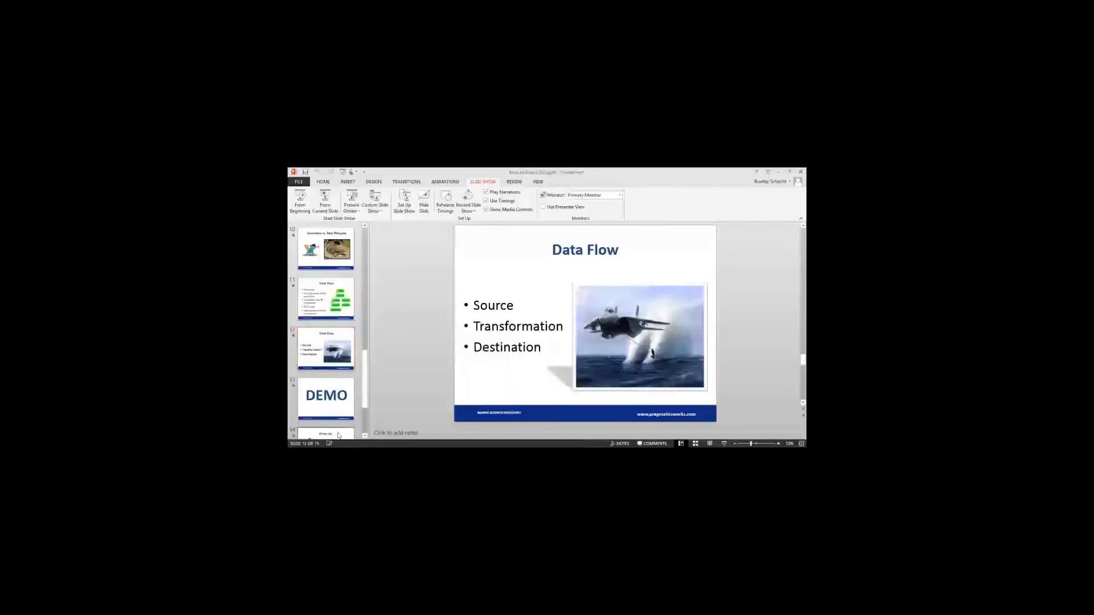
{"action": "left_click", "coordinate": [326, 357]}
{"action": "left_click", "coordinate": [723, 444]}
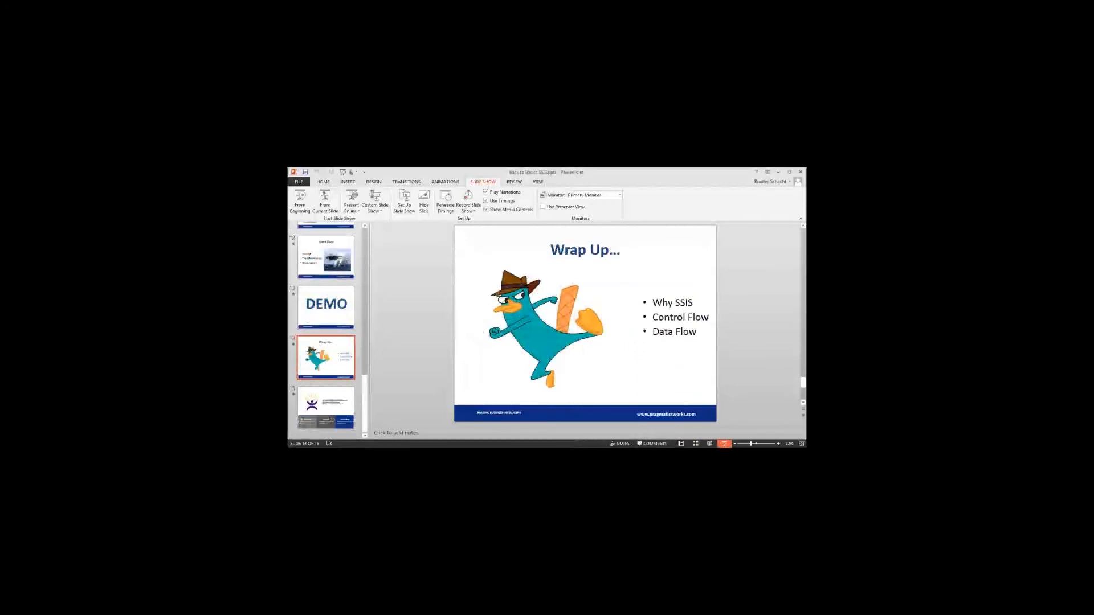